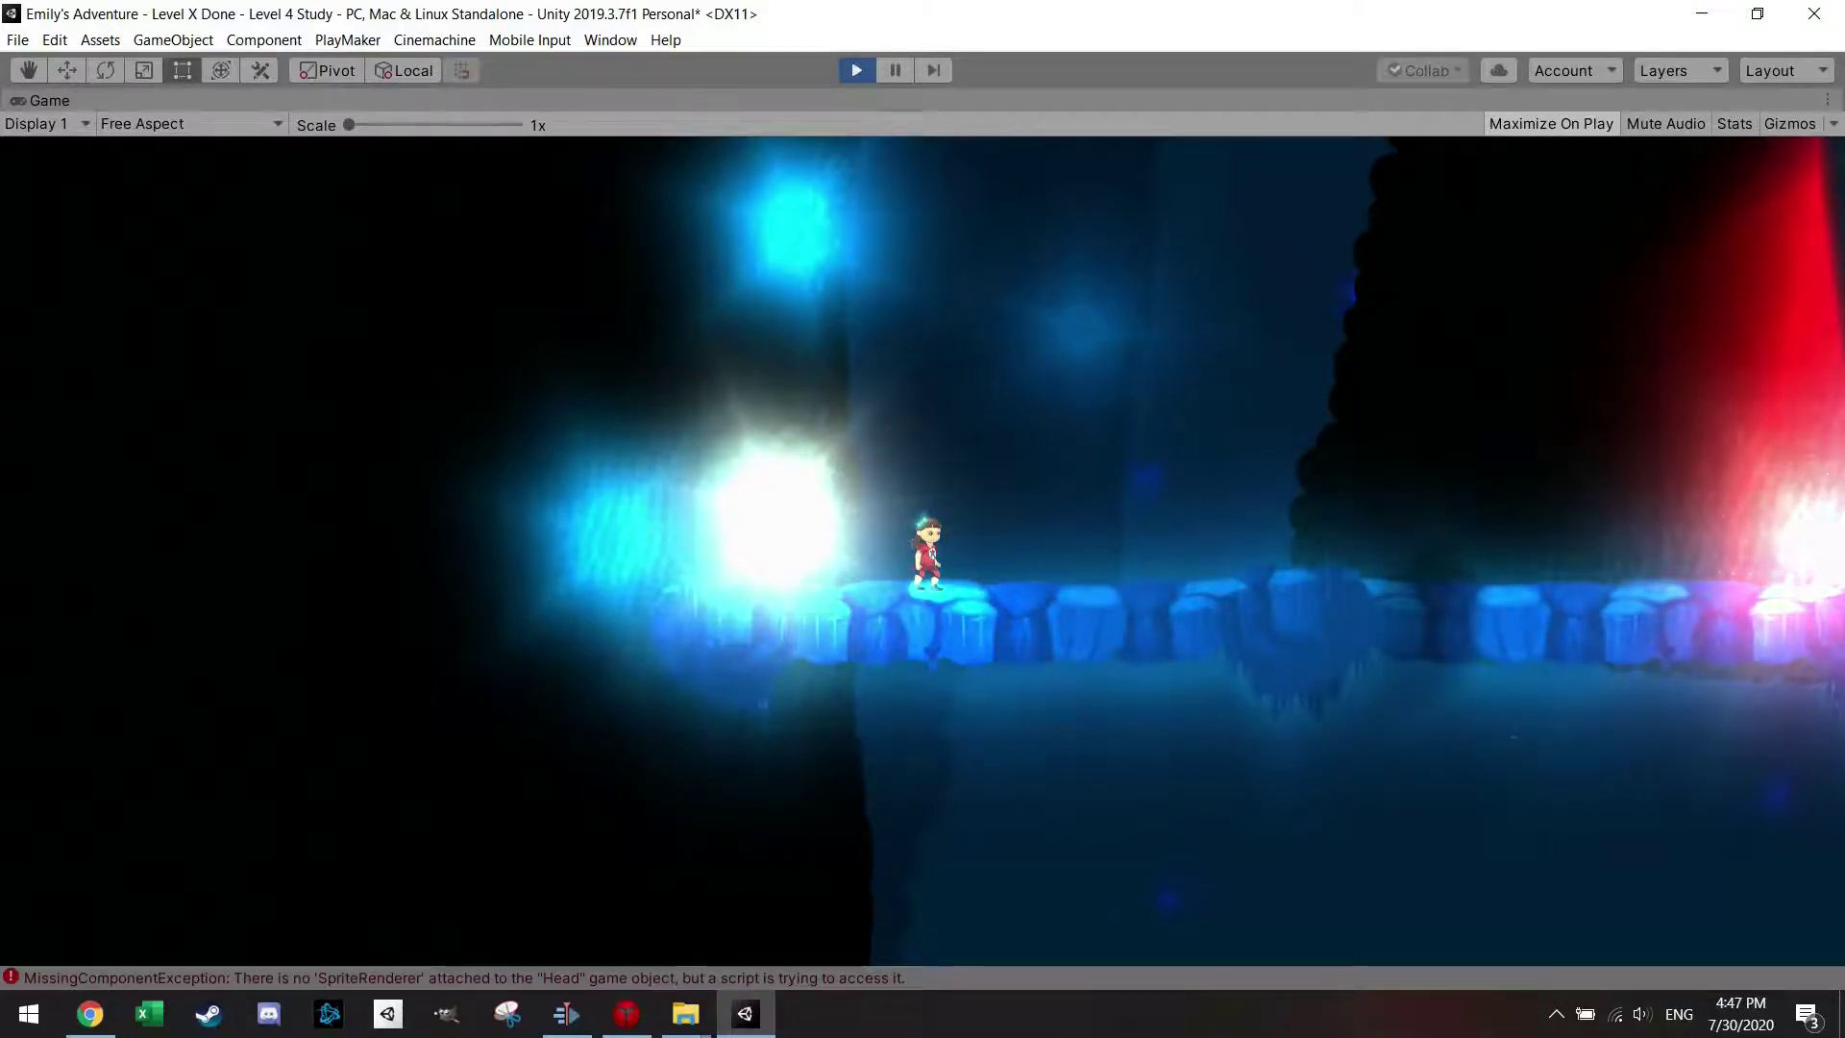
# Run Emily right and then left across the ice, then end the play test.
pyautogui.press('Right')
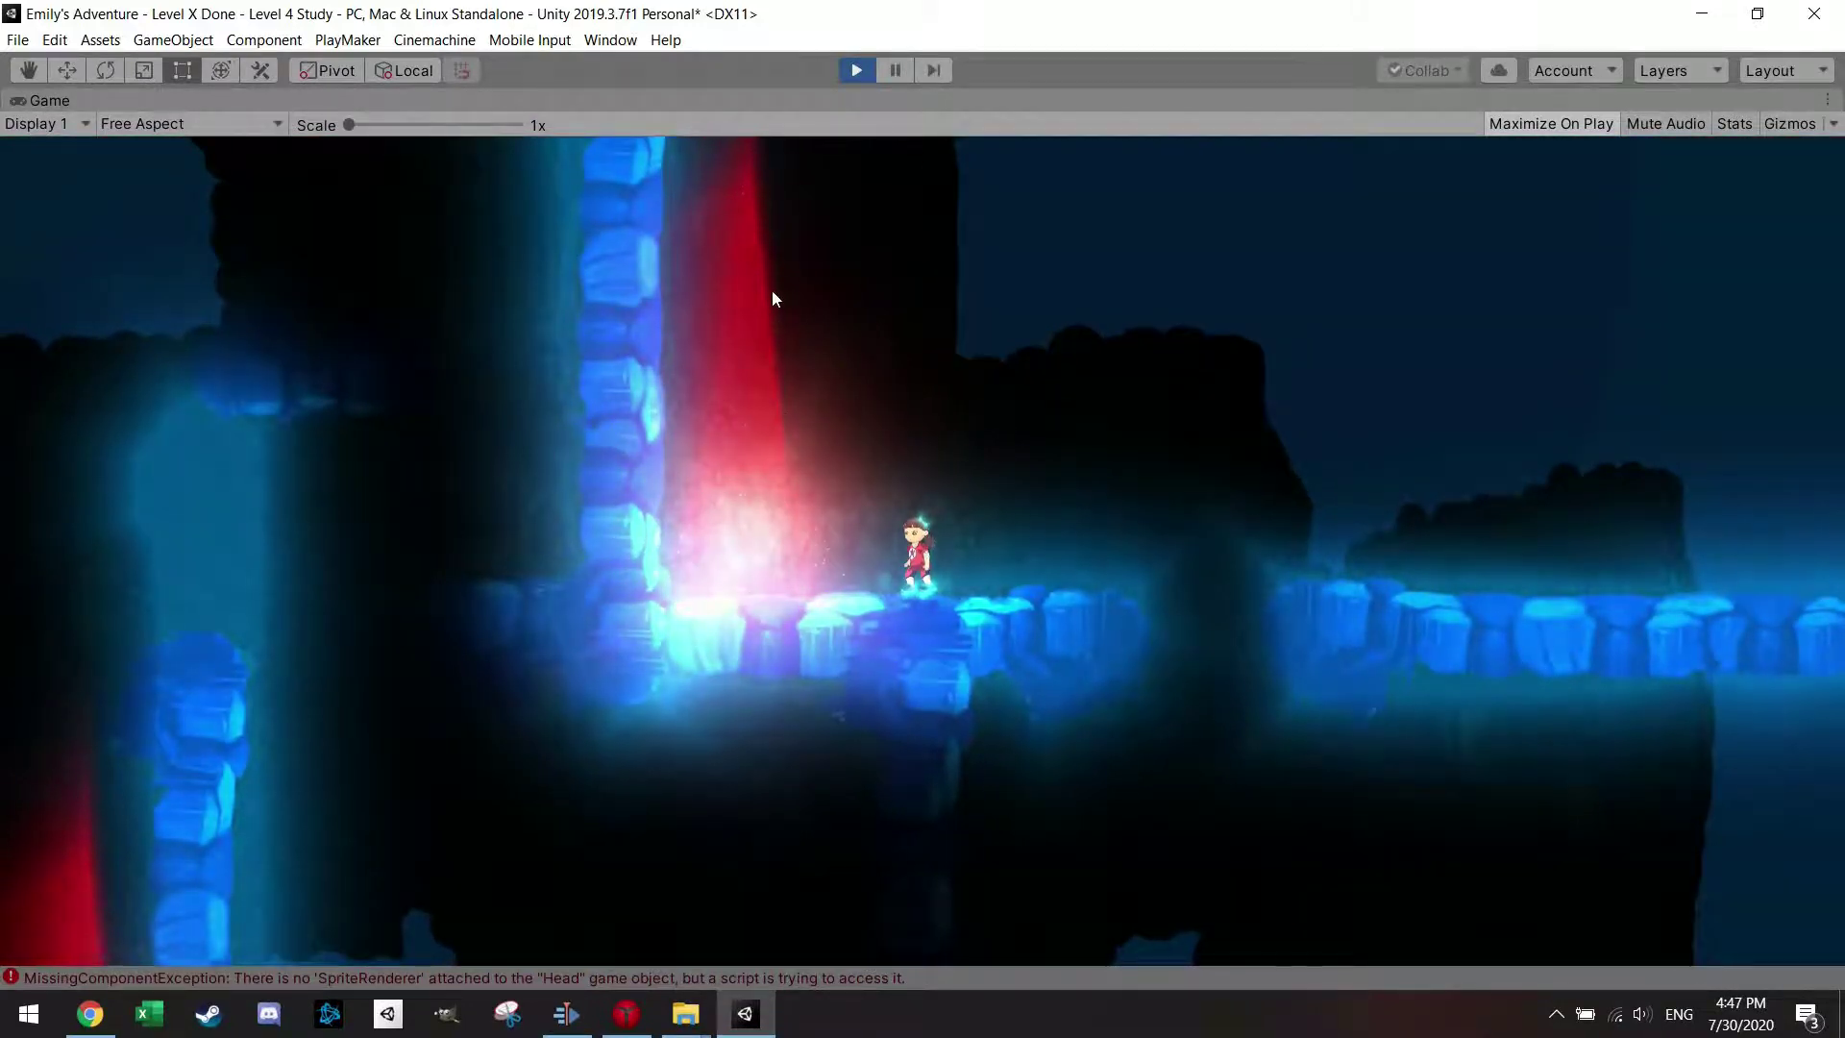
pyautogui.press('Left')
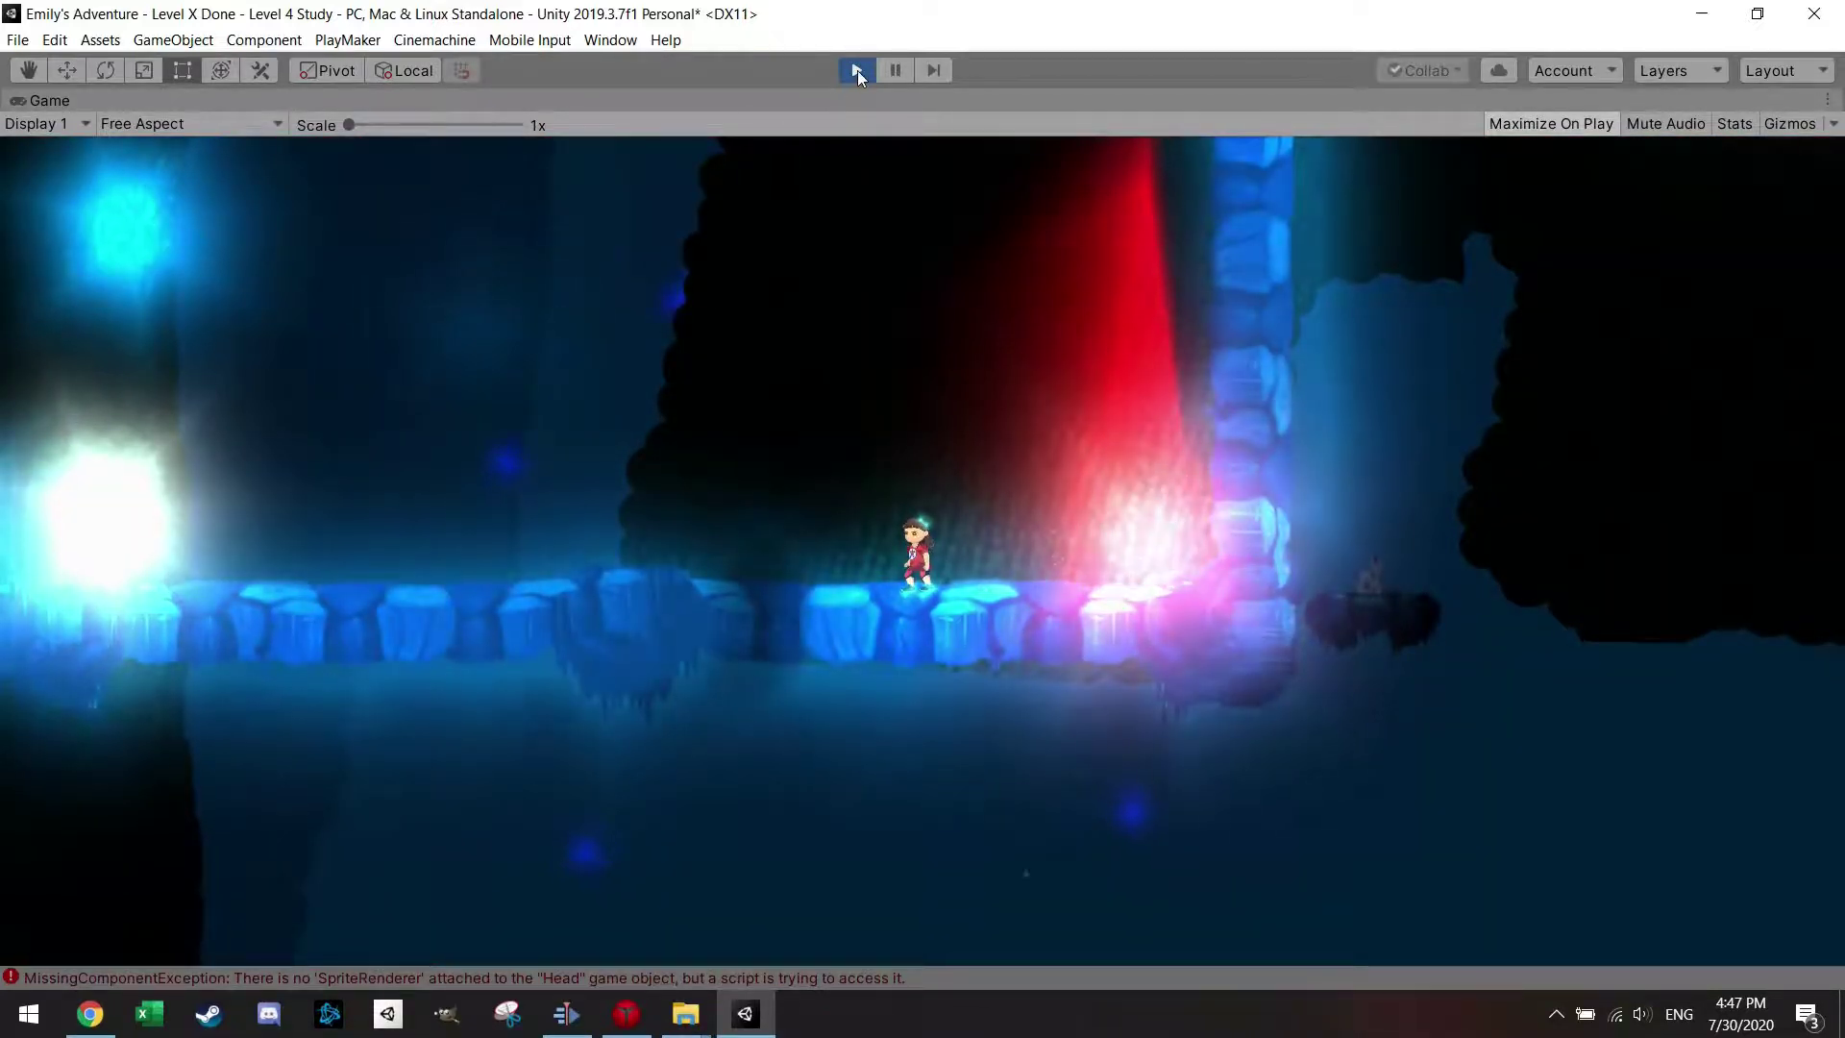
pyautogui.click(857, 71)
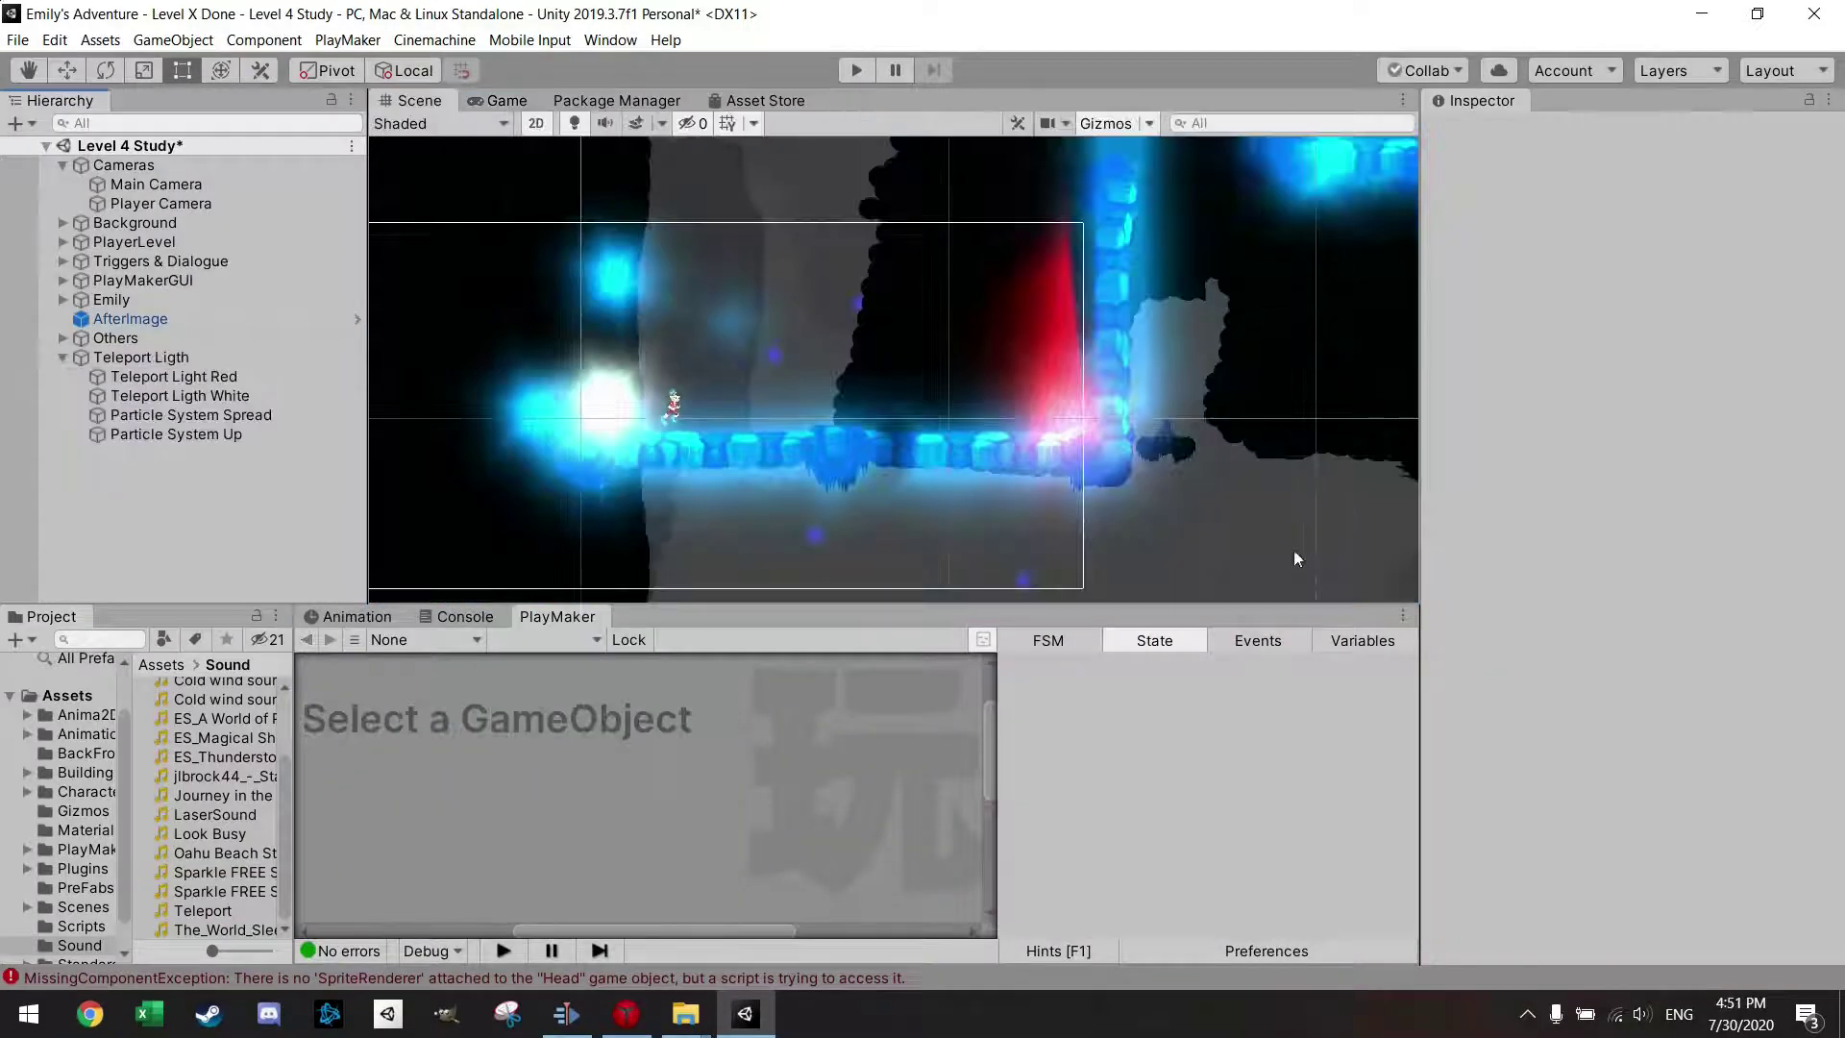
# Preview Teleport Light Red's intensity animation to frame 68, then view Teleport Ligth White's Teleporter2 clip.
pyautogui.scroll(-1, 1013, 384)
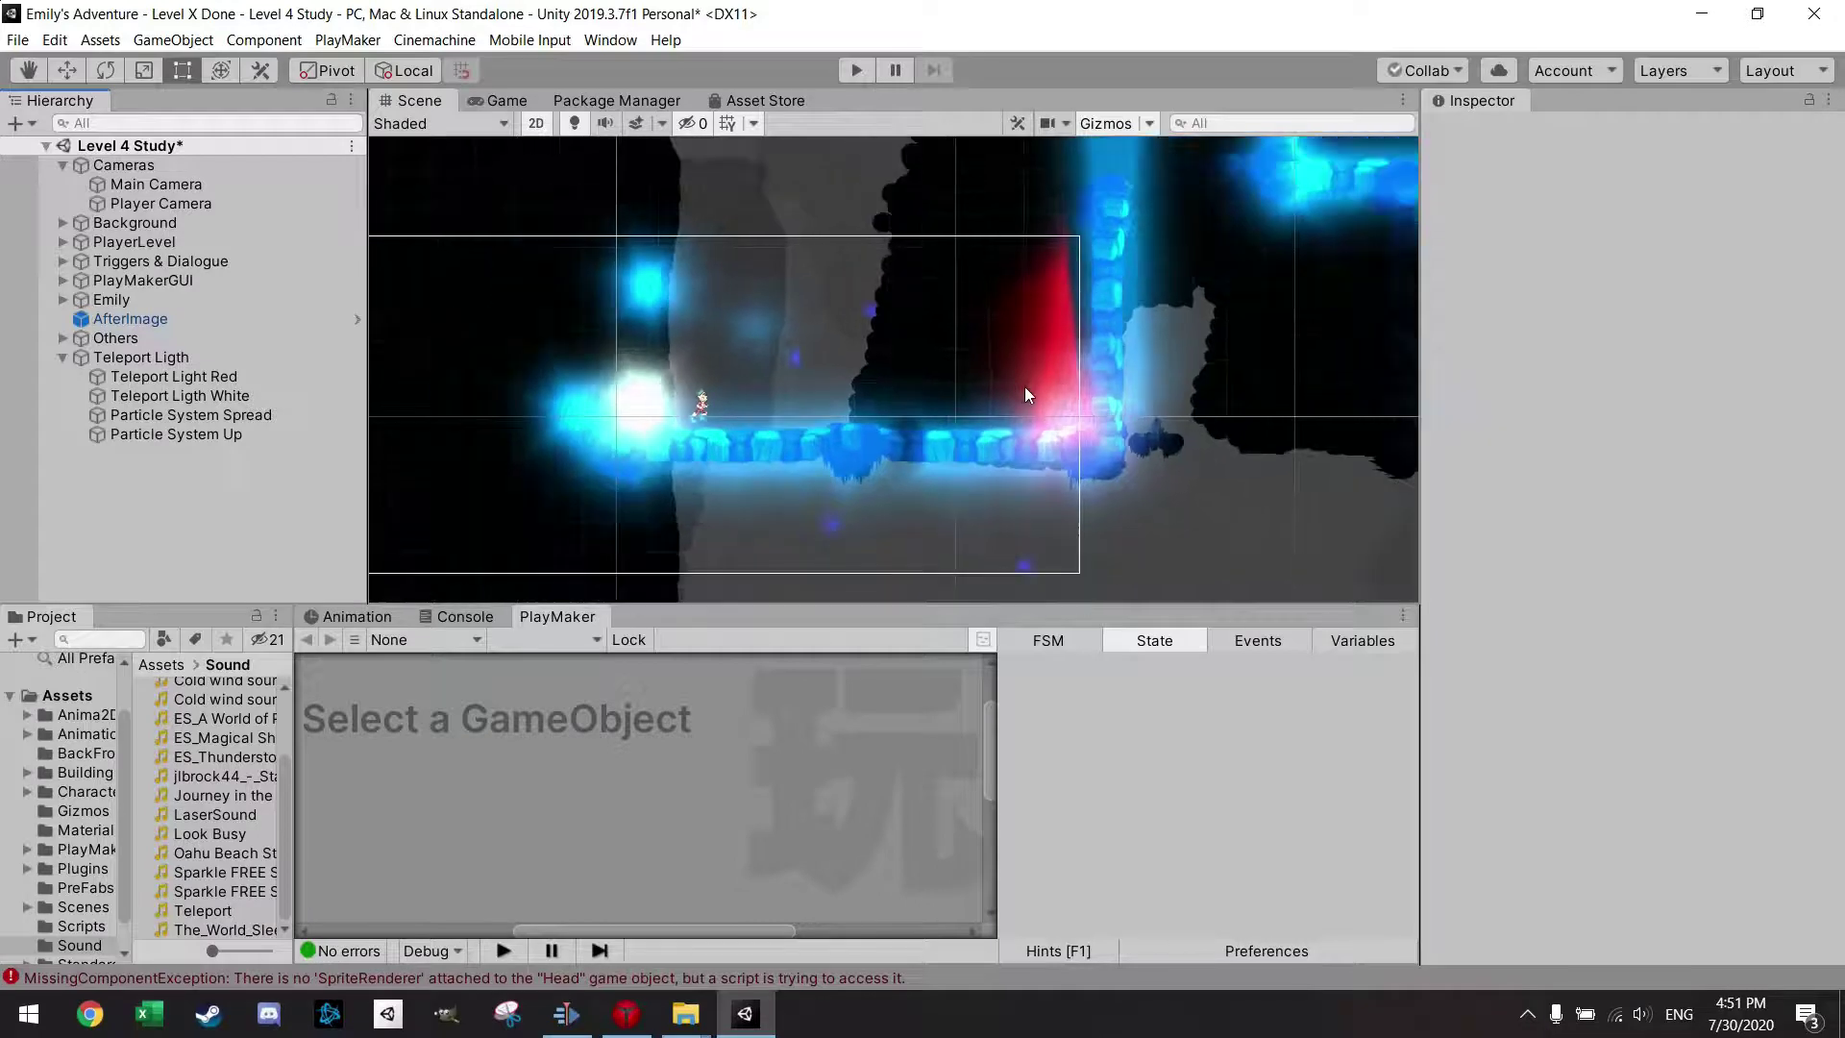
pyautogui.click(192, 360)
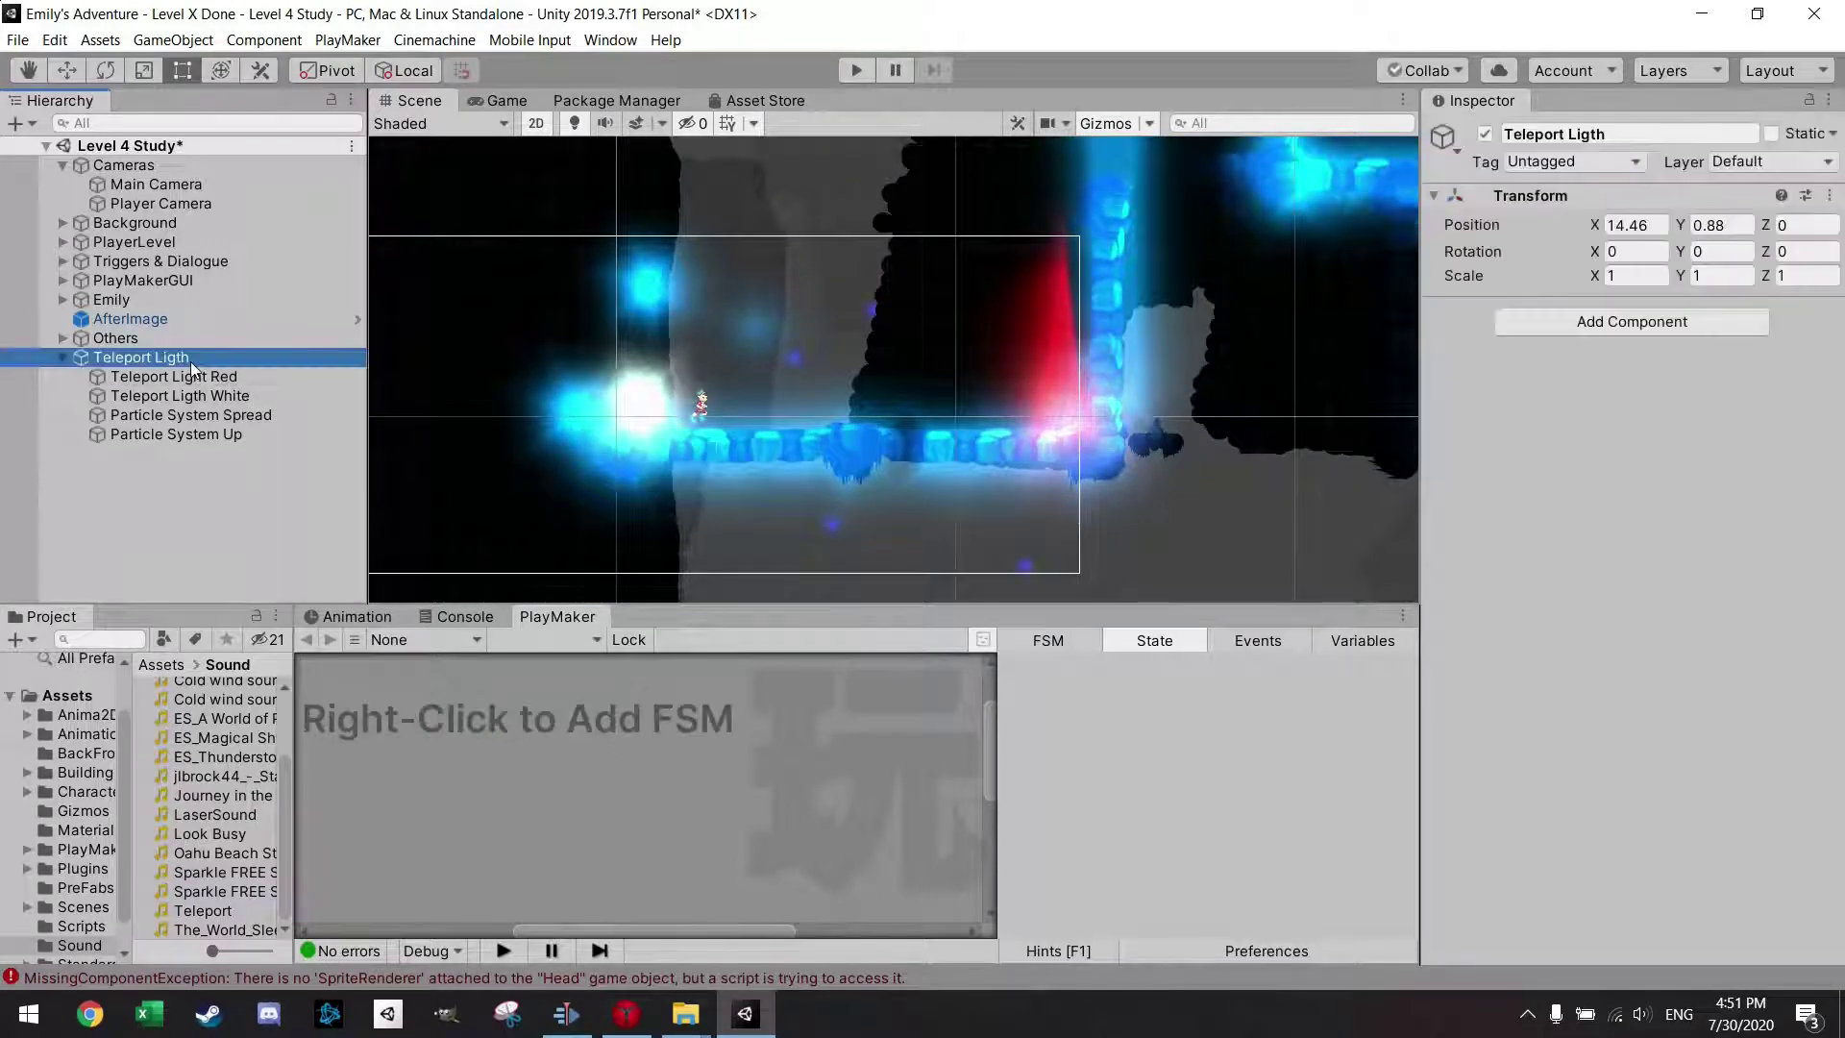
pyautogui.scroll(1, 1106, 348)
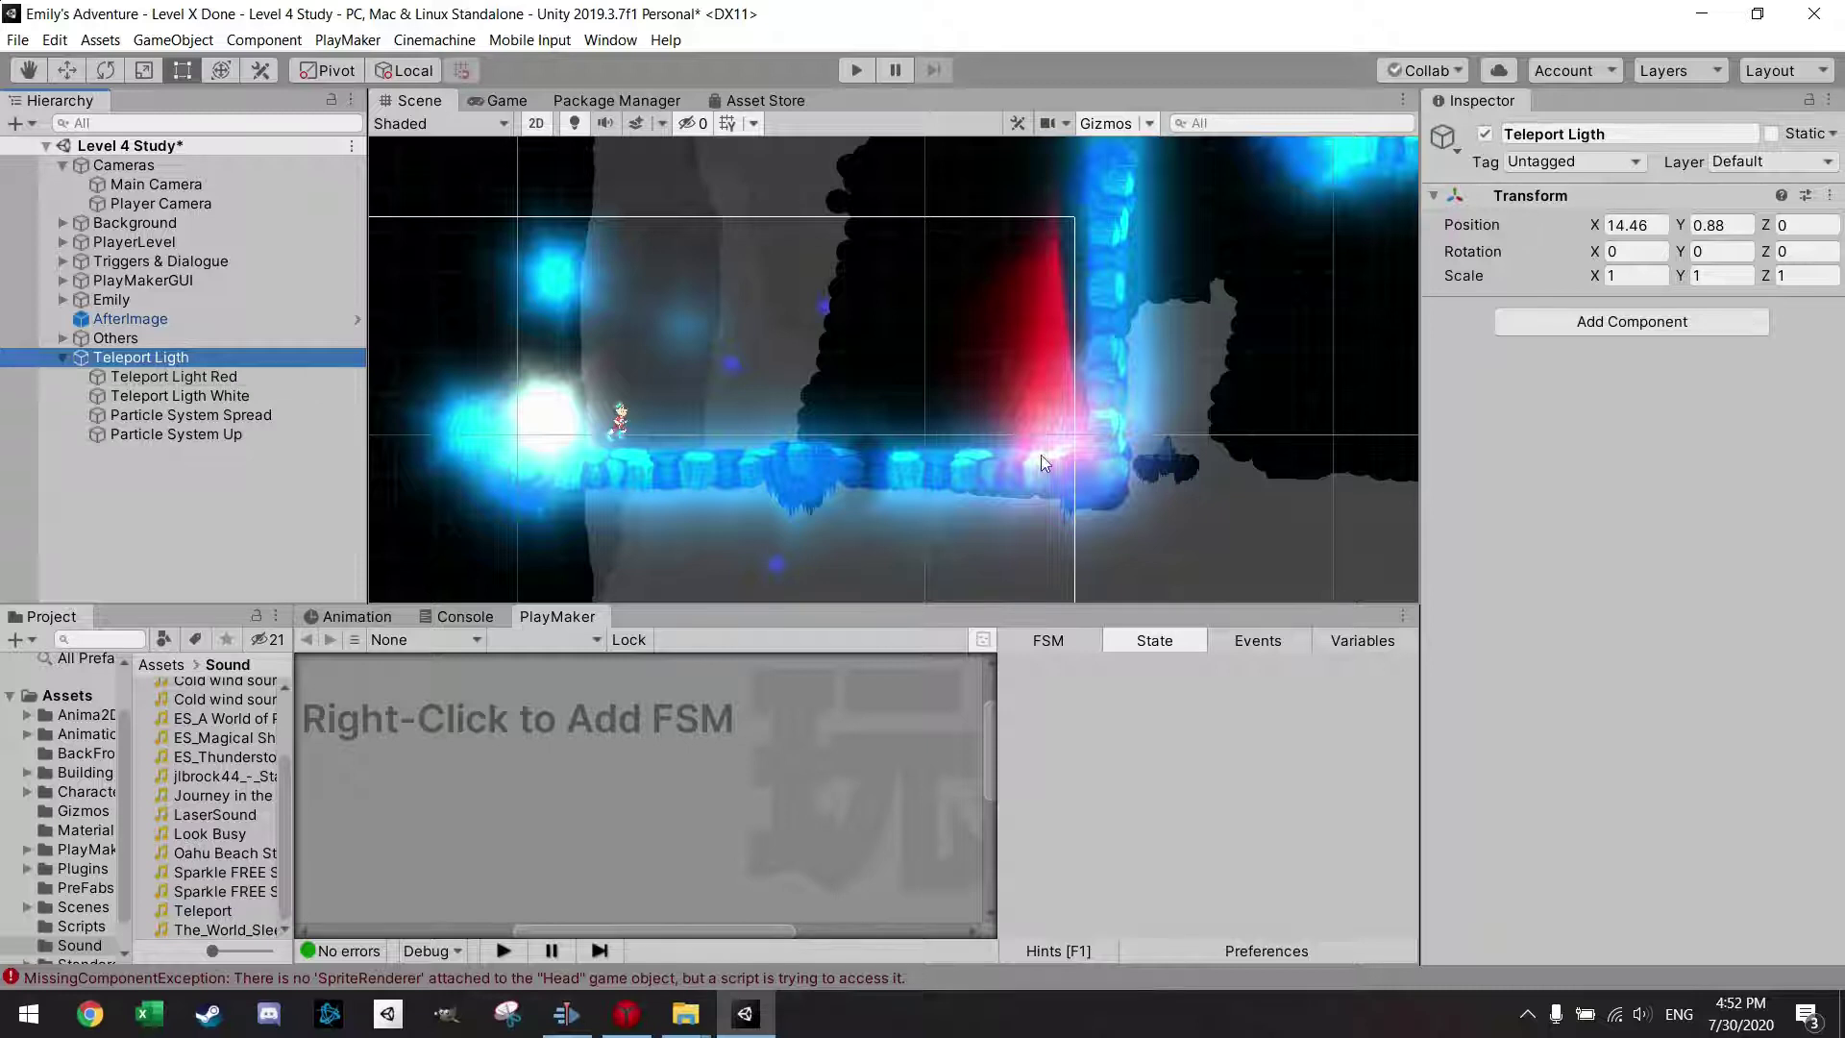
pyautogui.click(229, 380)
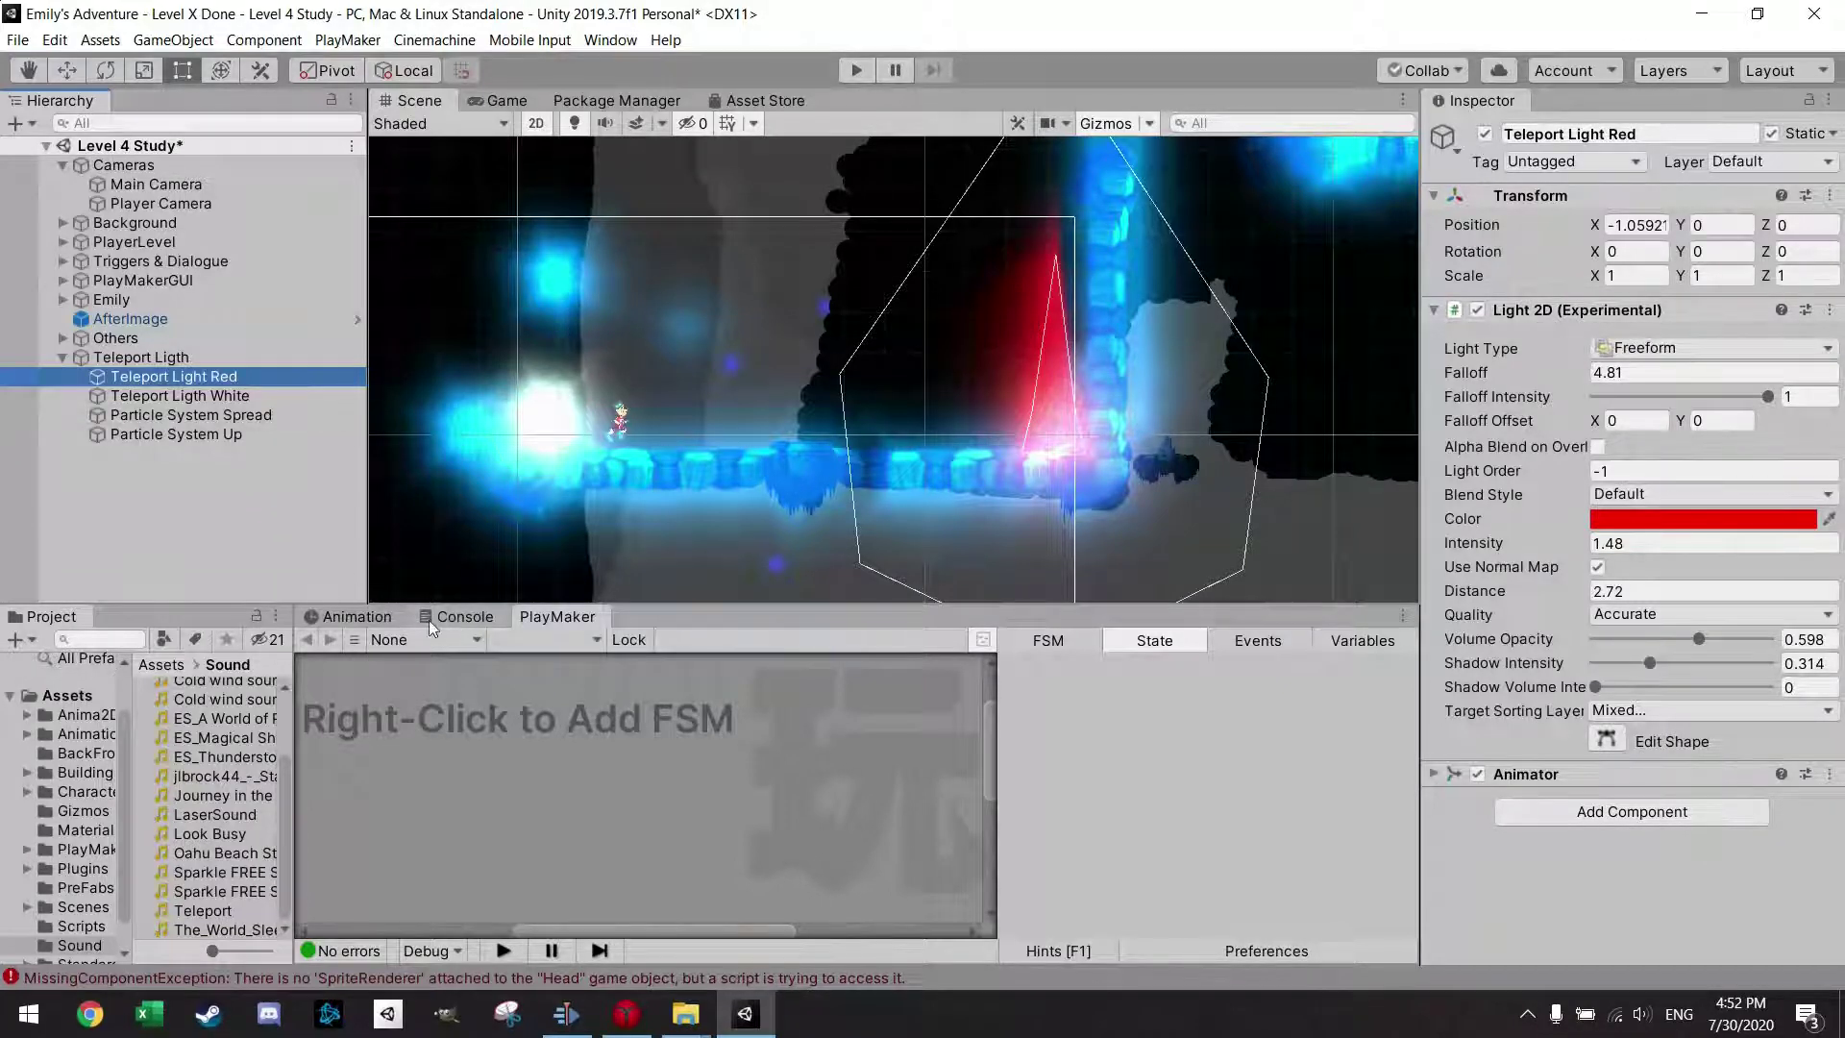
pyautogui.click(375, 621)
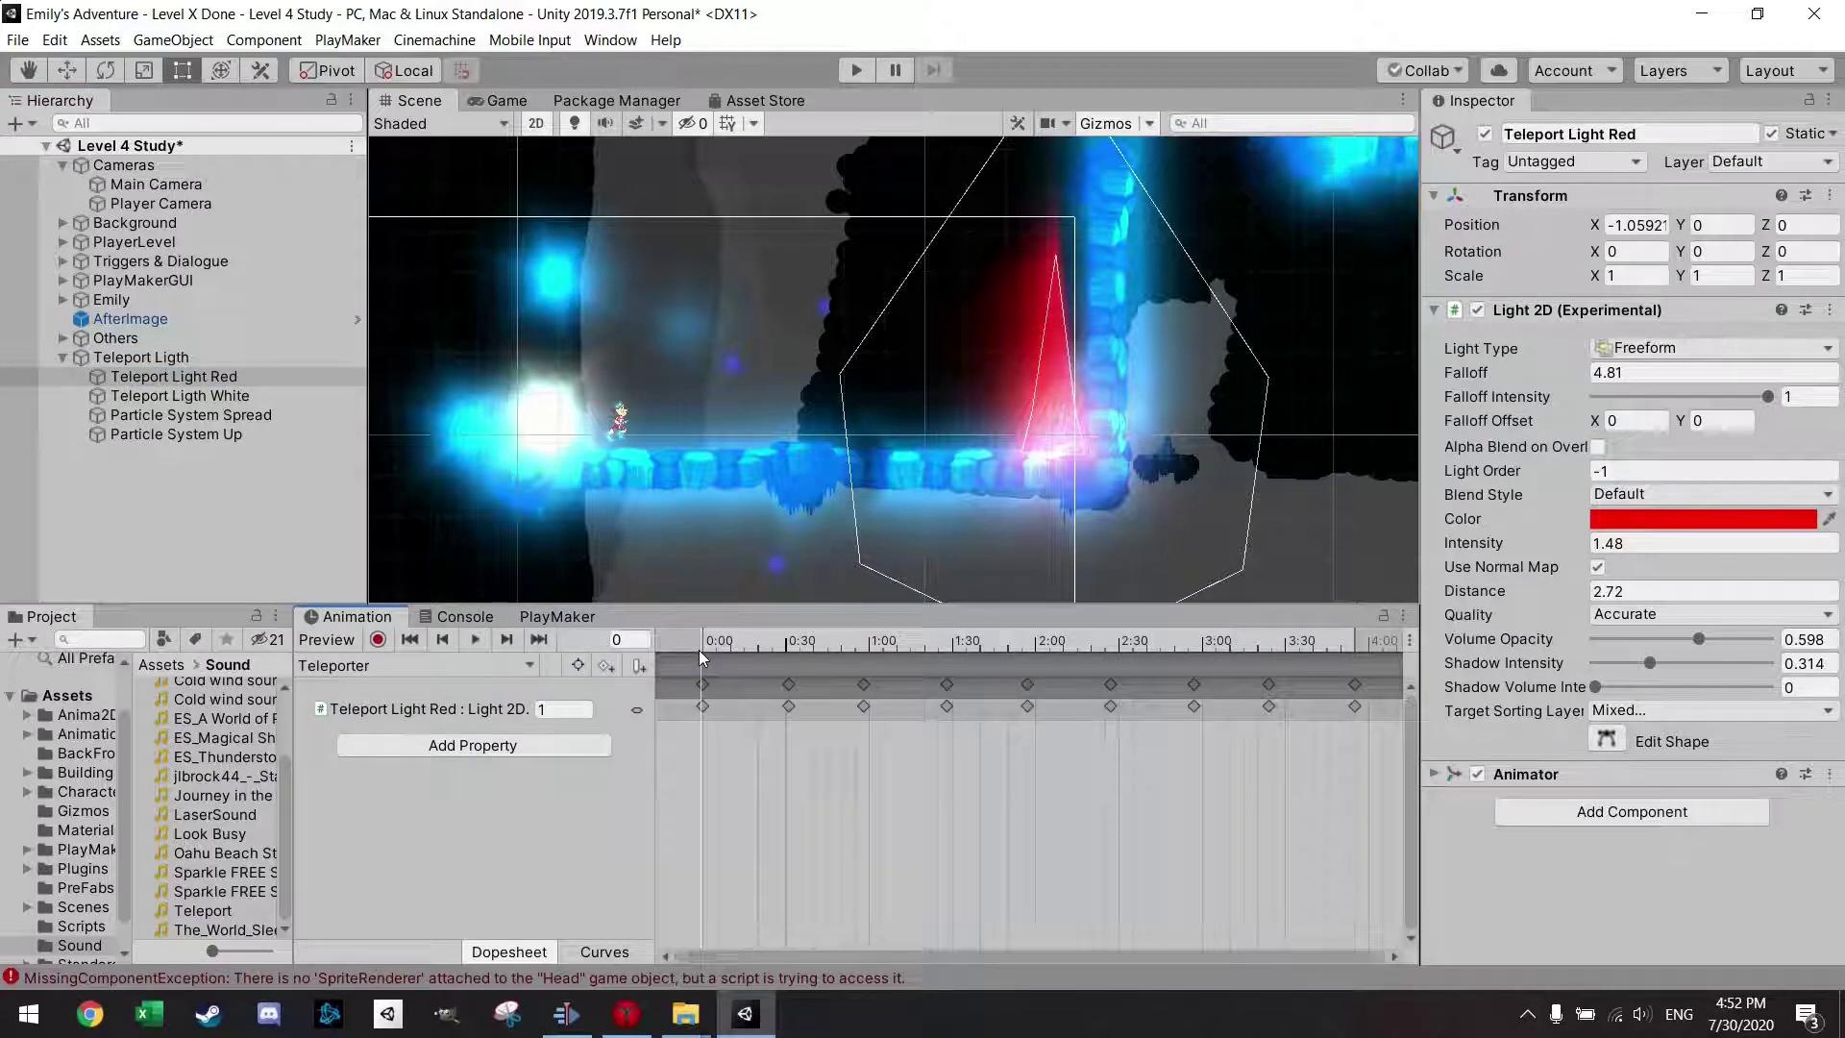
pyautogui.moveTo(703, 648); pyautogui.dragTo(891, 650)
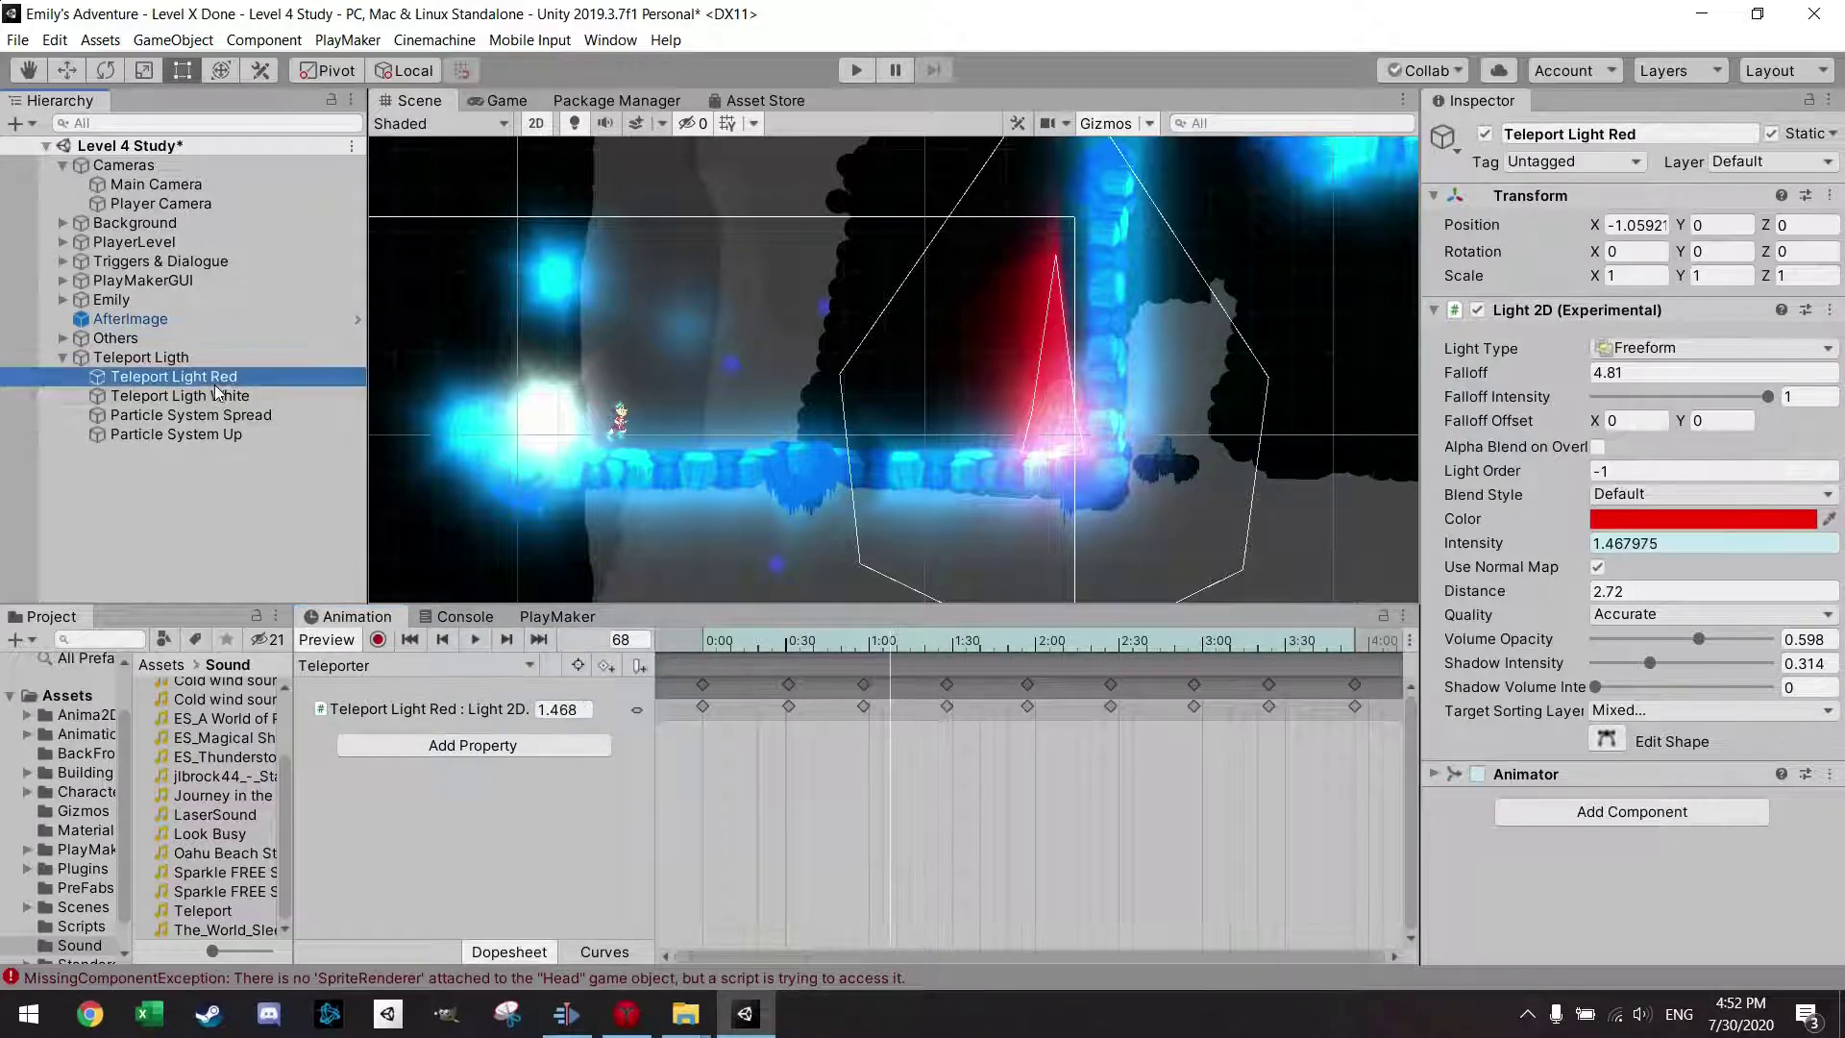
pyautogui.click(226, 400)
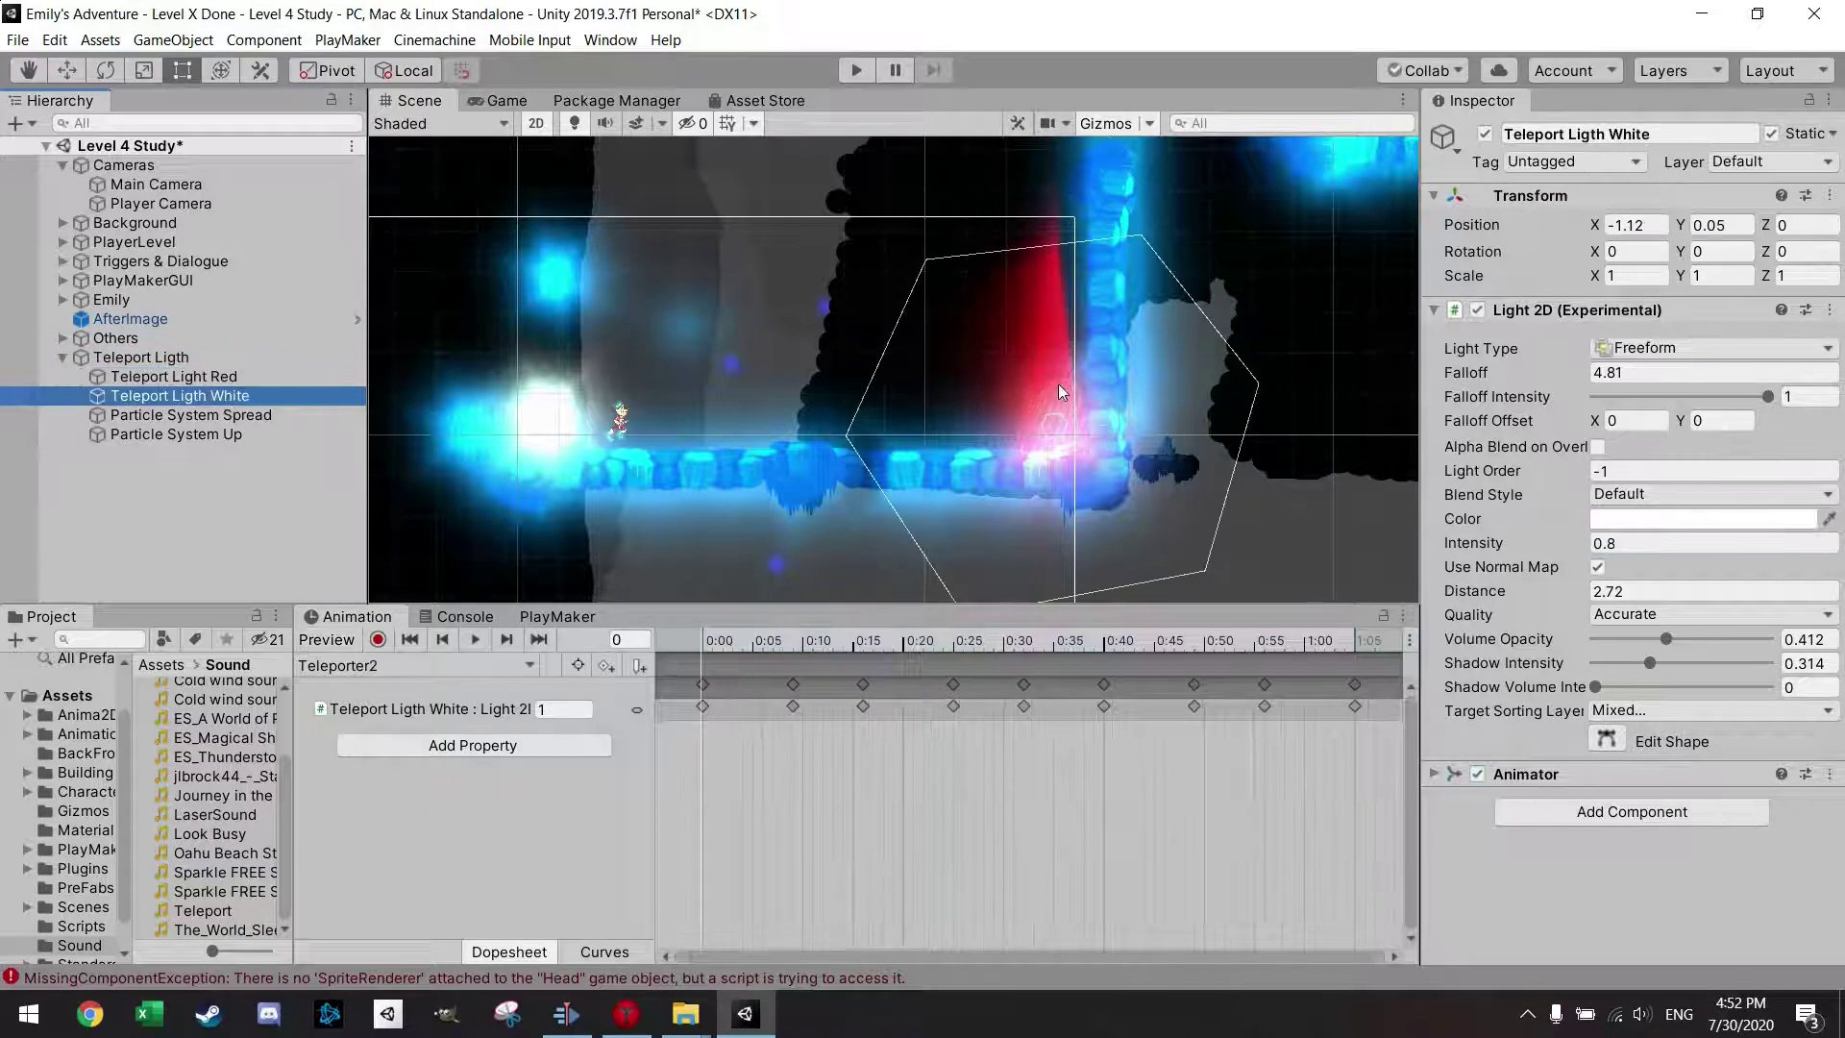
# Inspect Particle System Spread's modules, then preview Particle System Up's rising red particles.
pyautogui.click(252, 415)
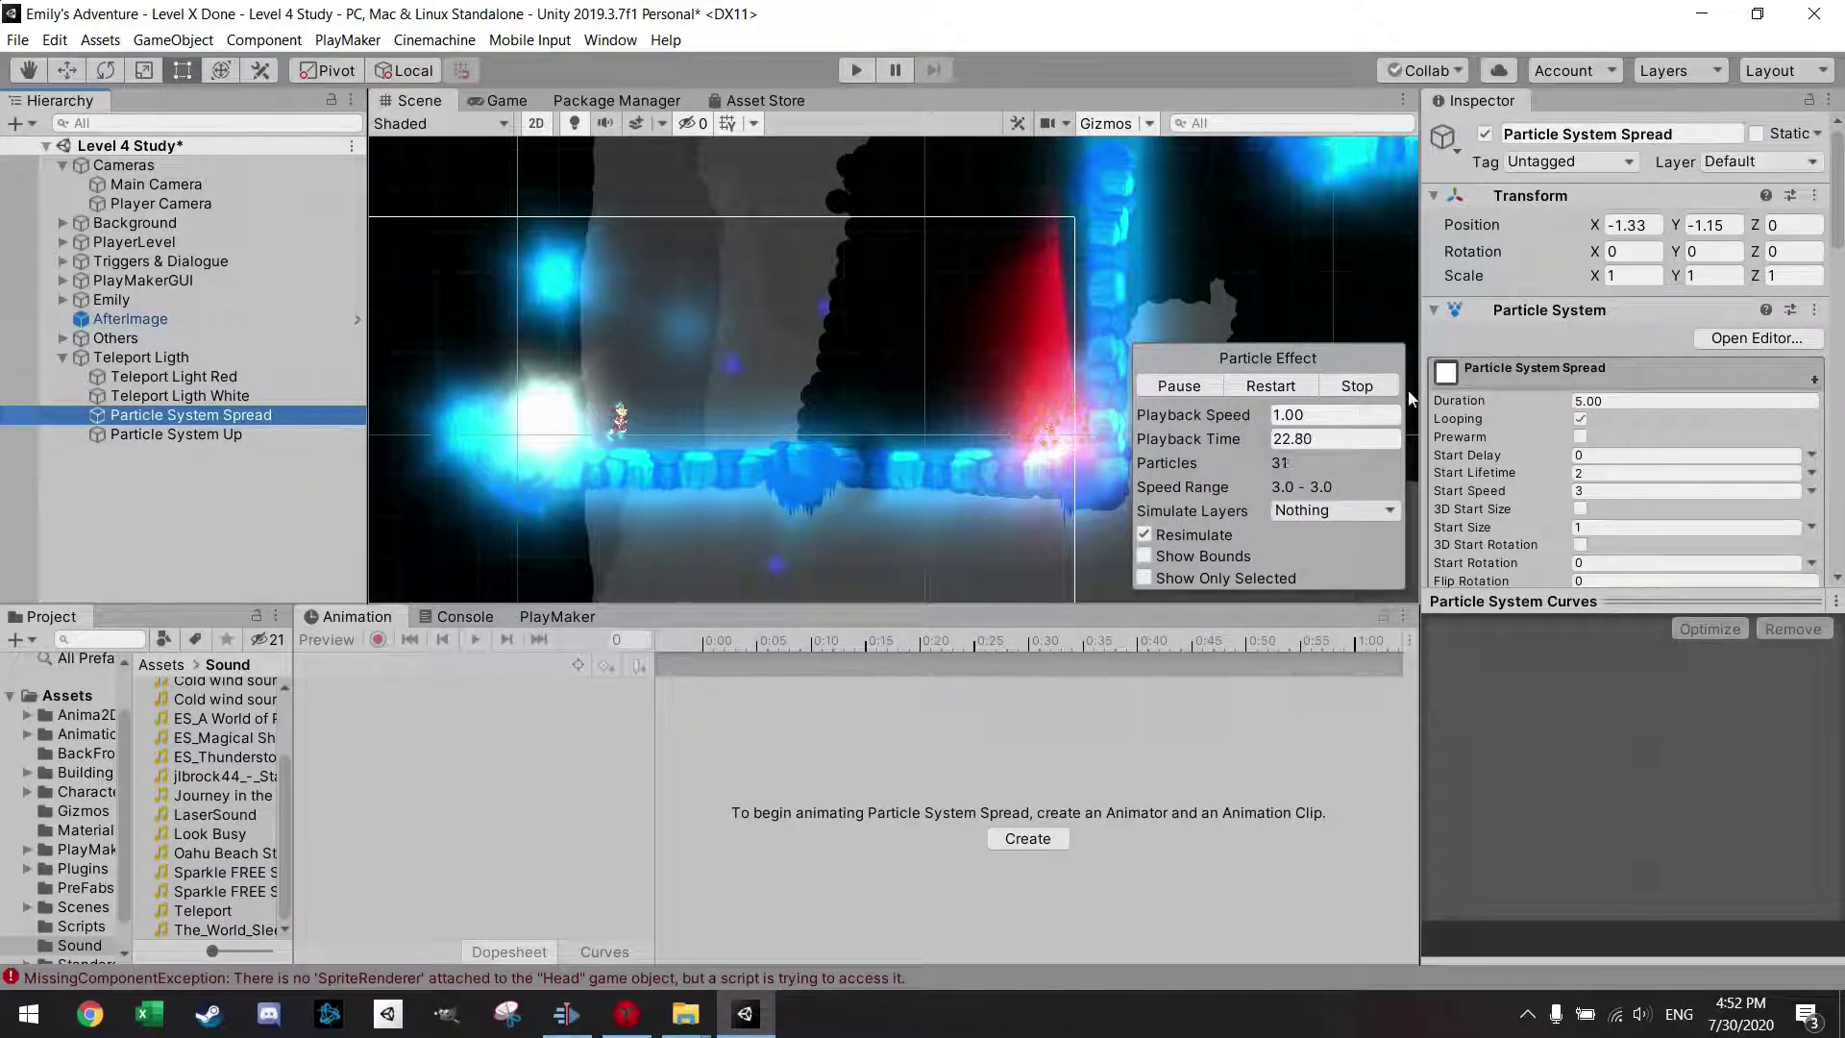
pyautogui.scroll(-10, 1488, 412)
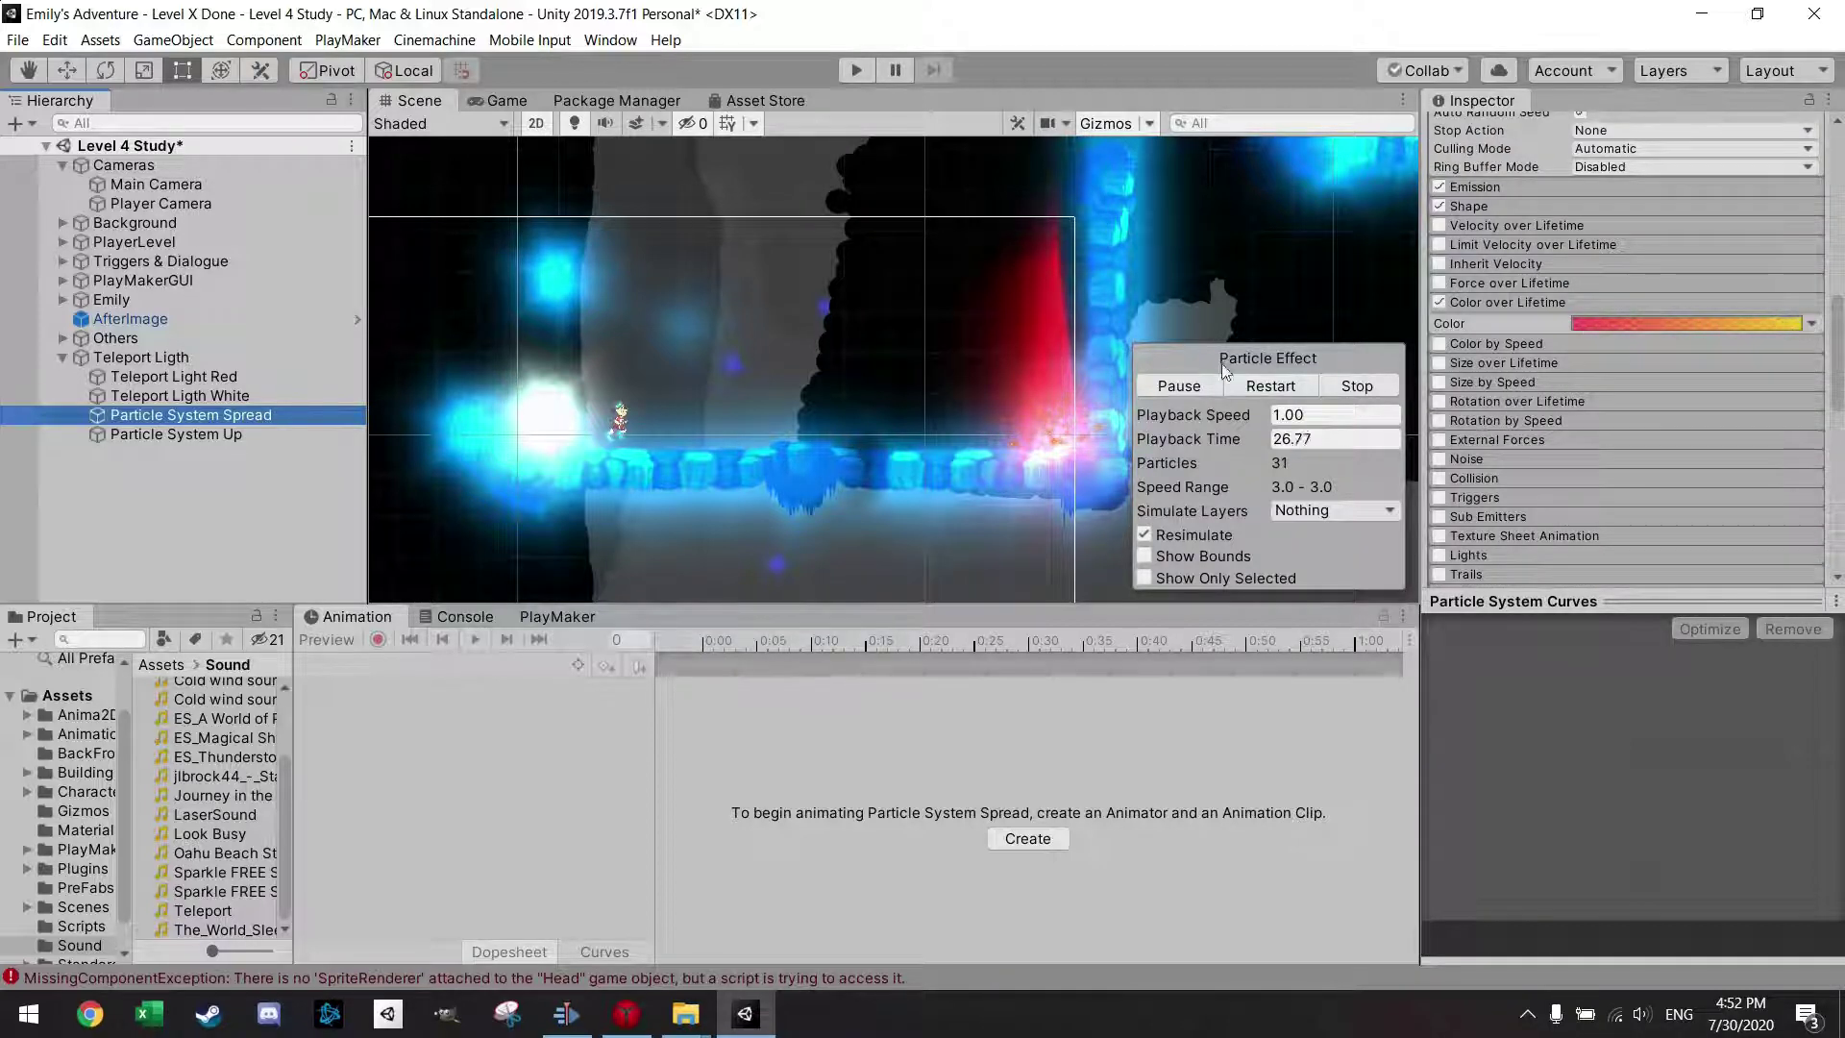
pyautogui.click(204, 437)
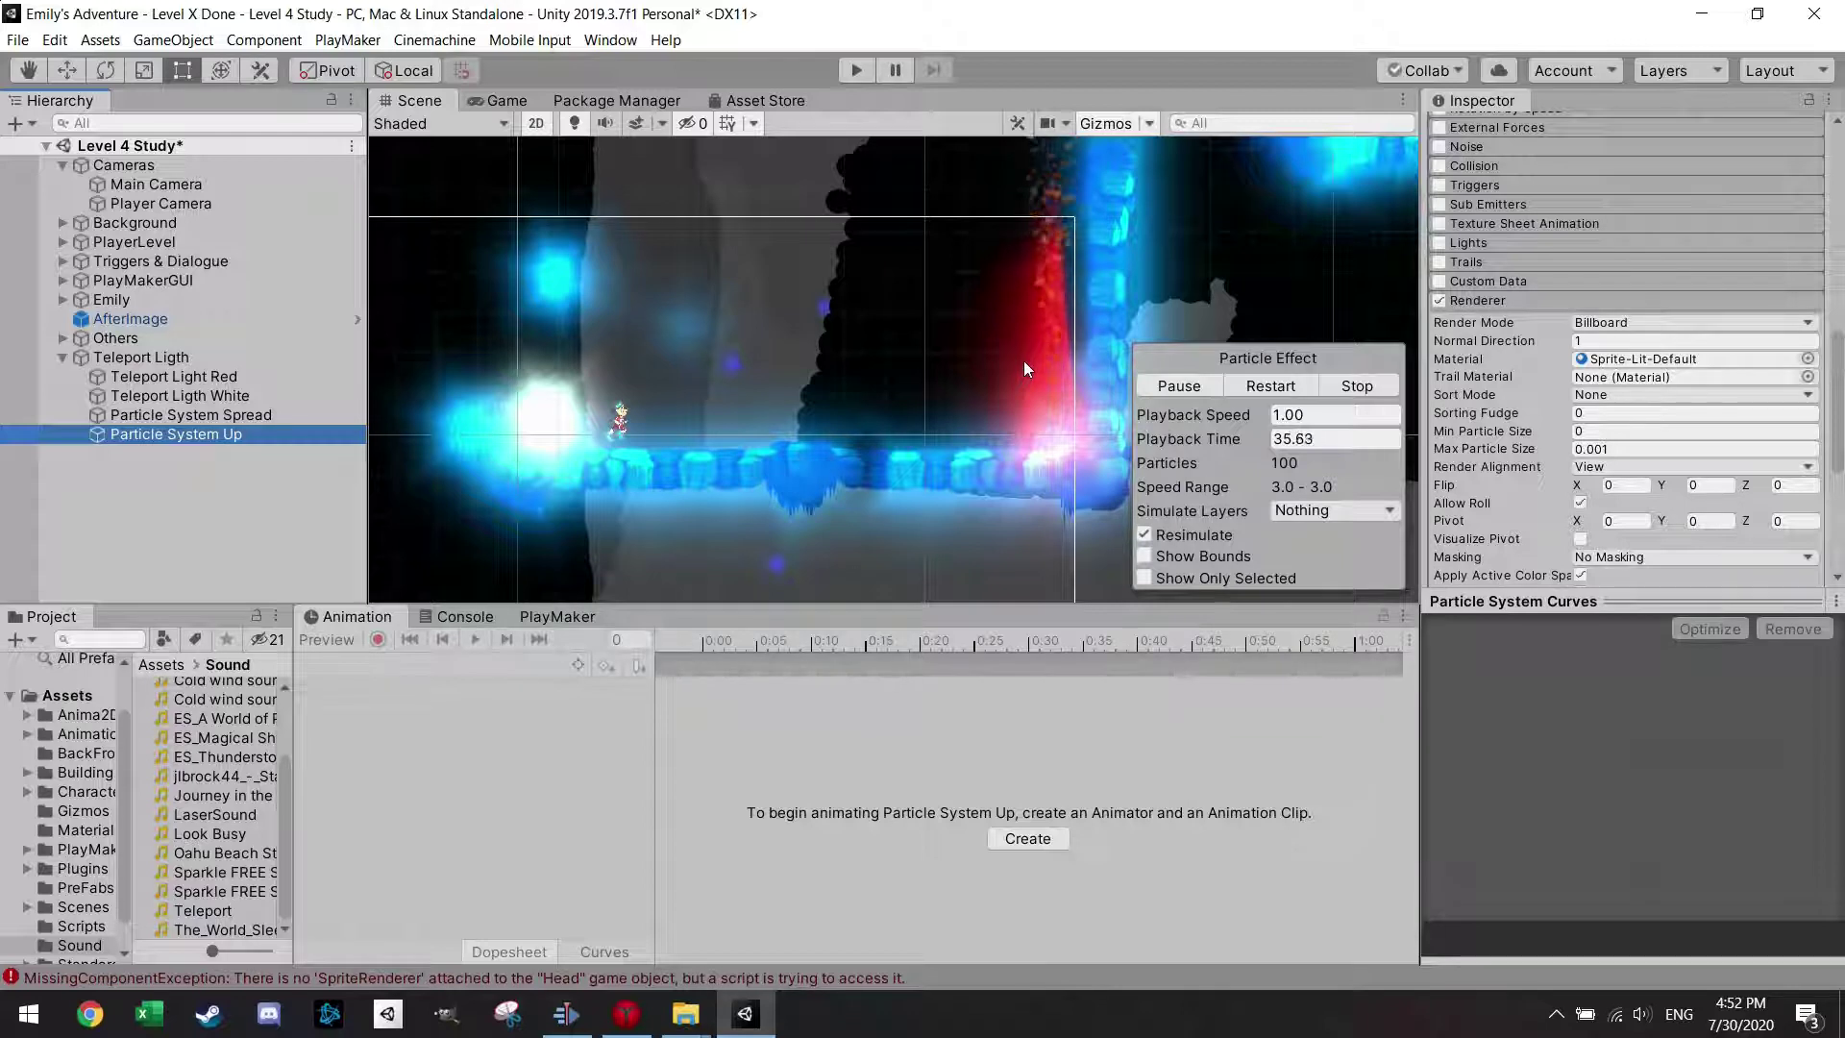
# Create an empty GameObject and set its position to 0, 0, 0.
pyautogui.click(62, 357)
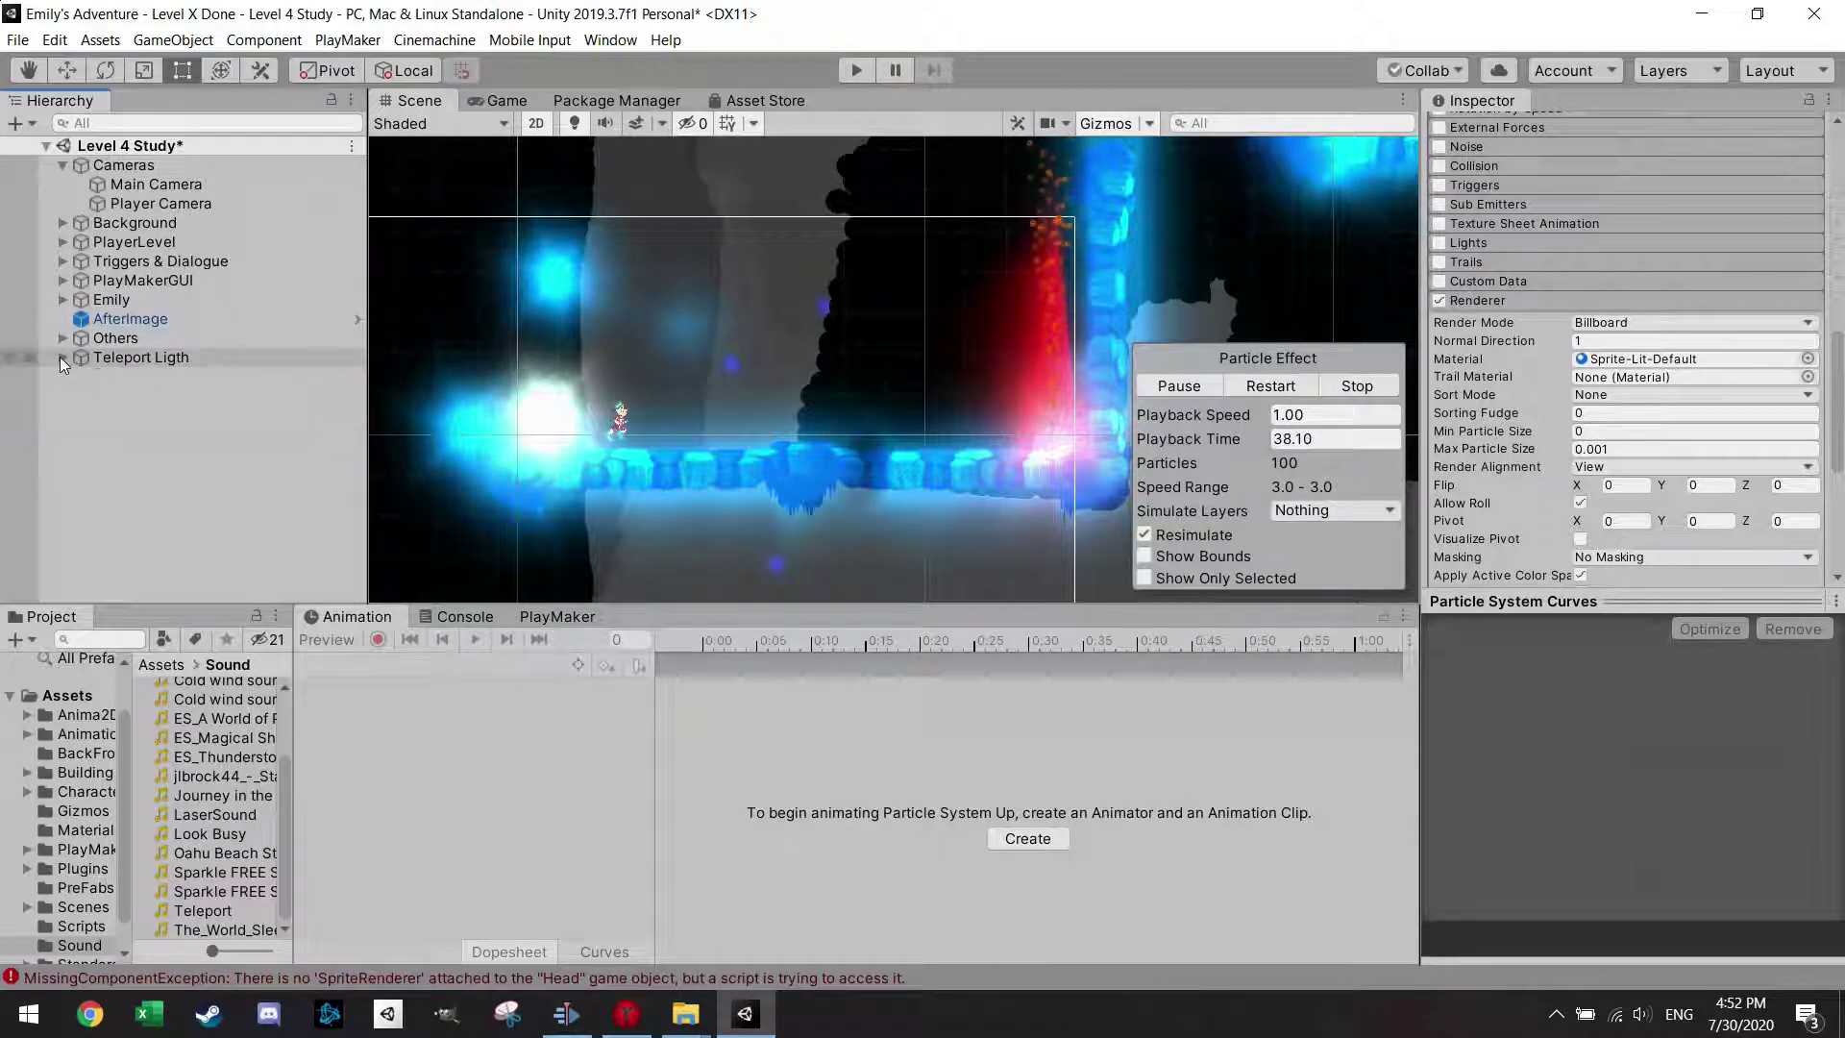
pyautogui.rightClick(162, 431)
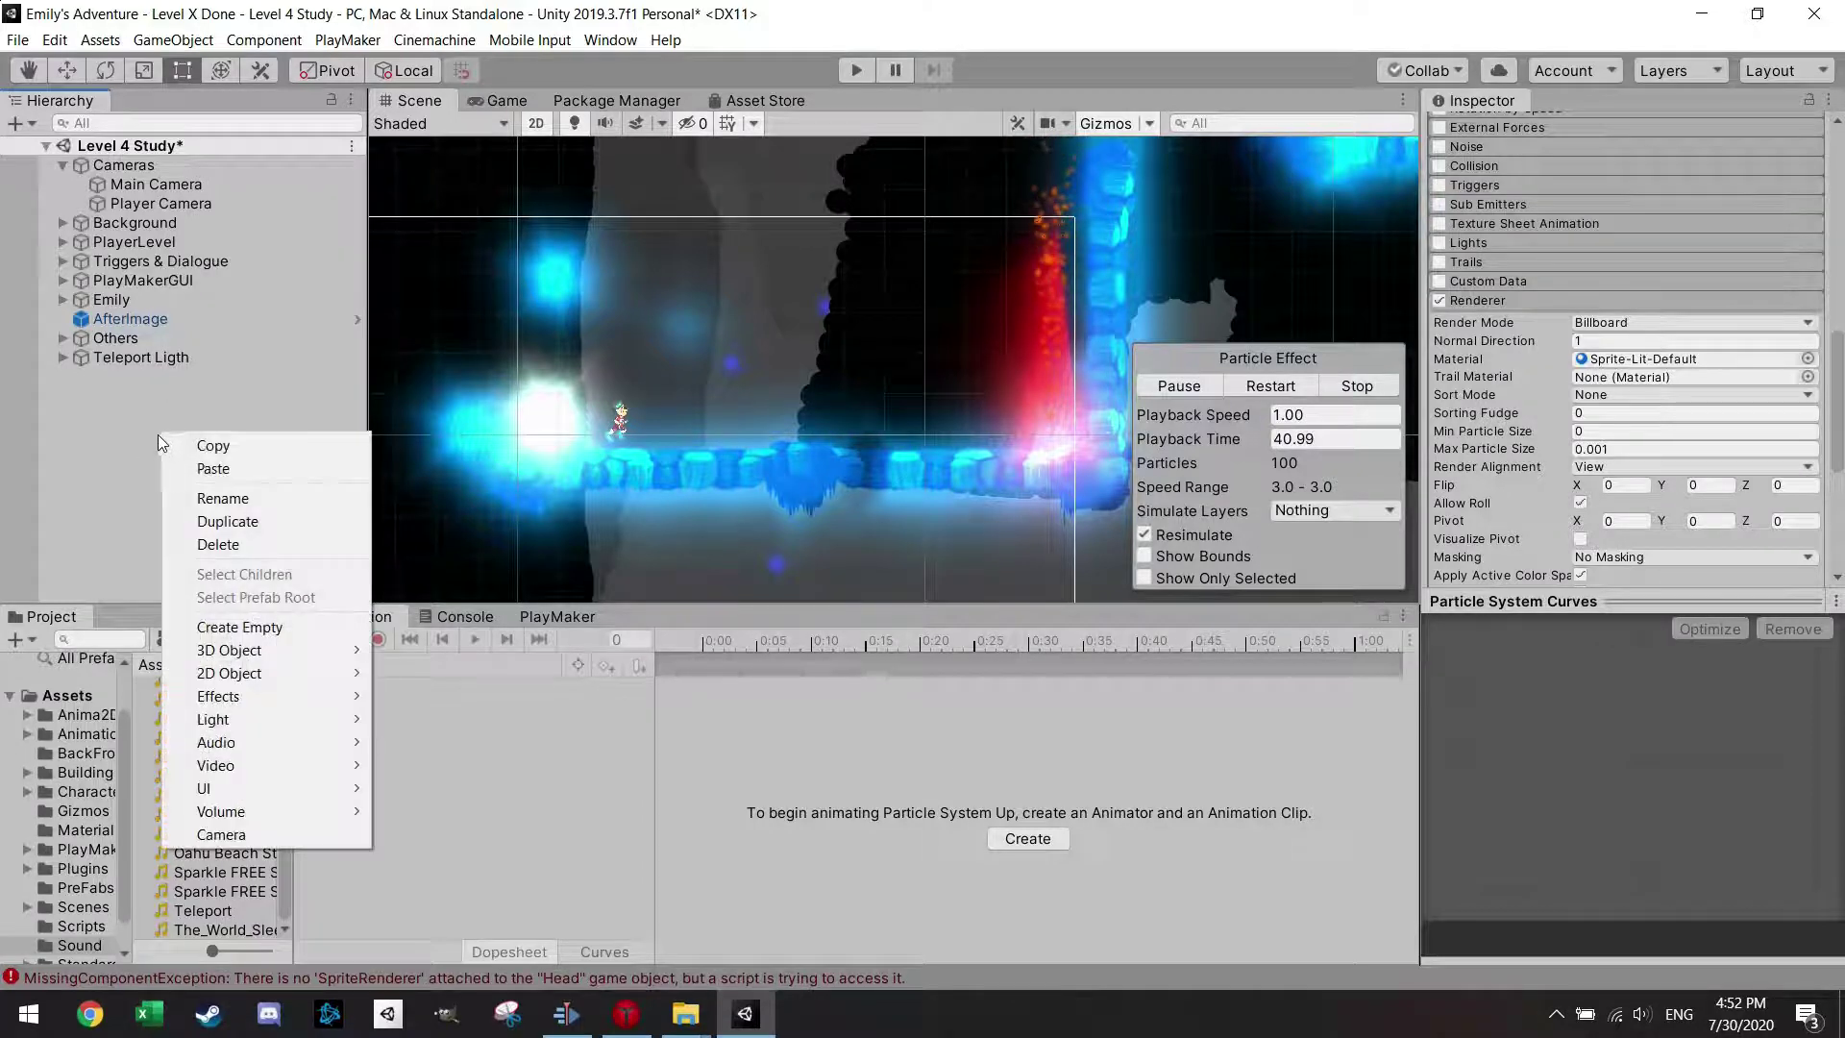
pyautogui.click(288, 625)
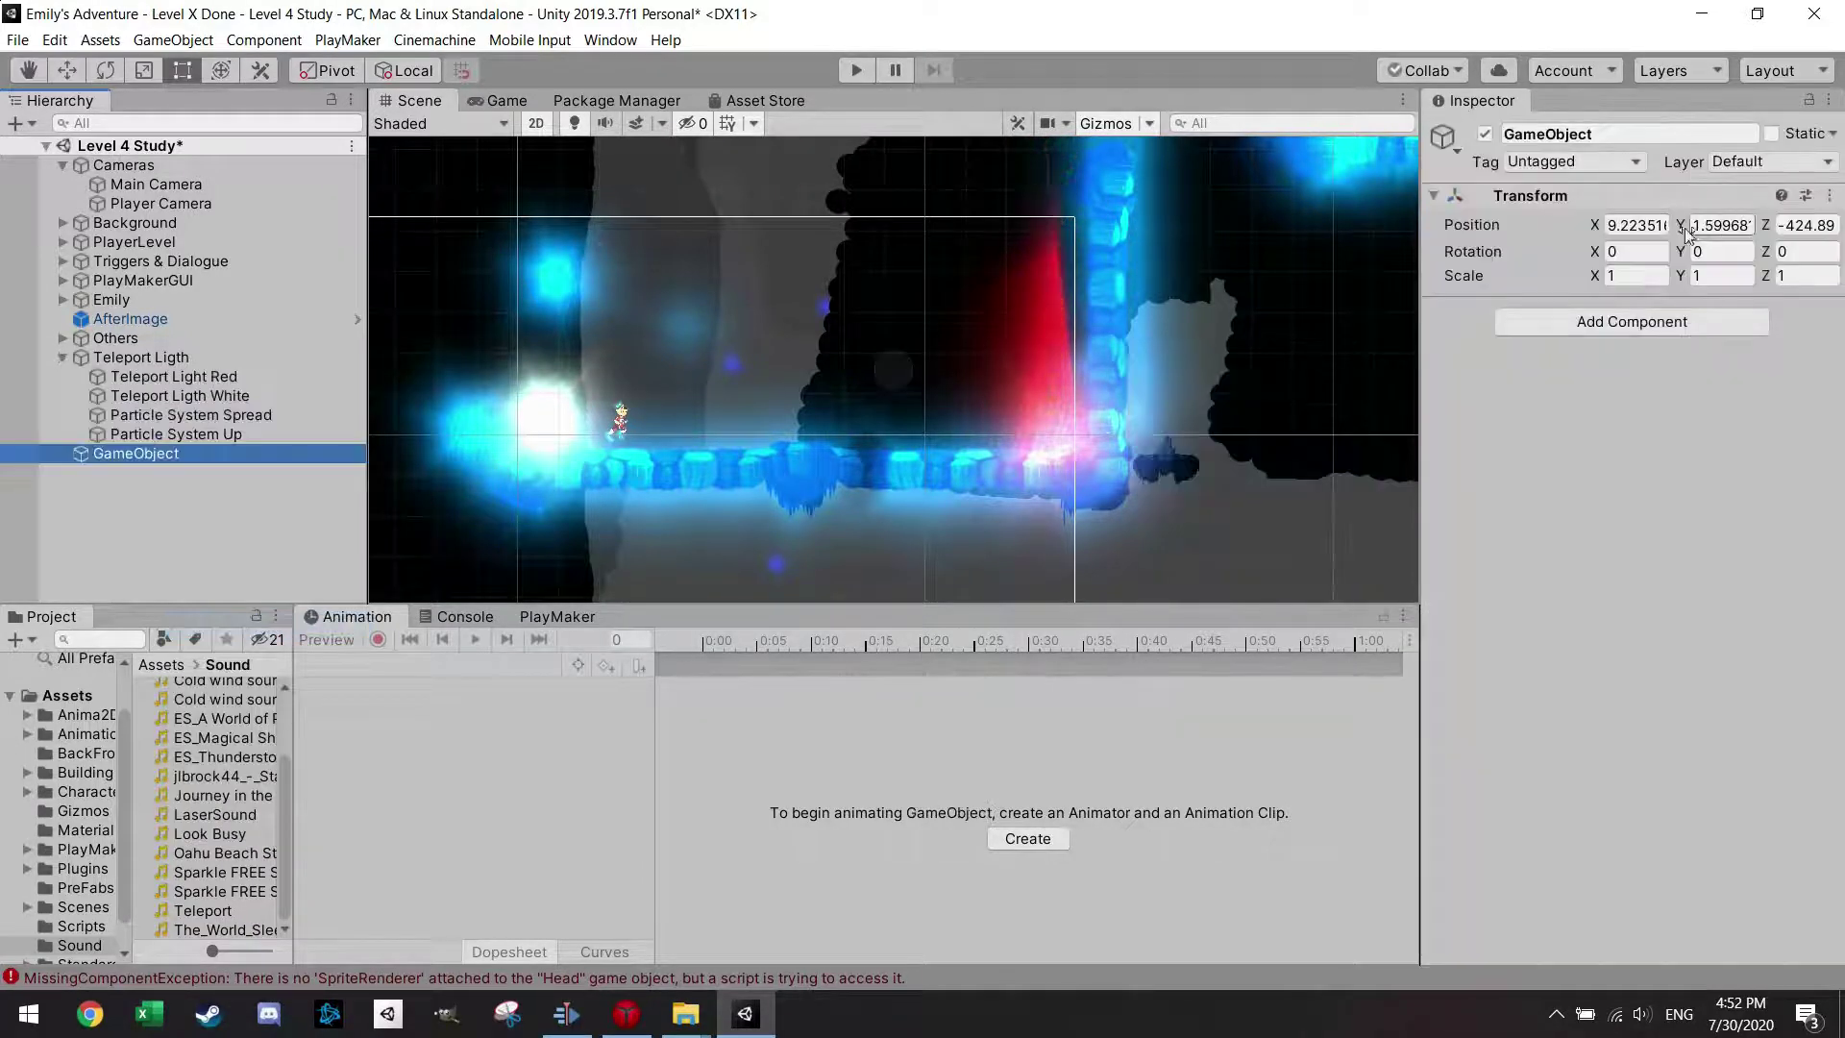
pyautogui.click(1652, 227)
pyautogui.write('0')
pyautogui.press('Tab')
pyautogui.write('0')
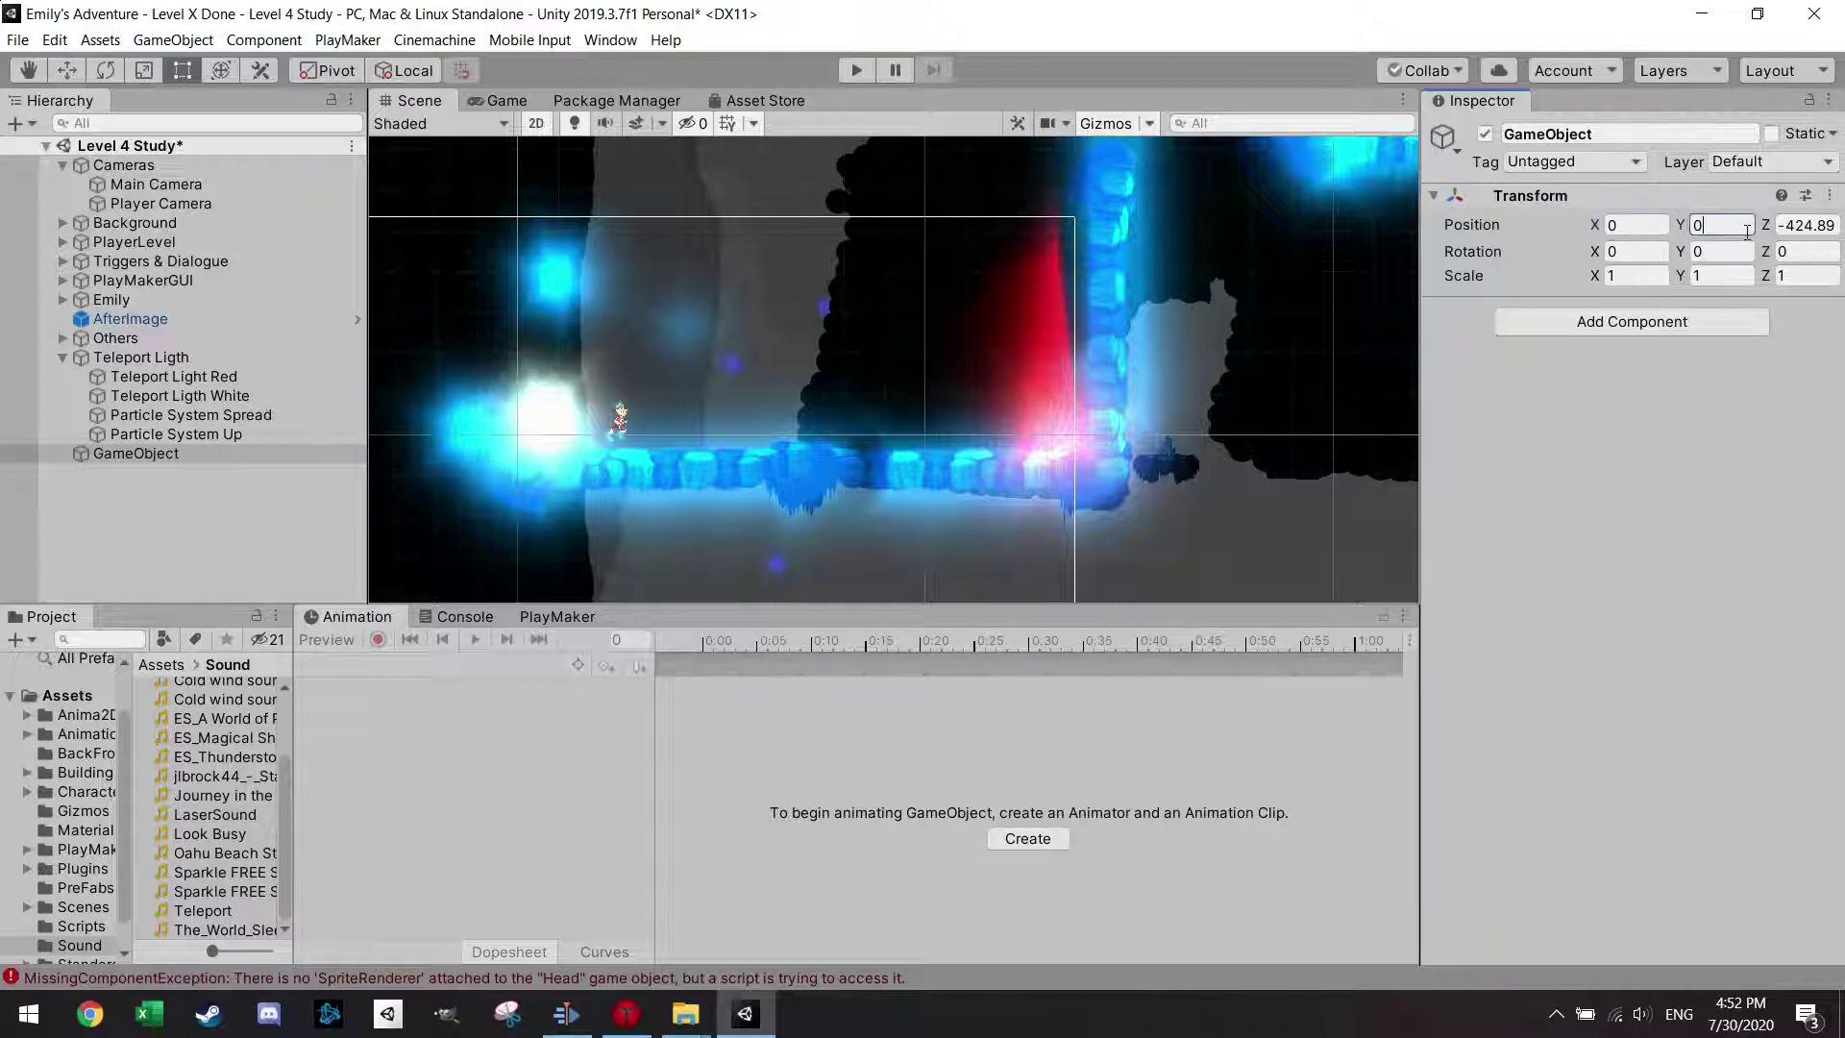
pyautogui.press('Tab')
pyautogui.write('0')
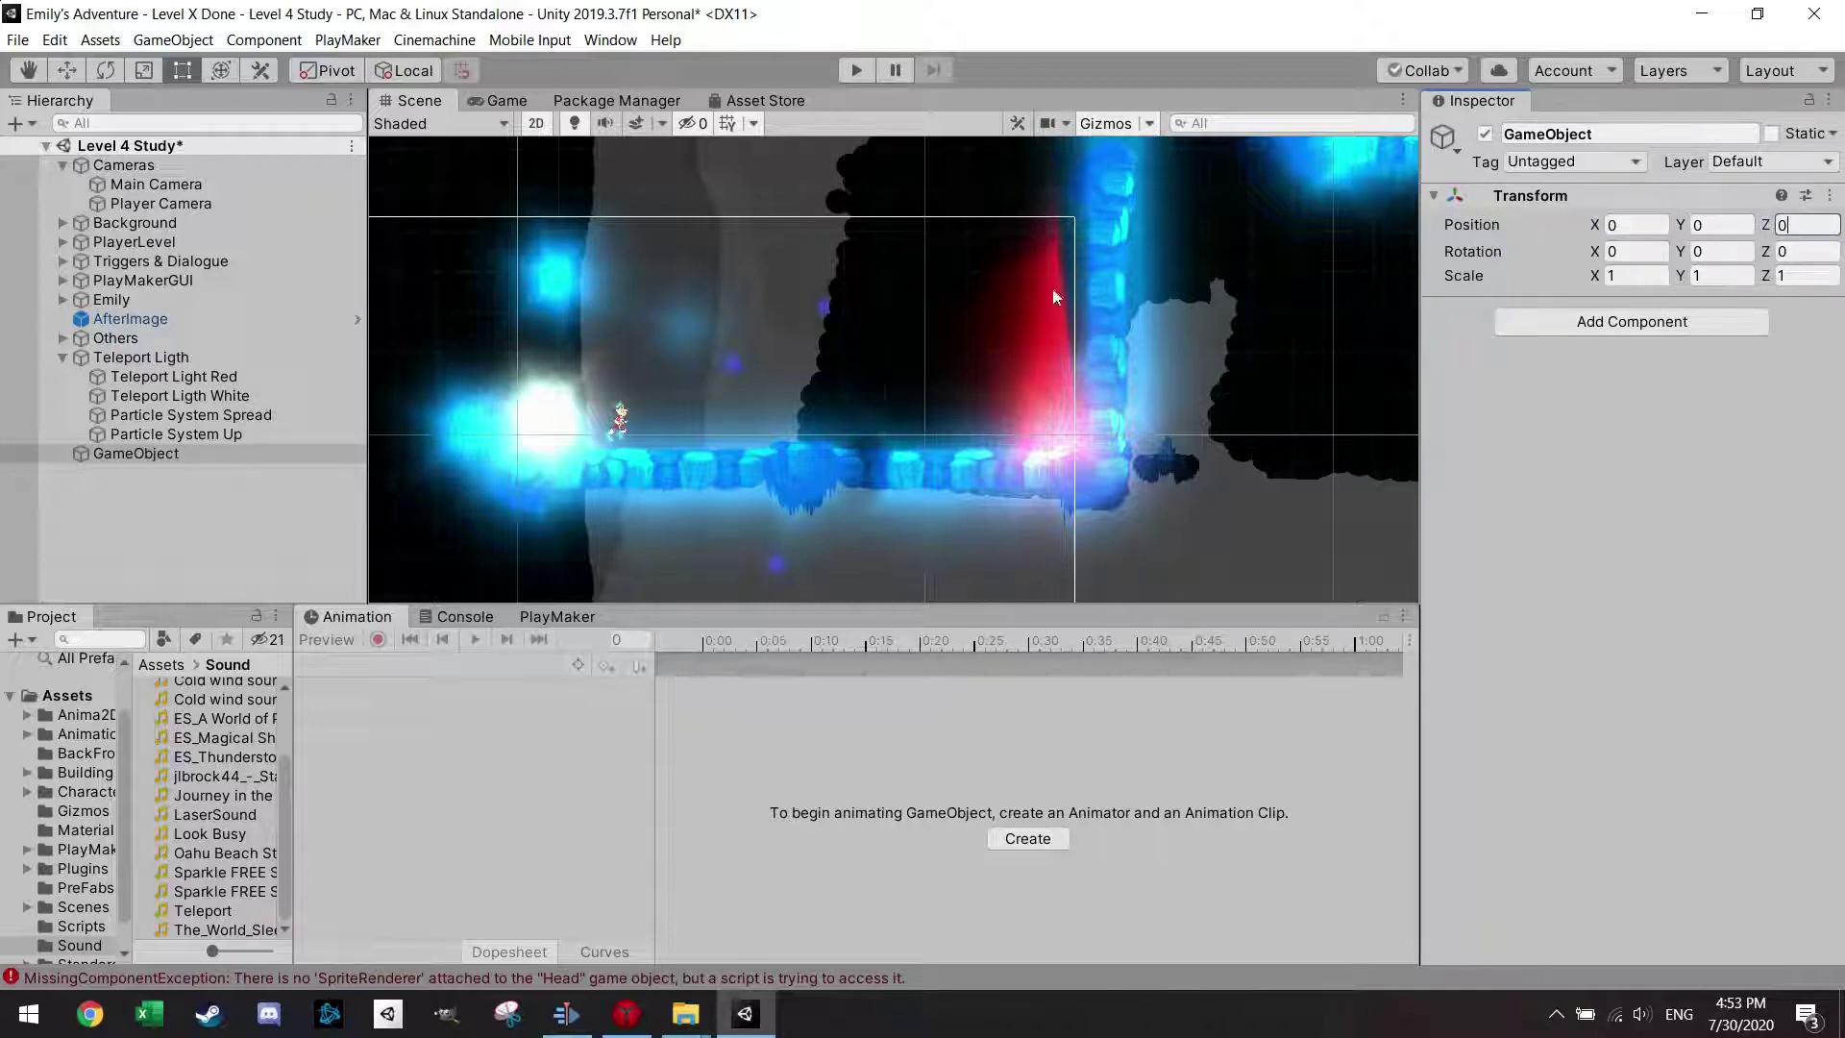
pyautogui.click(194, 451)
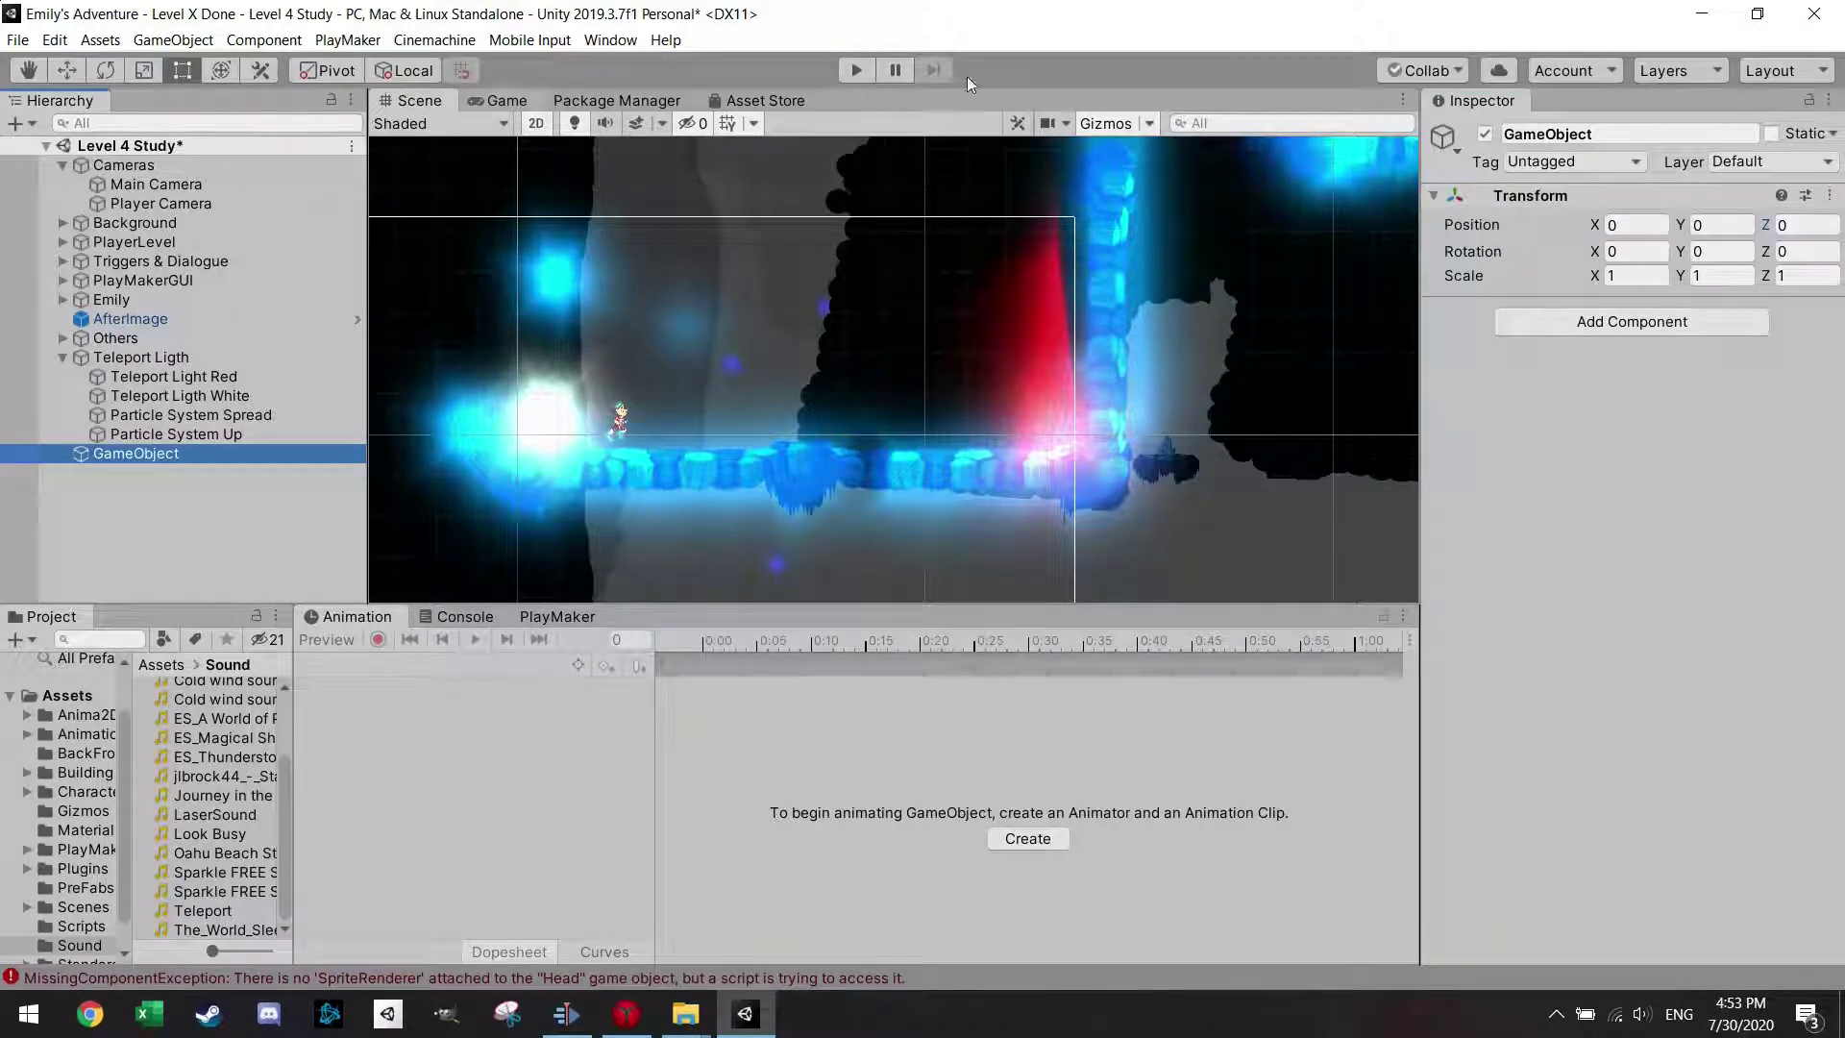
# Move the empty object onto the red teleport light at 13.11, 0.06.
pyautogui.click(69, 71)
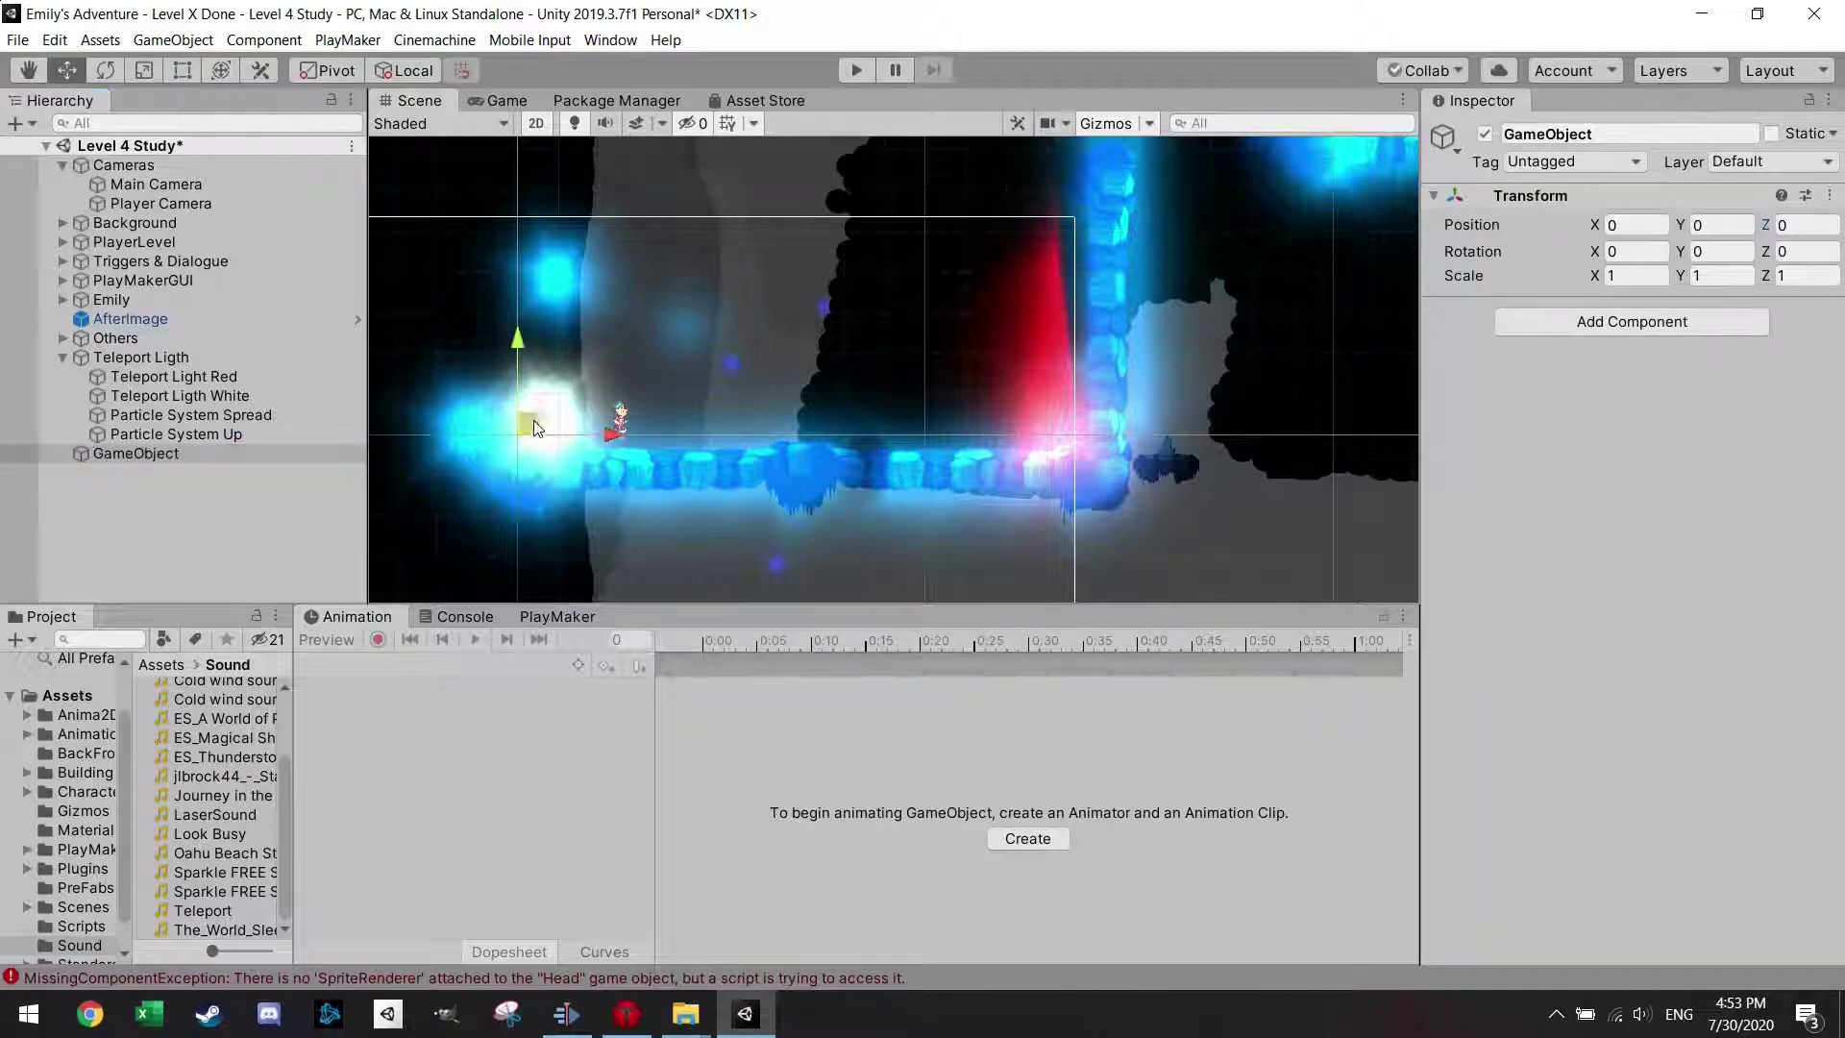
pyautogui.moveTo(534, 419); pyautogui.dragTo(1068, 418)
pyautogui.click(167, 457)
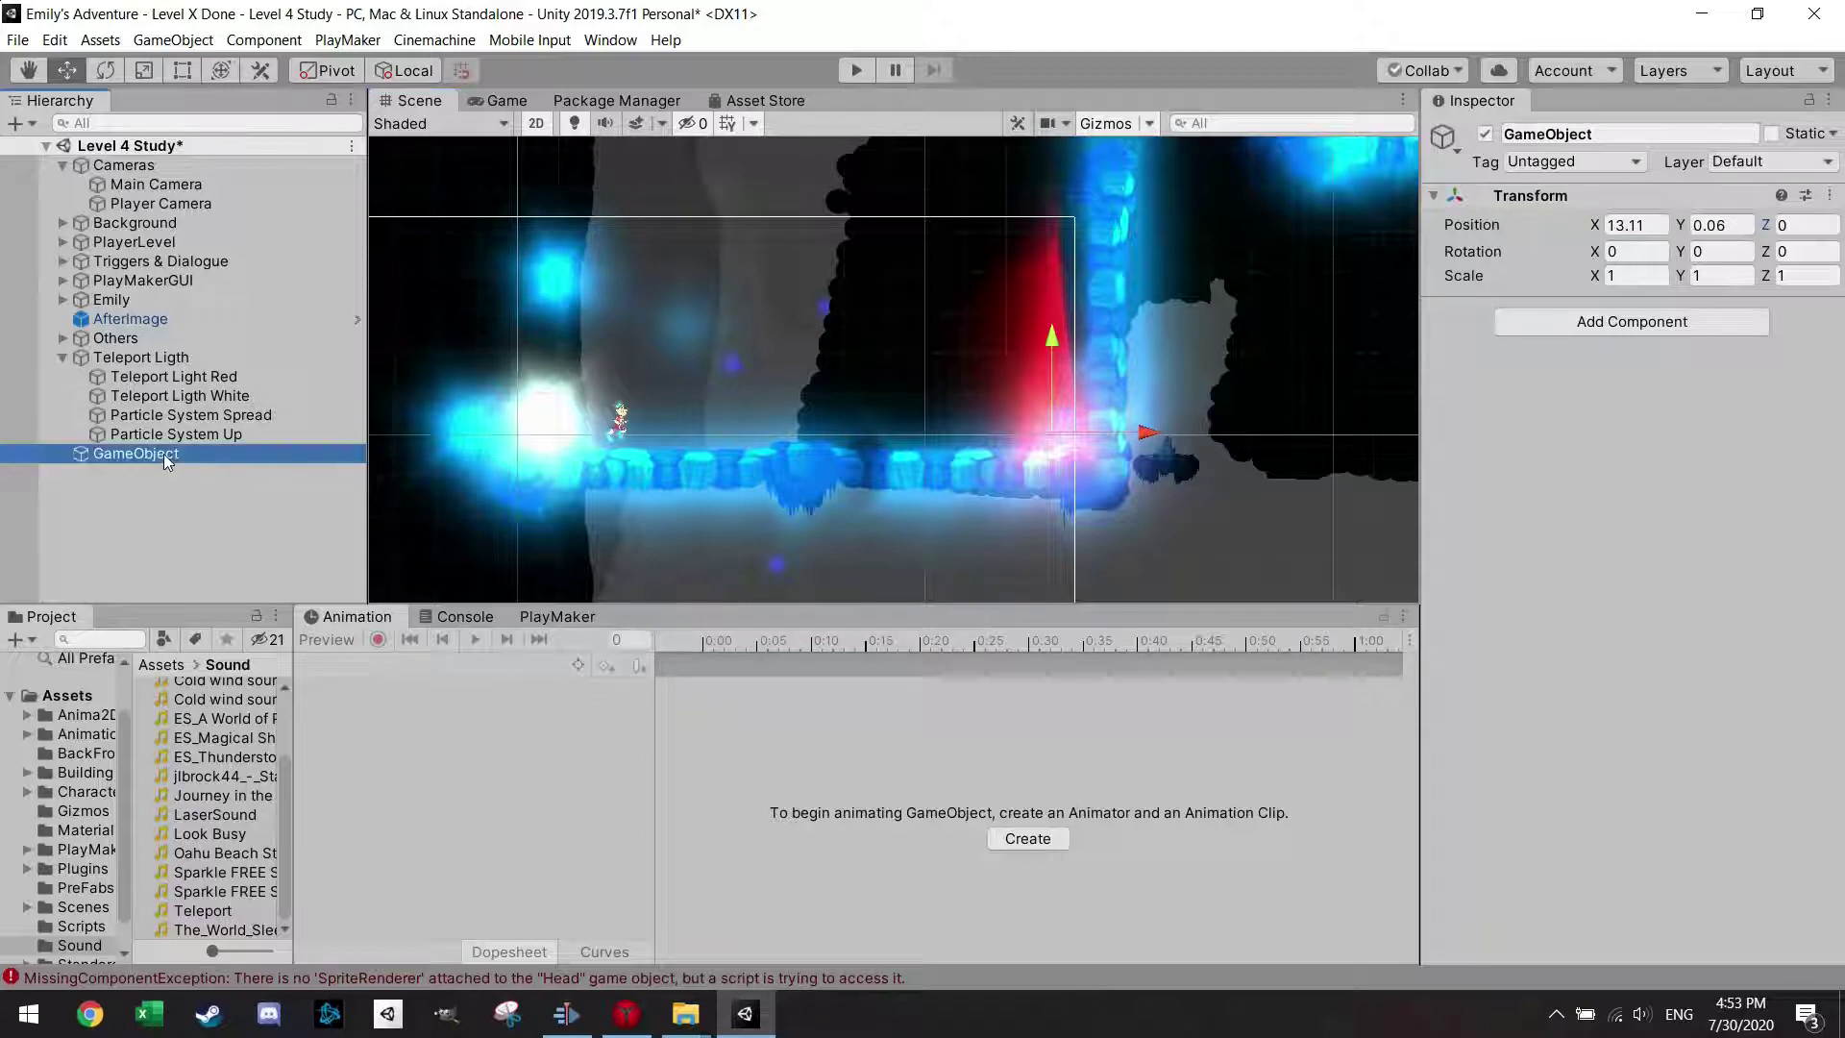
# Rename the empty object to Teleporter.
pyautogui.click(1586, 134)
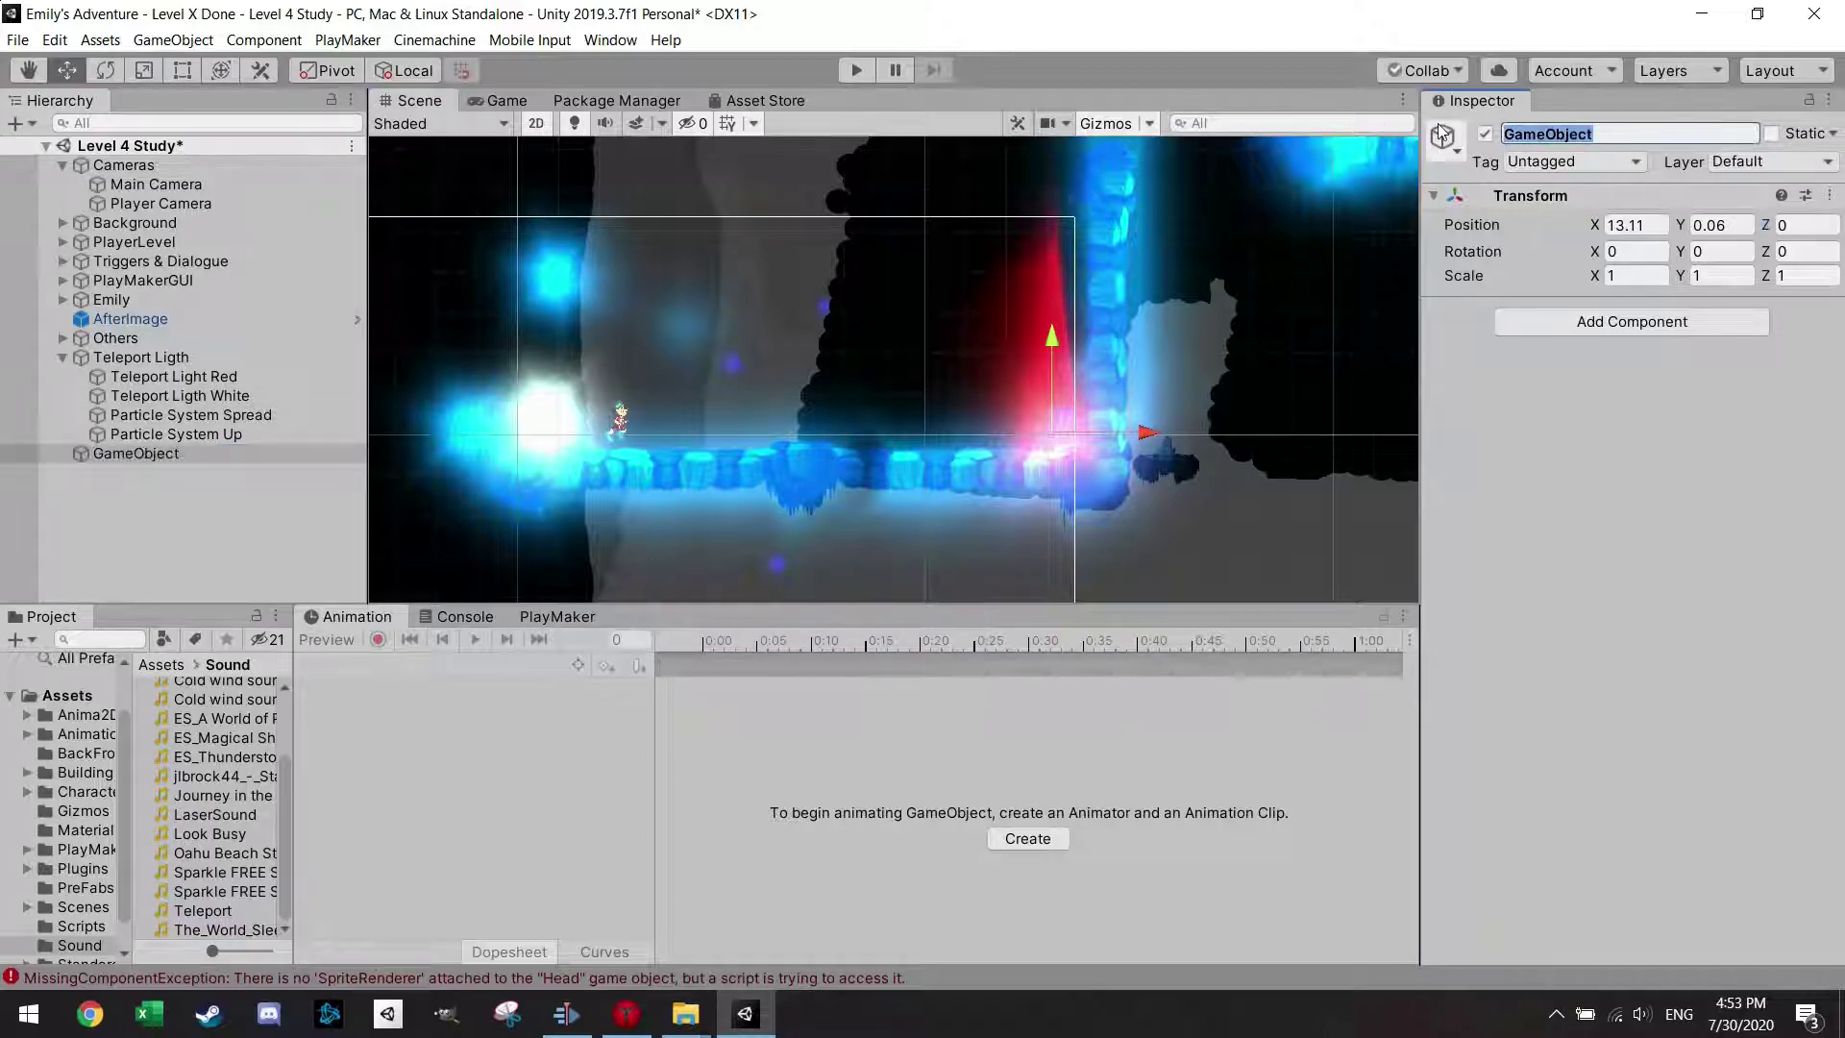
pyautogui.write('Teleporter')
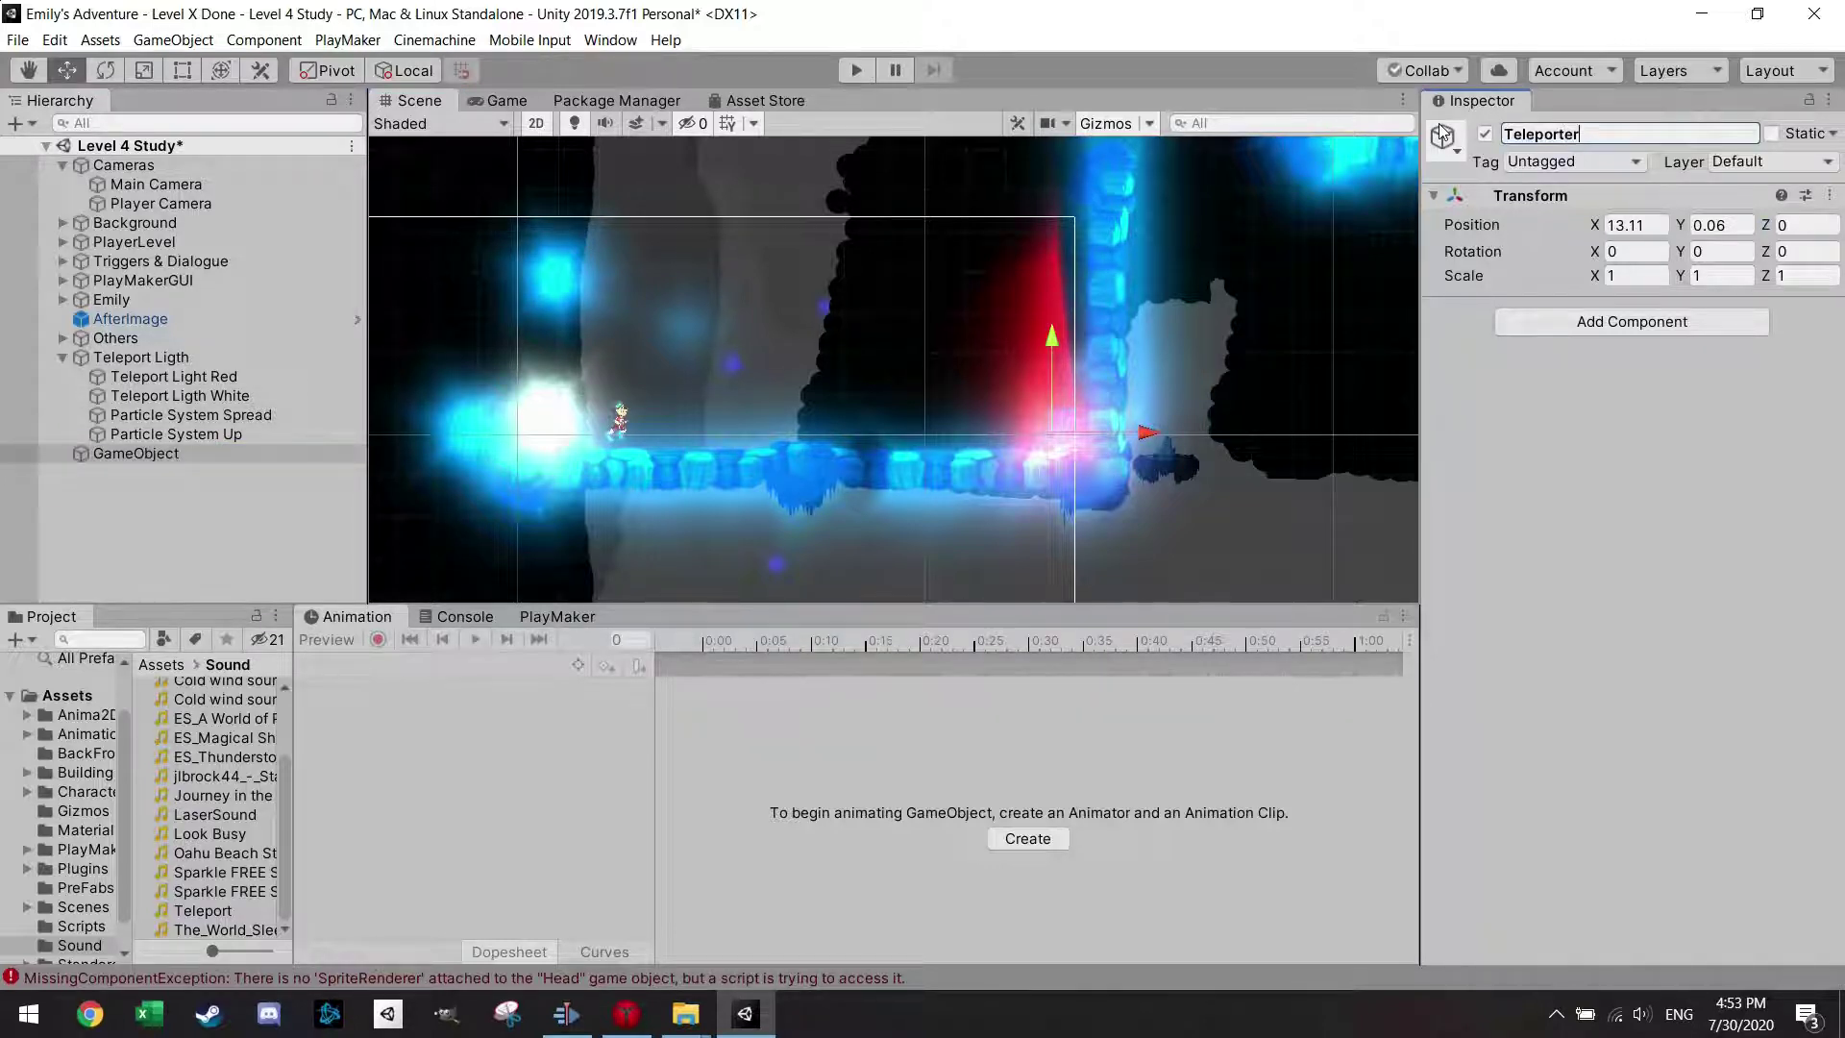
pyautogui.press('Return')
pyautogui.click(221, 459)
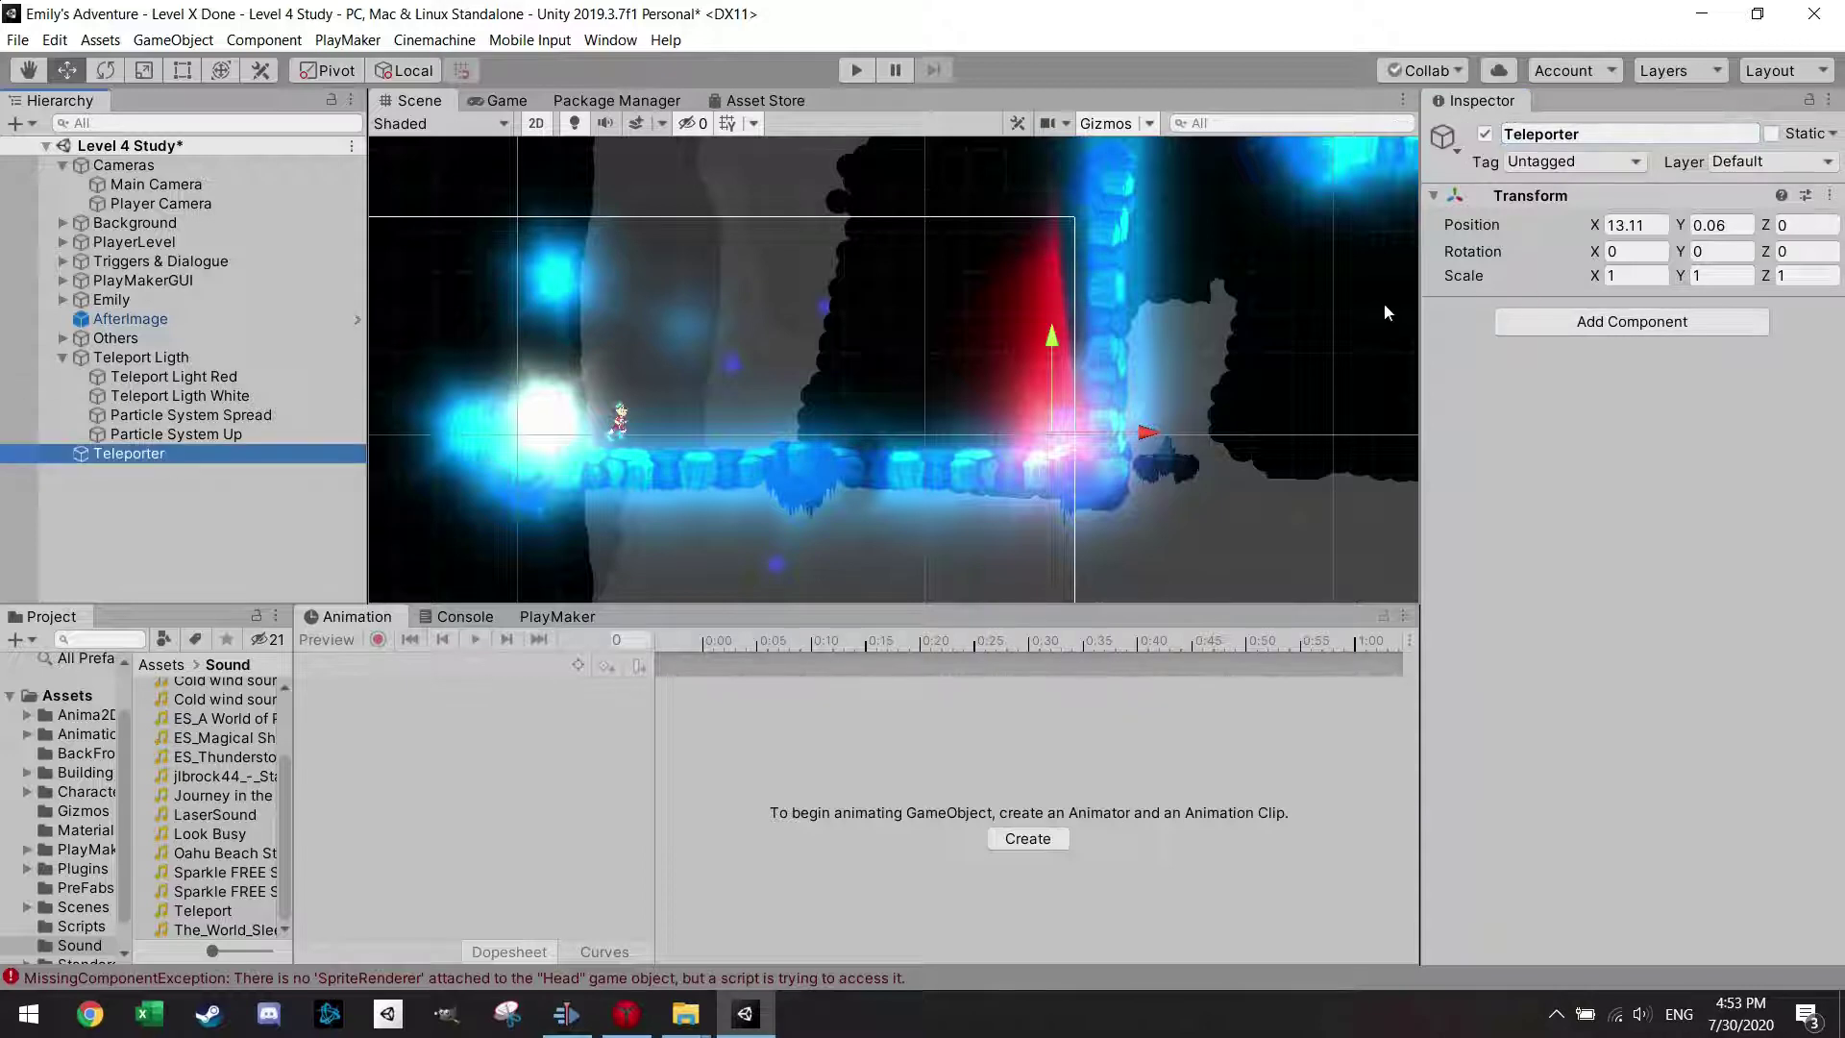
# Add two empty child GameObjects under Teleporter alongside Teleport Ligth.
pyautogui.rightClick(142, 453)
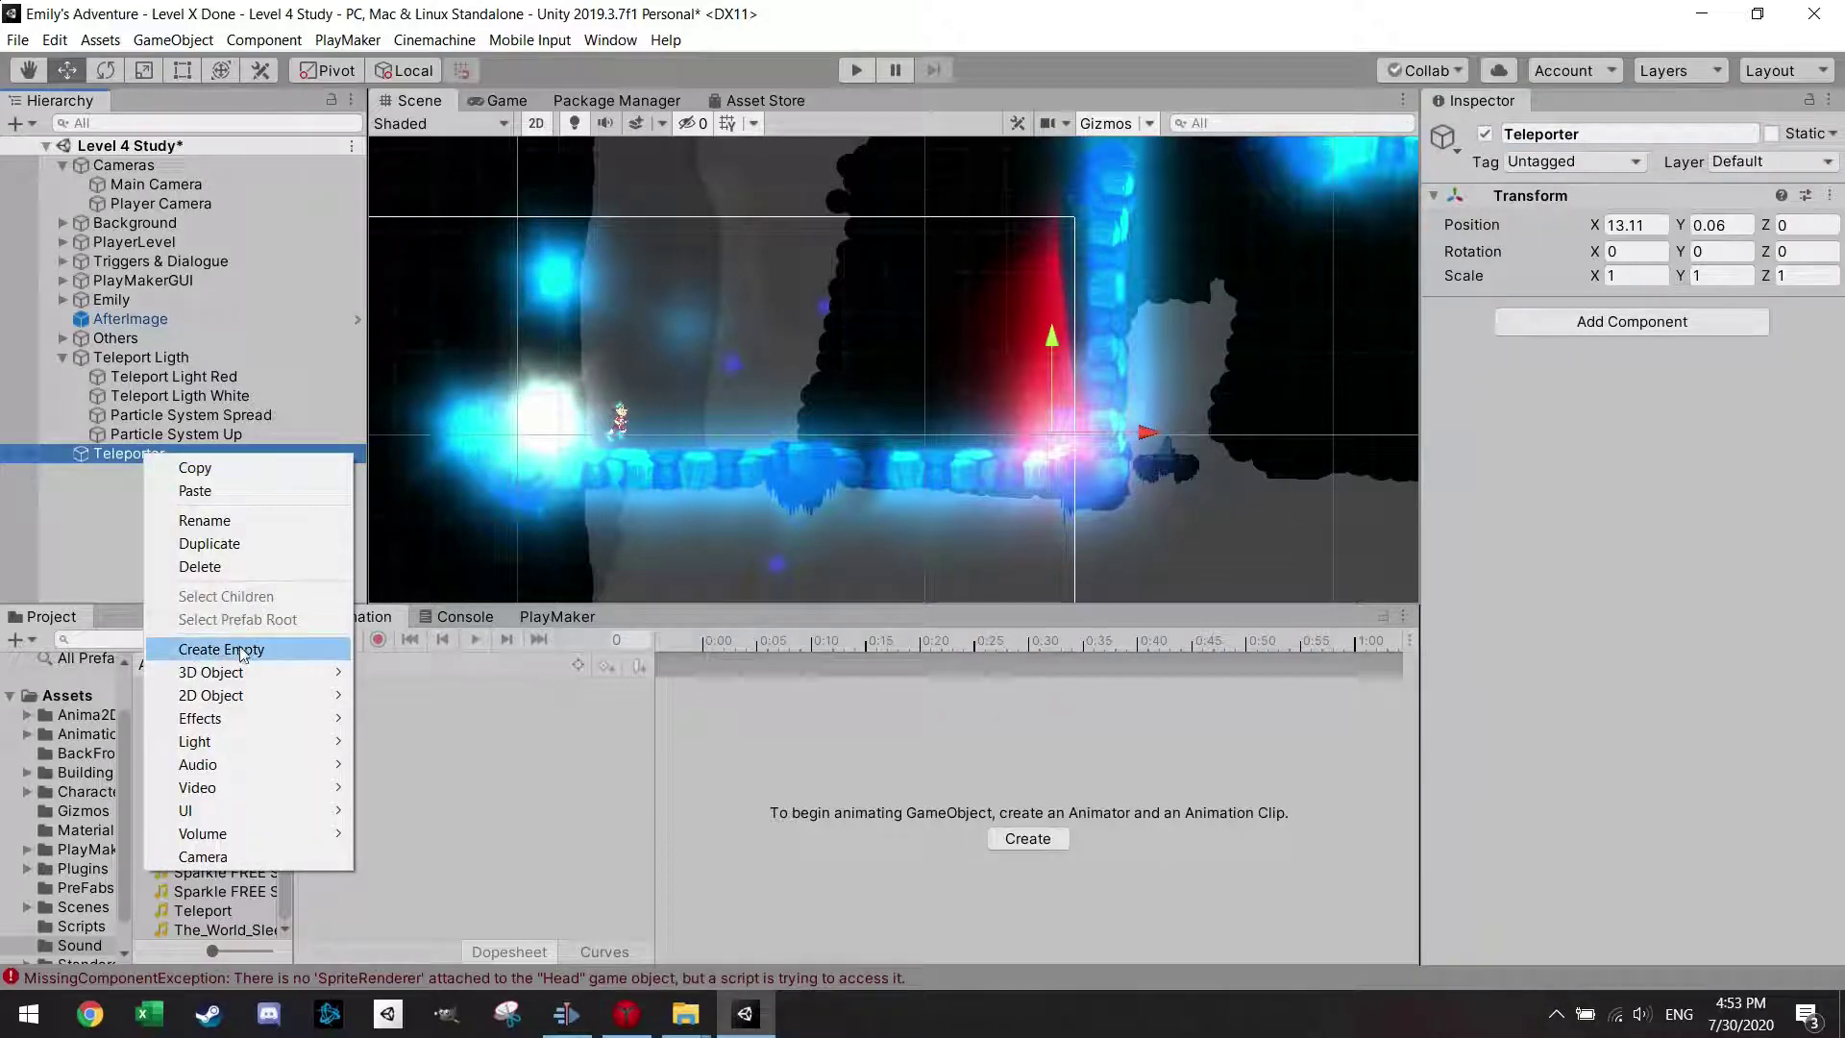
pyautogui.click(239, 646)
pyautogui.rightClick(145, 471)
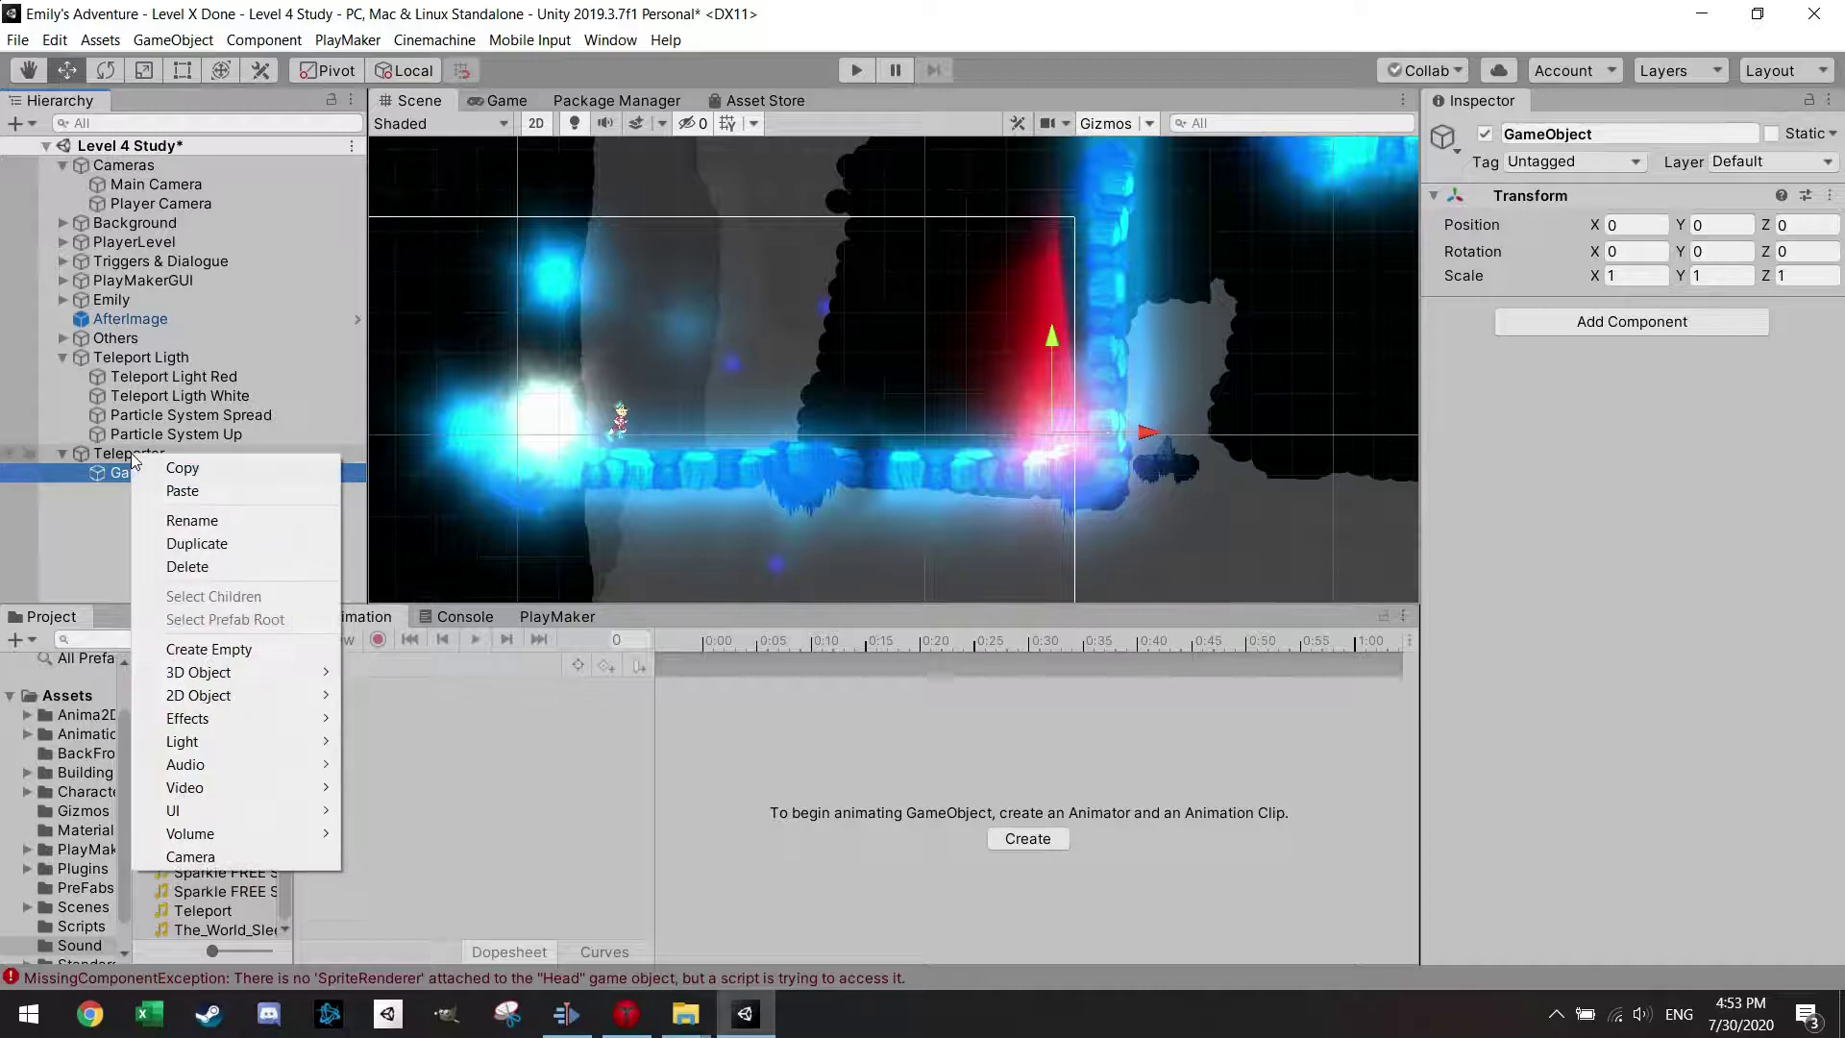
pyautogui.click(208, 648)
pyautogui.moveTo(169, 491); pyautogui.dragTo(146, 457)
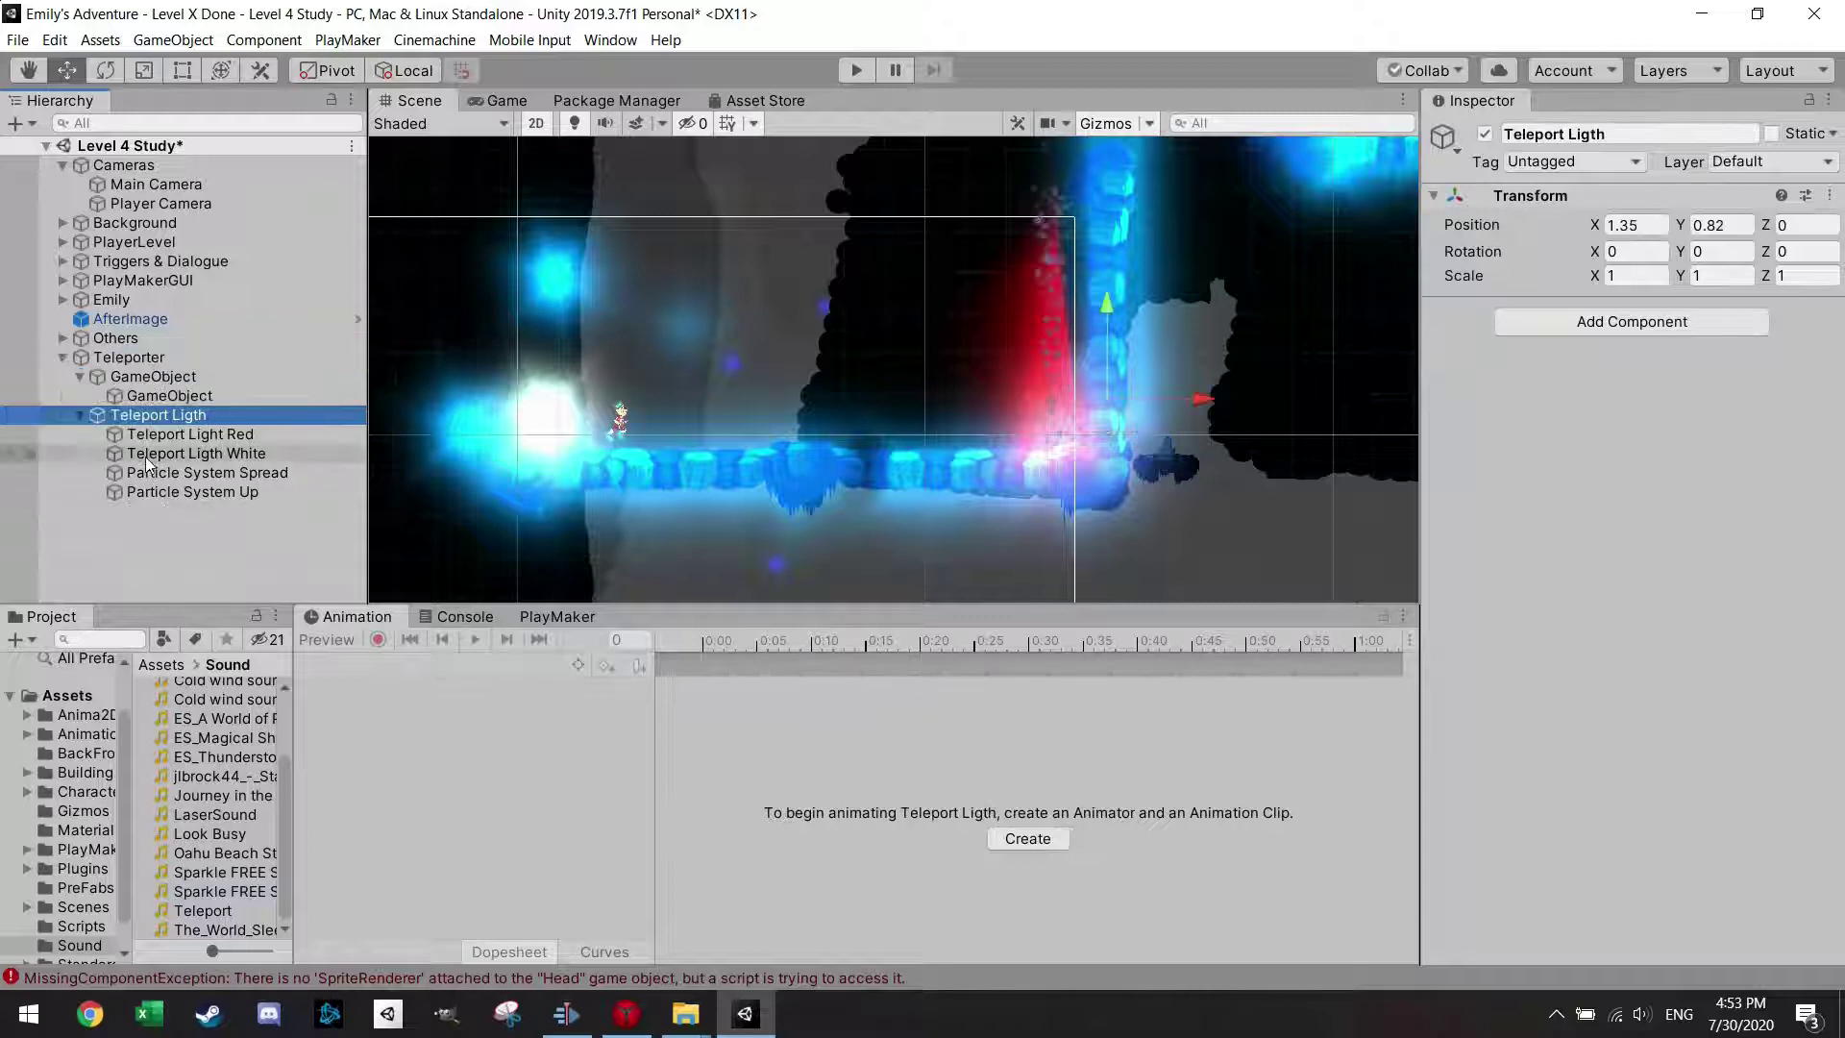
pyautogui.click(81, 416)
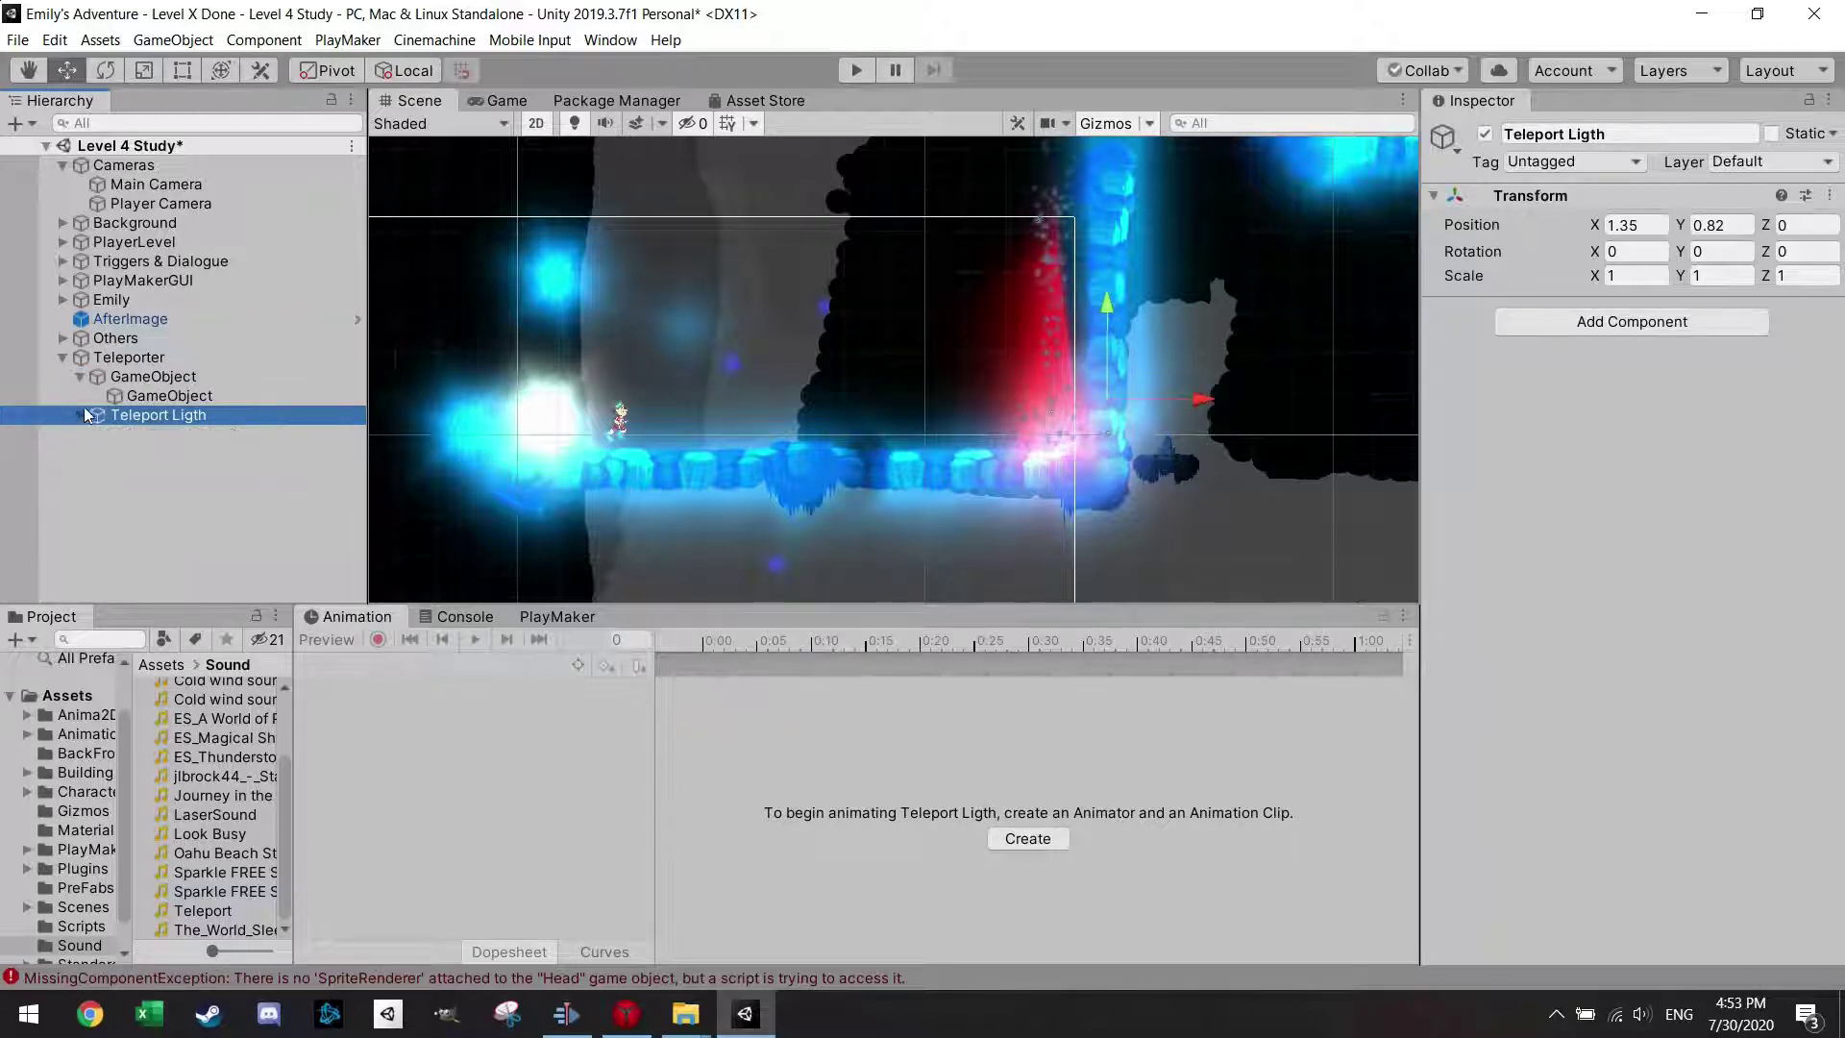
pyautogui.moveTo(137, 395)
pyautogui.mouseDown()
pyautogui.moveTo(123, 381)
pyautogui.moveTo(147, 412)
pyautogui.moveTo(145, 369)
pyautogui.mouseUp()
# Rename the two new children TeleporterFSM and Target.
pyautogui.click(150, 398)
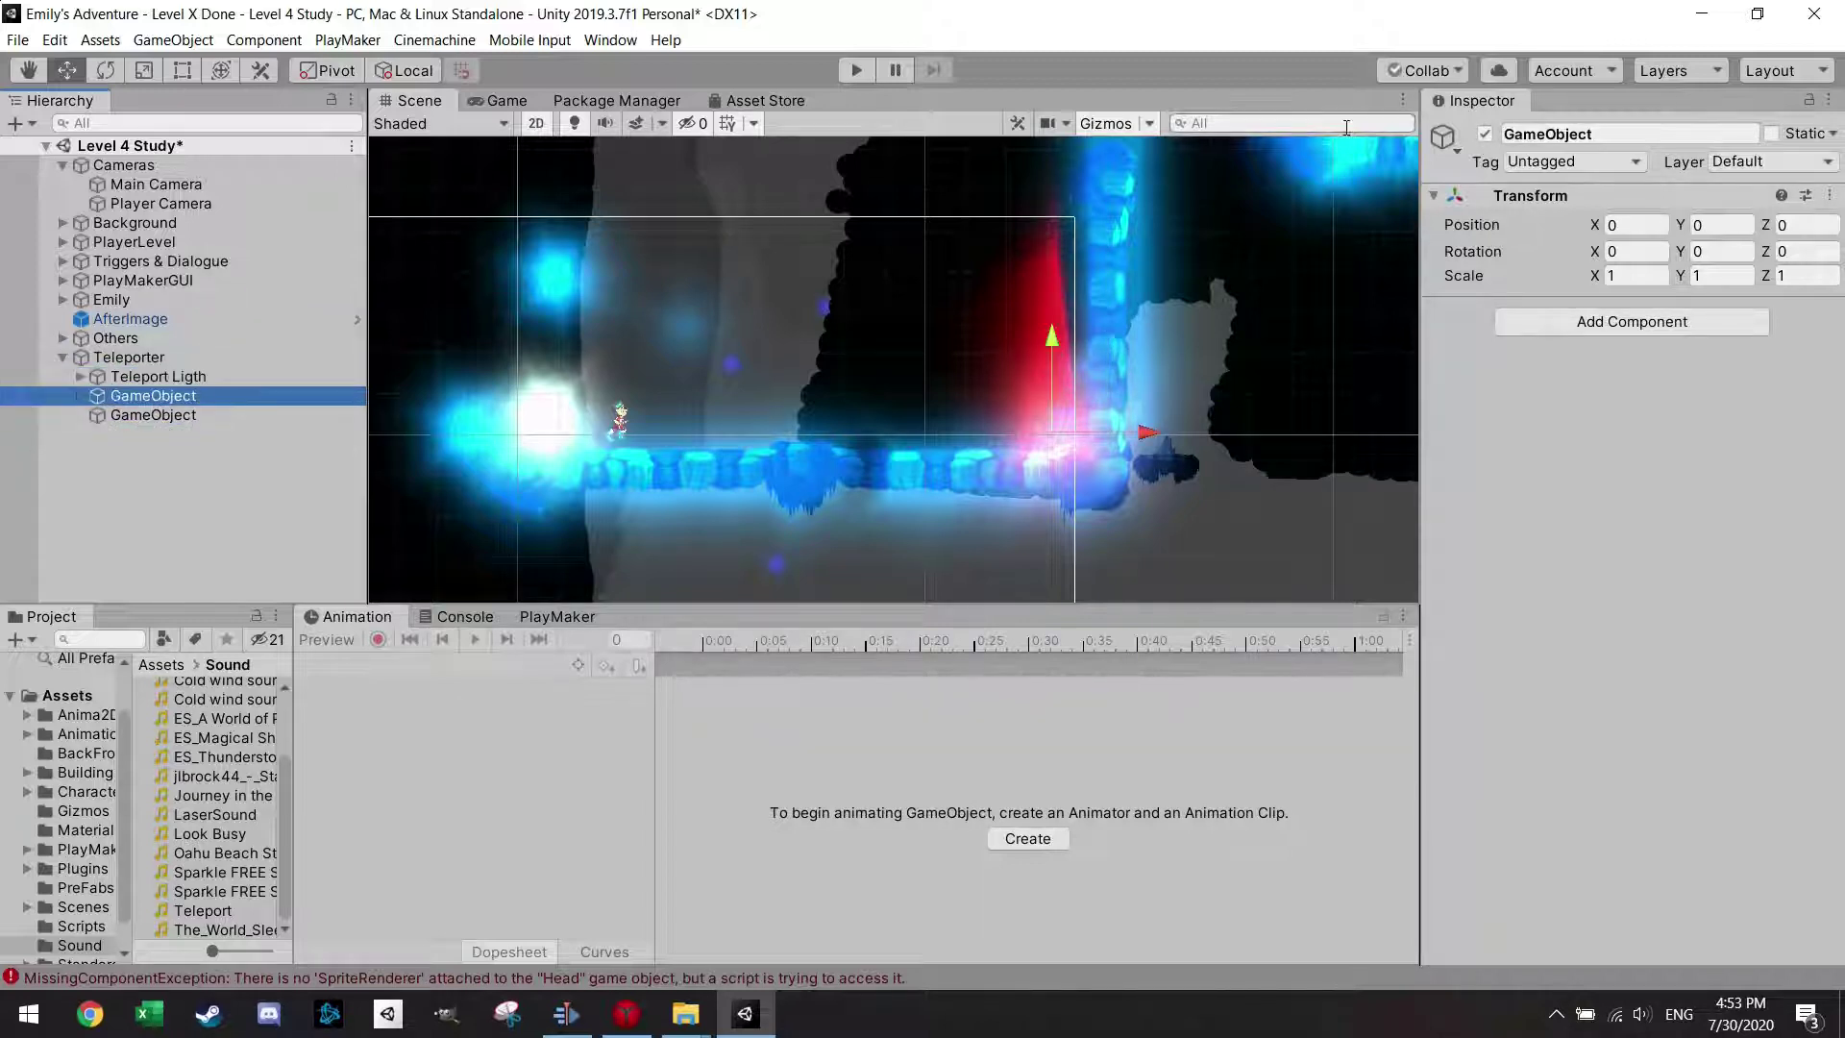
pyautogui.click(1611, 128)
pyautogui.write('TeleporterFSM')
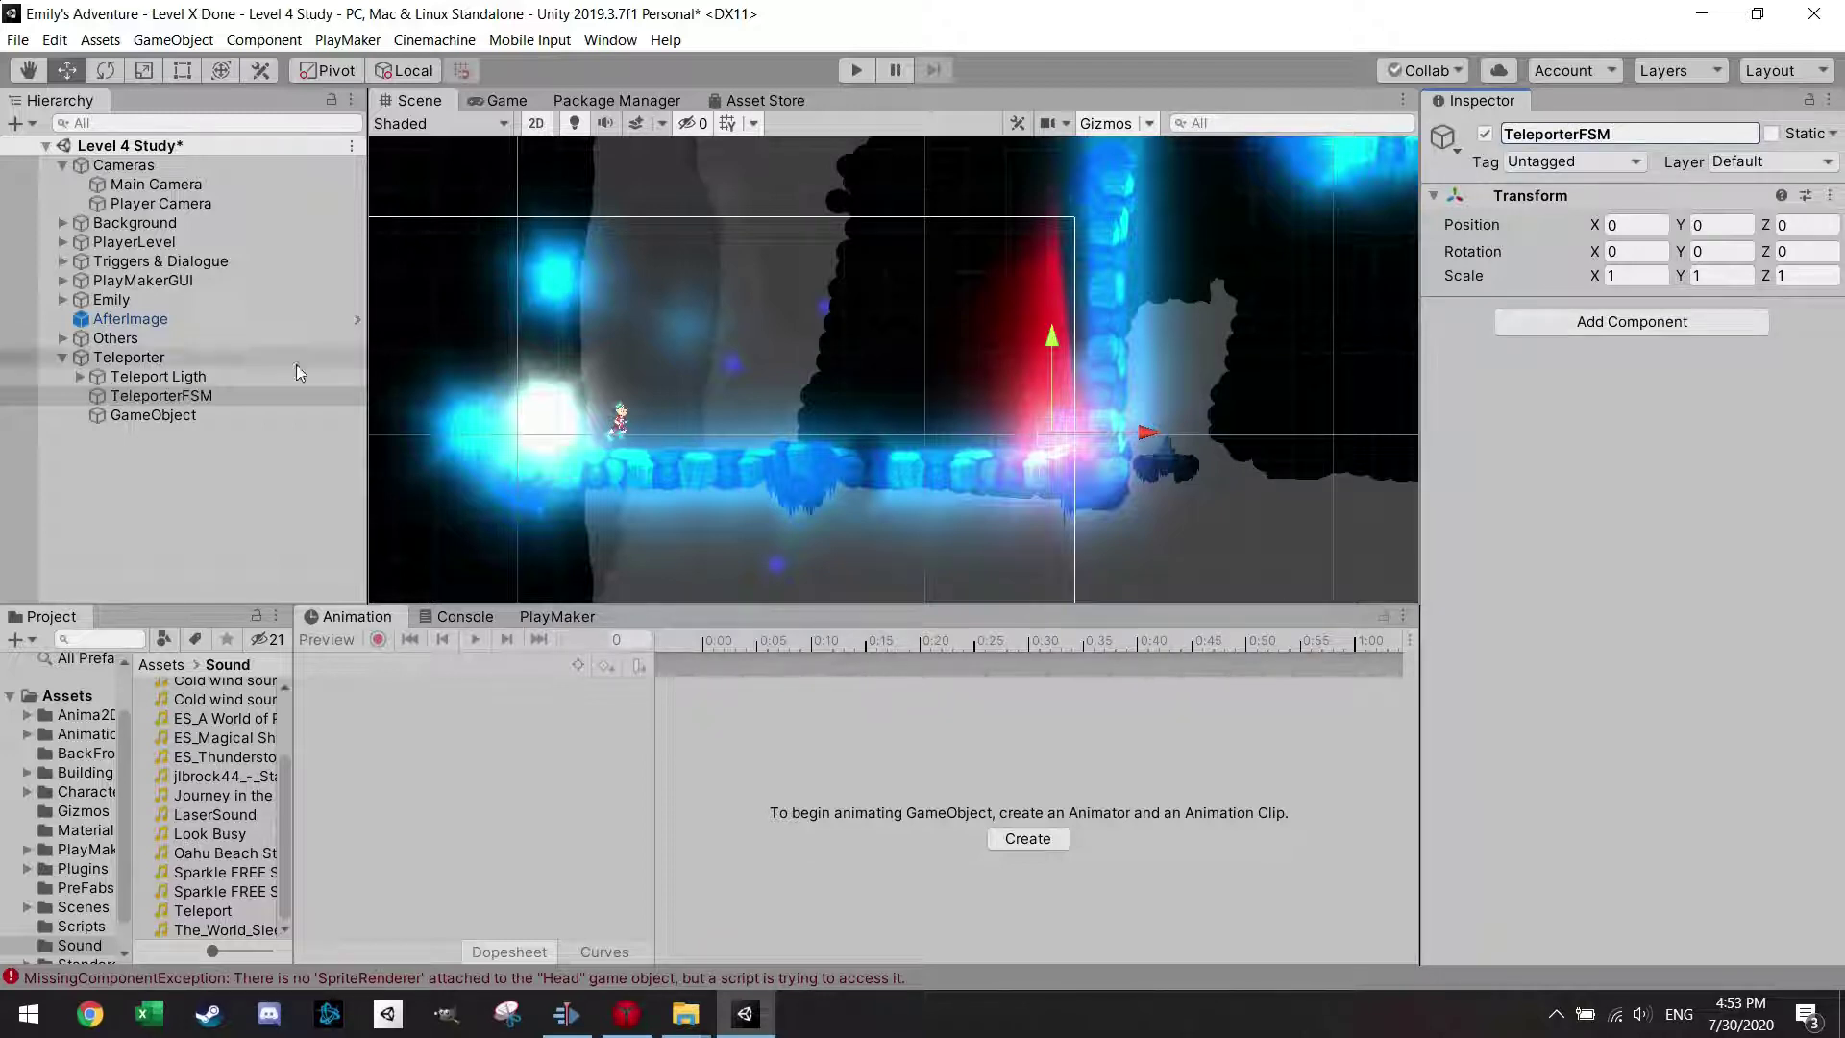
pyautogui.click(183, 415)
pyautogui.click(1612, 128)
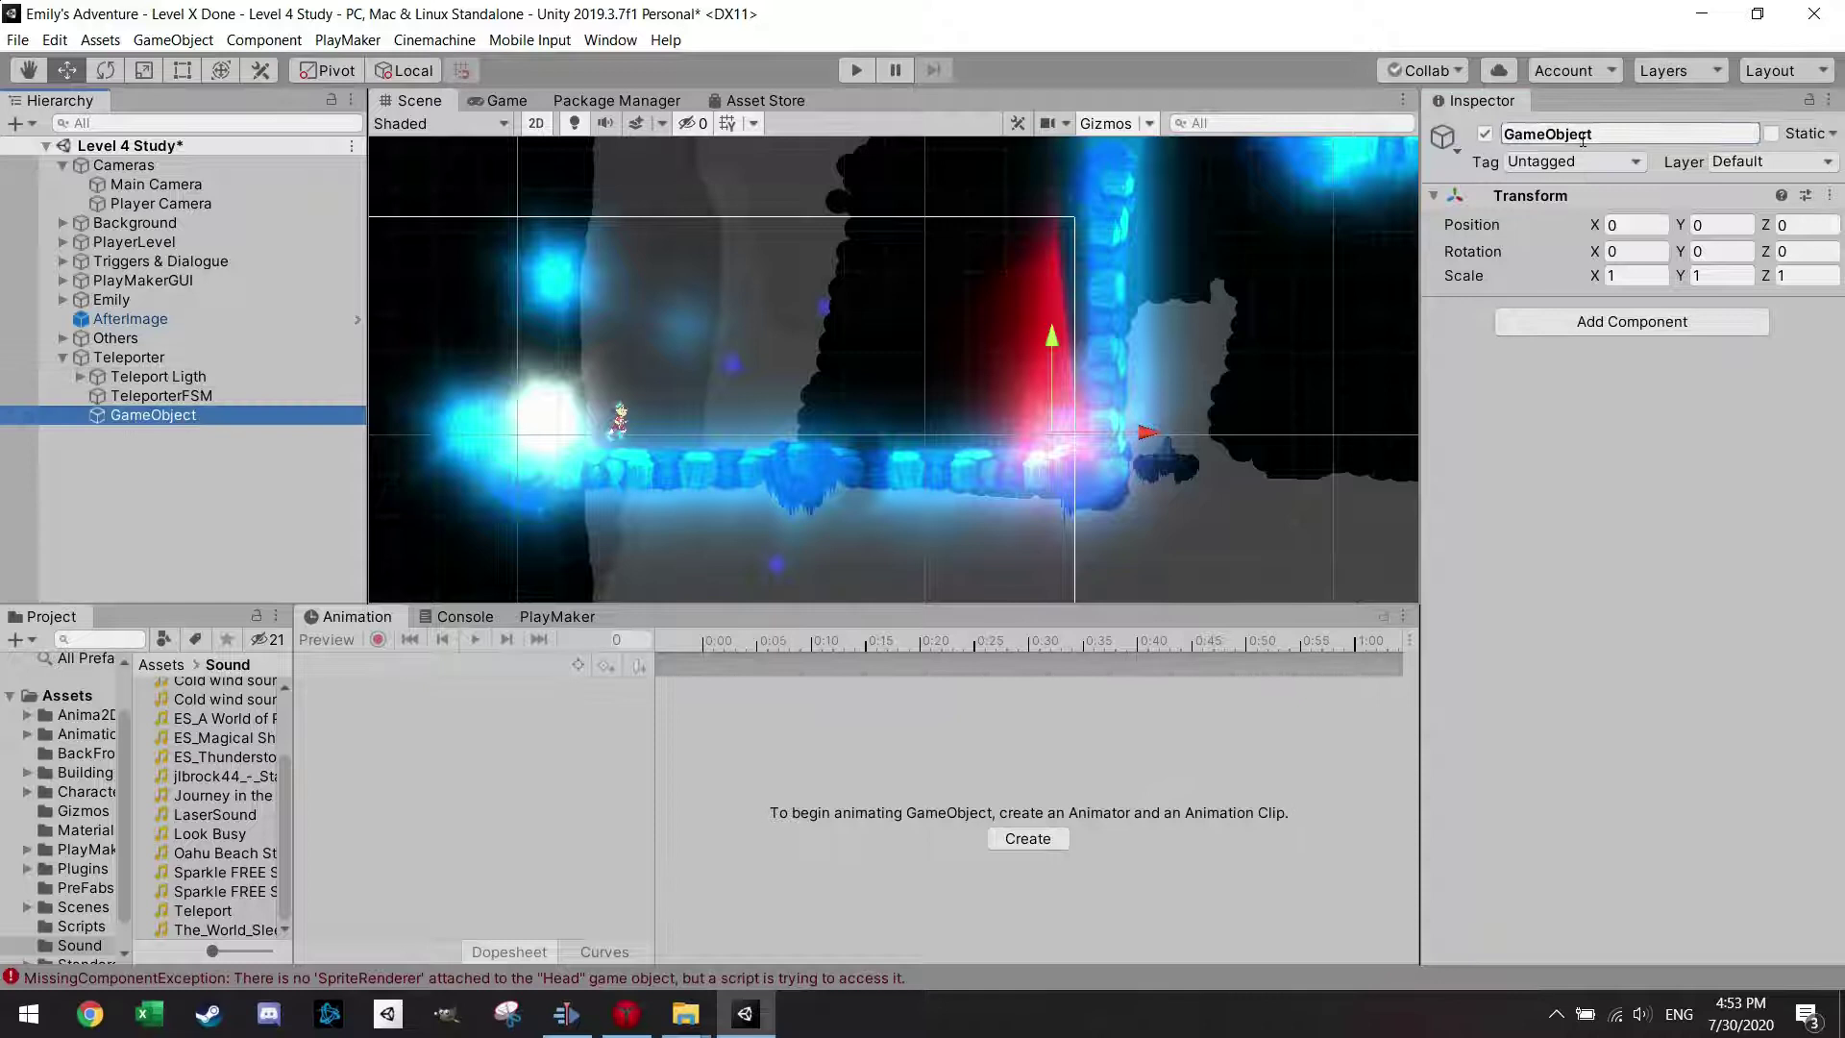
pyautogui.write('Tar')
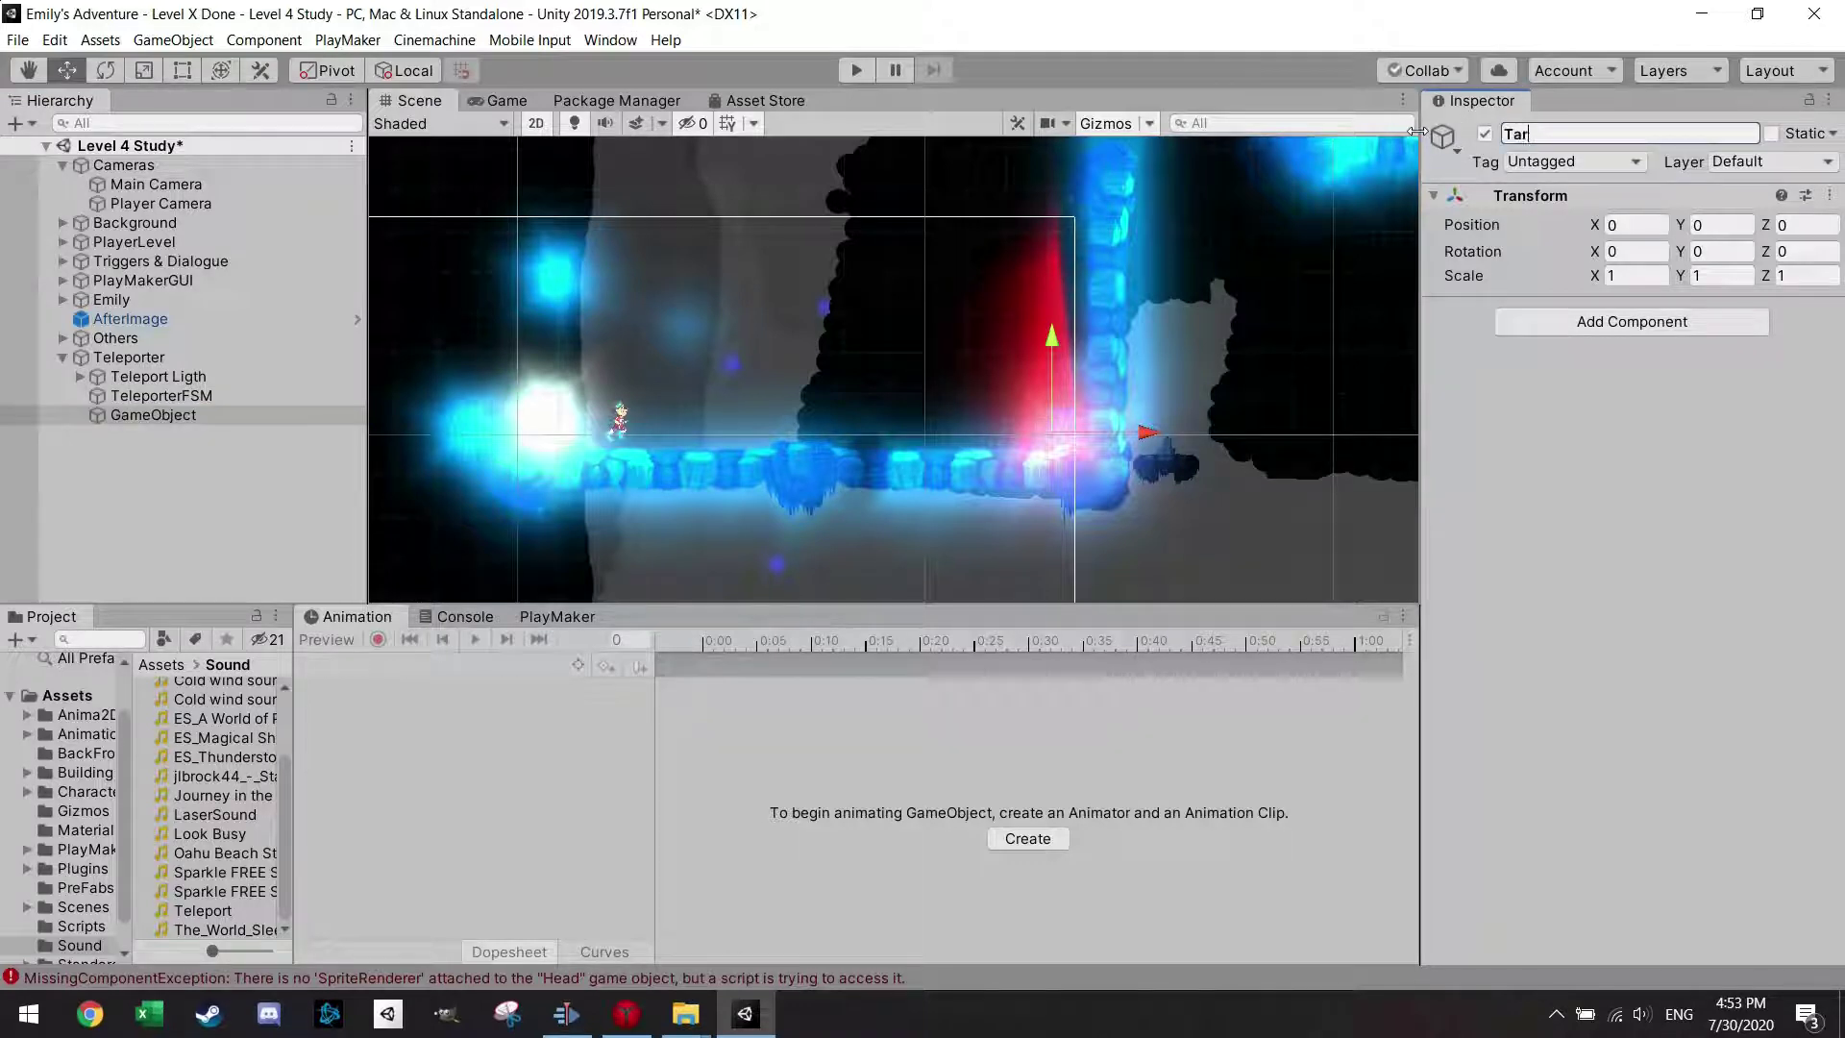
pyautogui.write('get')
pyautogui.press('Return')
# Move Target up and right to position 10.49, 8.41.
pyautogui.press('f')
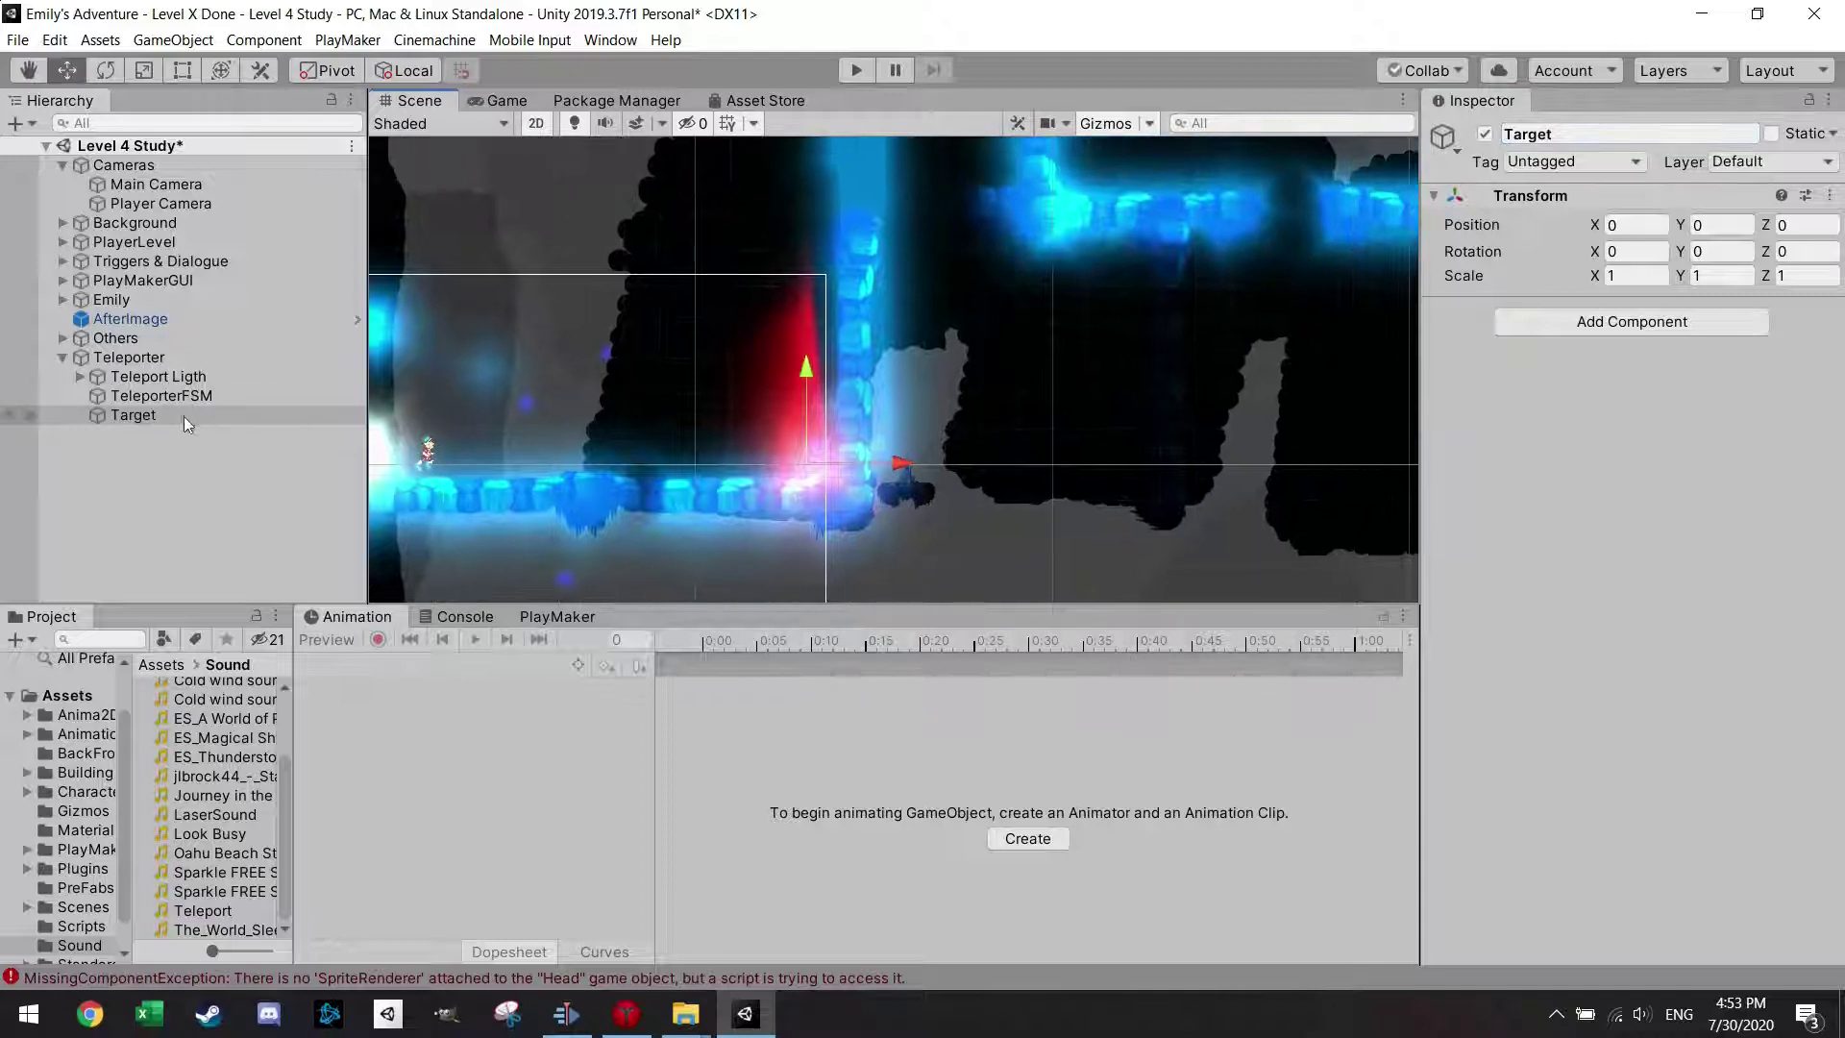
pyautogui.click(182, 418)
pyautogui.moveTo(821, 456); pyautogui.dragTo(1195, 156)
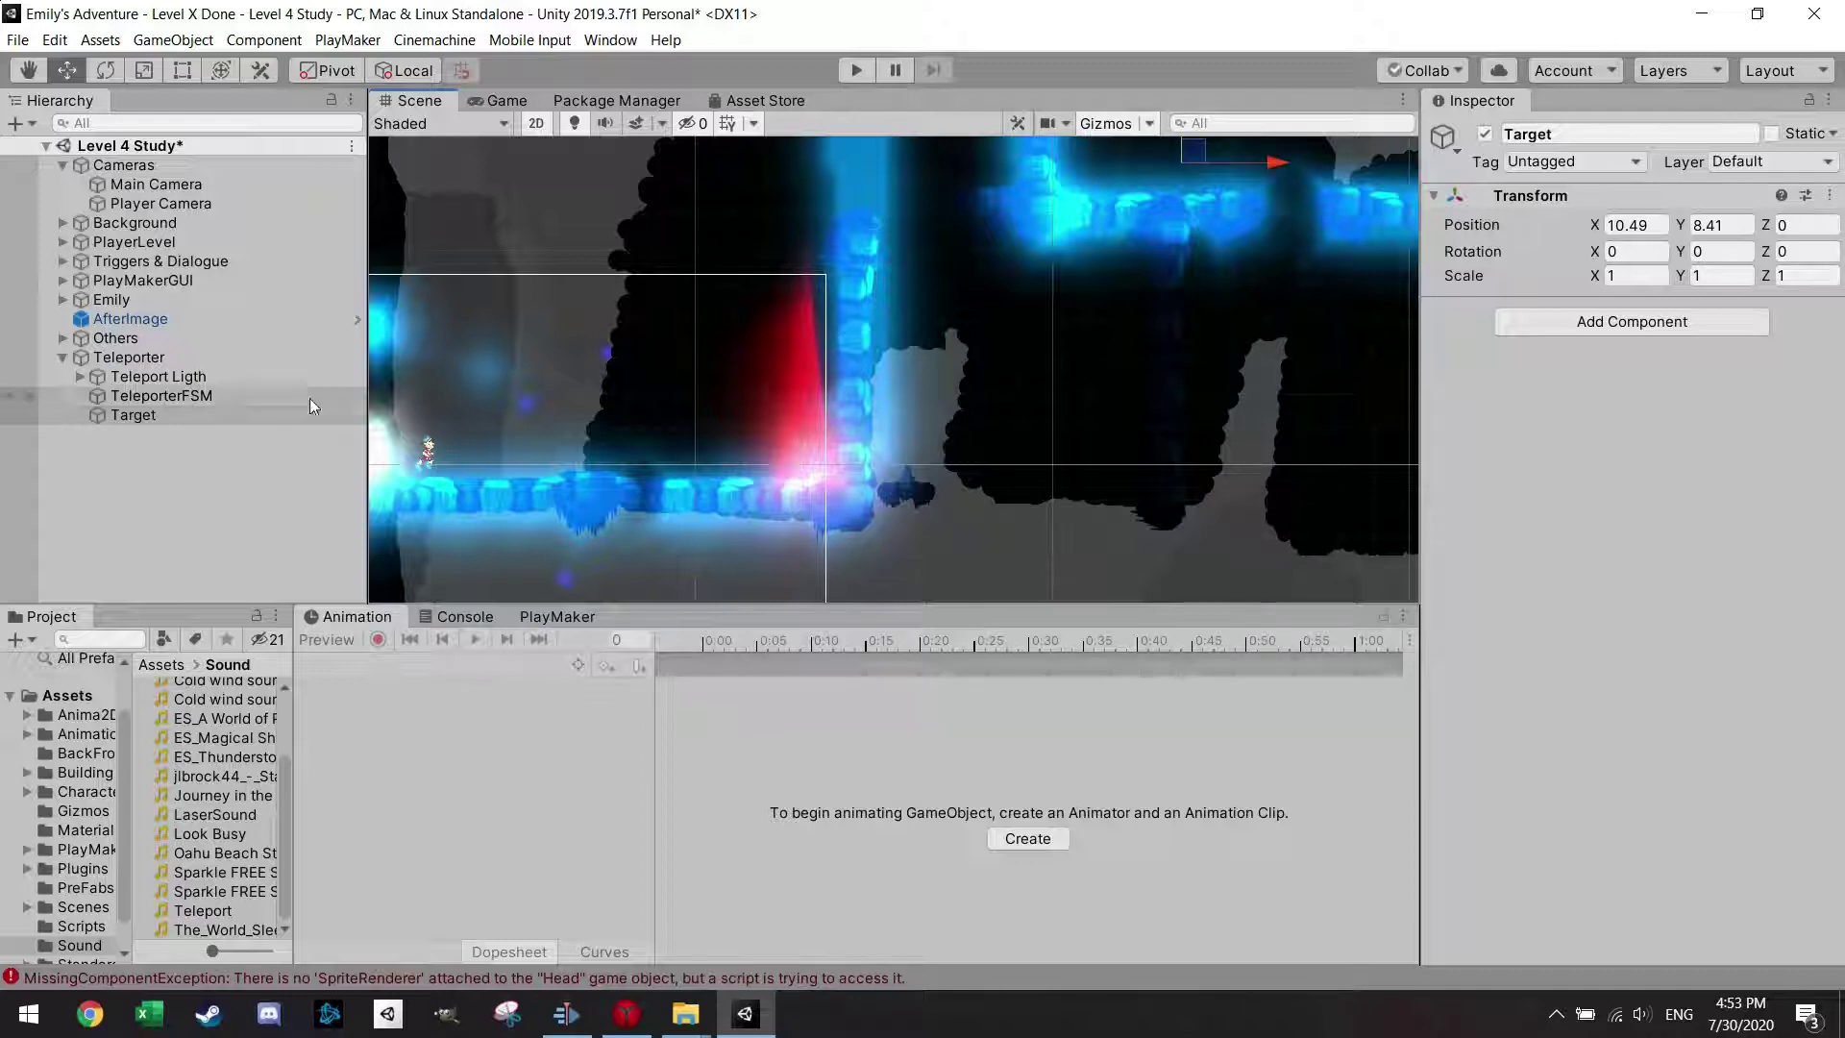
pyautogui.click(182, 396)
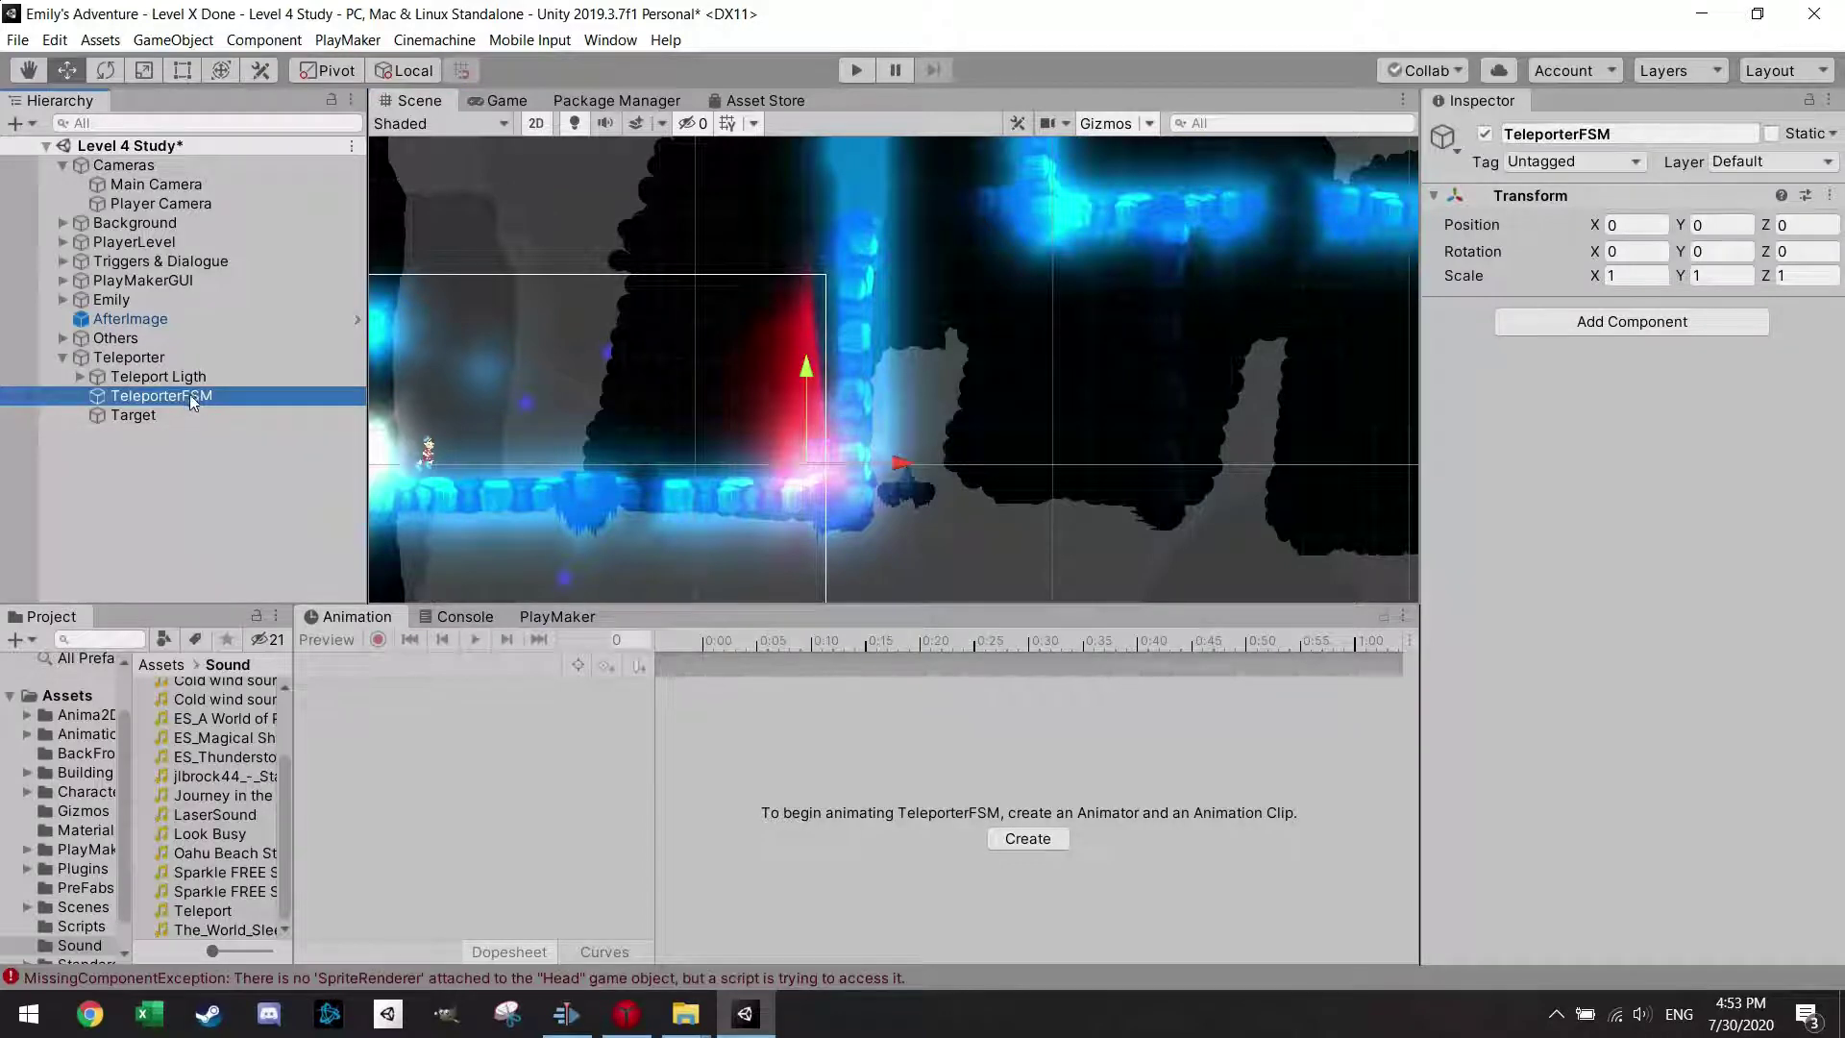
# Add a Circle Collider 2D to TeleporterFSM from a 'collider' component search.
pyautogui.click(1631, 322)
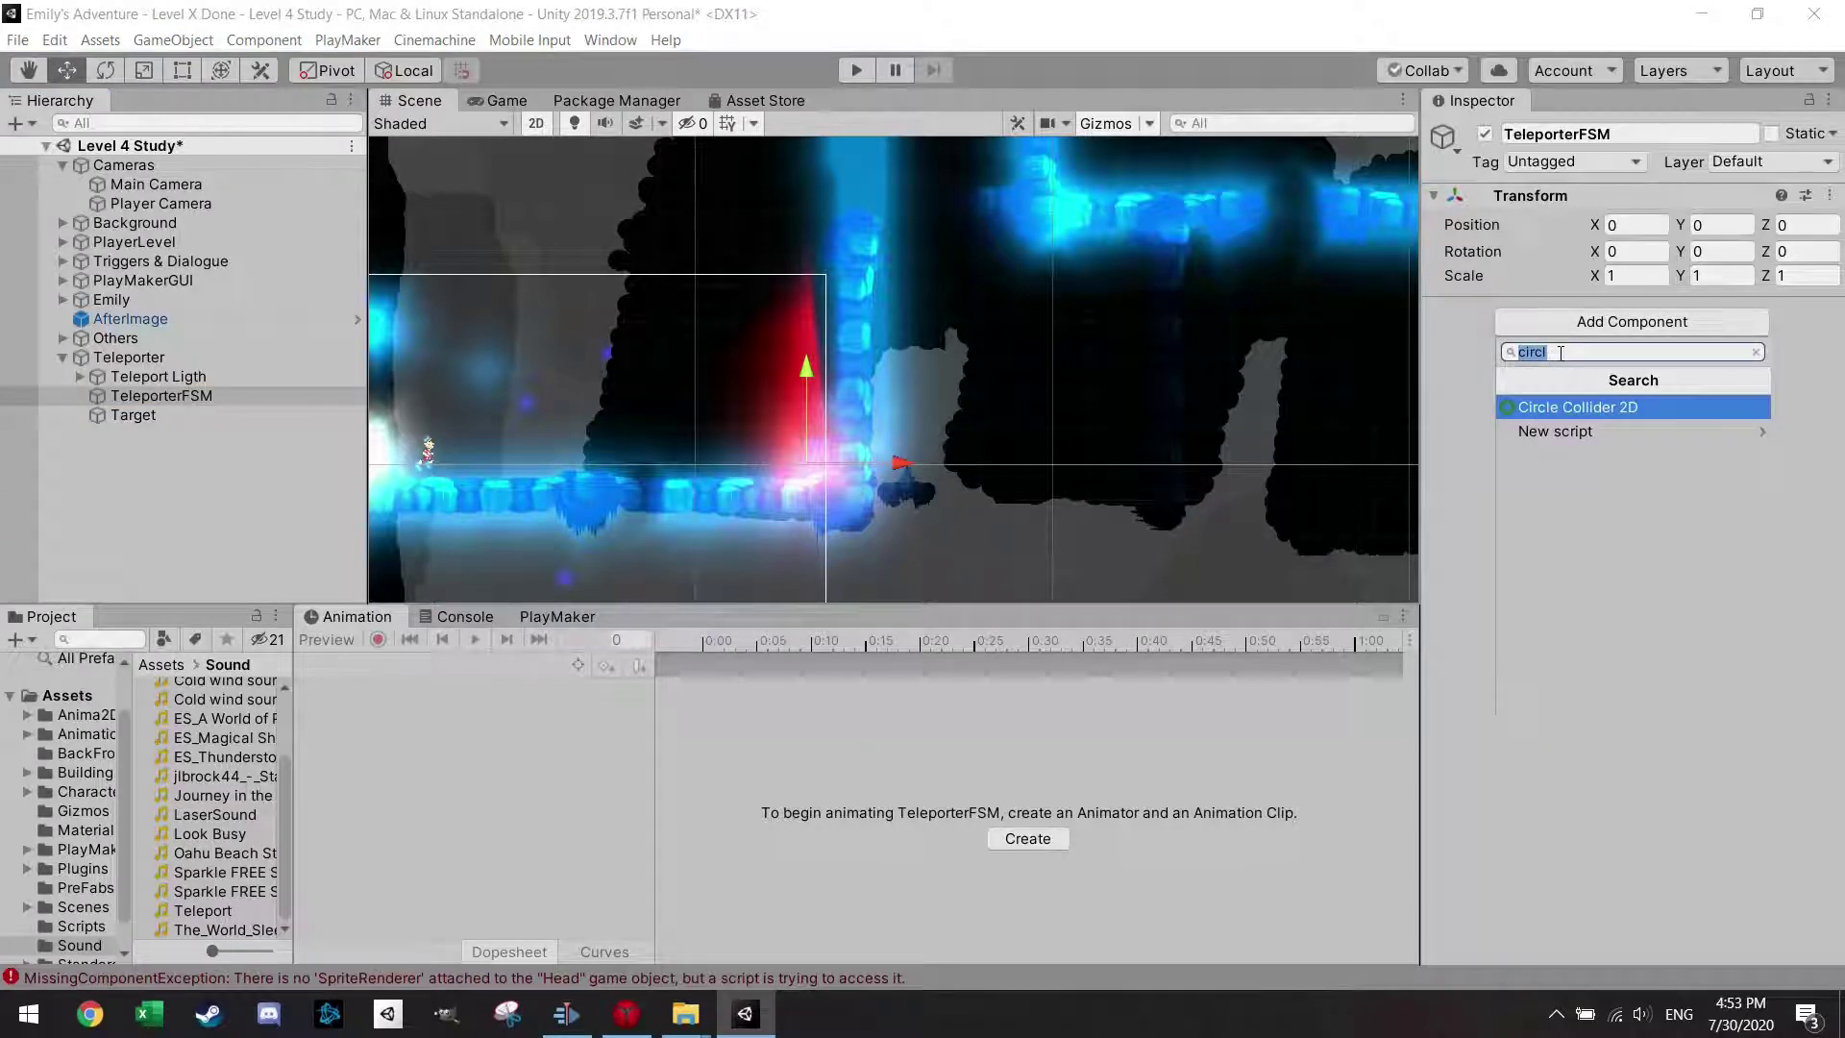
pyautogui.press('BackSpace')
pyautogui.write('collider')
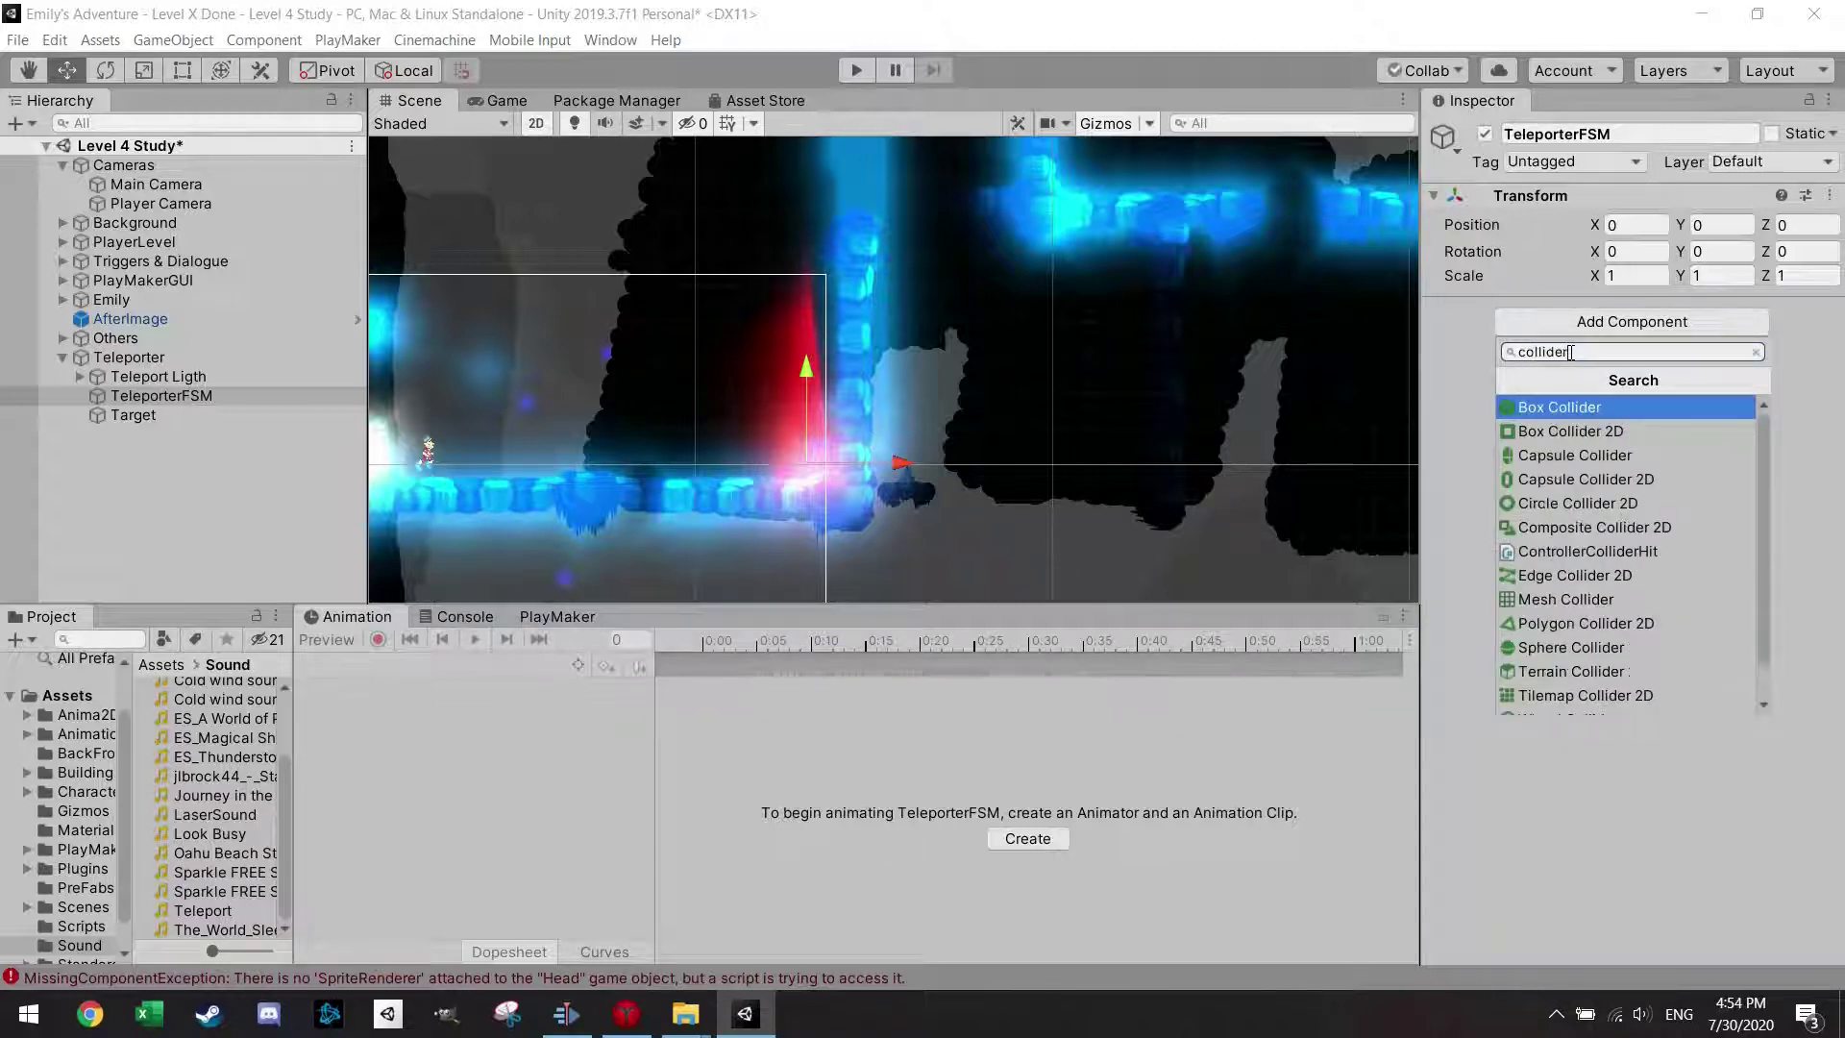
pyautogui.click(1622, 510)
pyautogui.scroll(2, 817, 486)
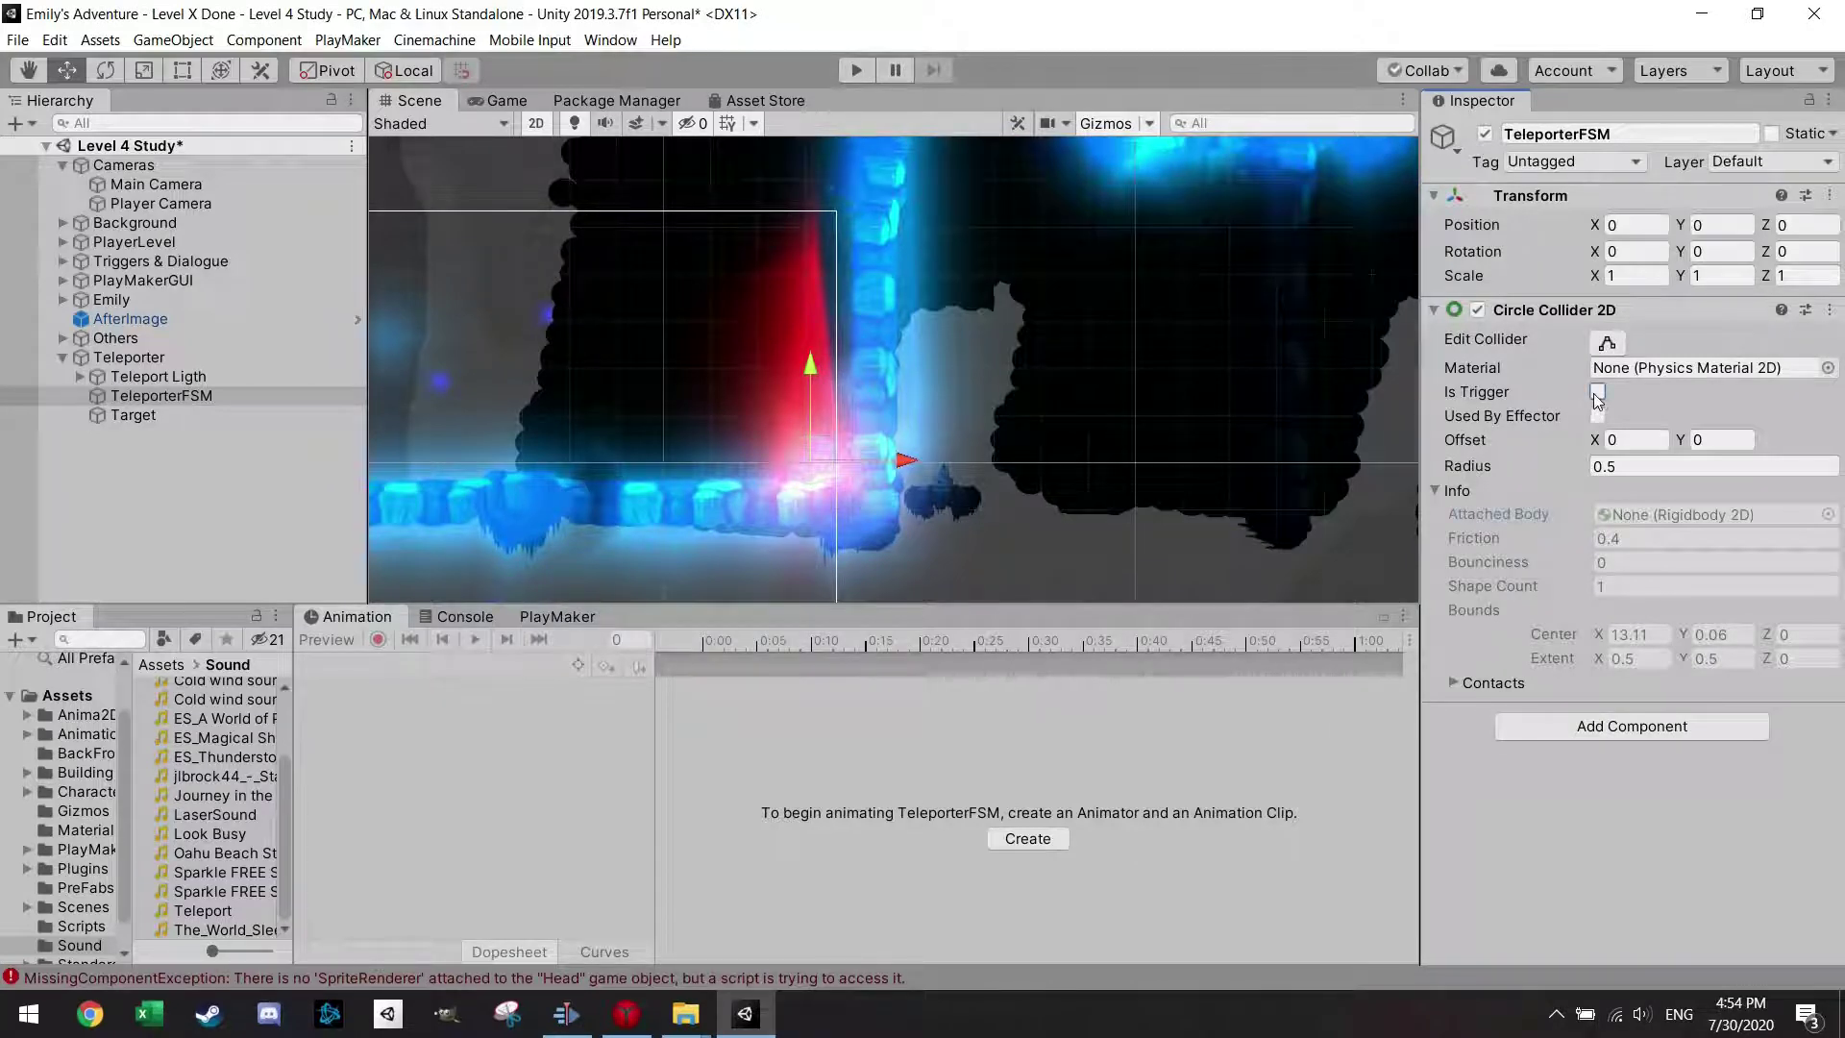
# Add a PlayMaker FSM to TeleporterFSM and name its first state Trigger.
pyautogui.click(551, 618)
pyautogui.rightClick(494, 736)
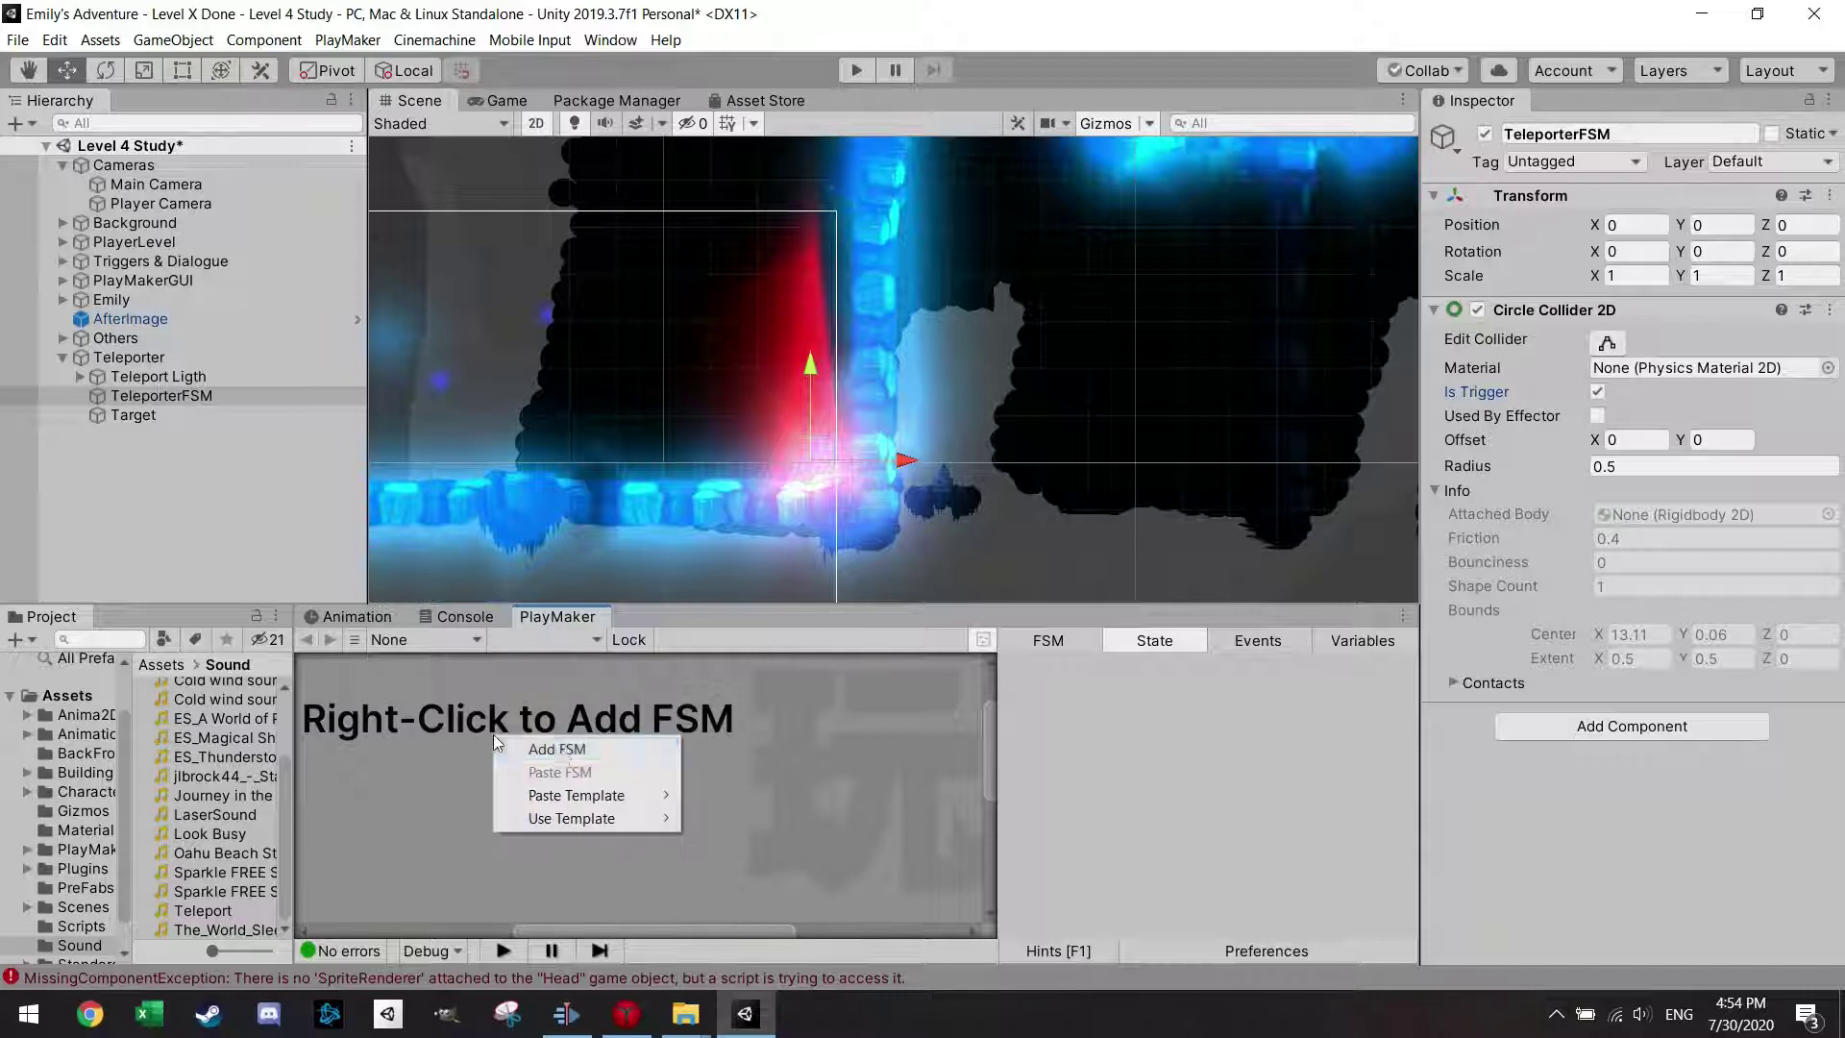
pyautogui.click(563, 747)
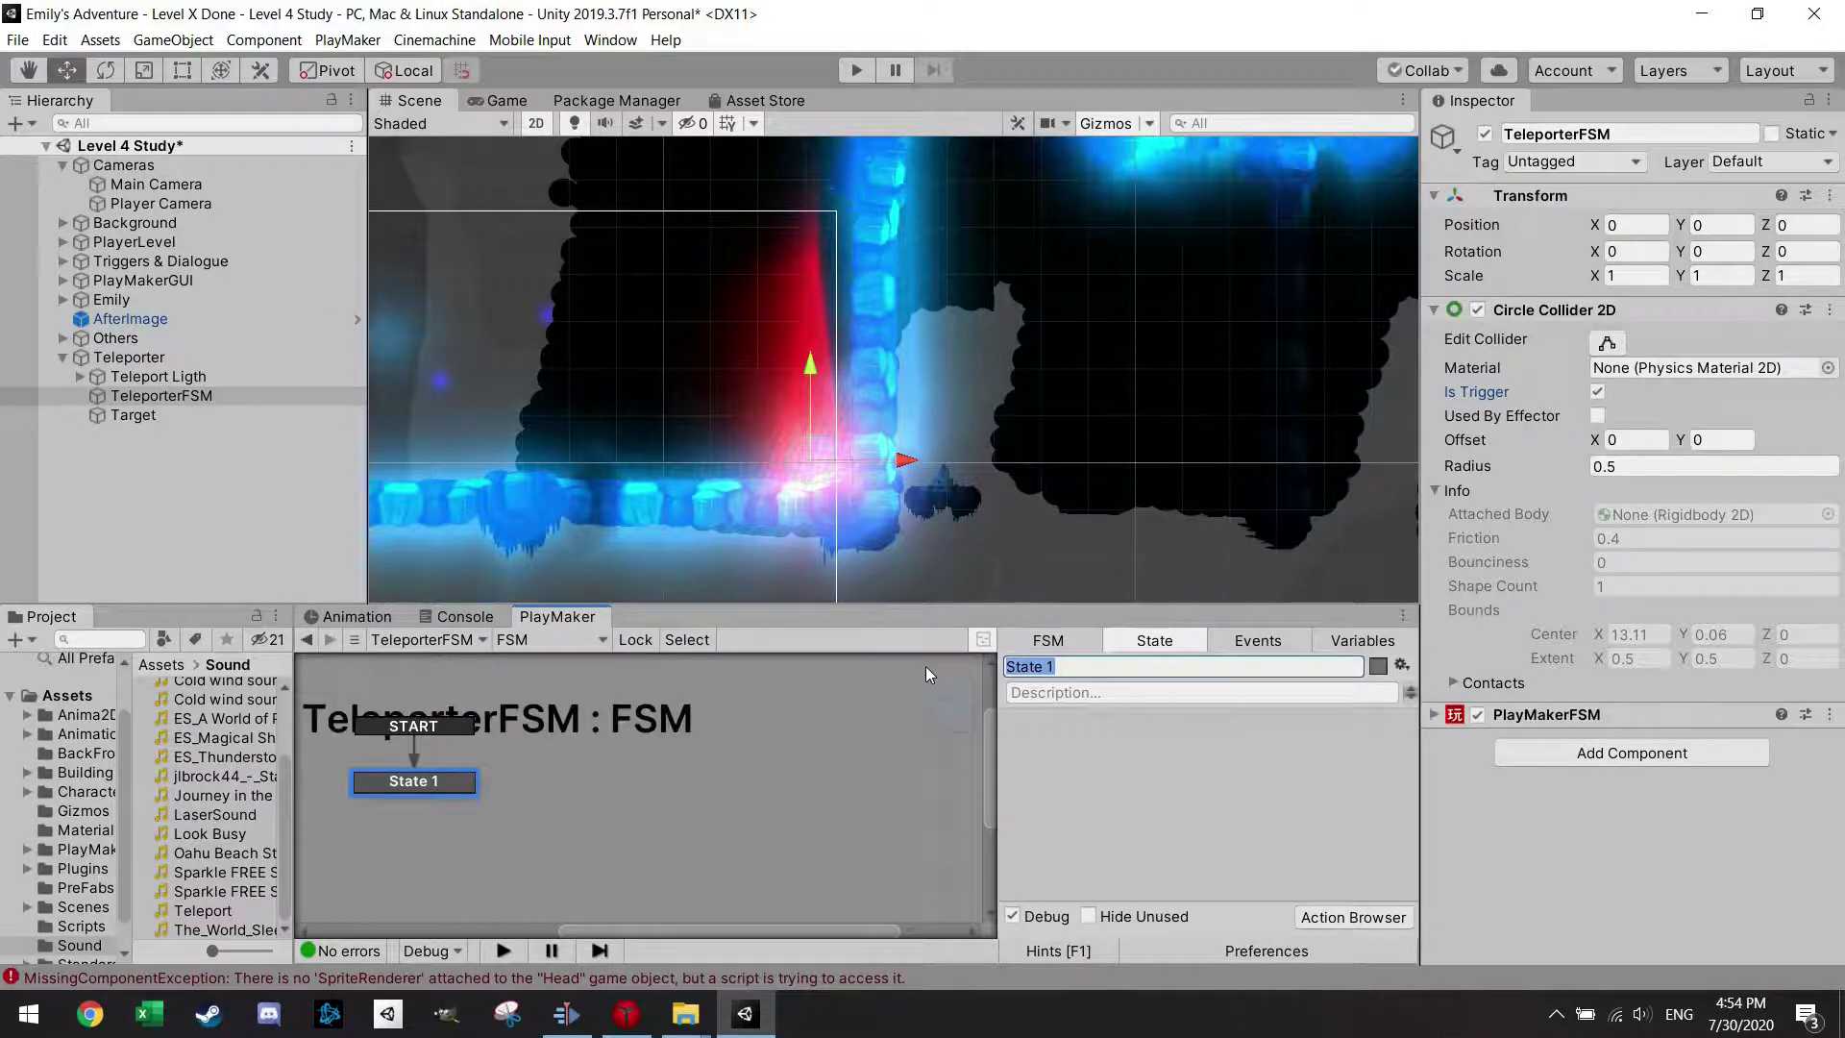
pyautogui.write('Trigger')
# Add a Trigger2D Event action to the Trigger state with Collide Tag set to Player.
pyautogui.click(1353, 917)
pyautogui.write('2d')
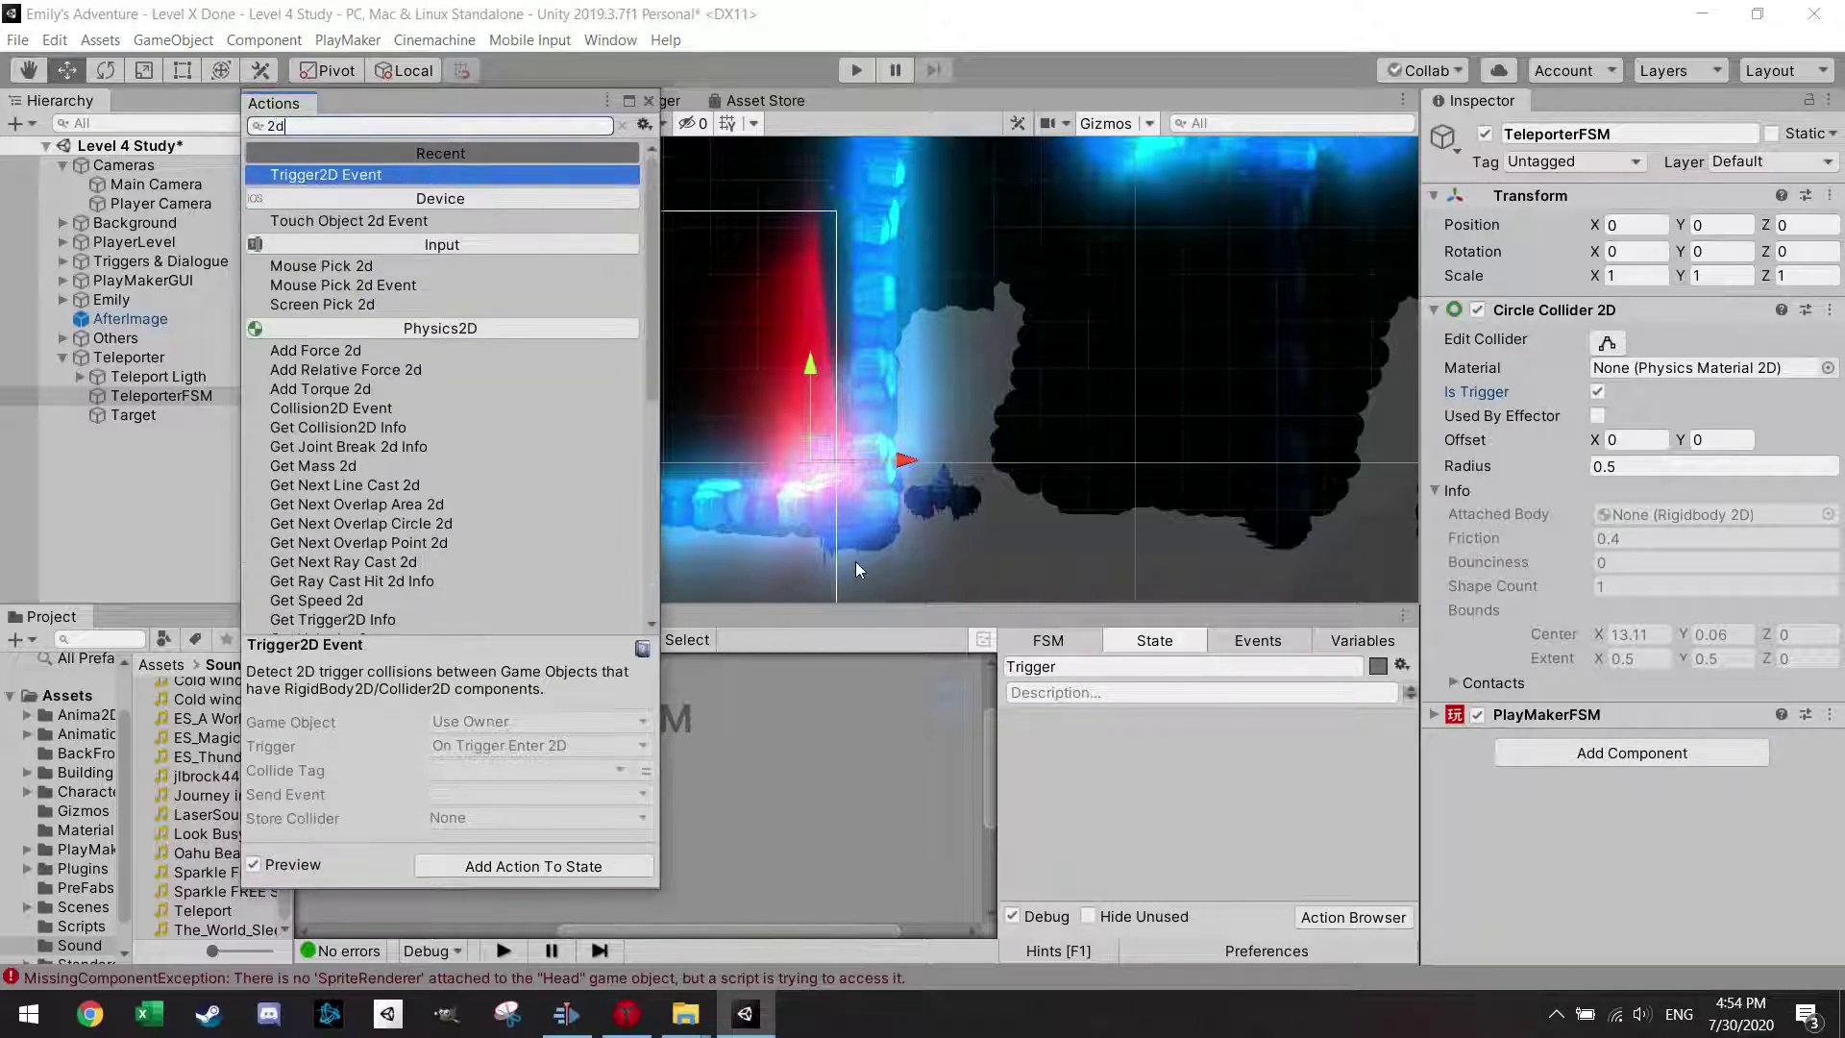
pyautogui.press('Return')
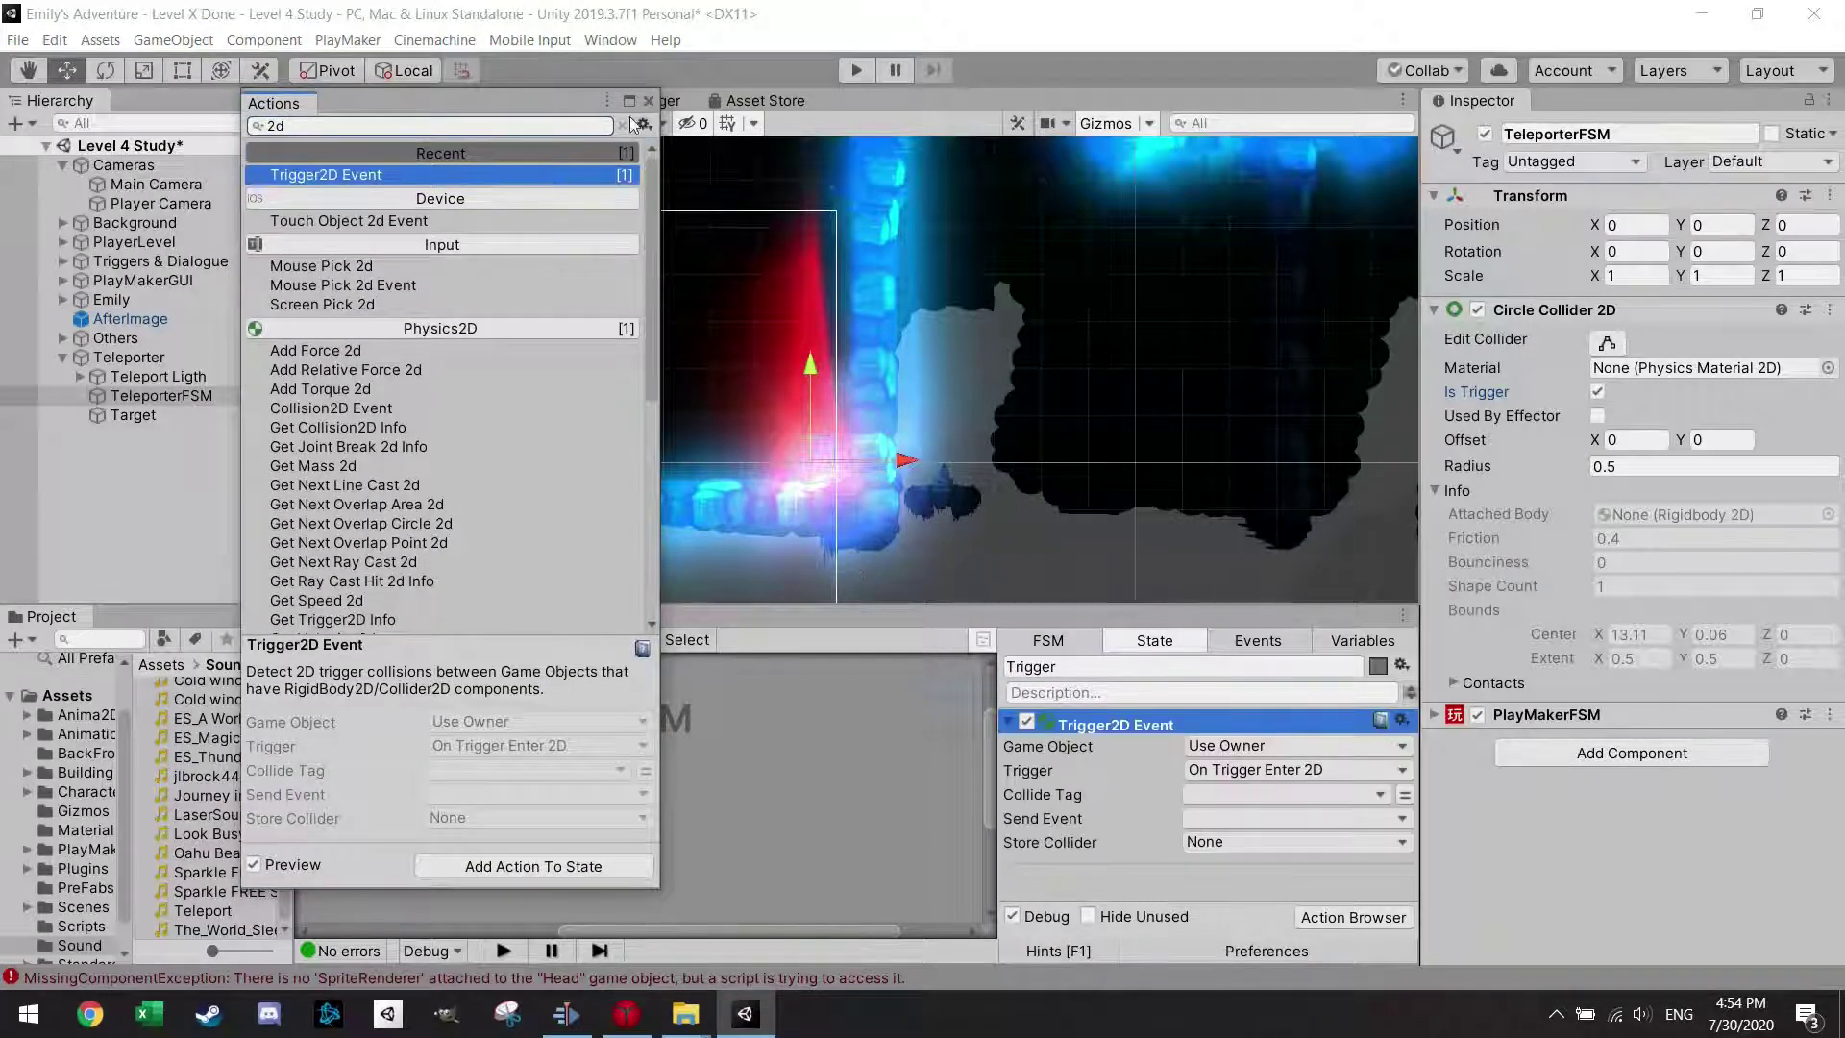
pyautogui.click(649, 100)
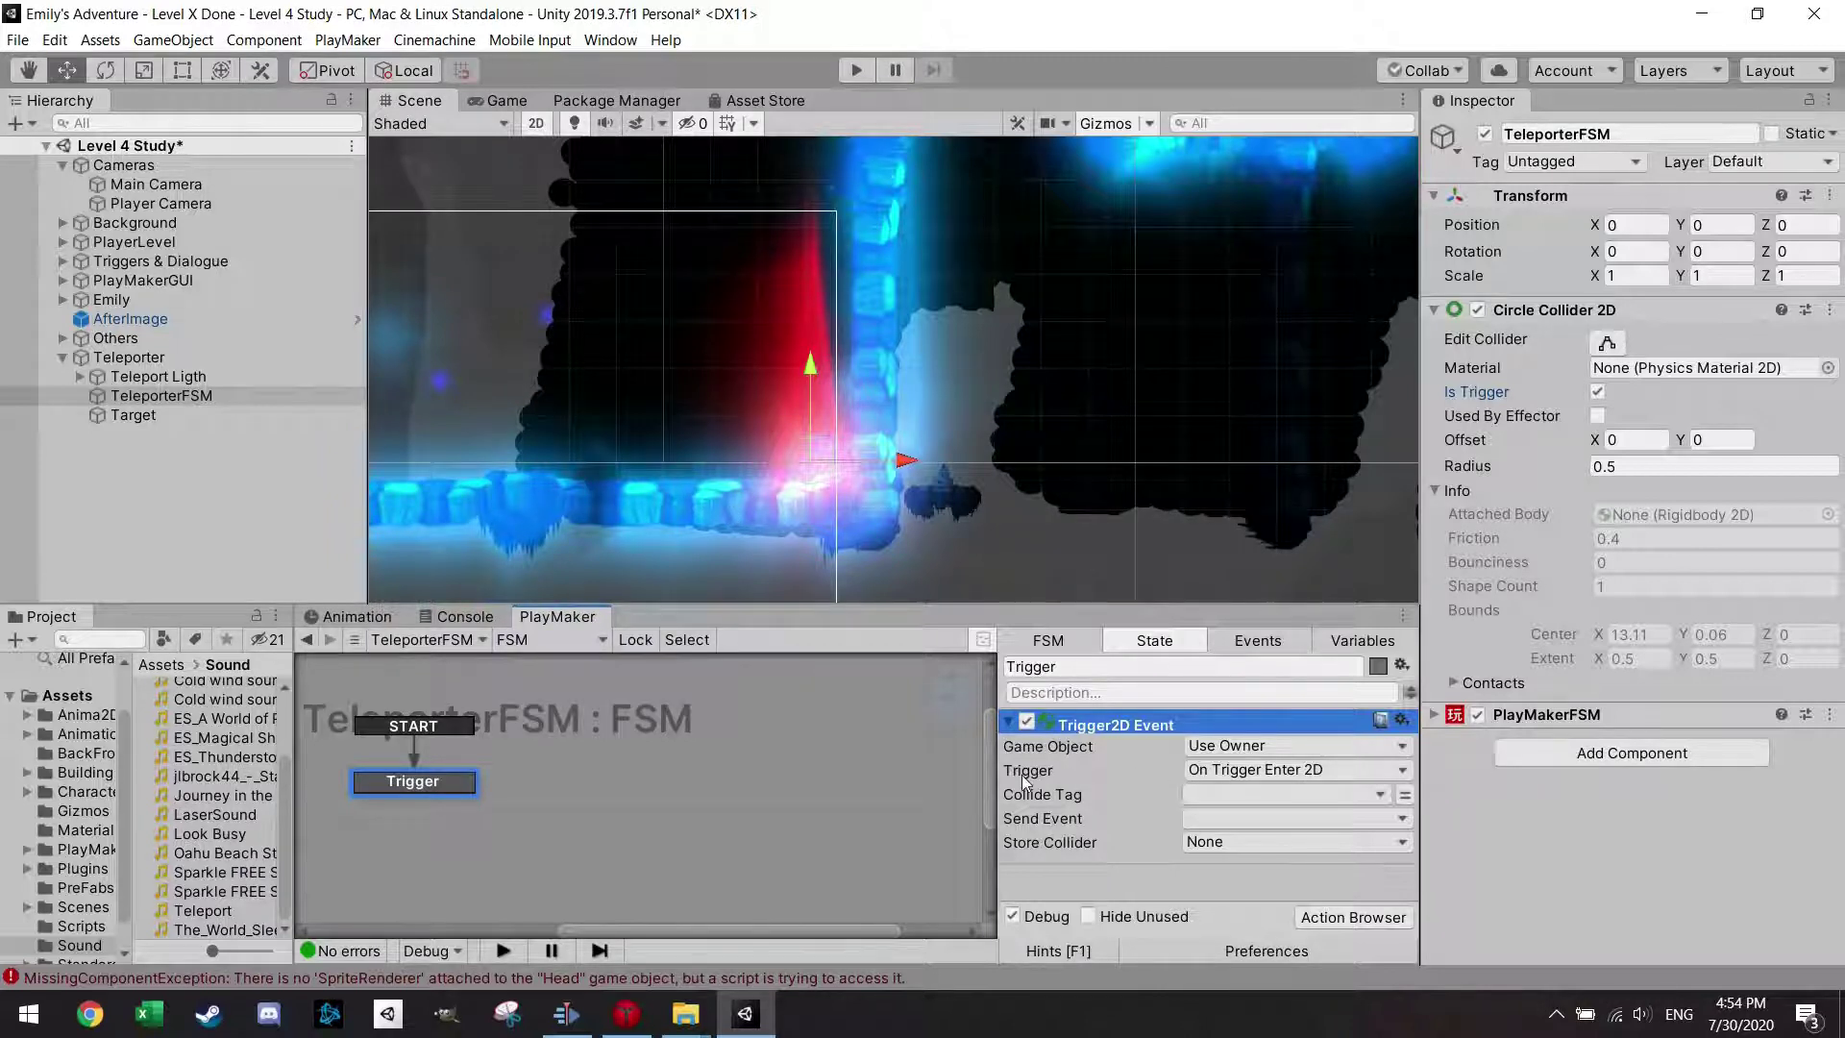
pyautogui.click(1238, 794)
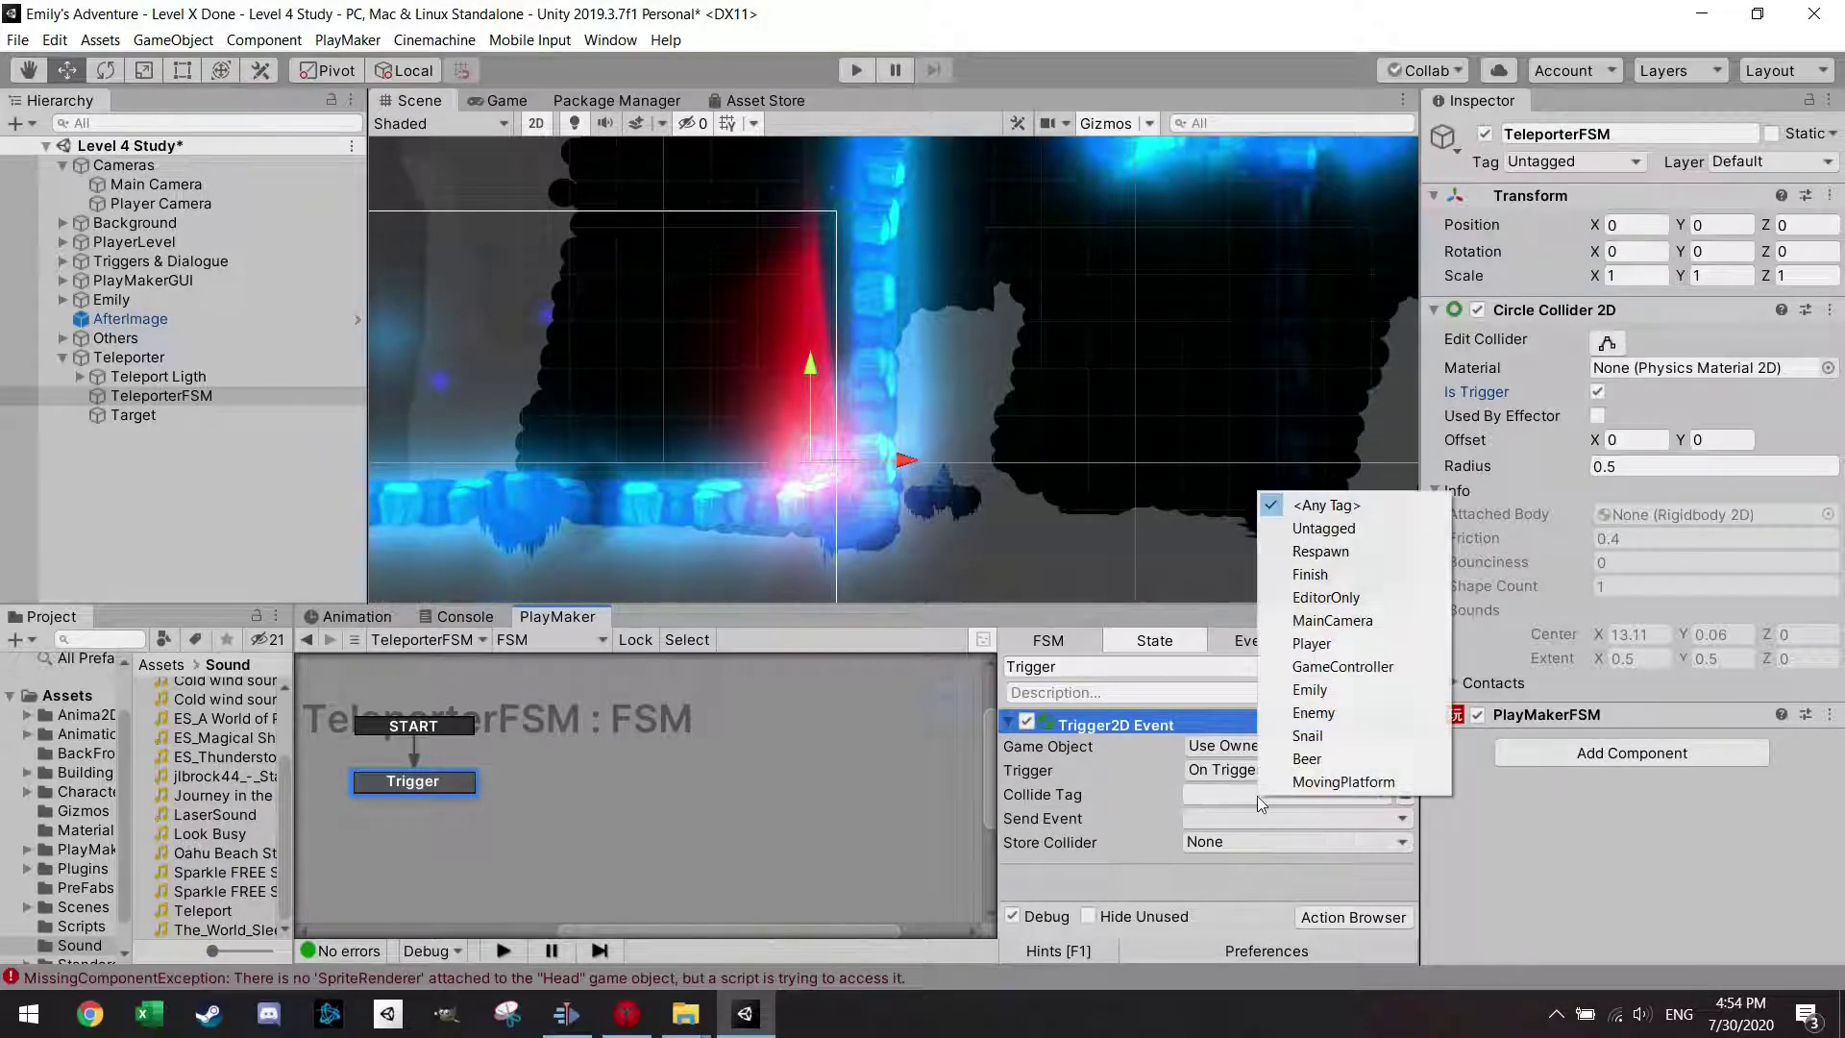
pyautogui.click(1329, 644)
# Give Trigger a FINISHED transition and have the trigger event send FINISHED.
pyautogui.rightClick(460, 788)
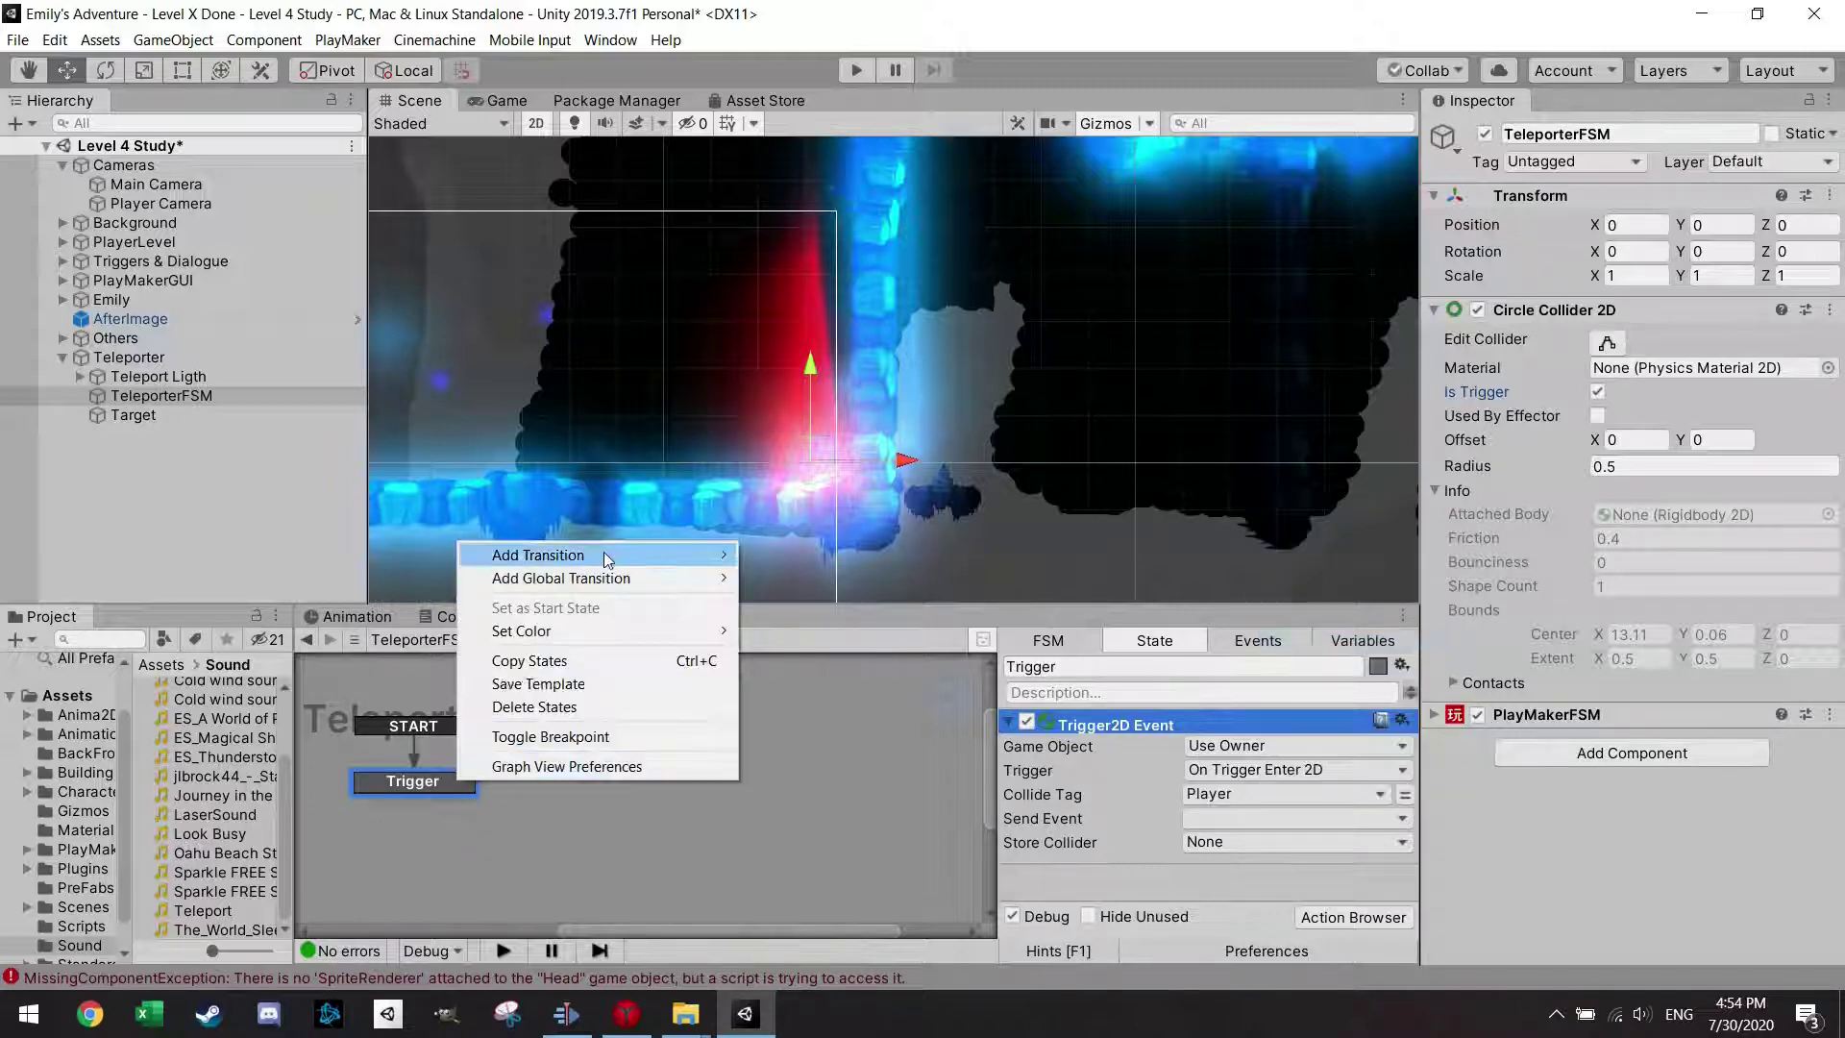
pyautogui.moveTo(548, 551)
pyautogui.click(807, 548)
pyautogui.click(1245, 819)
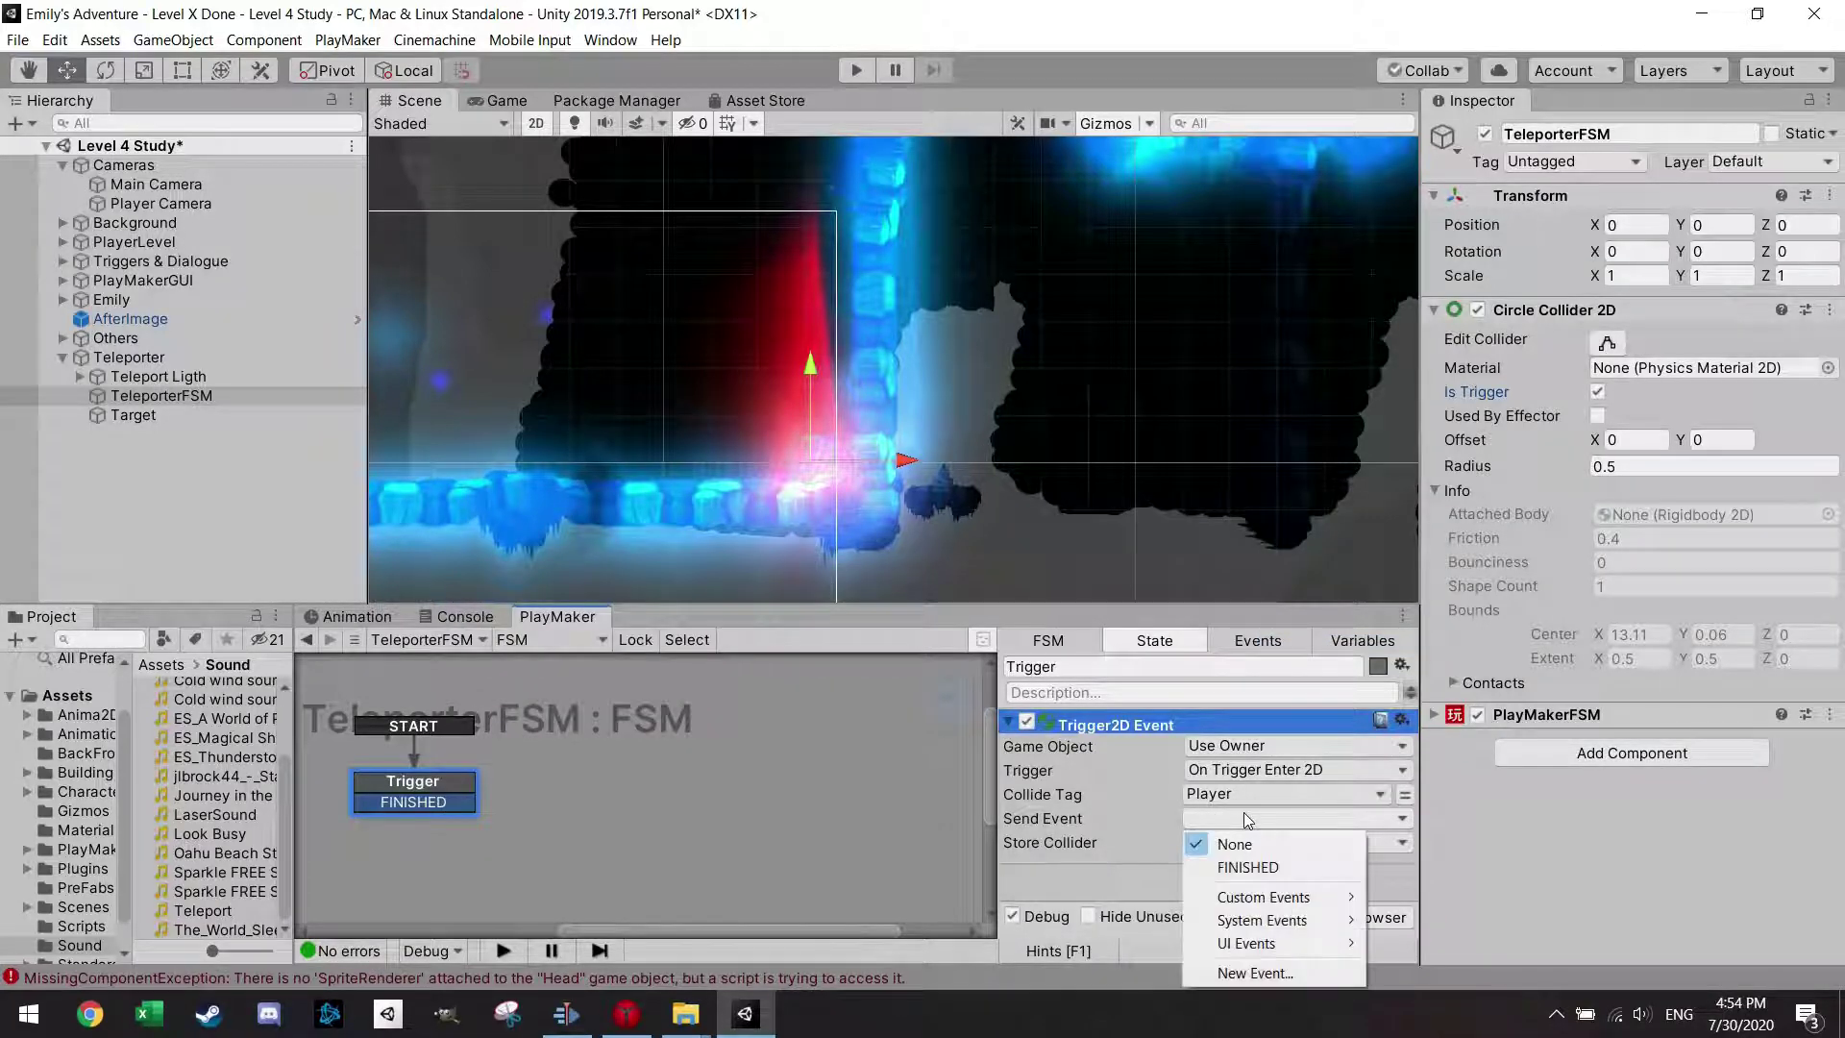
pyautogui.click(1250, 868)
pyautogui.rightClick(637, 760)
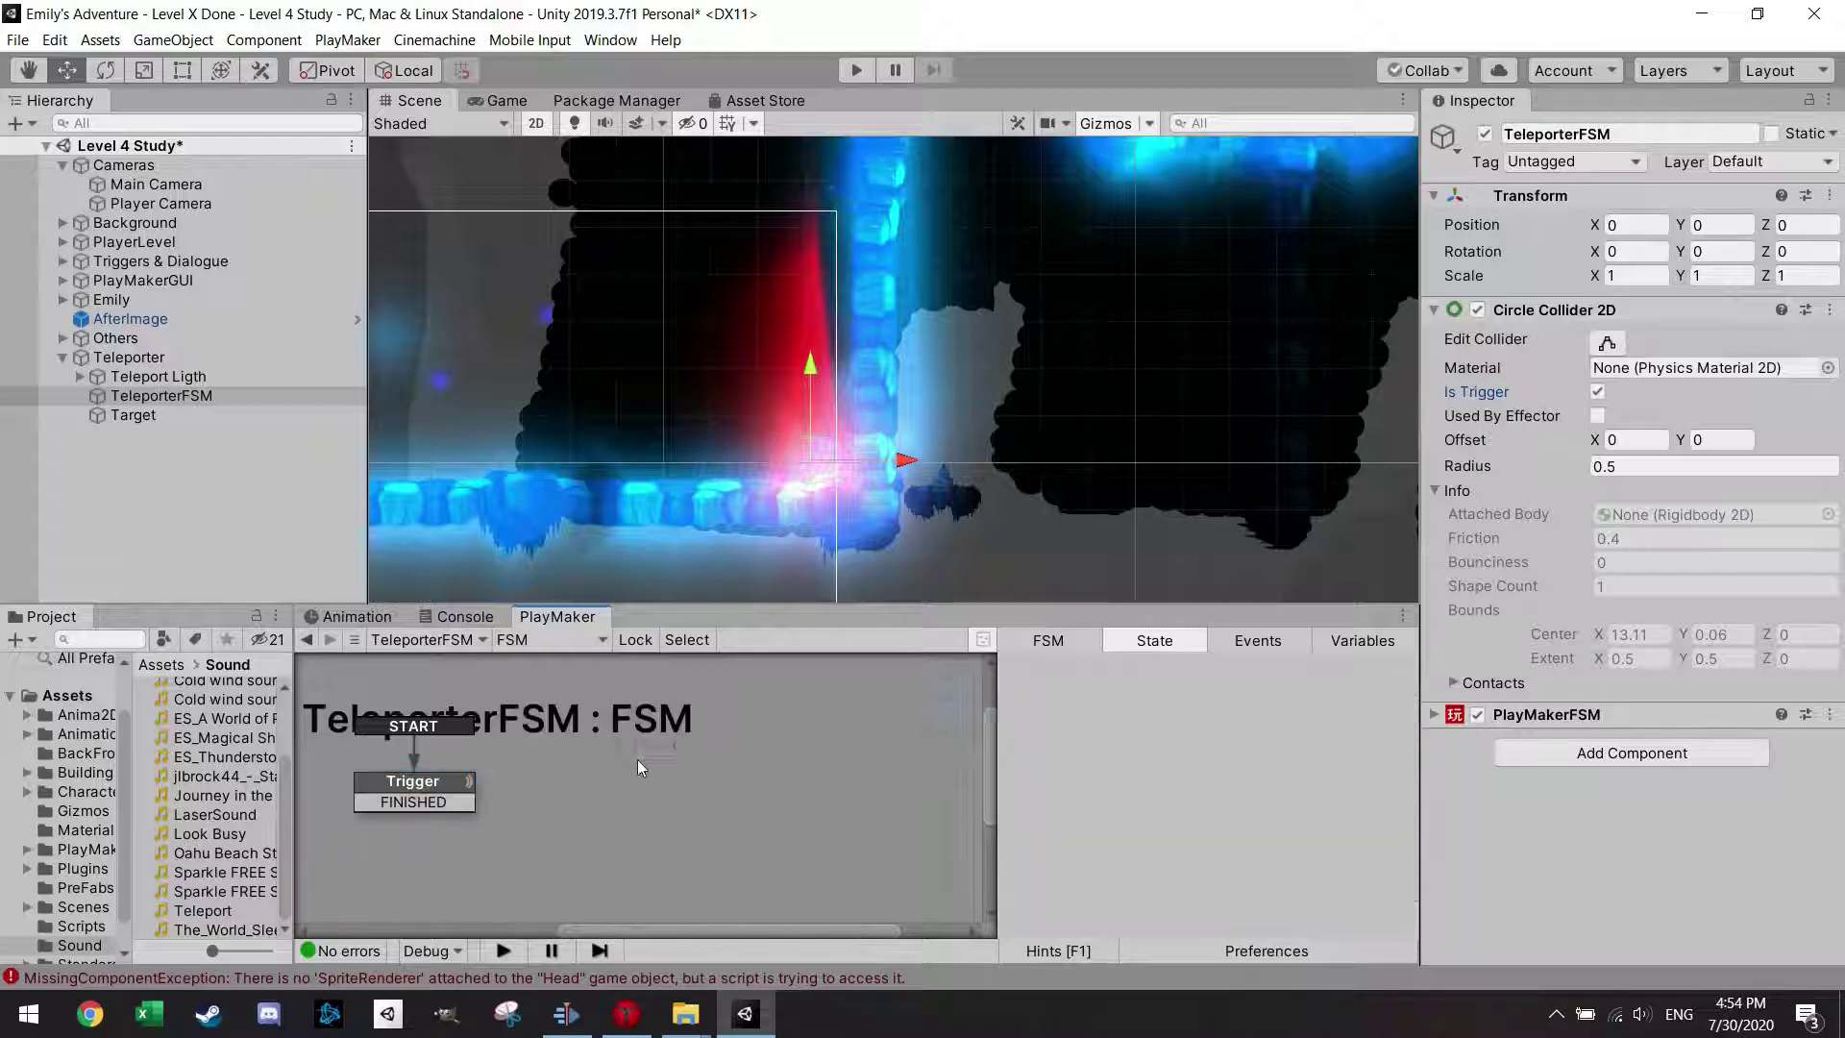
# Add a new state named GetTargetPosition, linked from Trigger's FINISHED transition.
pyautogui.click(697, 486)
pyautogui.moveTo(447, 804); pyautogui.dragTo(647, 754)
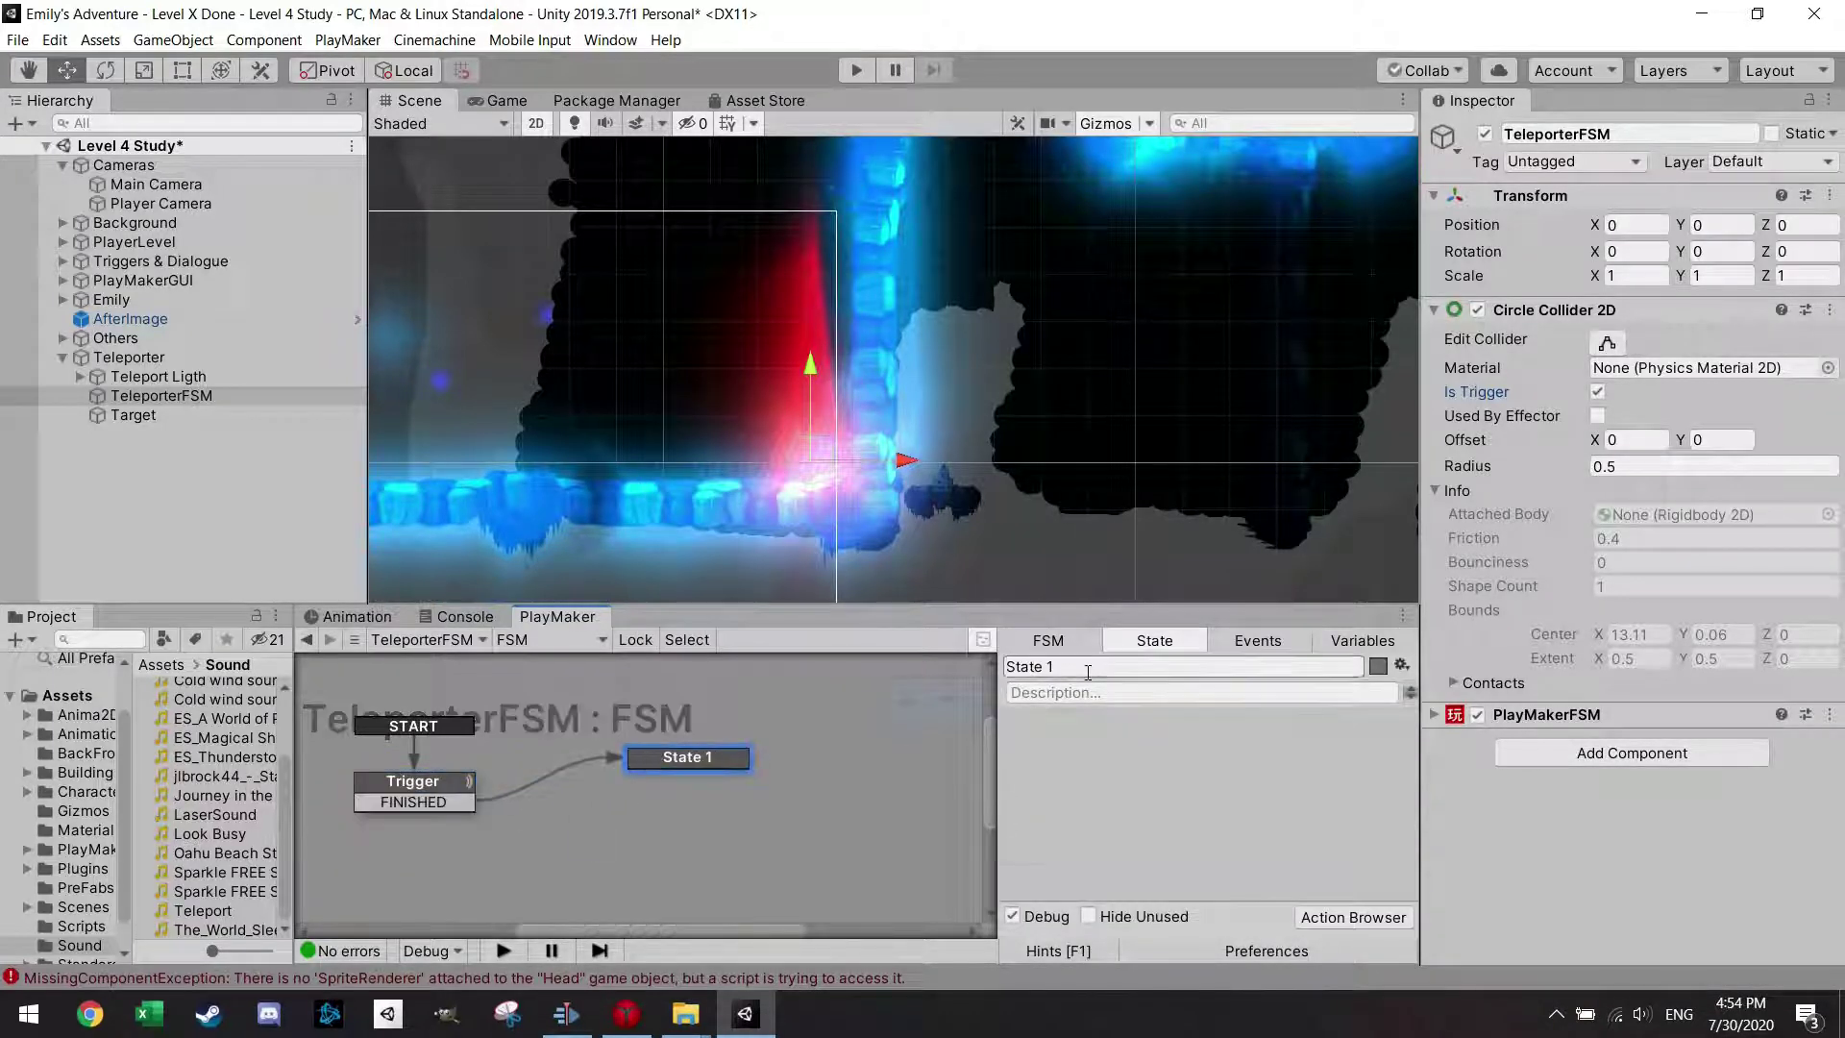
pyautogui.write('Get')
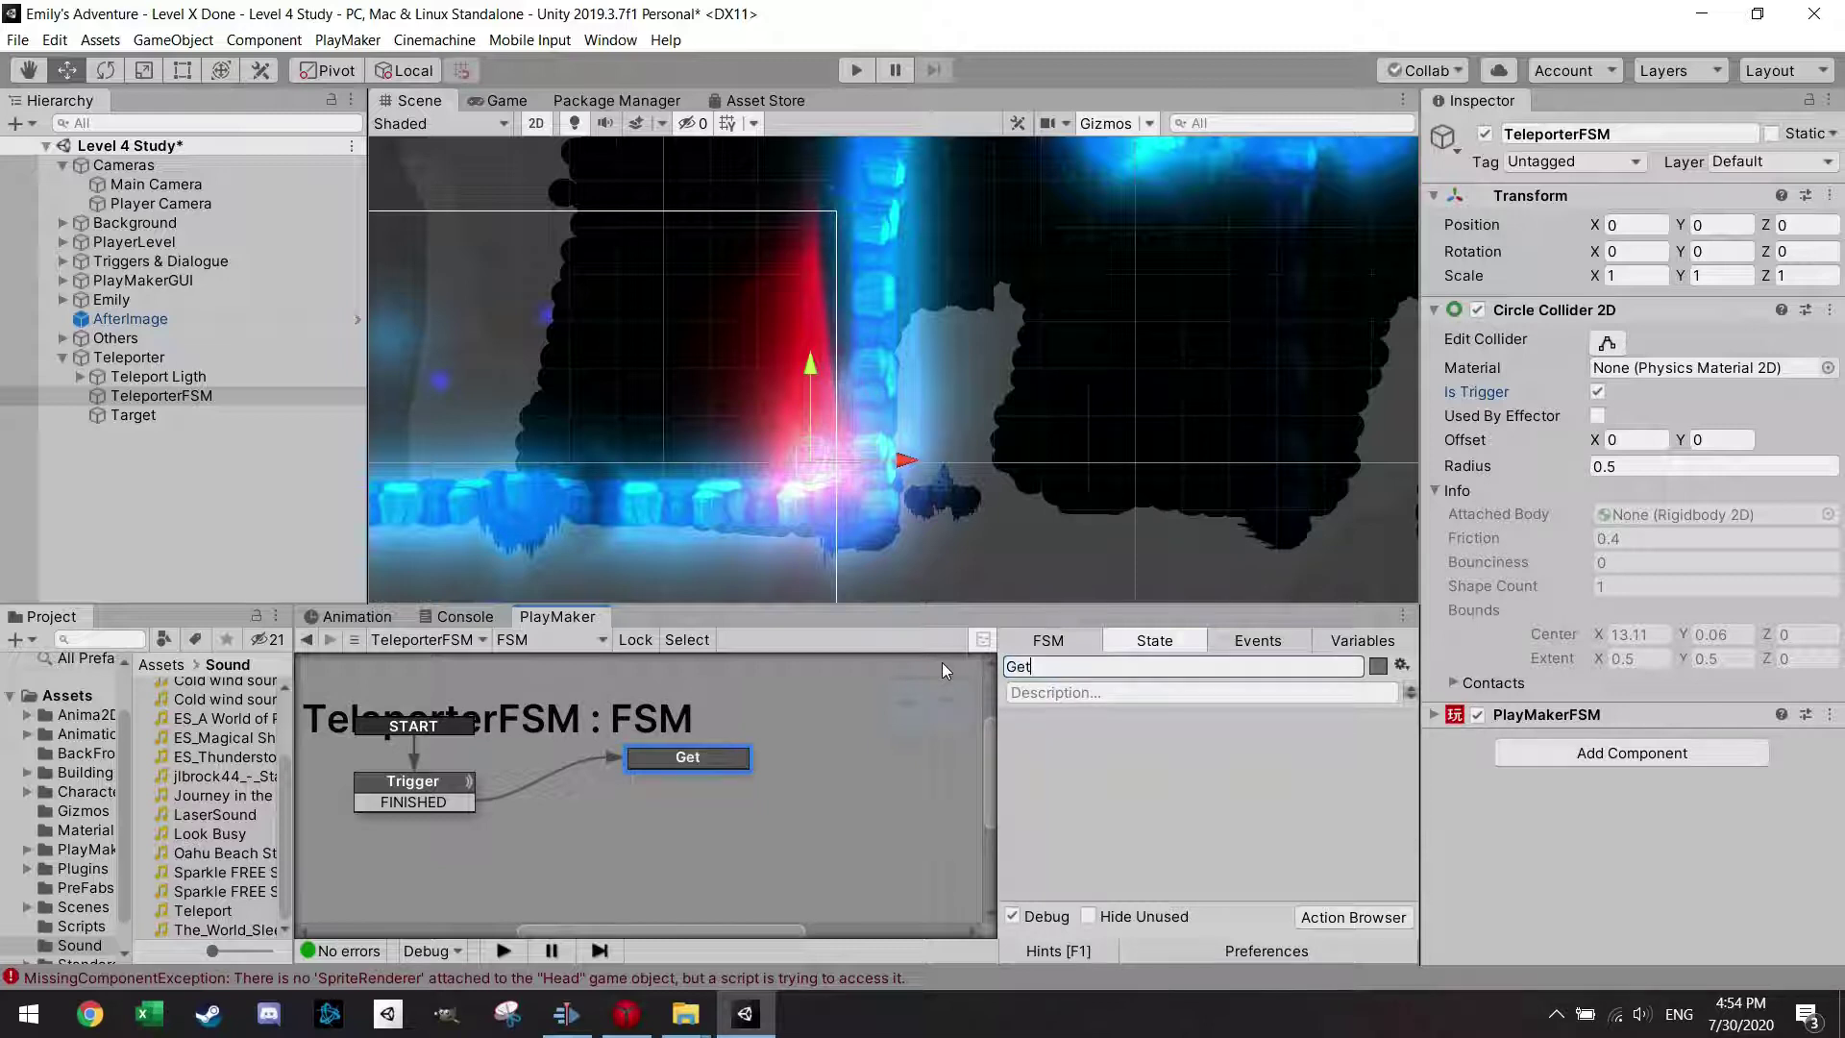
pyautogui.write('TargetPositio')
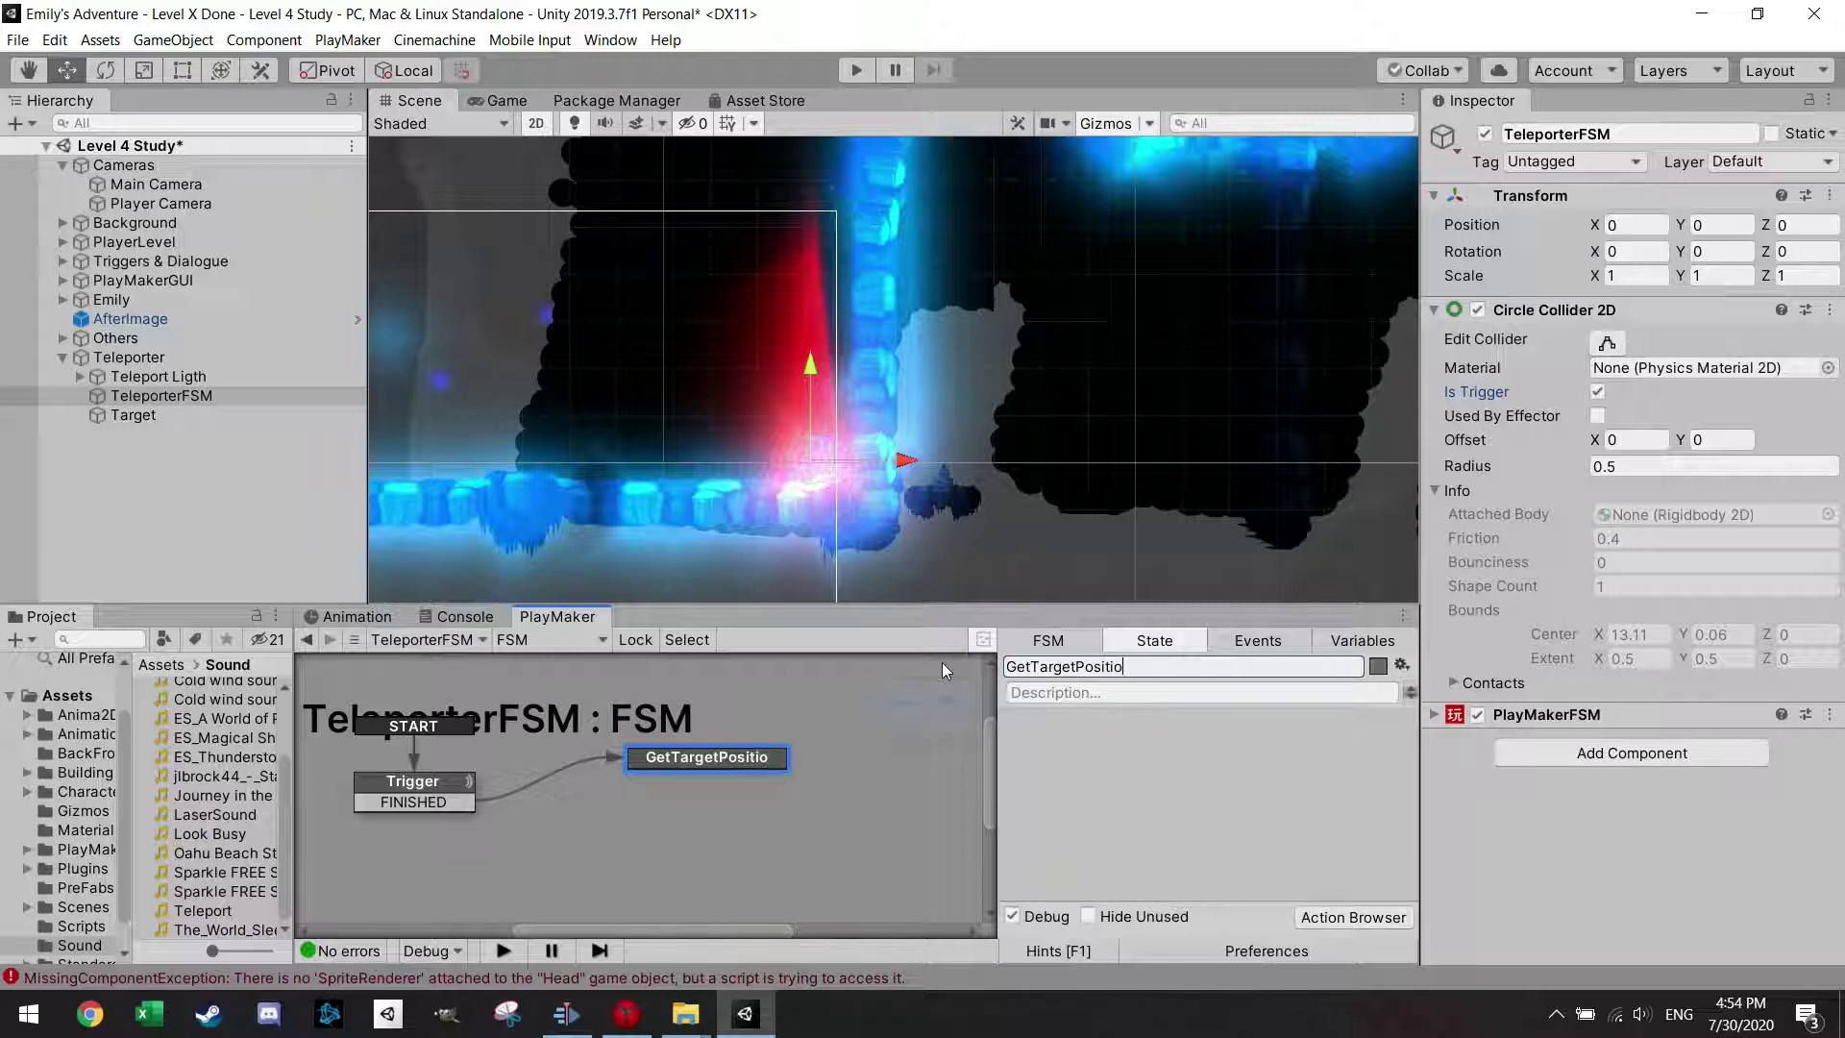
pyautogui.write('n')
# Add a Get Position action that reads the specified Target object's position.
pyautogui.click(1350, 916)
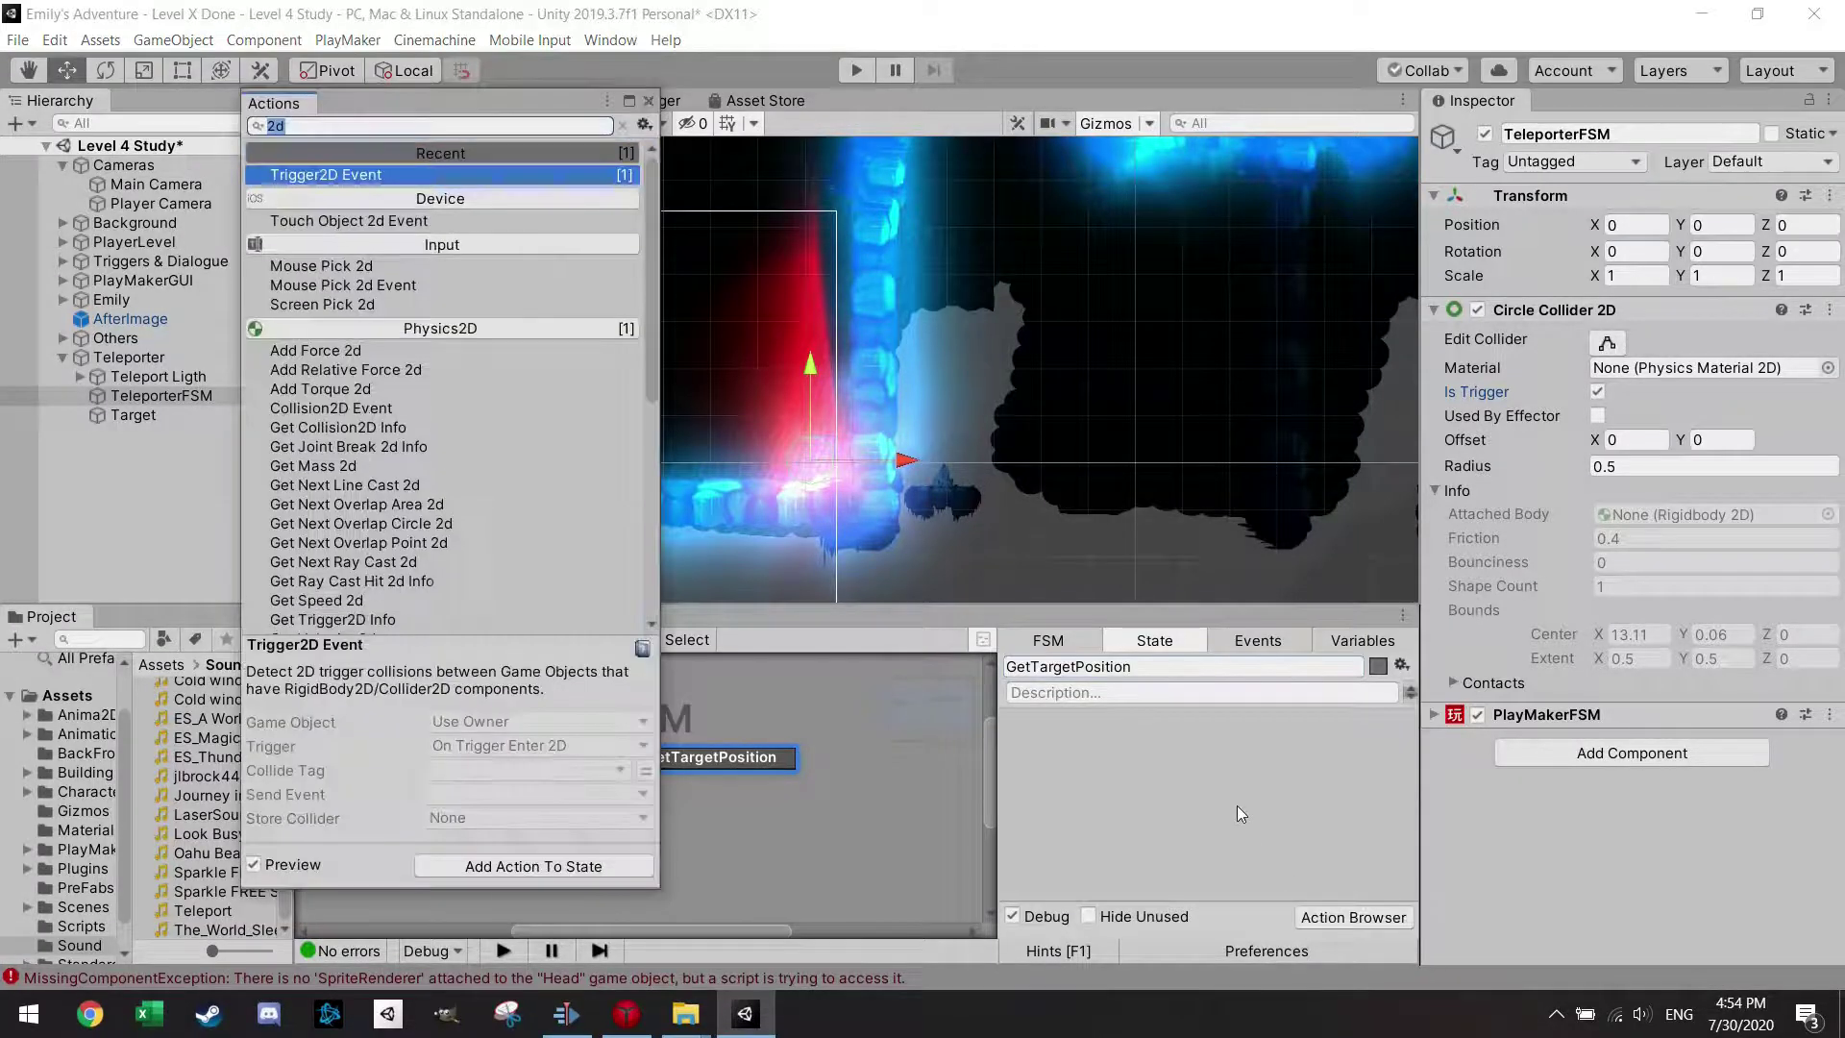
pyautogui.write('get')
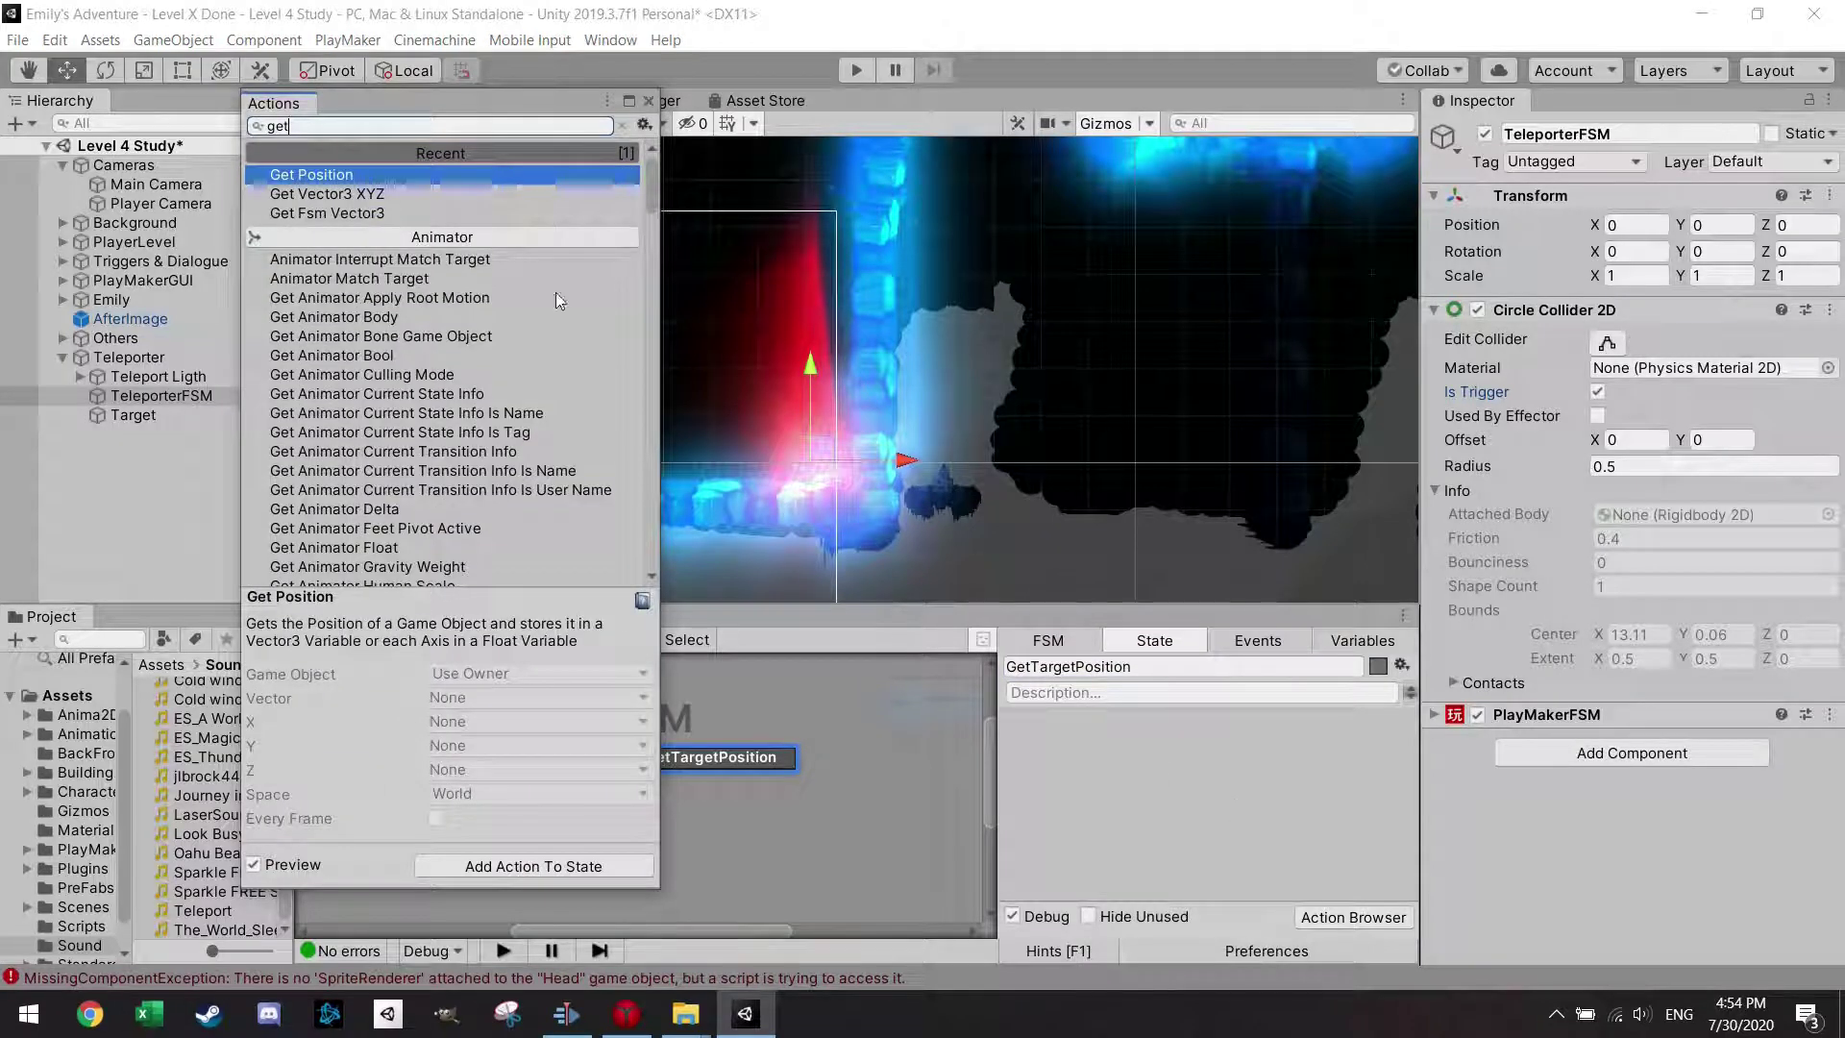
pyautogui.doubleClick(366, 177)
pyautogui.click(648, 101)
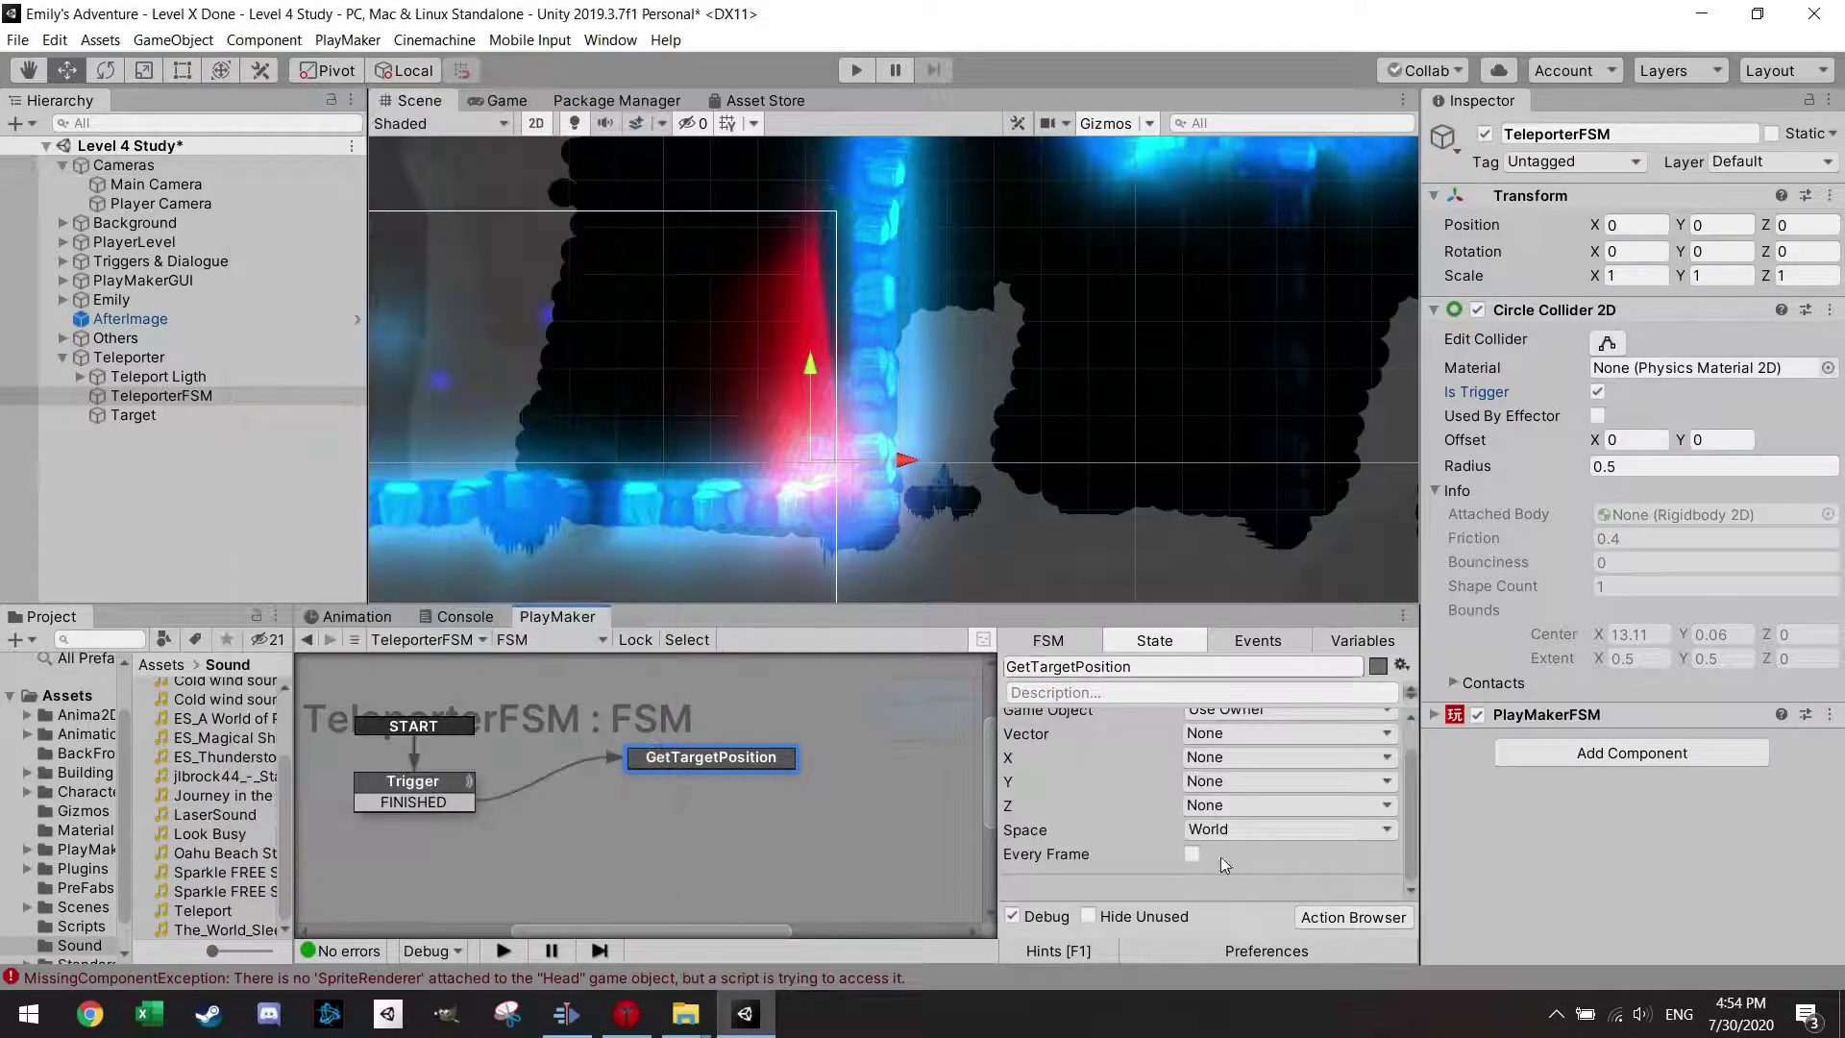
pyautogui.click(1265, 746)
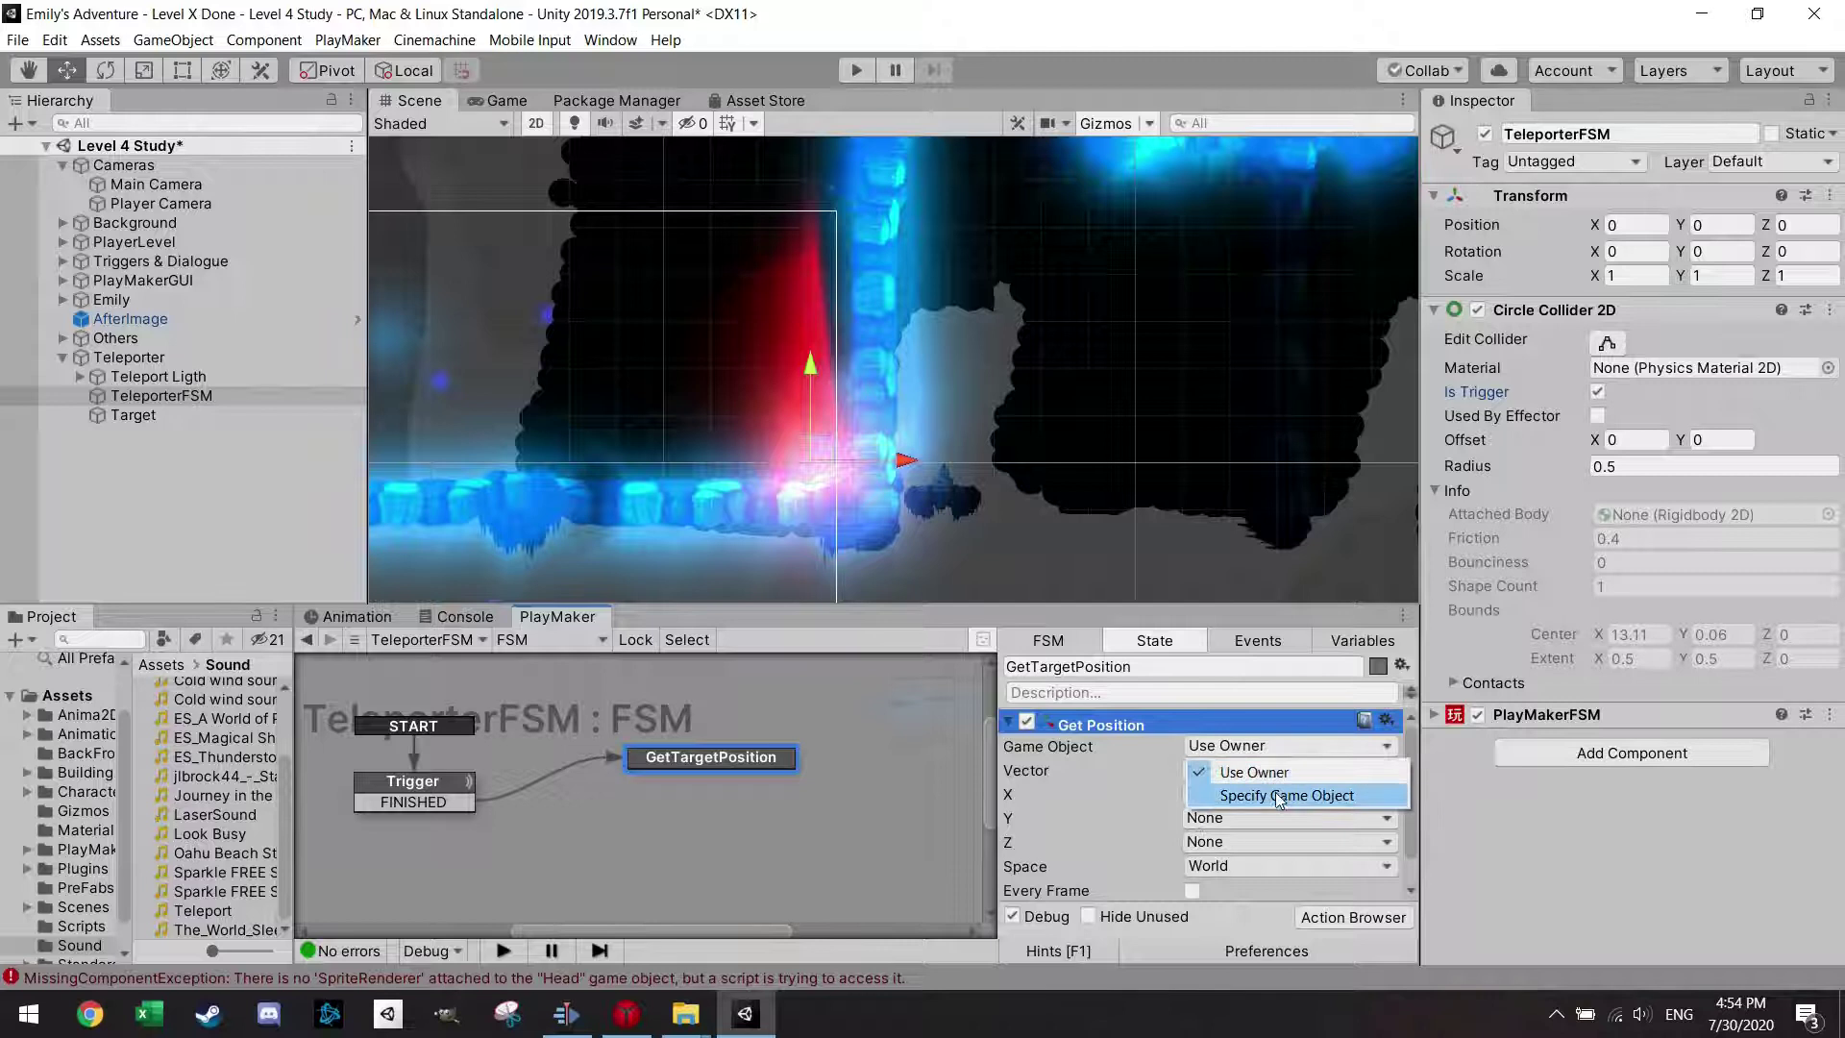
pyautogui.click(1279, 797)
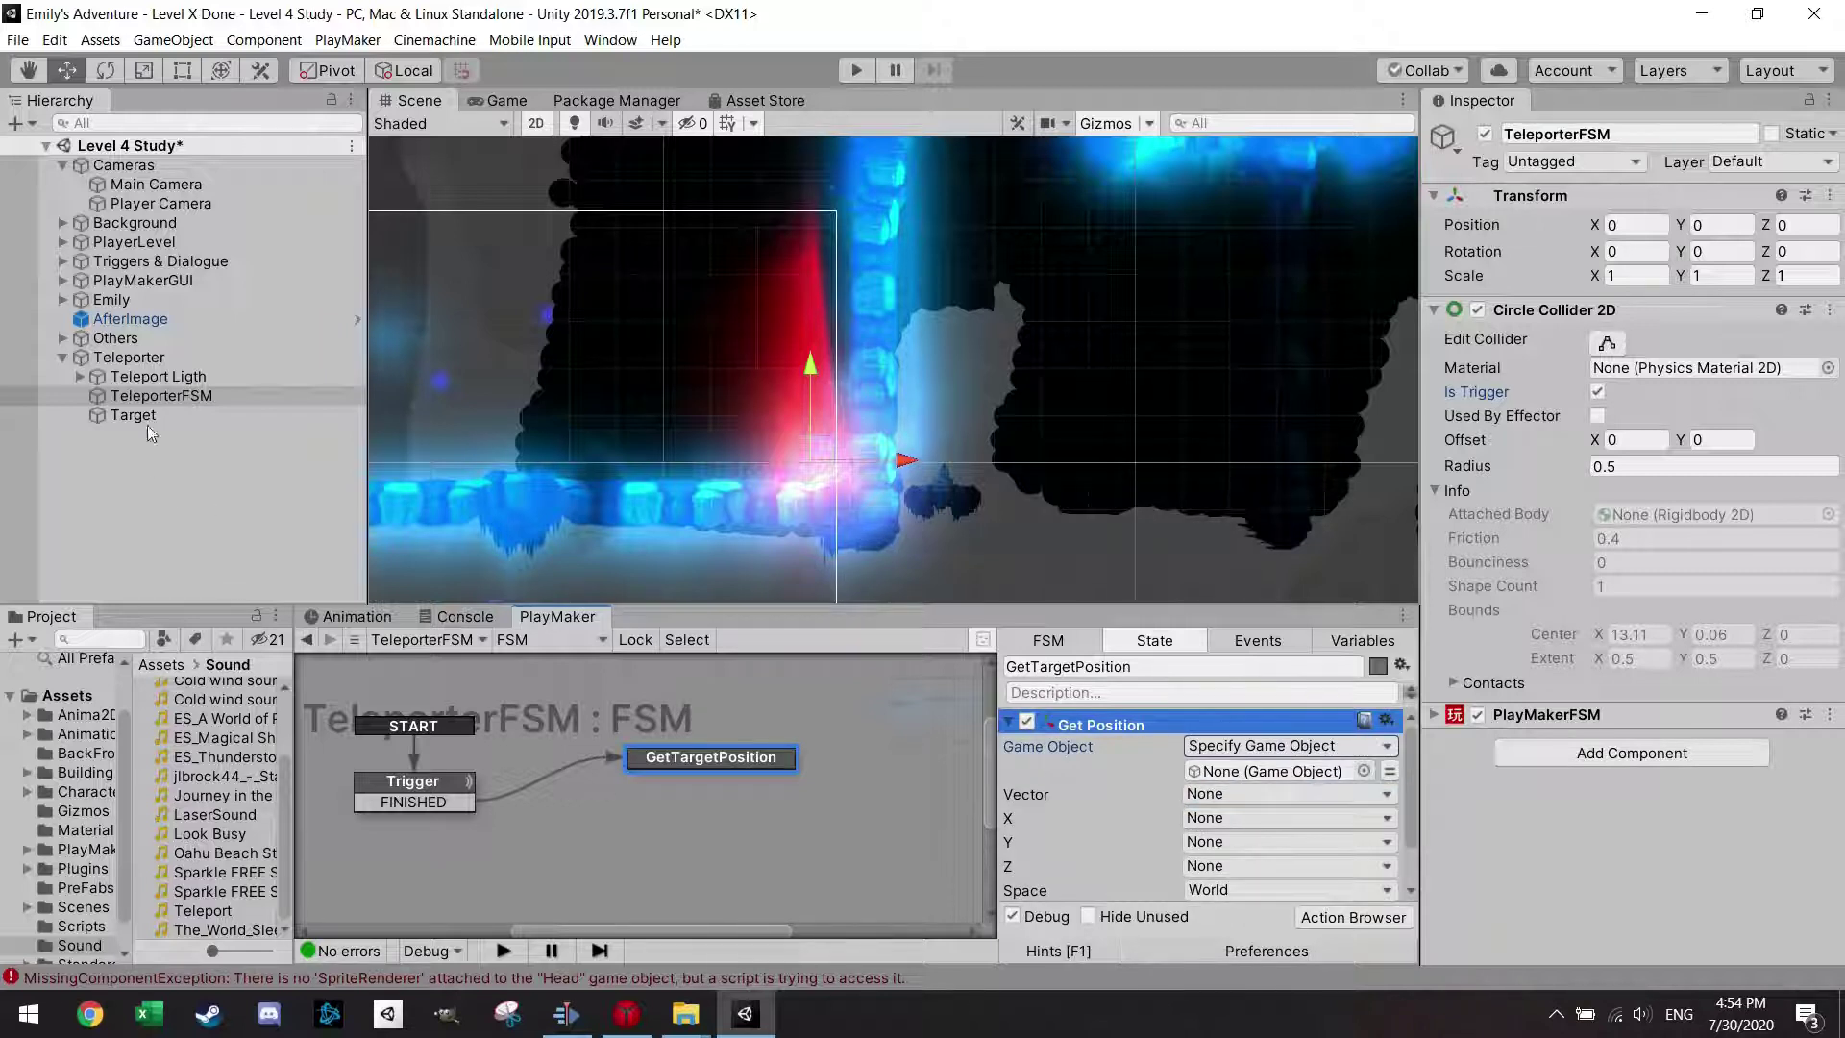
pyautogui.moveTo(147, 425); pyautogui.dragTo(1261, 772)
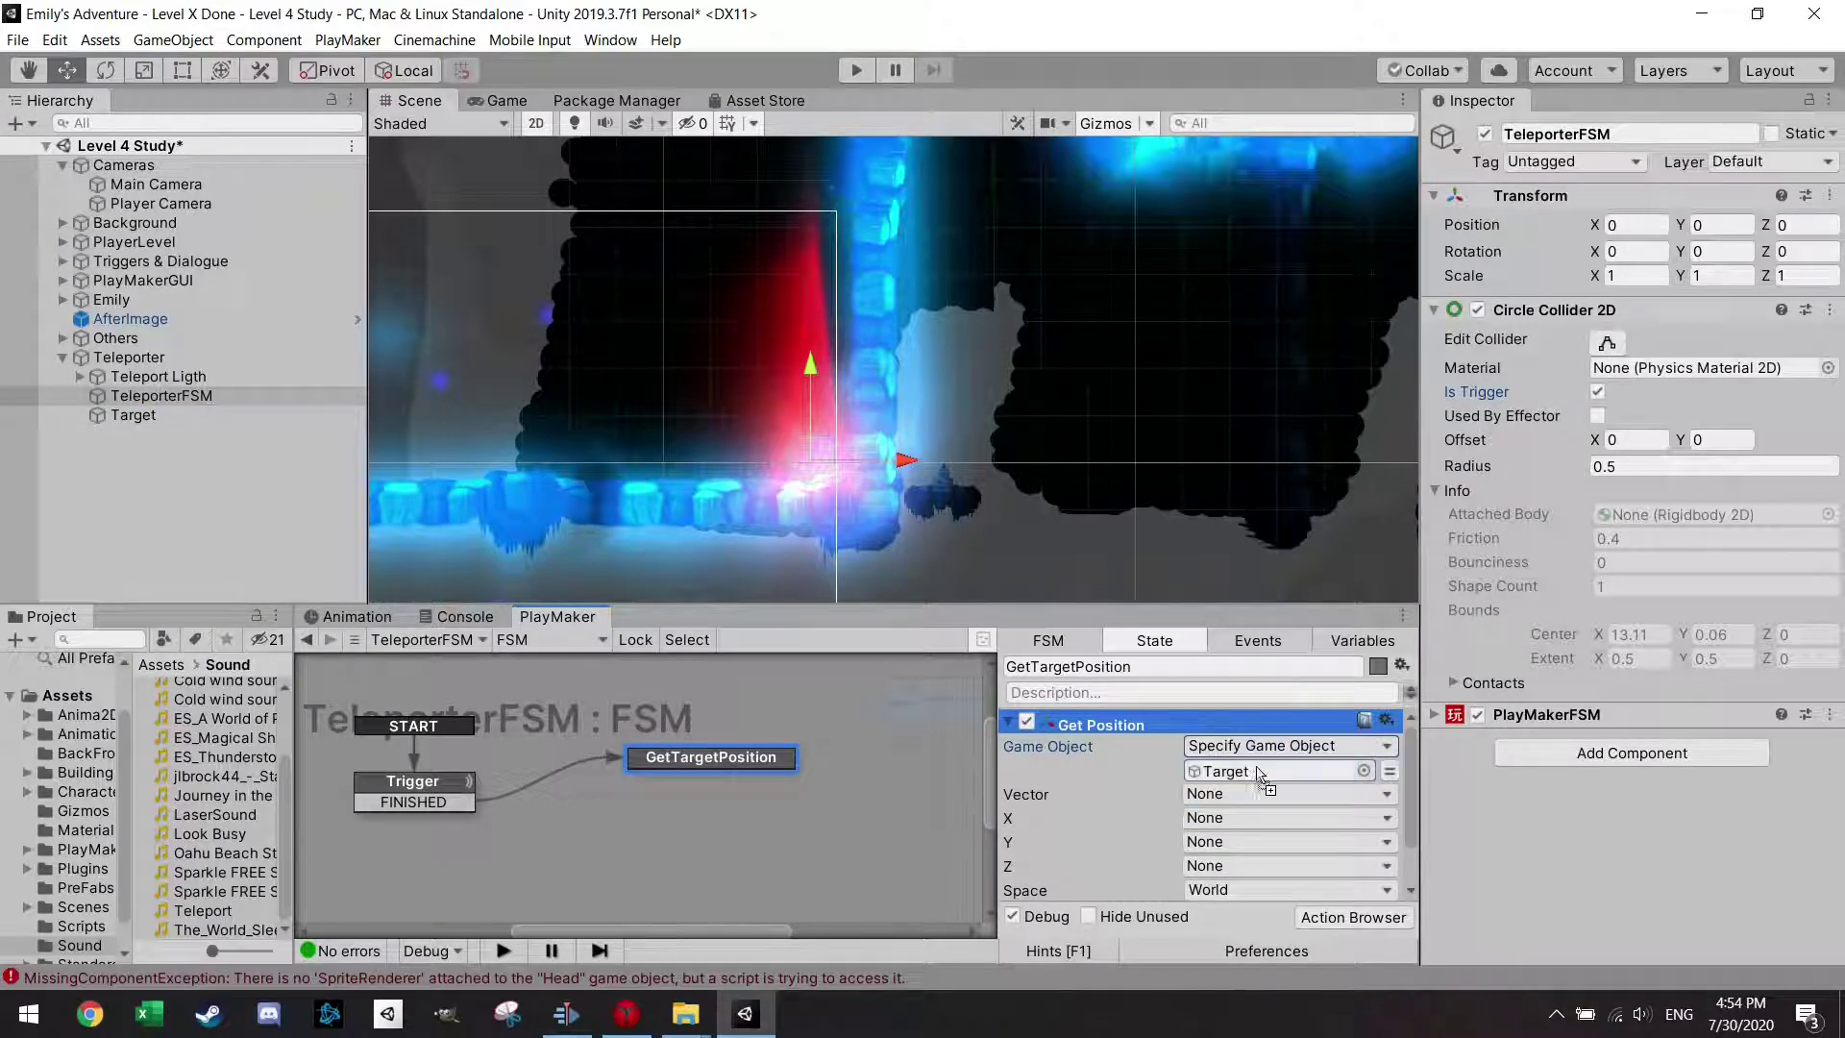
pyautogui.click(1356, 643)
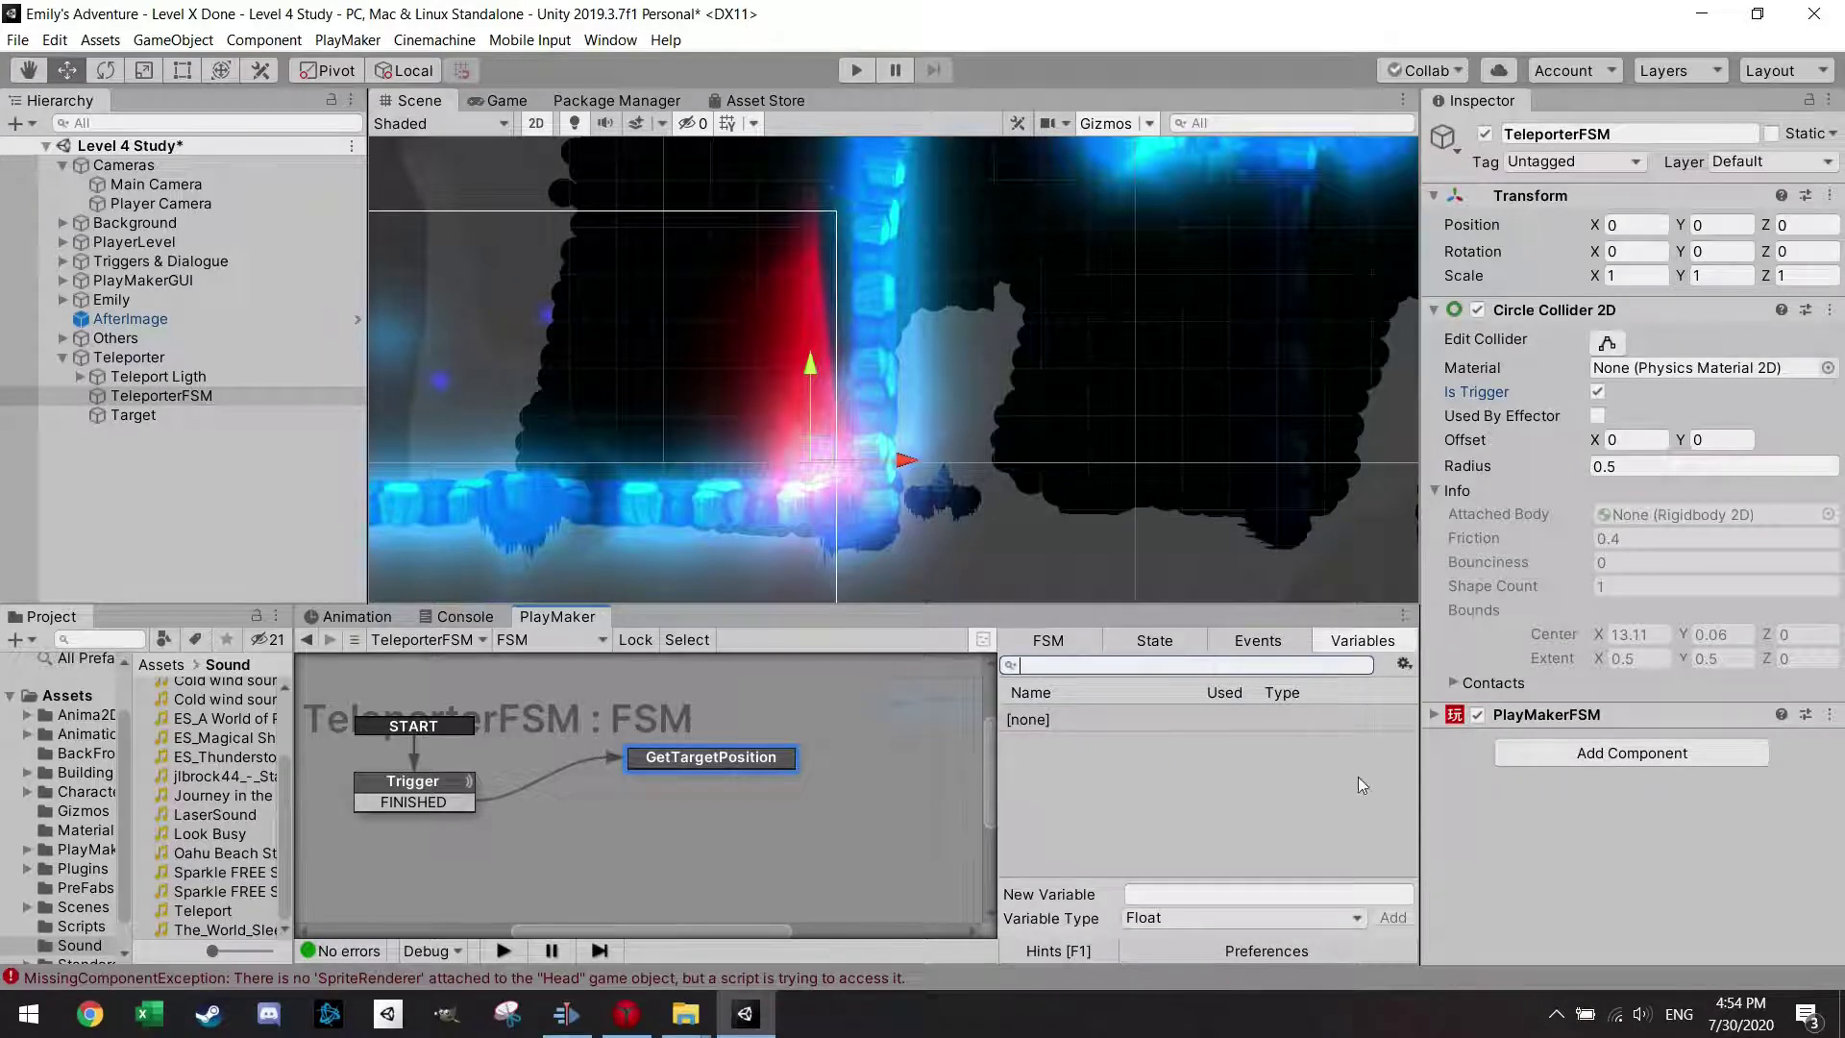
# Delete the existing Teleport global variable from PlayMaker's Global Variables.
pyautogui.click(1404, 664)
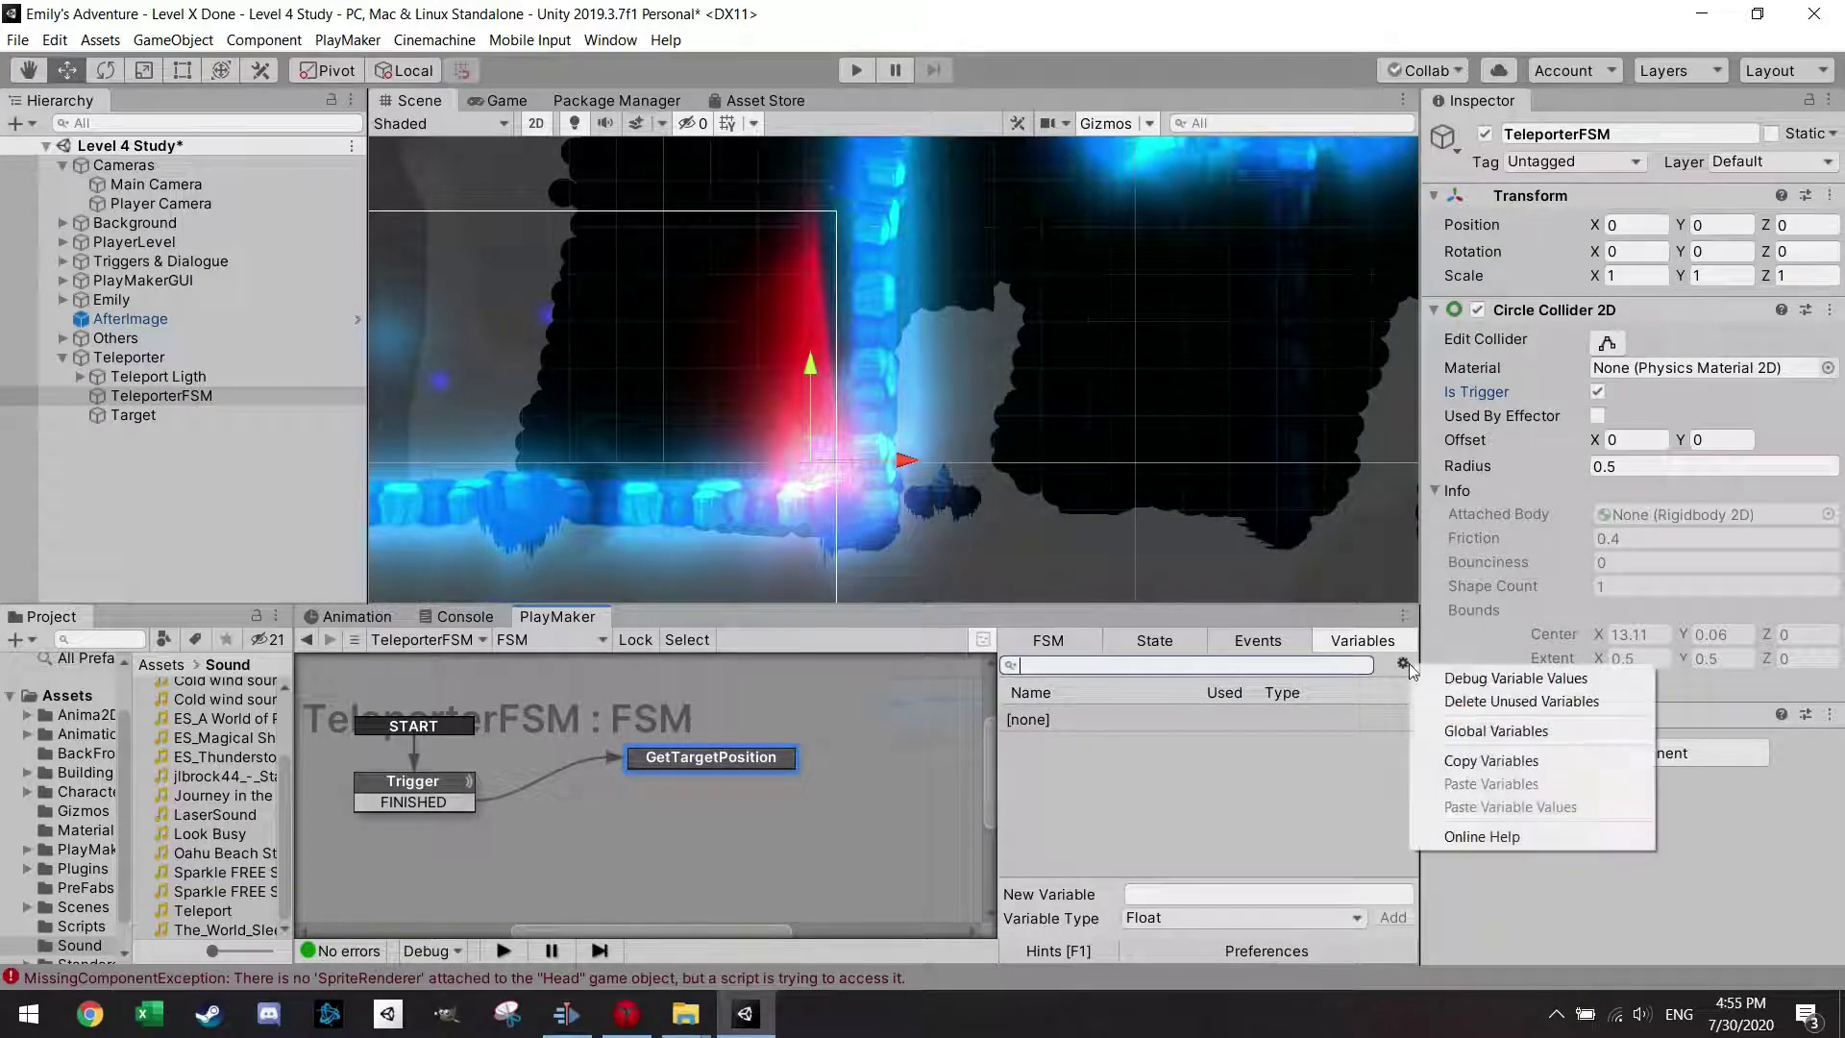
pyautogui.click(1495, 732)
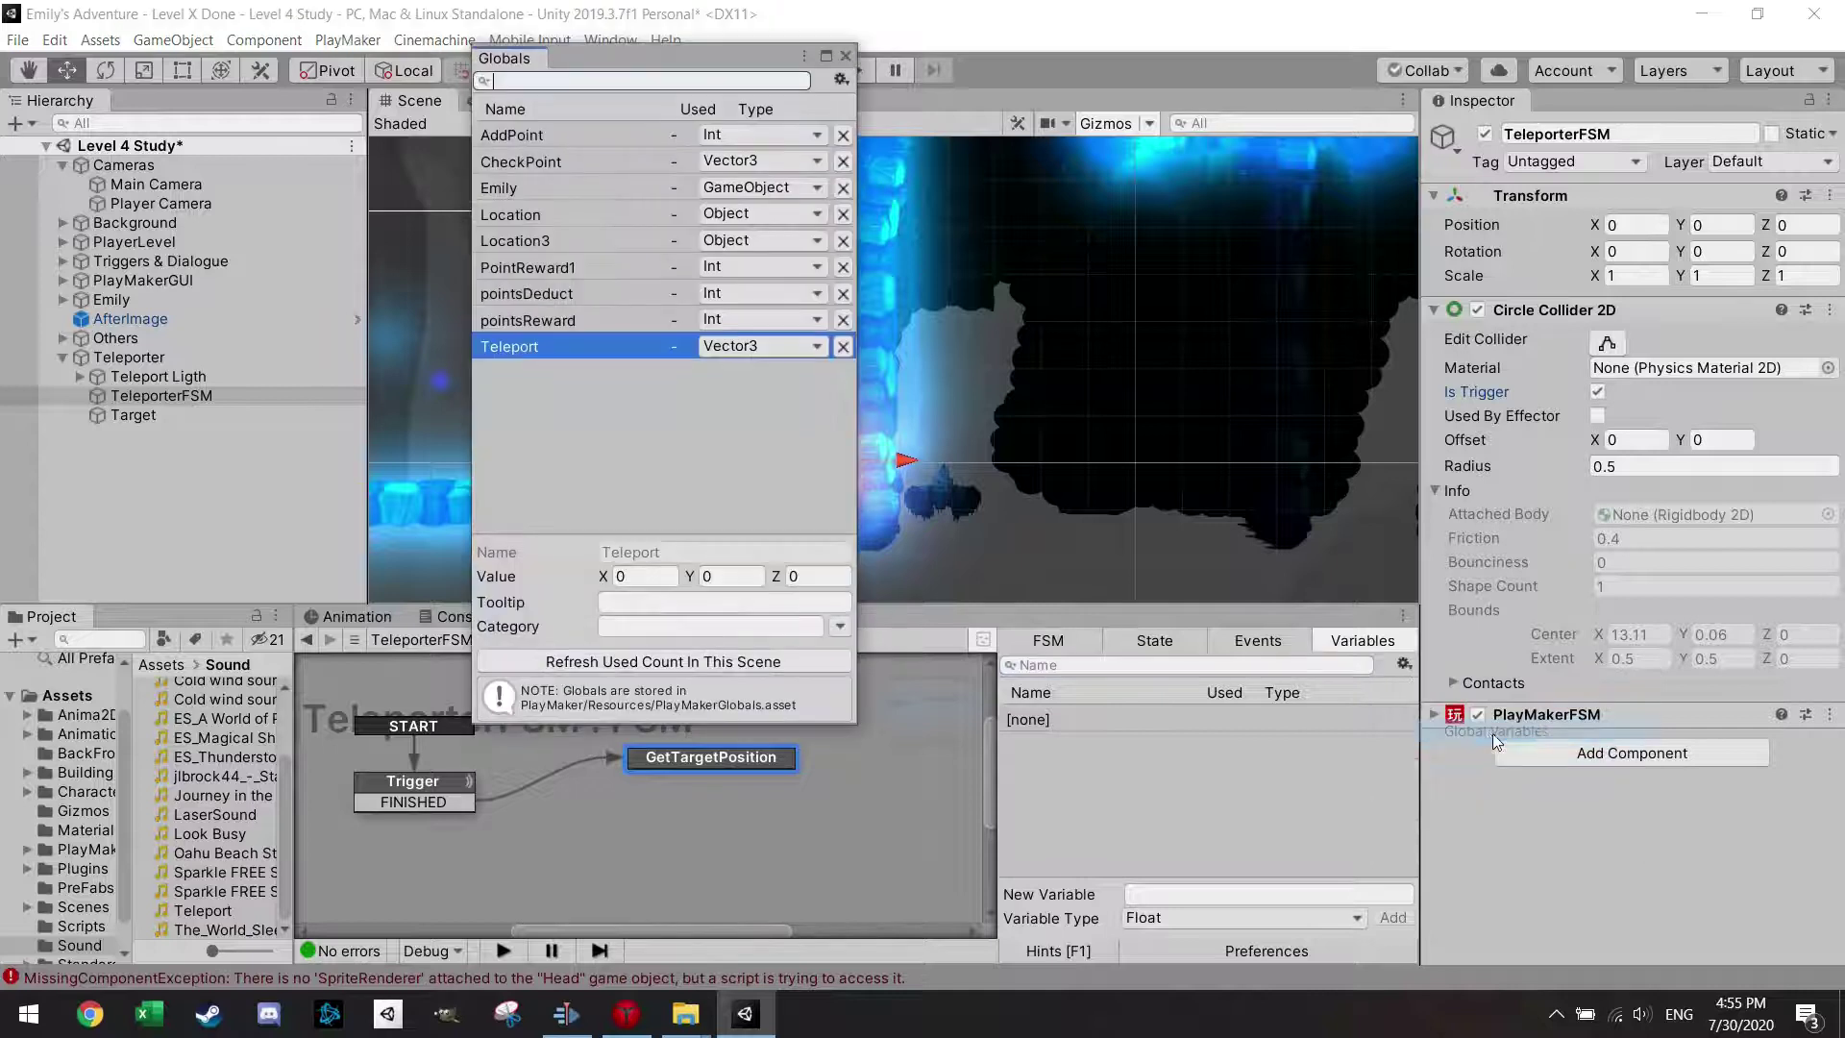
pyautogui.click(562, 353)
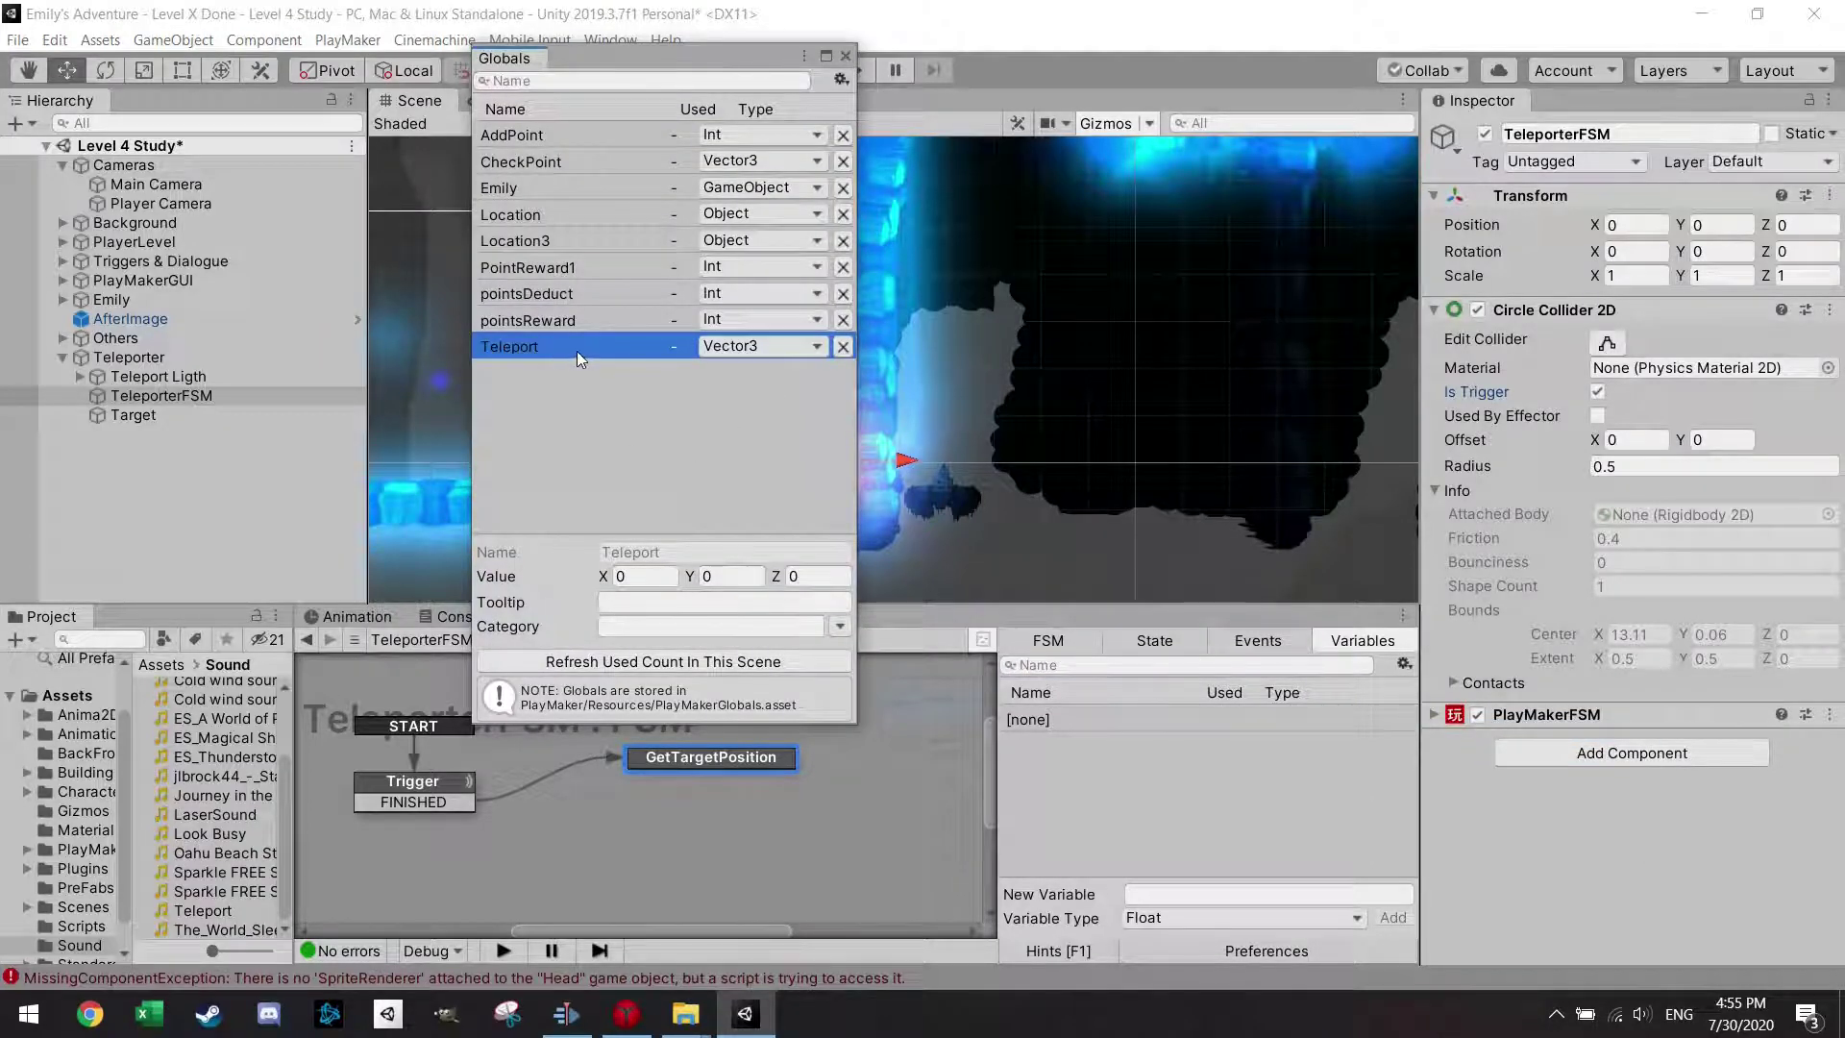
pyautogui.click(840, 347)
pyautogui.click(979, 545)
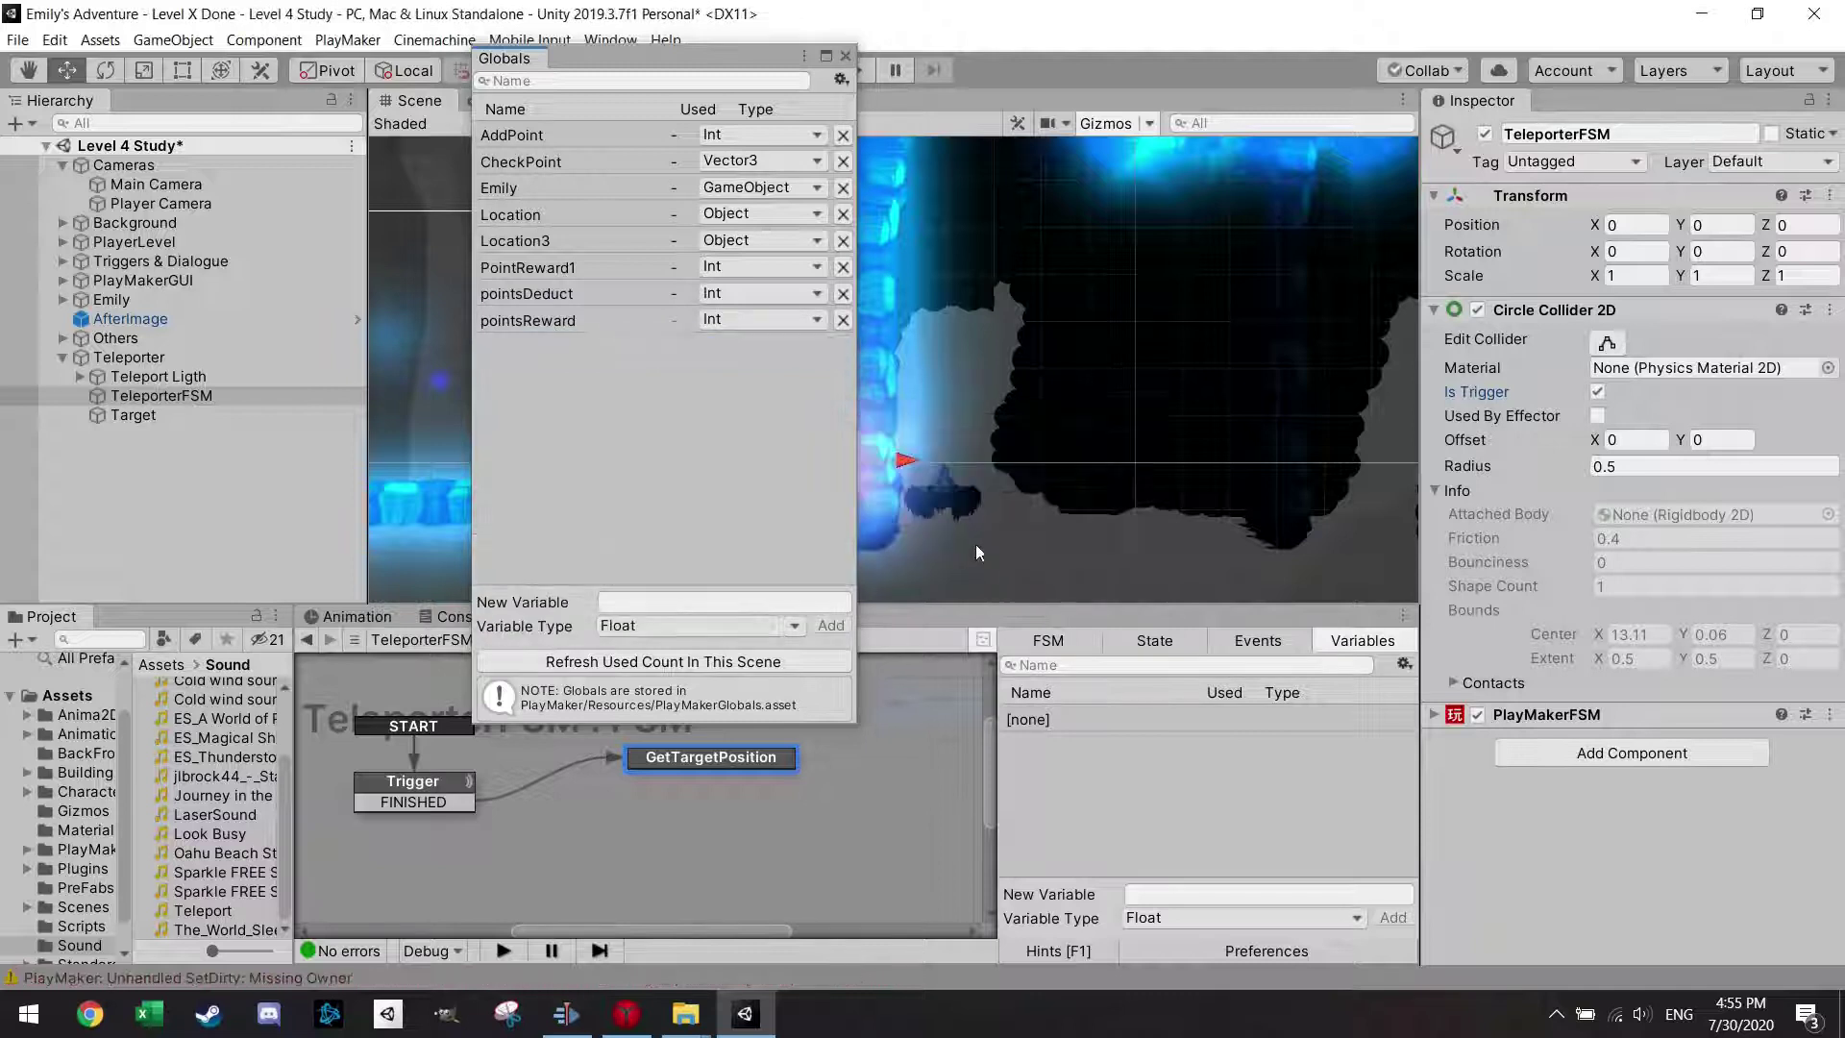
# Create a new Vector3 global variable named Teleport.
pyautogui.click(624, 603)
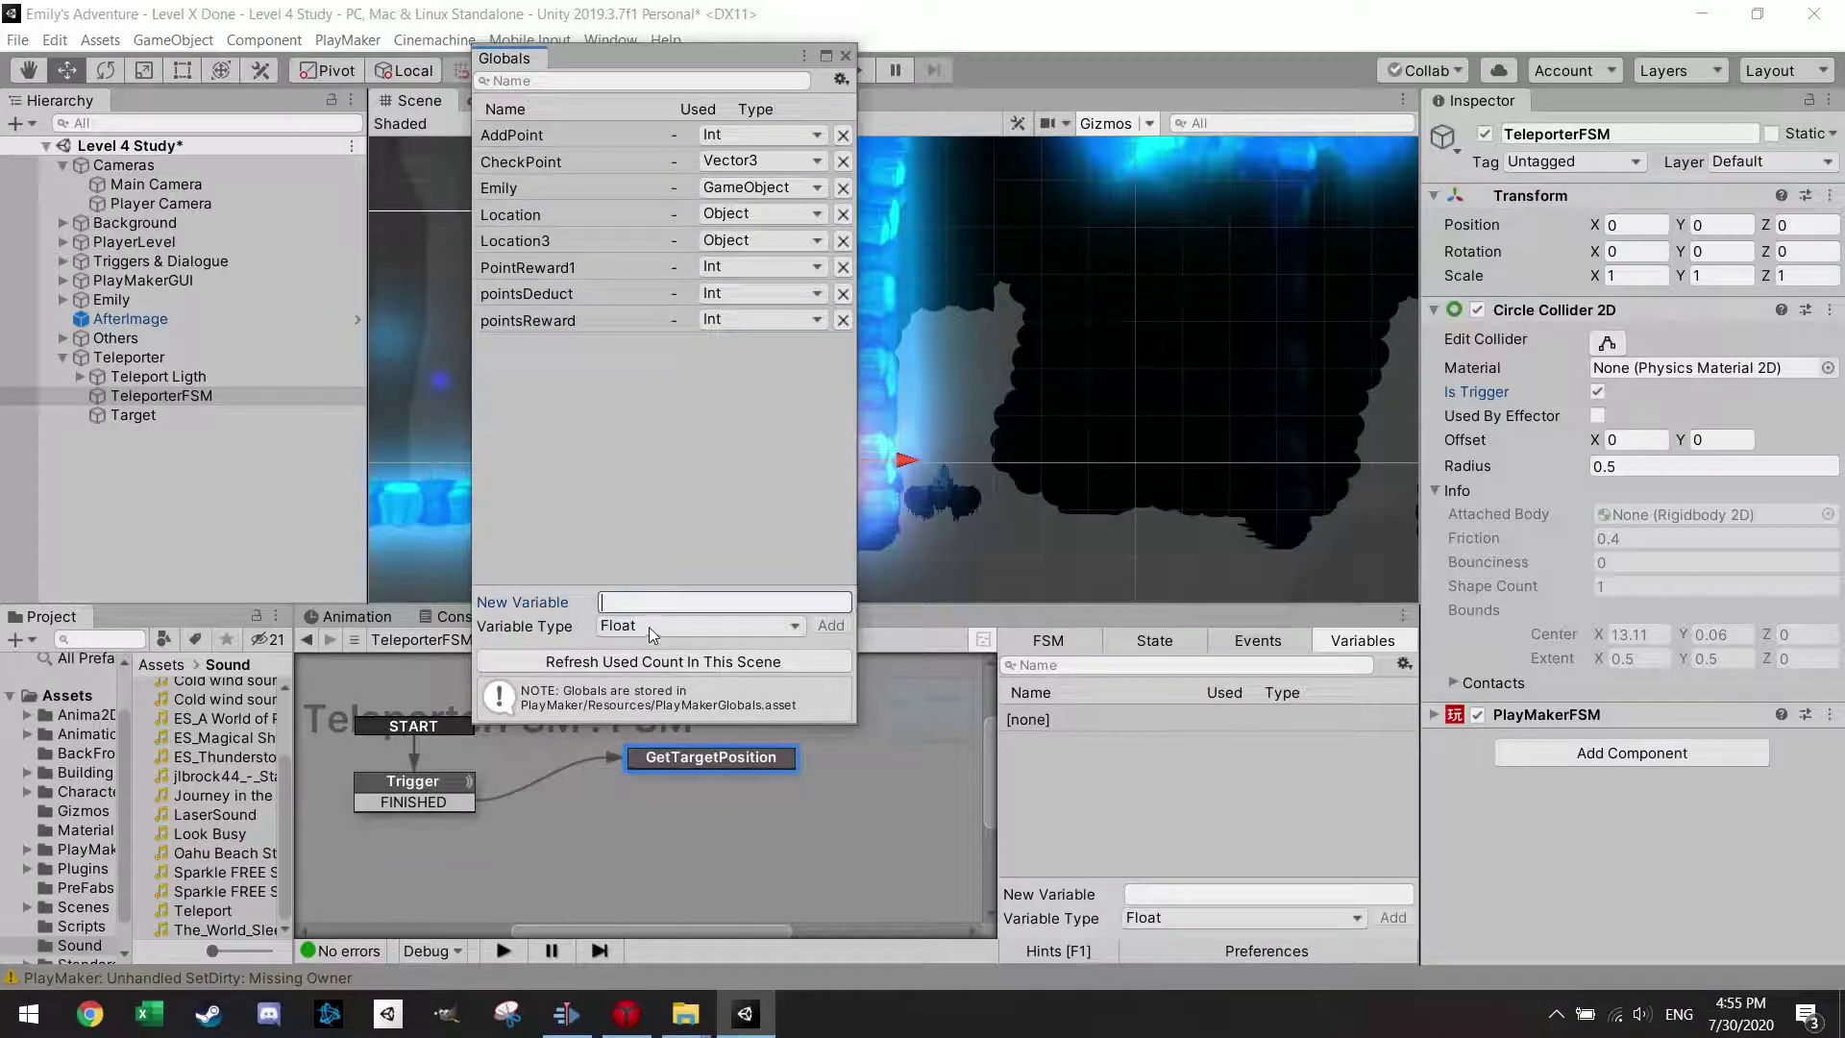
pyautogui.write('Telepo')
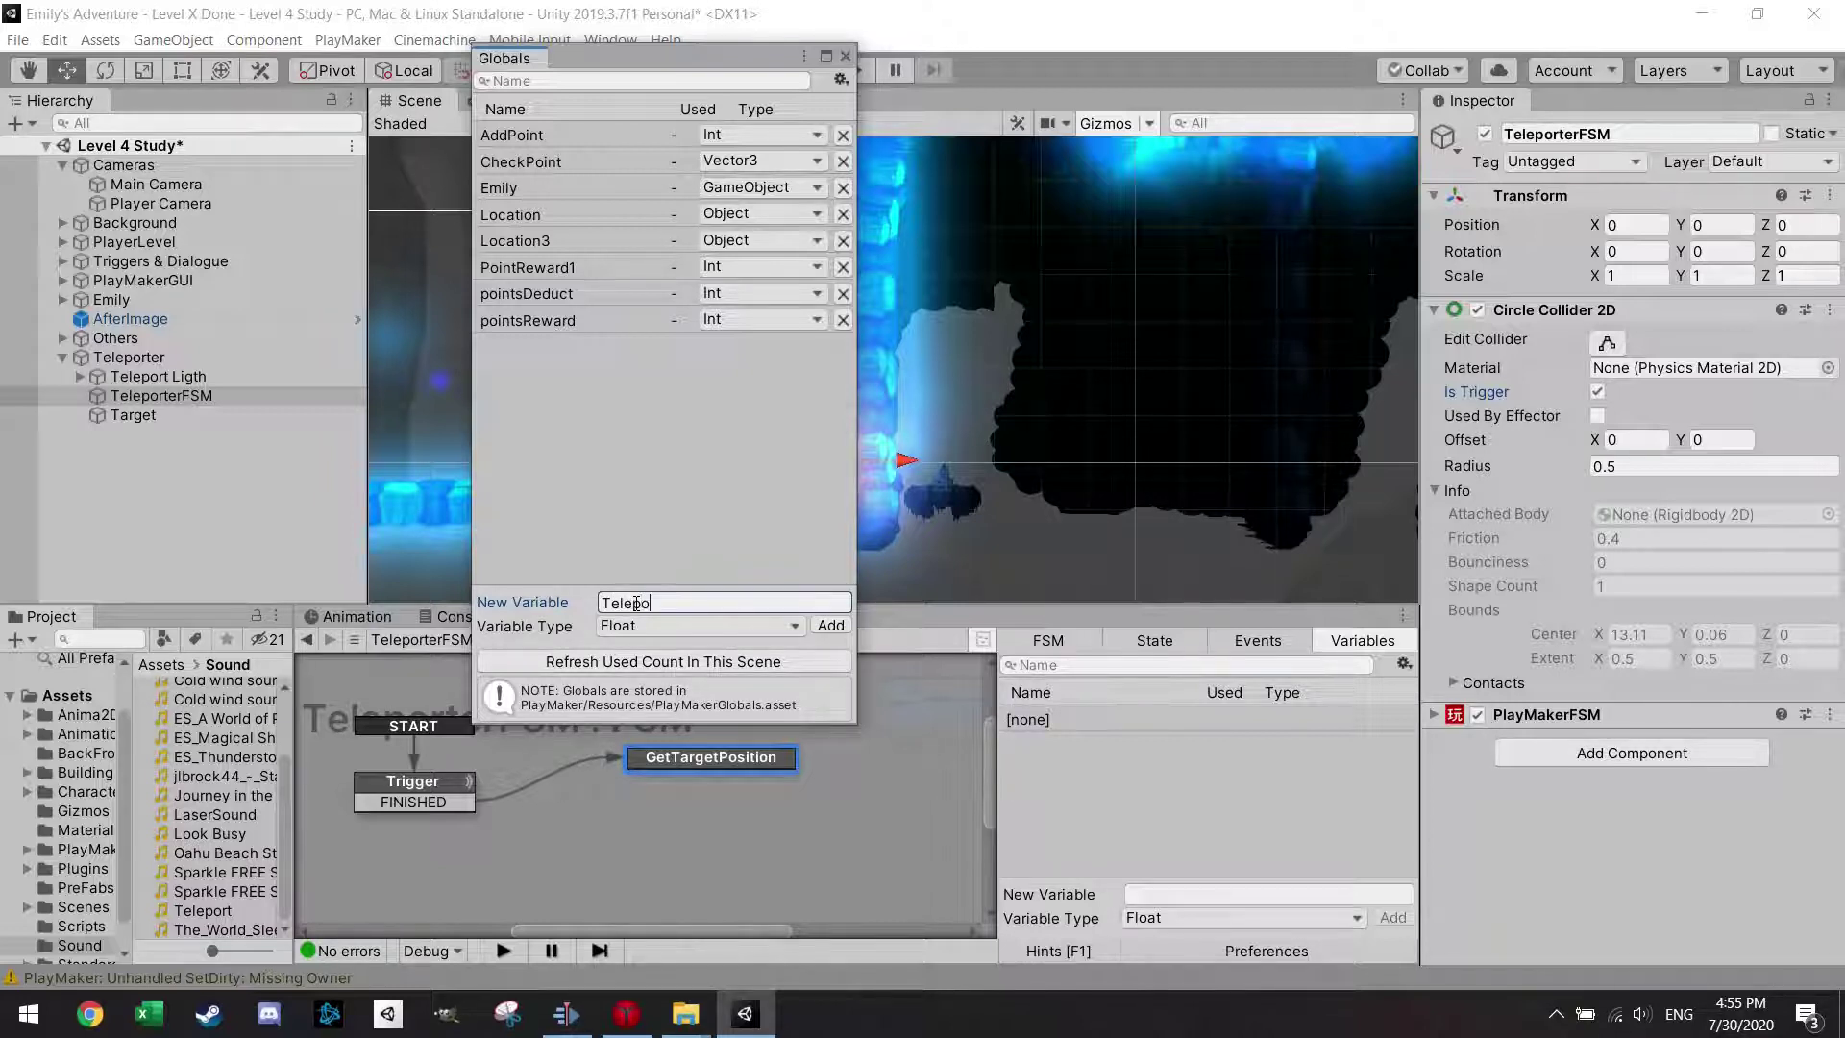
pyautogui.write('rt')
pyautogui.click(731, 627)
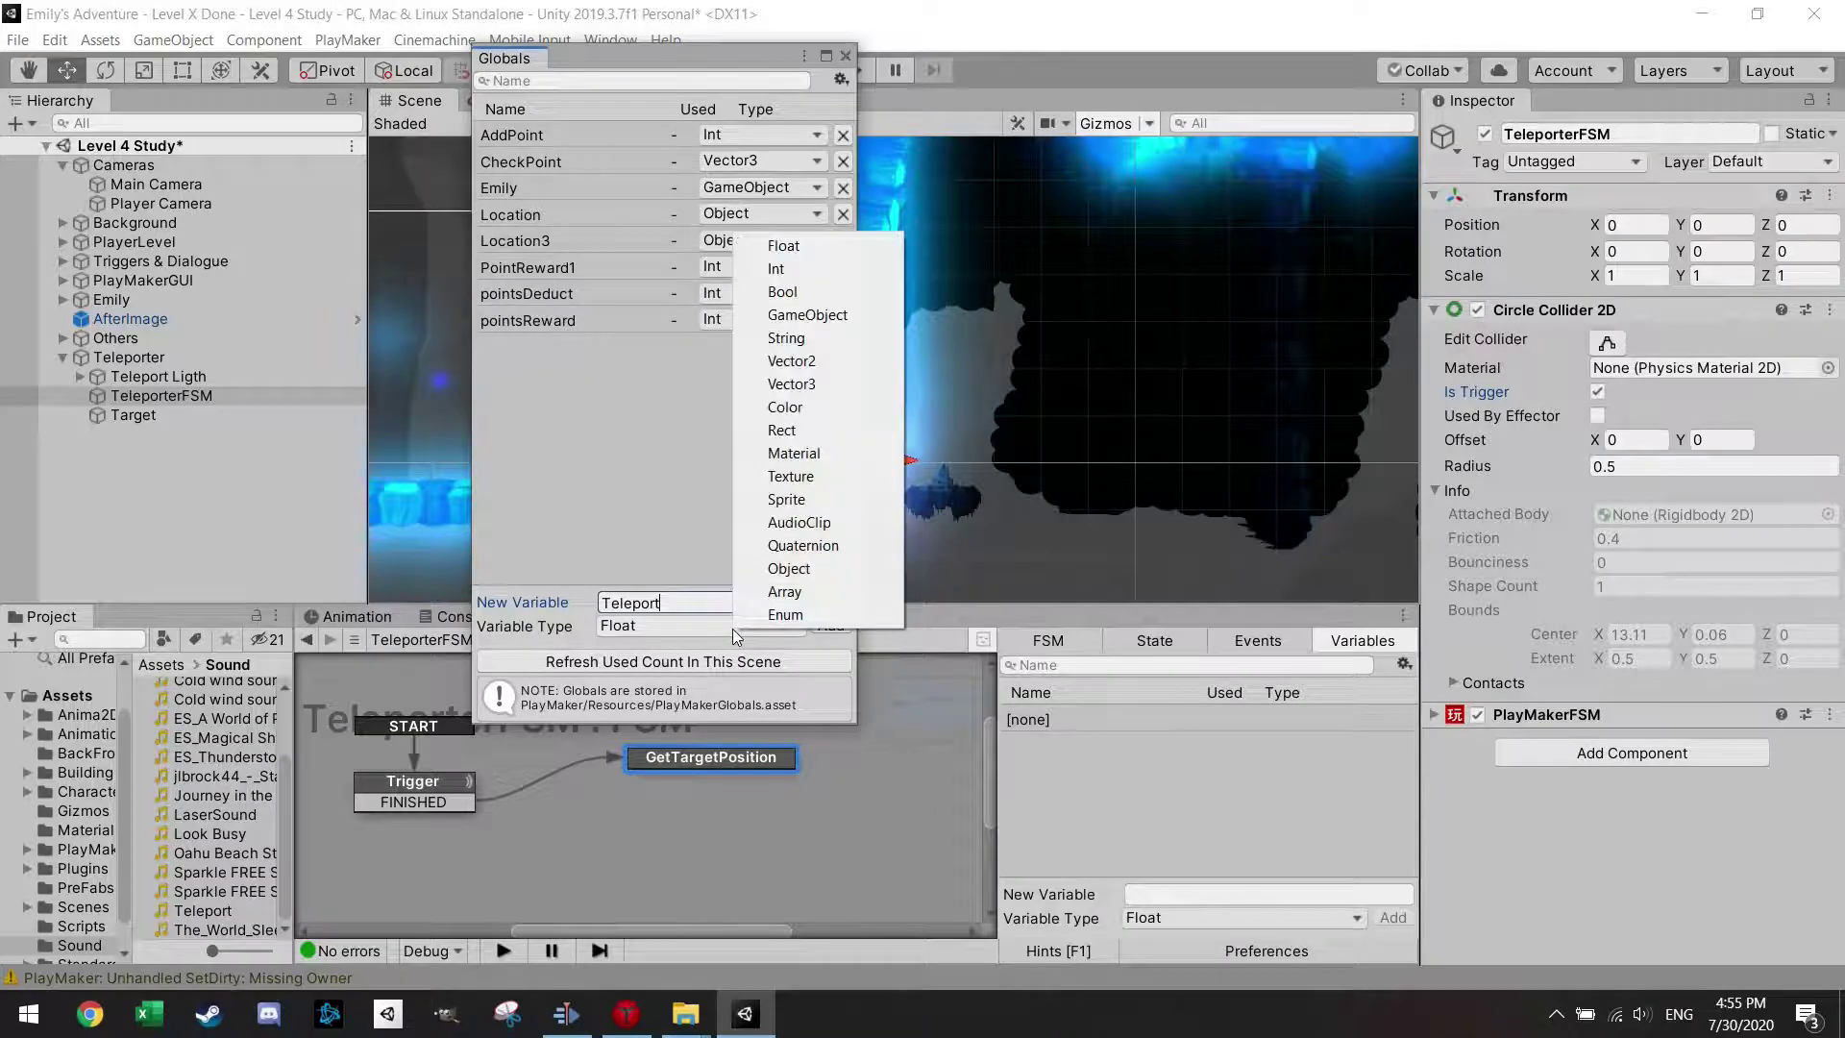
pyautogui.click(833, 387)
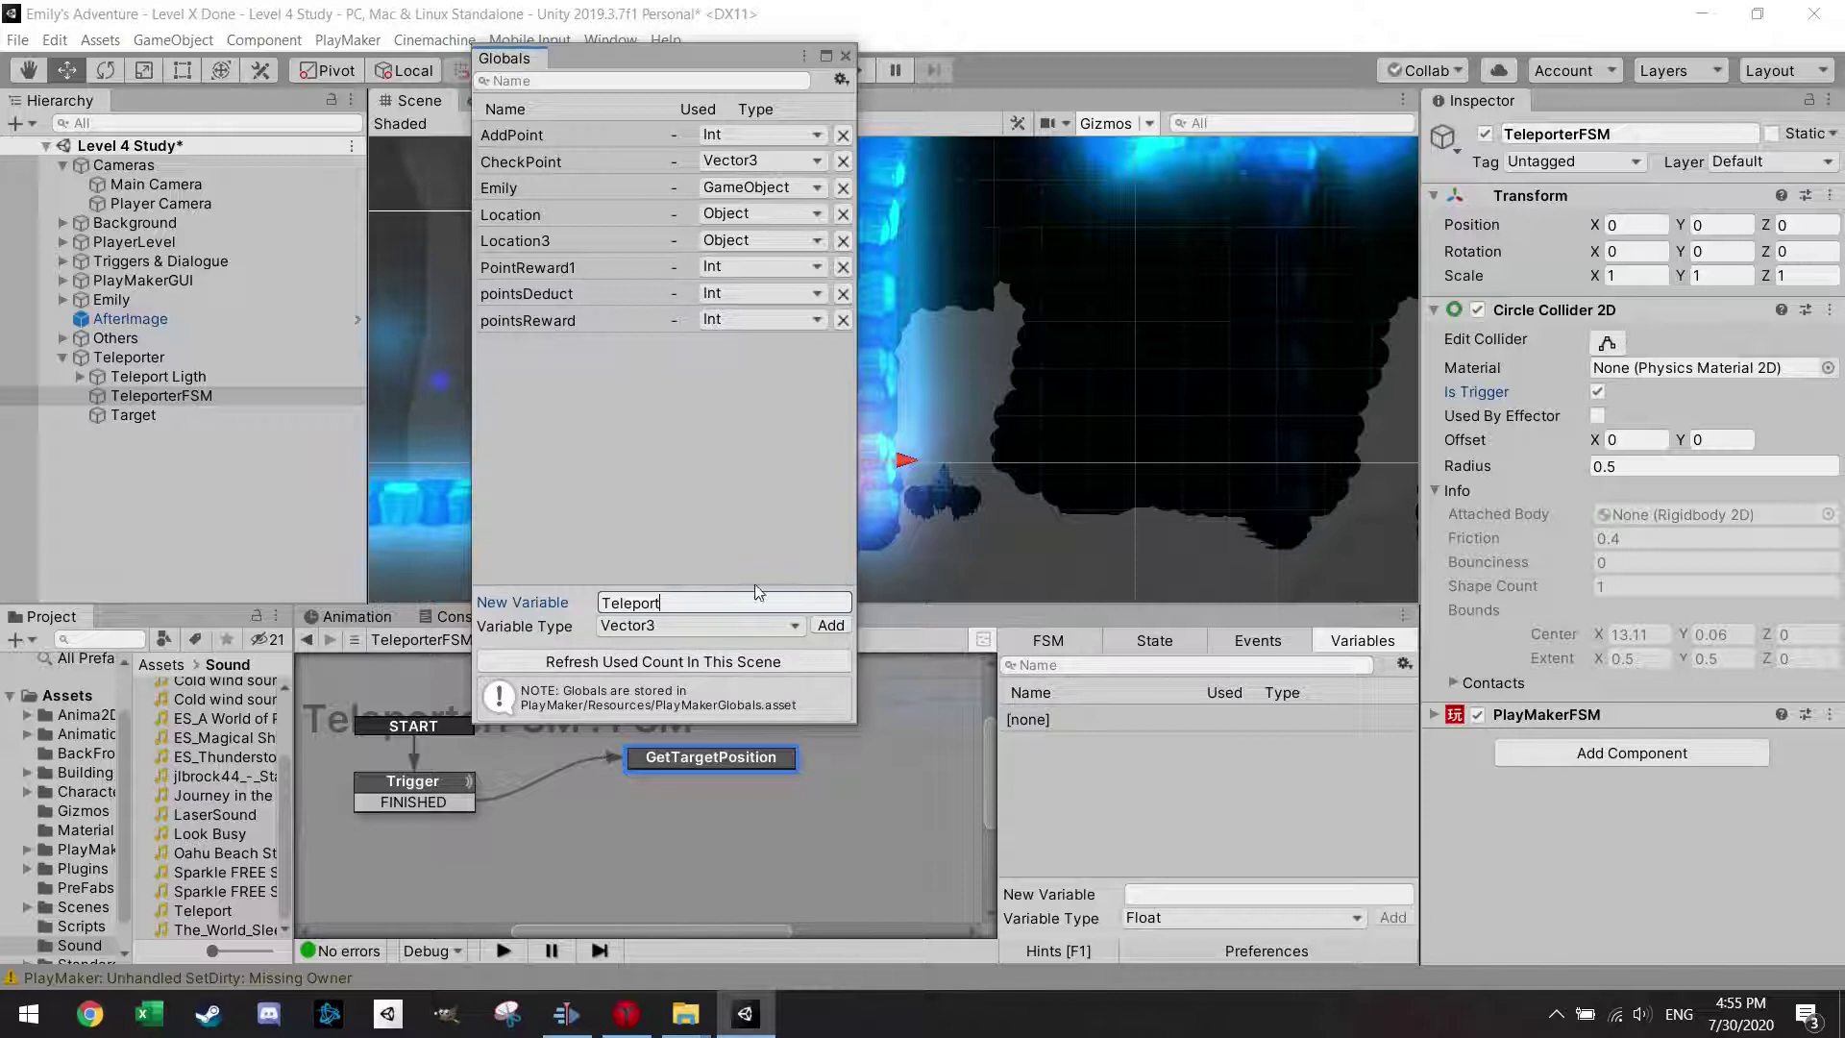
pyautogui.click(828, 626)
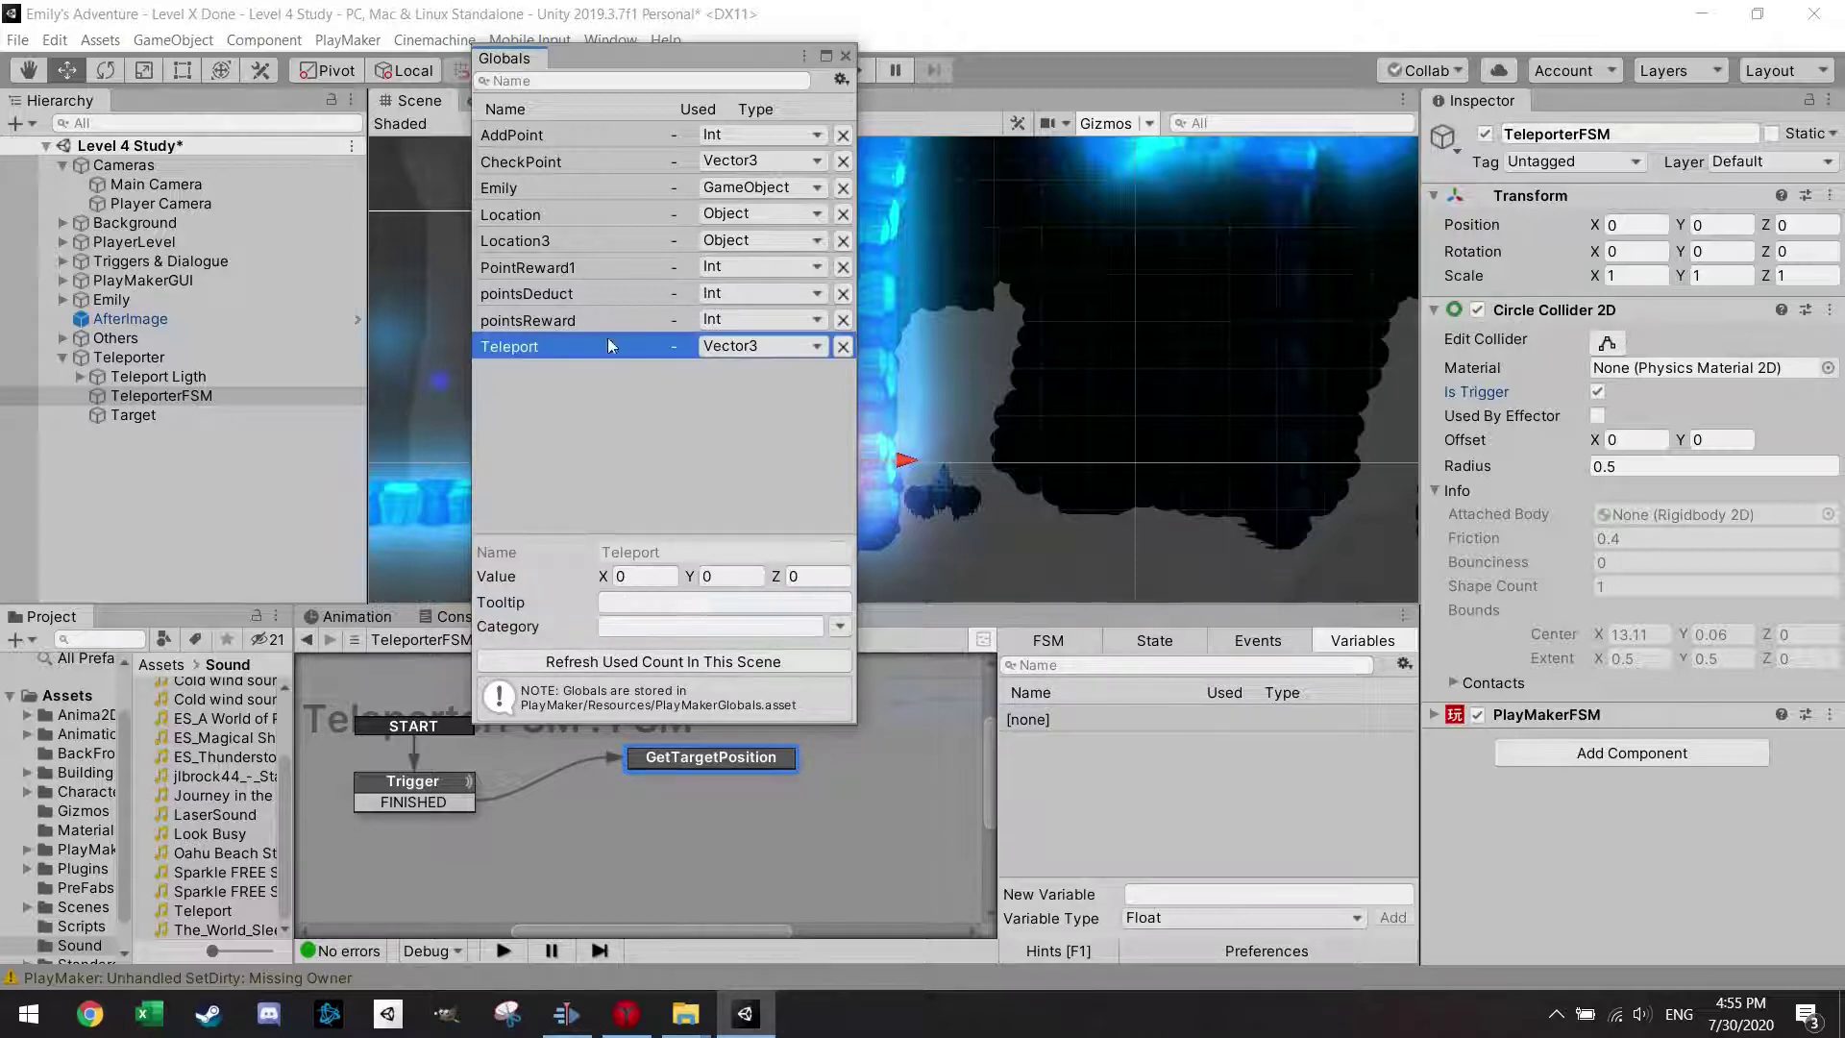
pyautogui.click(845, 56)
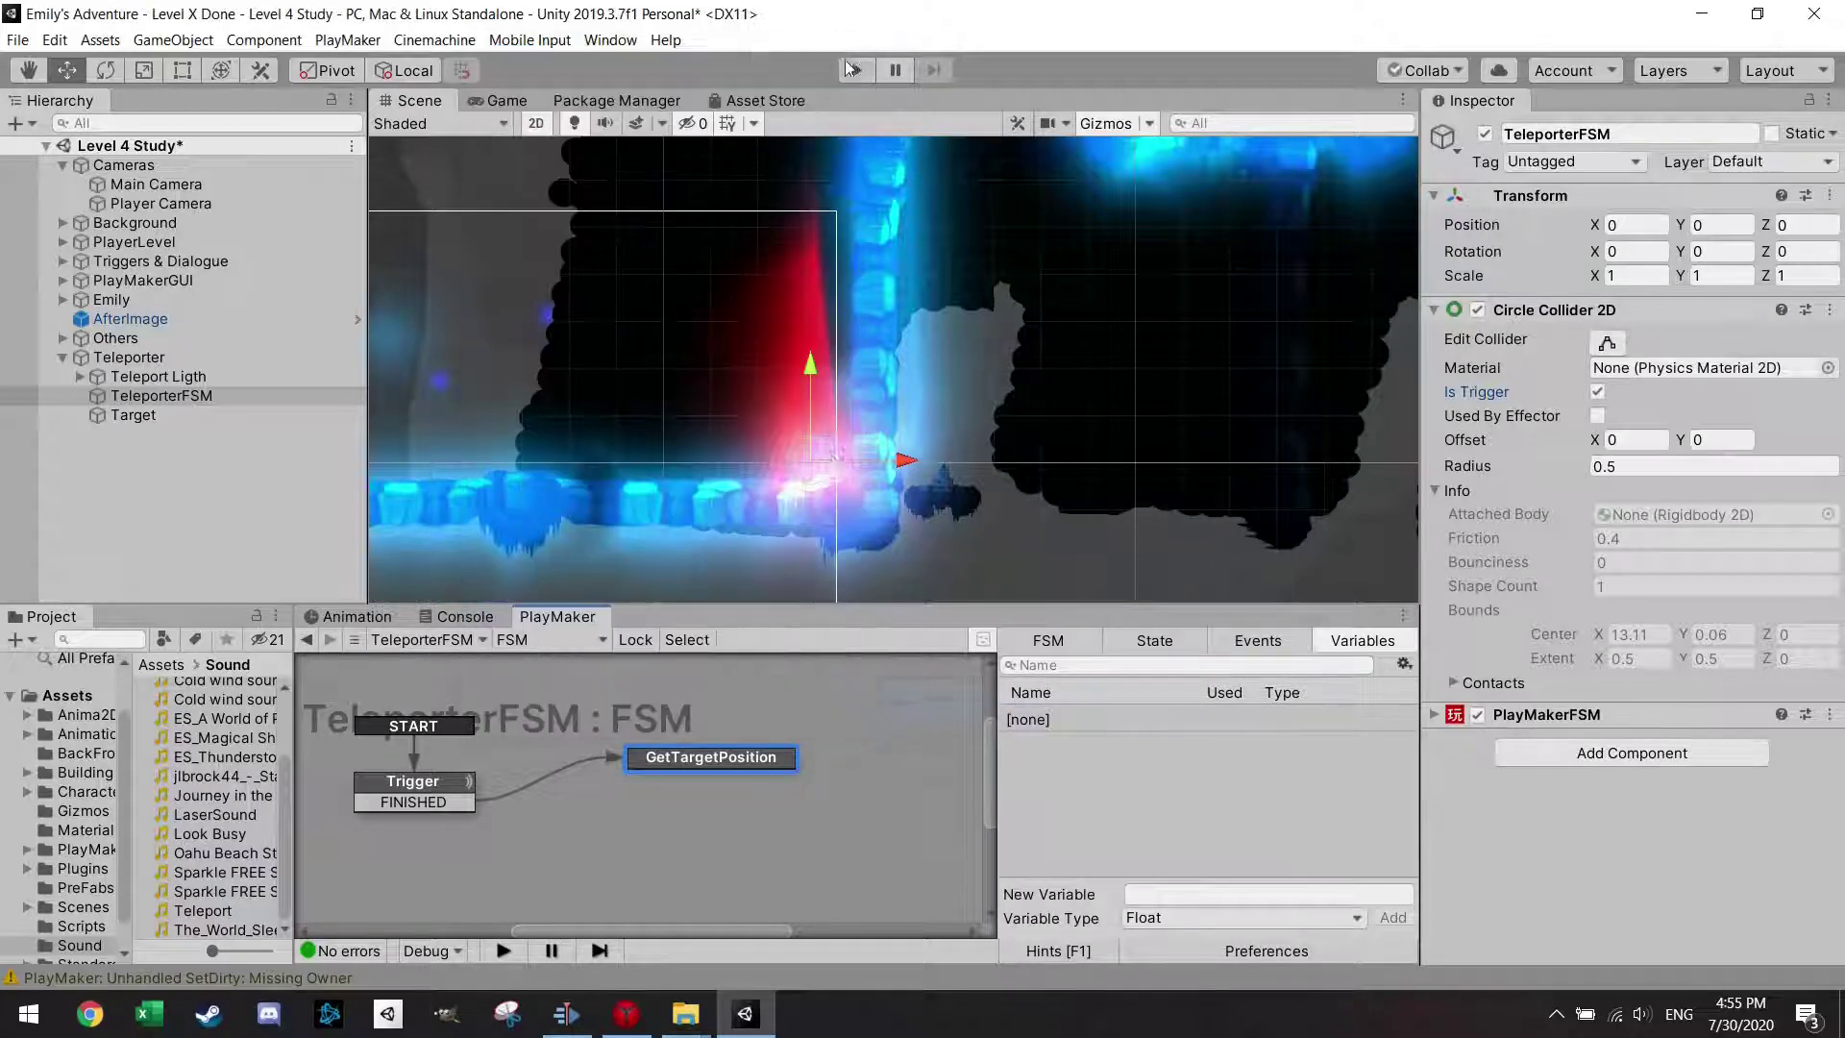
# Set Get Position's Vector output to the Globals > Teleport variable.
pyautogui.click(1169, 646)
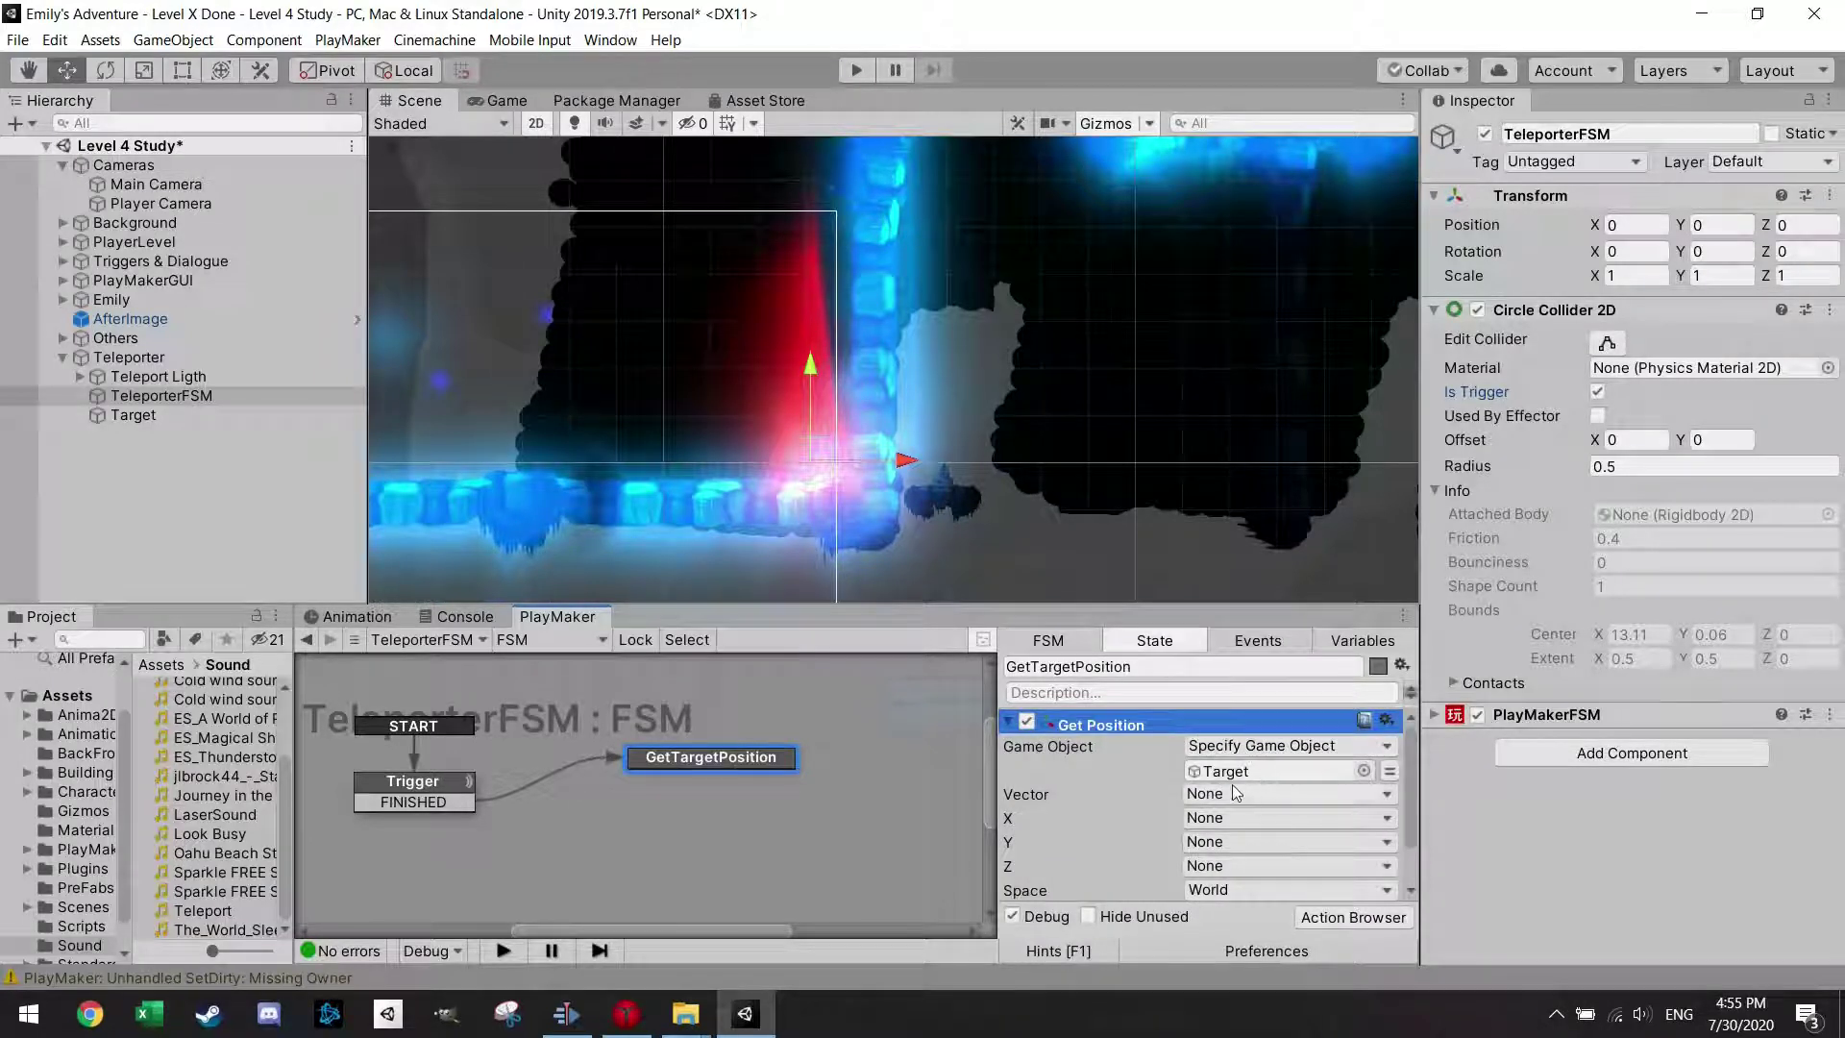
pyautogui.click(1272, 792)
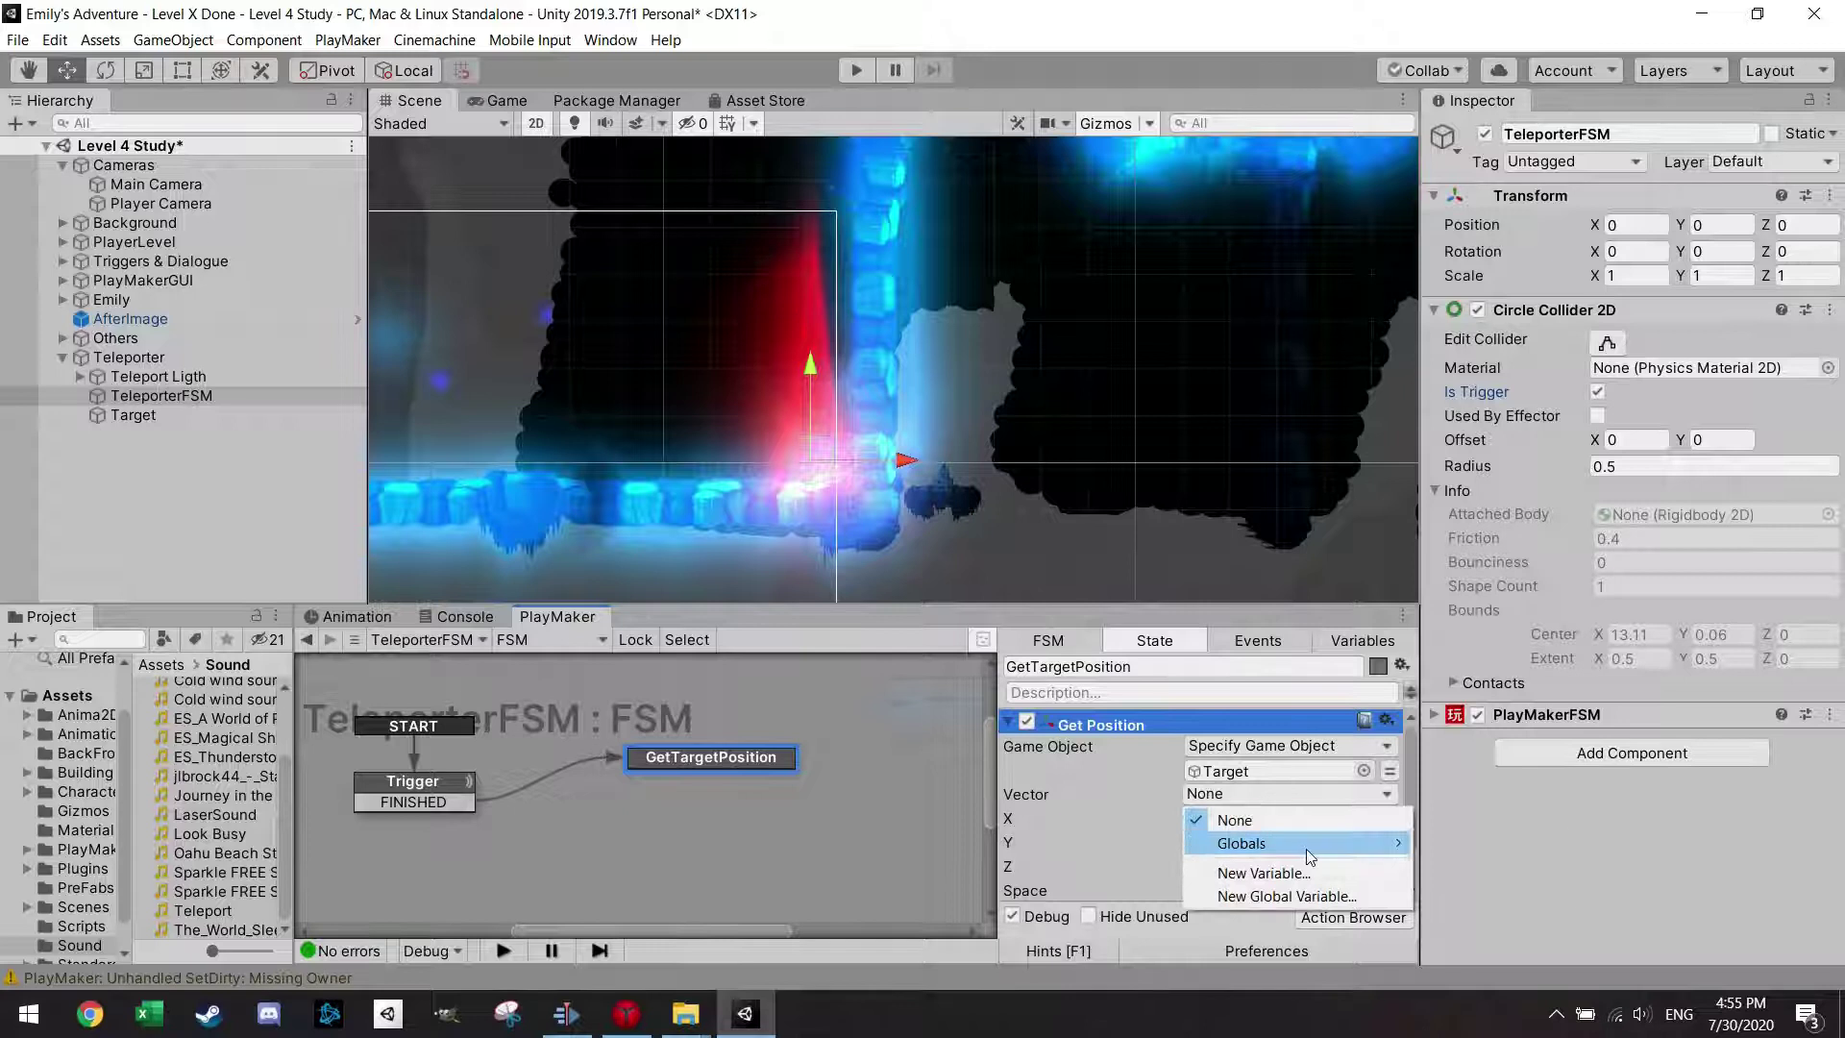
pyautogui.moveTo(1354, 856)
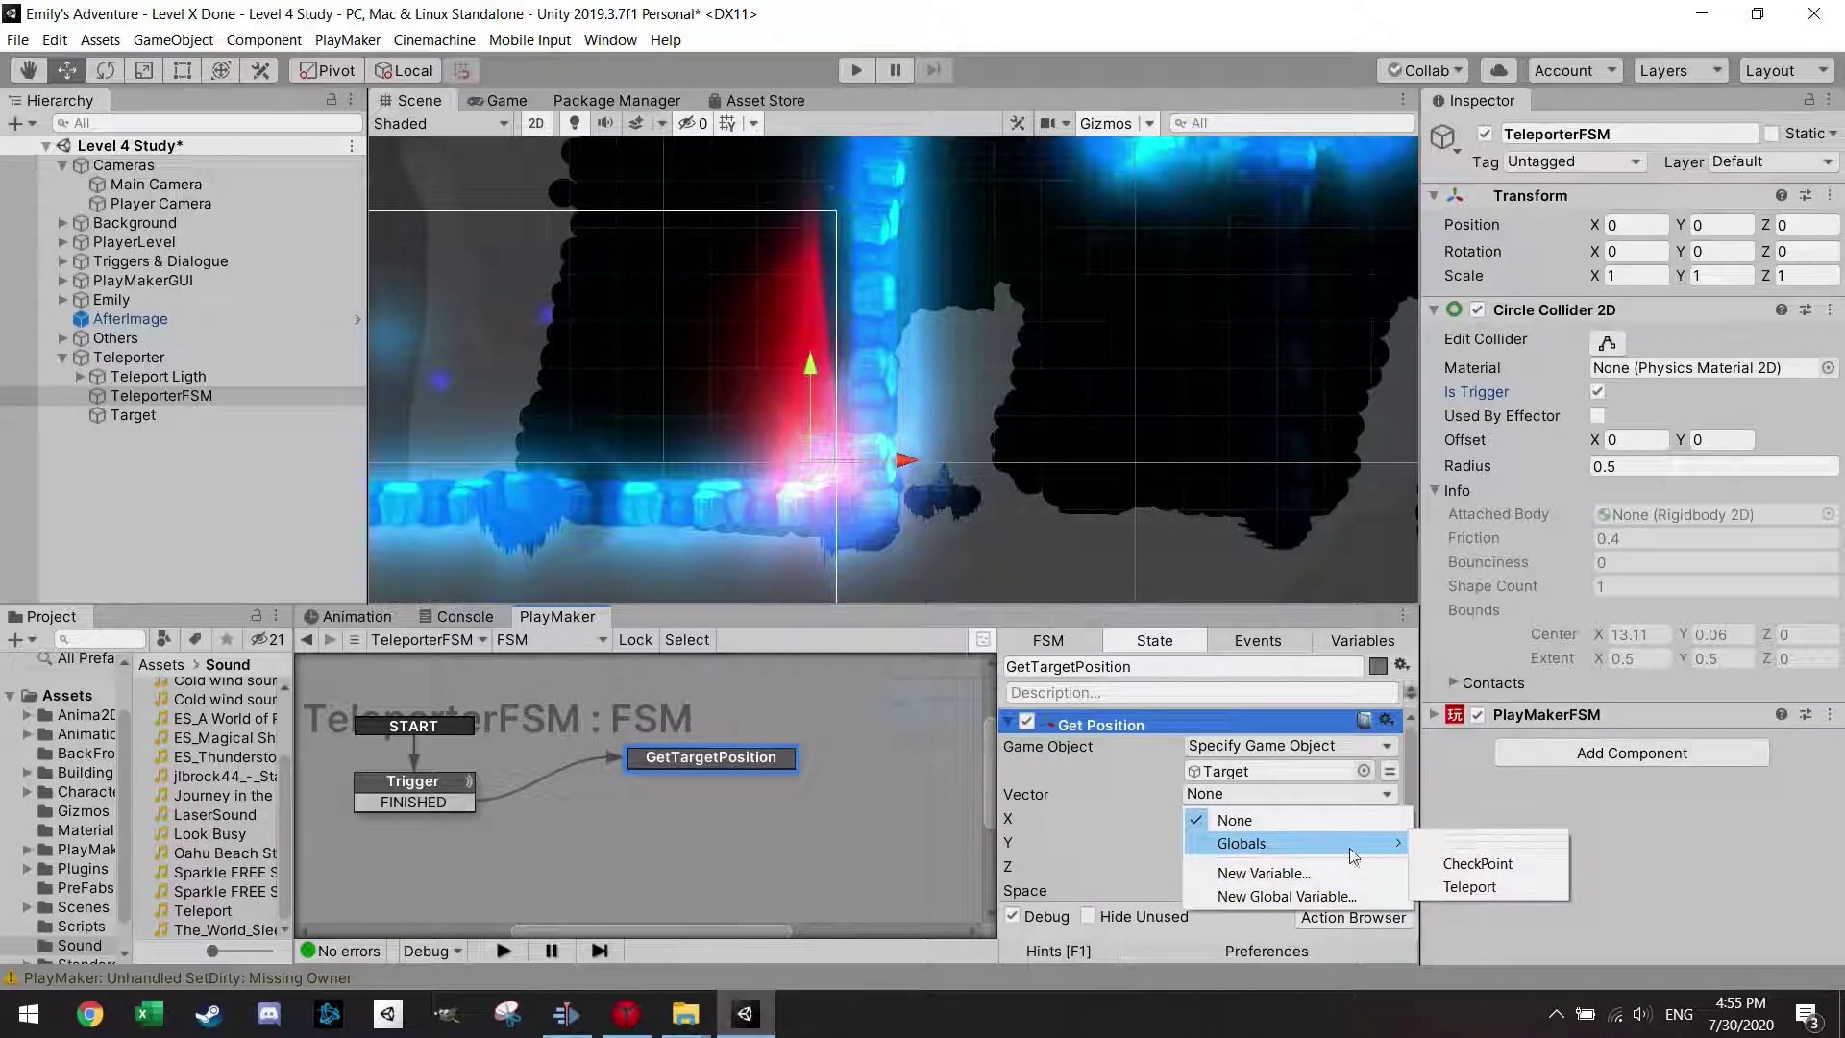
pyautogui.click(1486, 890)
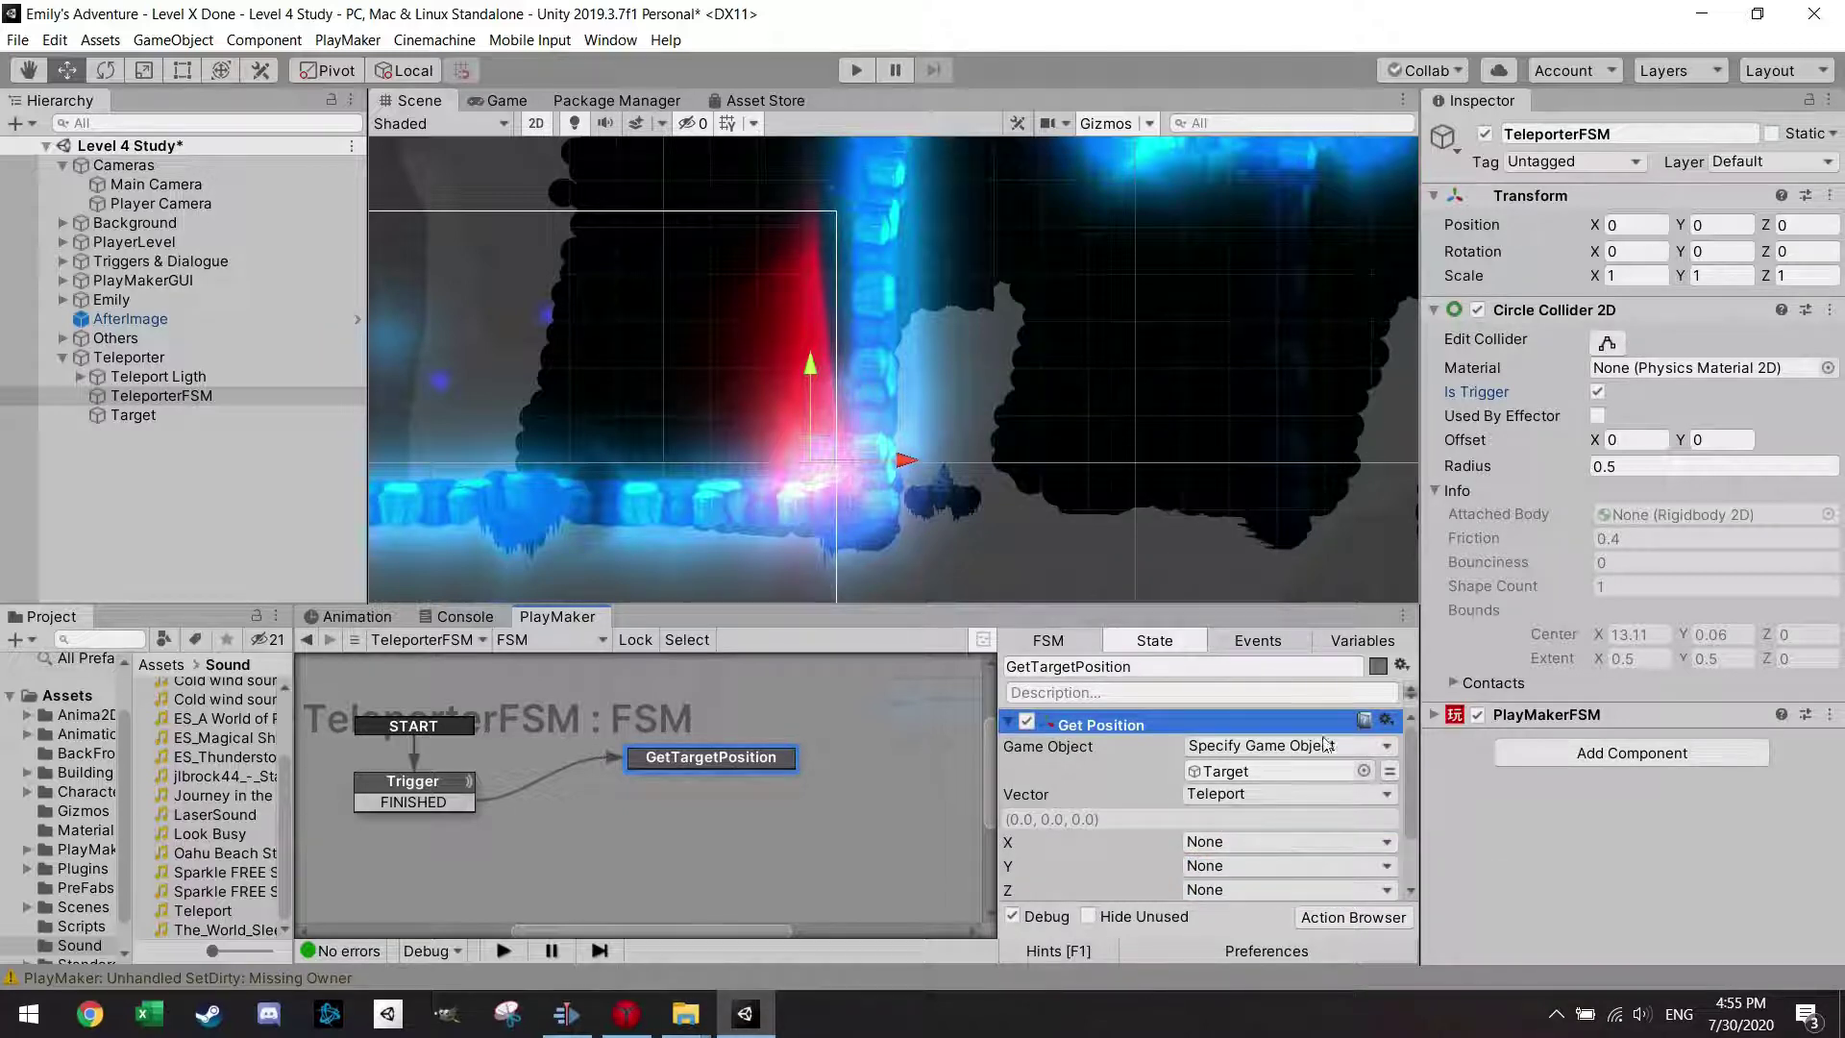
pyautogui.rightClick(734, 758)
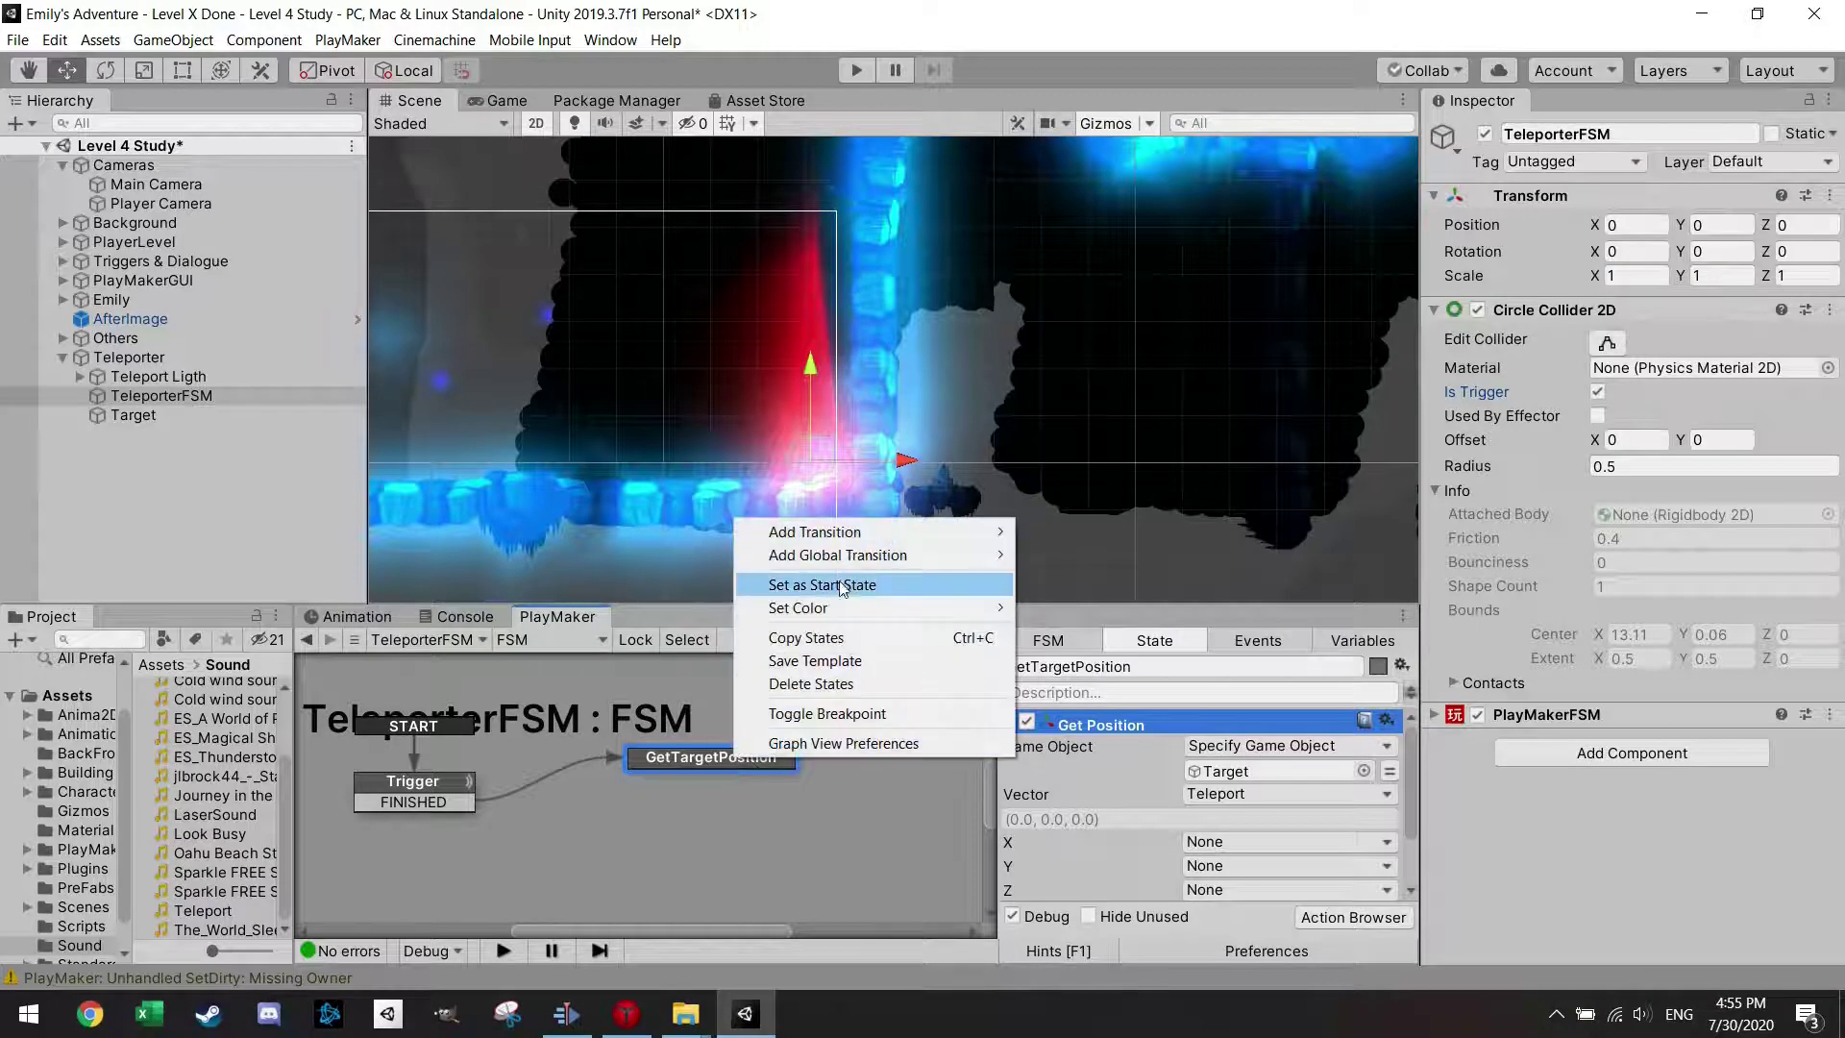
pyautogui.click(1409, 767)
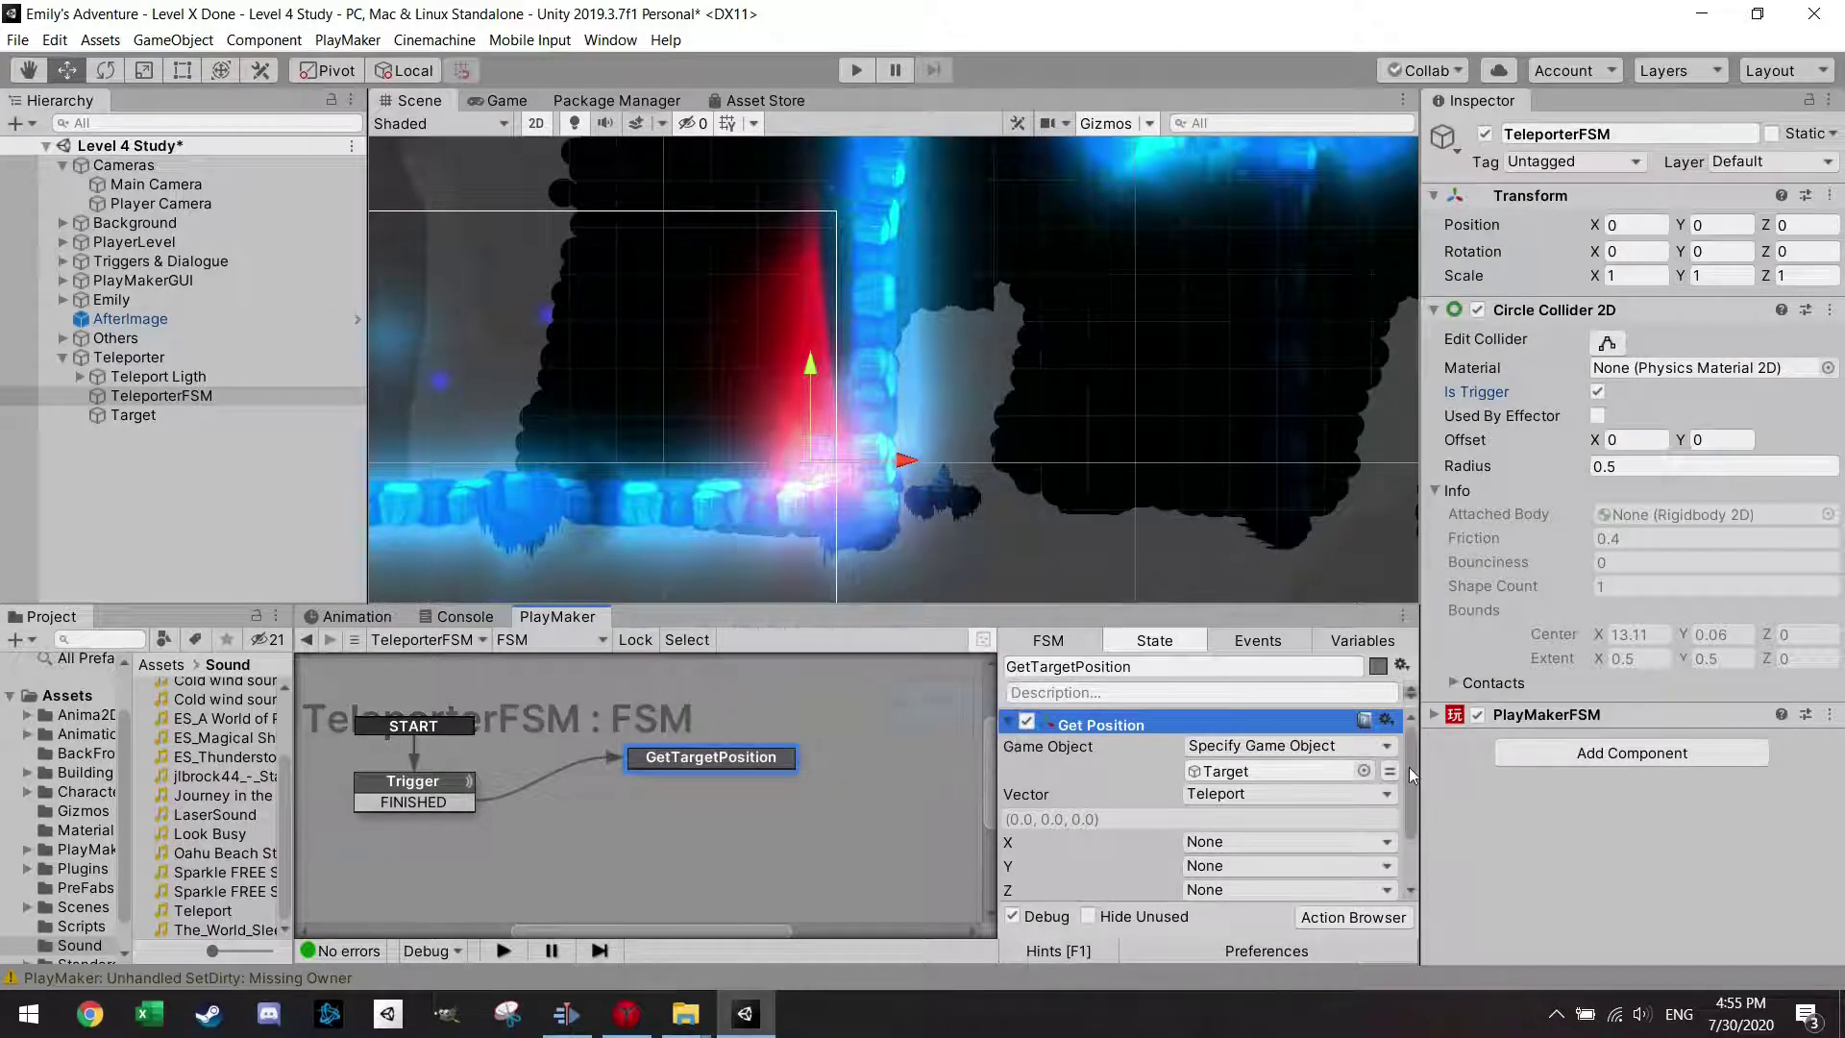
pyautogui.moveTo(1409, 767); pyautogui.dragTo(1411, 817)
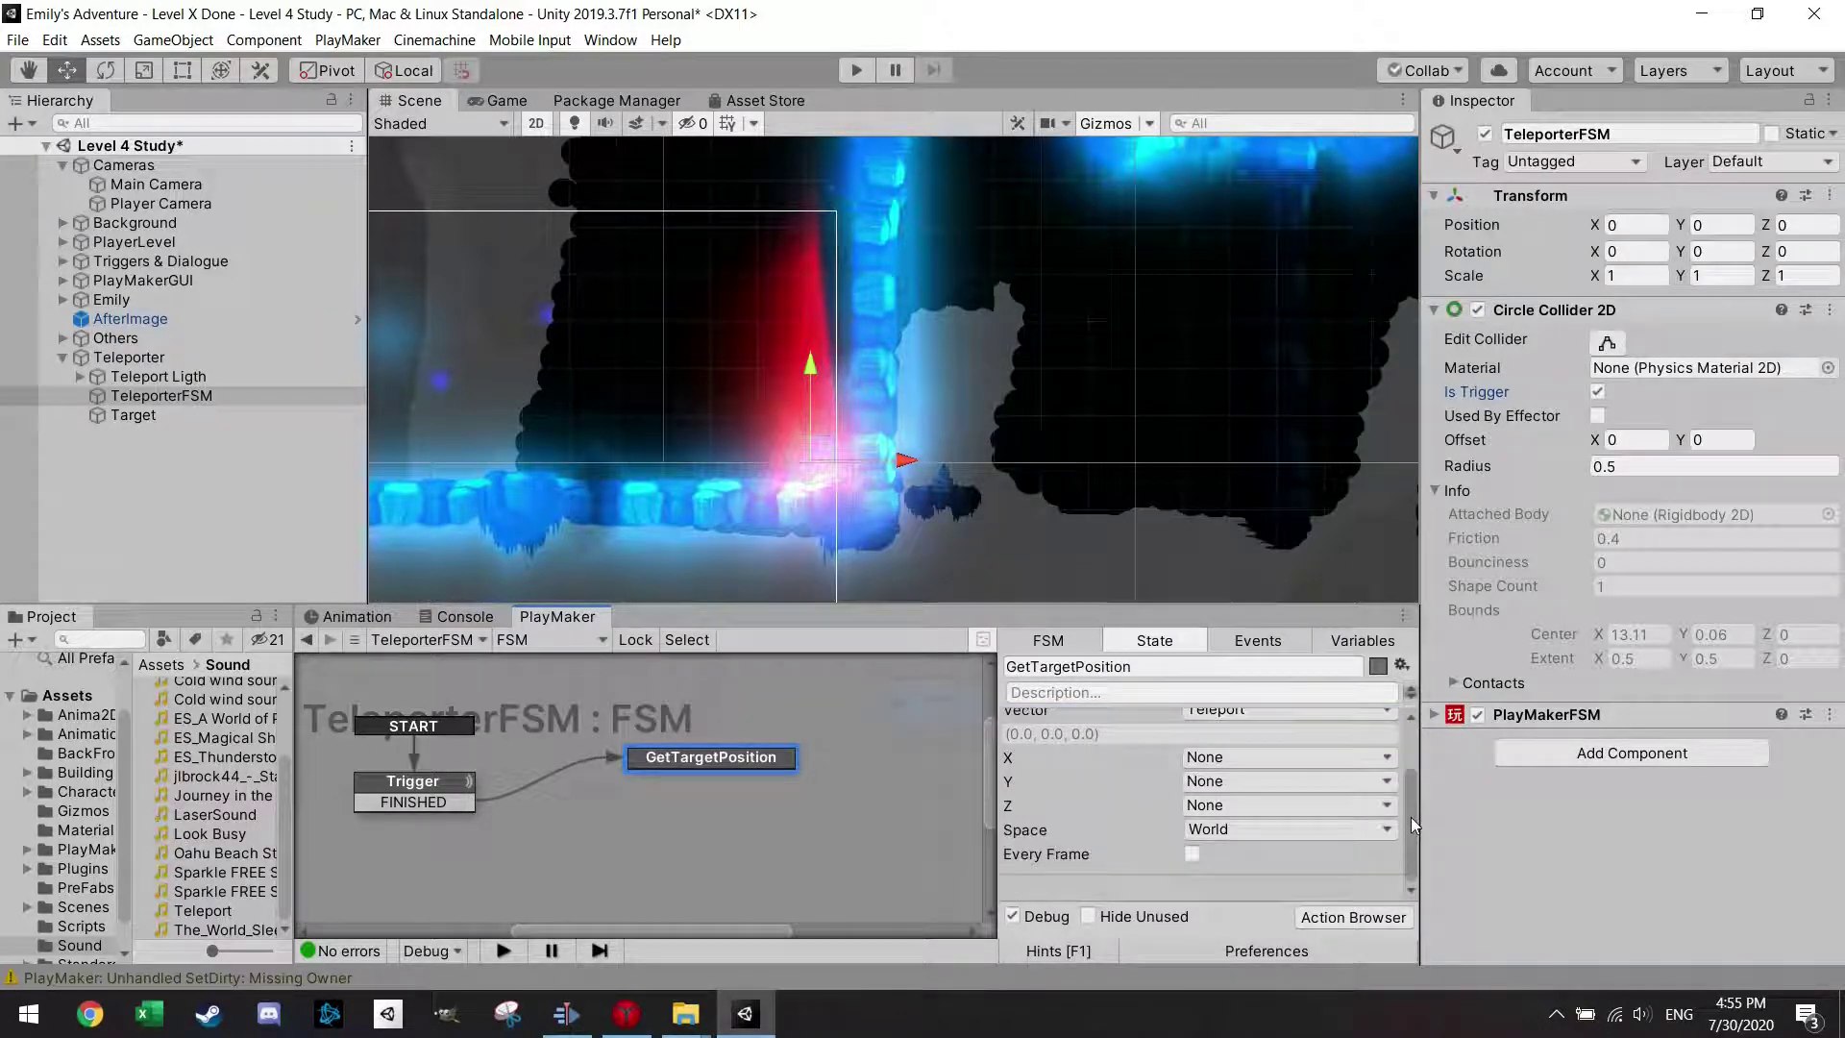
# Add a Camera Fade Out action to the GetTargetPosition state.
pyautogui.click(1355, 918)
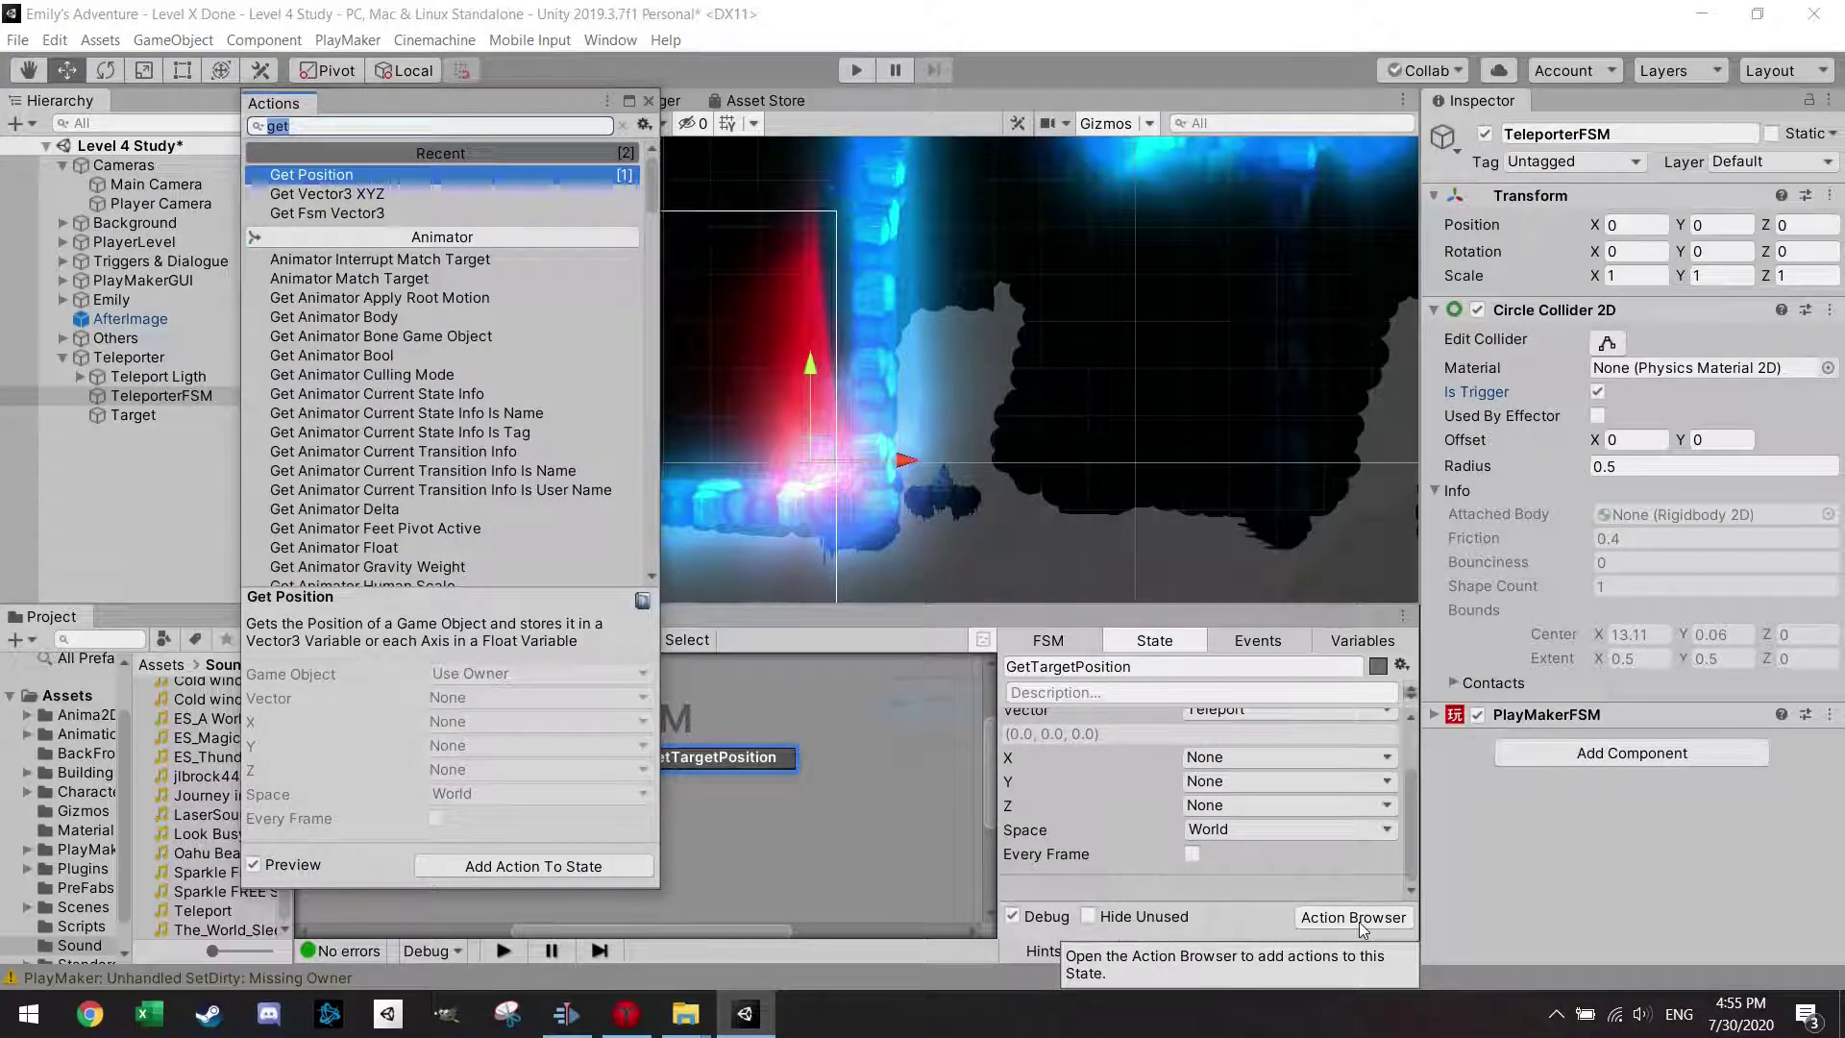
pyautogui.write('fade')
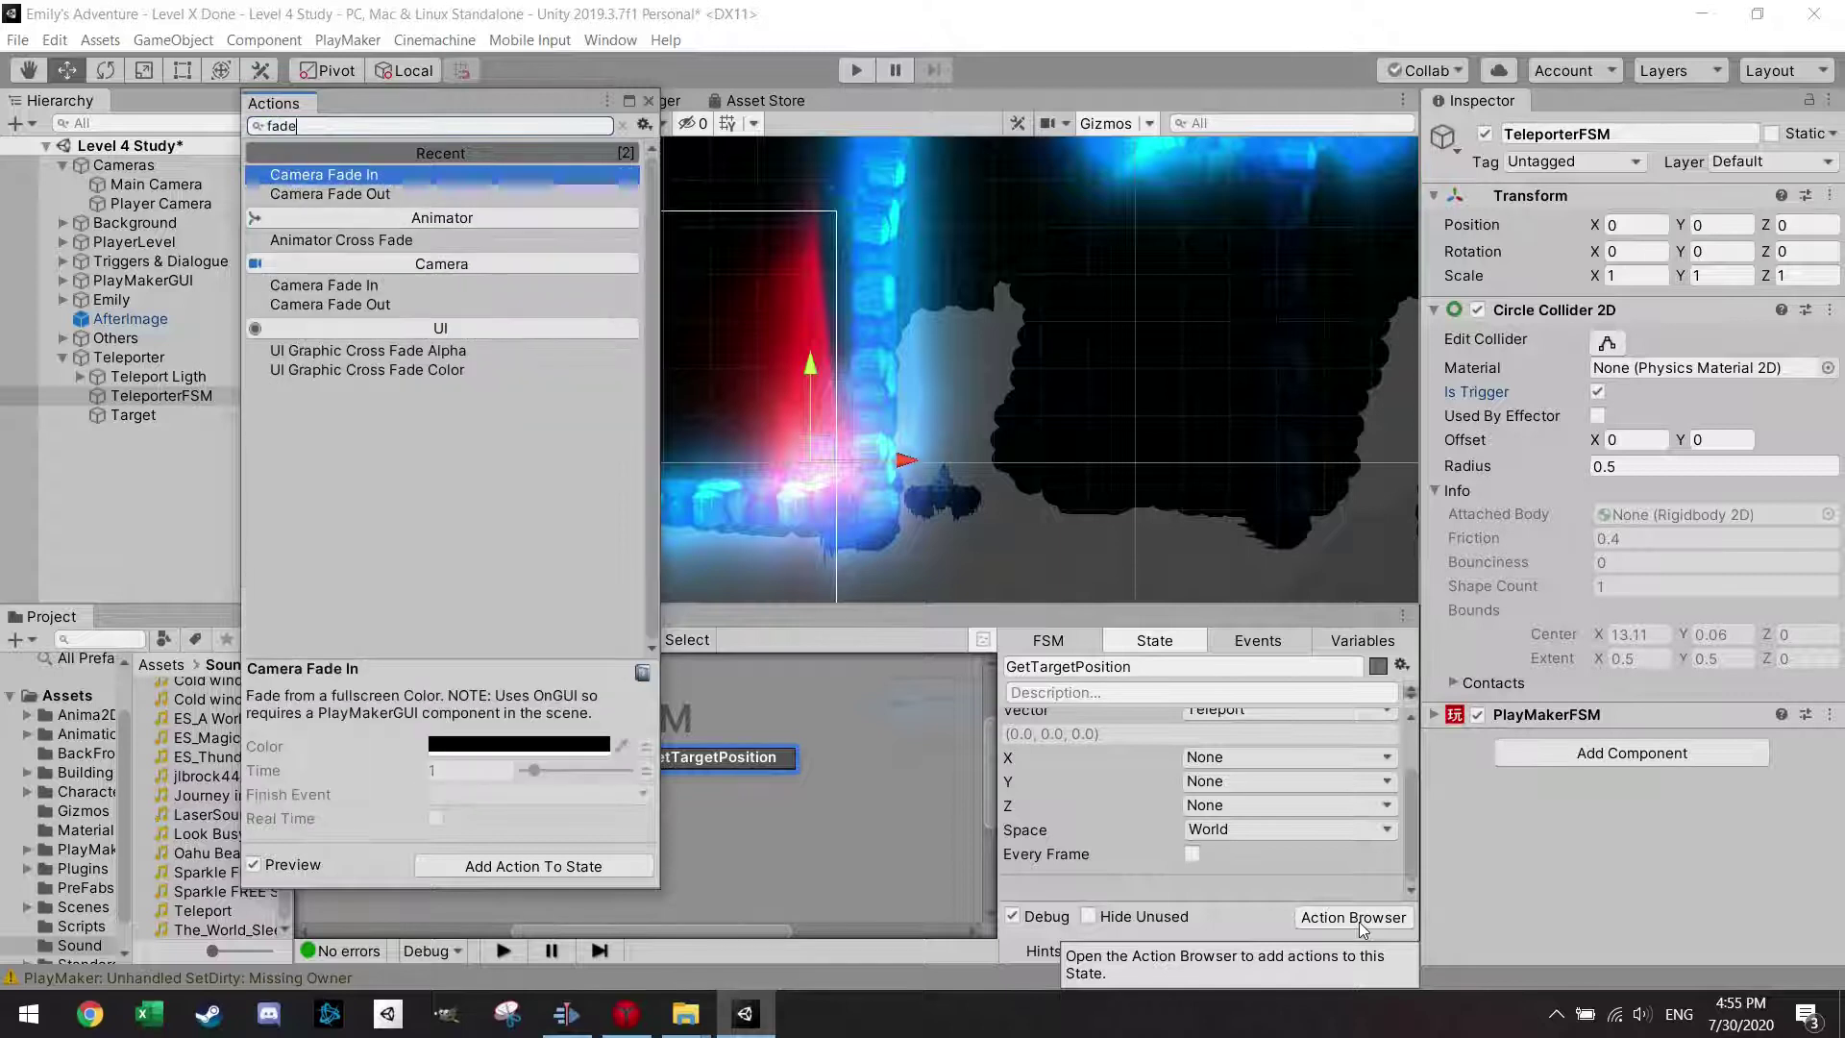
pyautogui.press('Down')
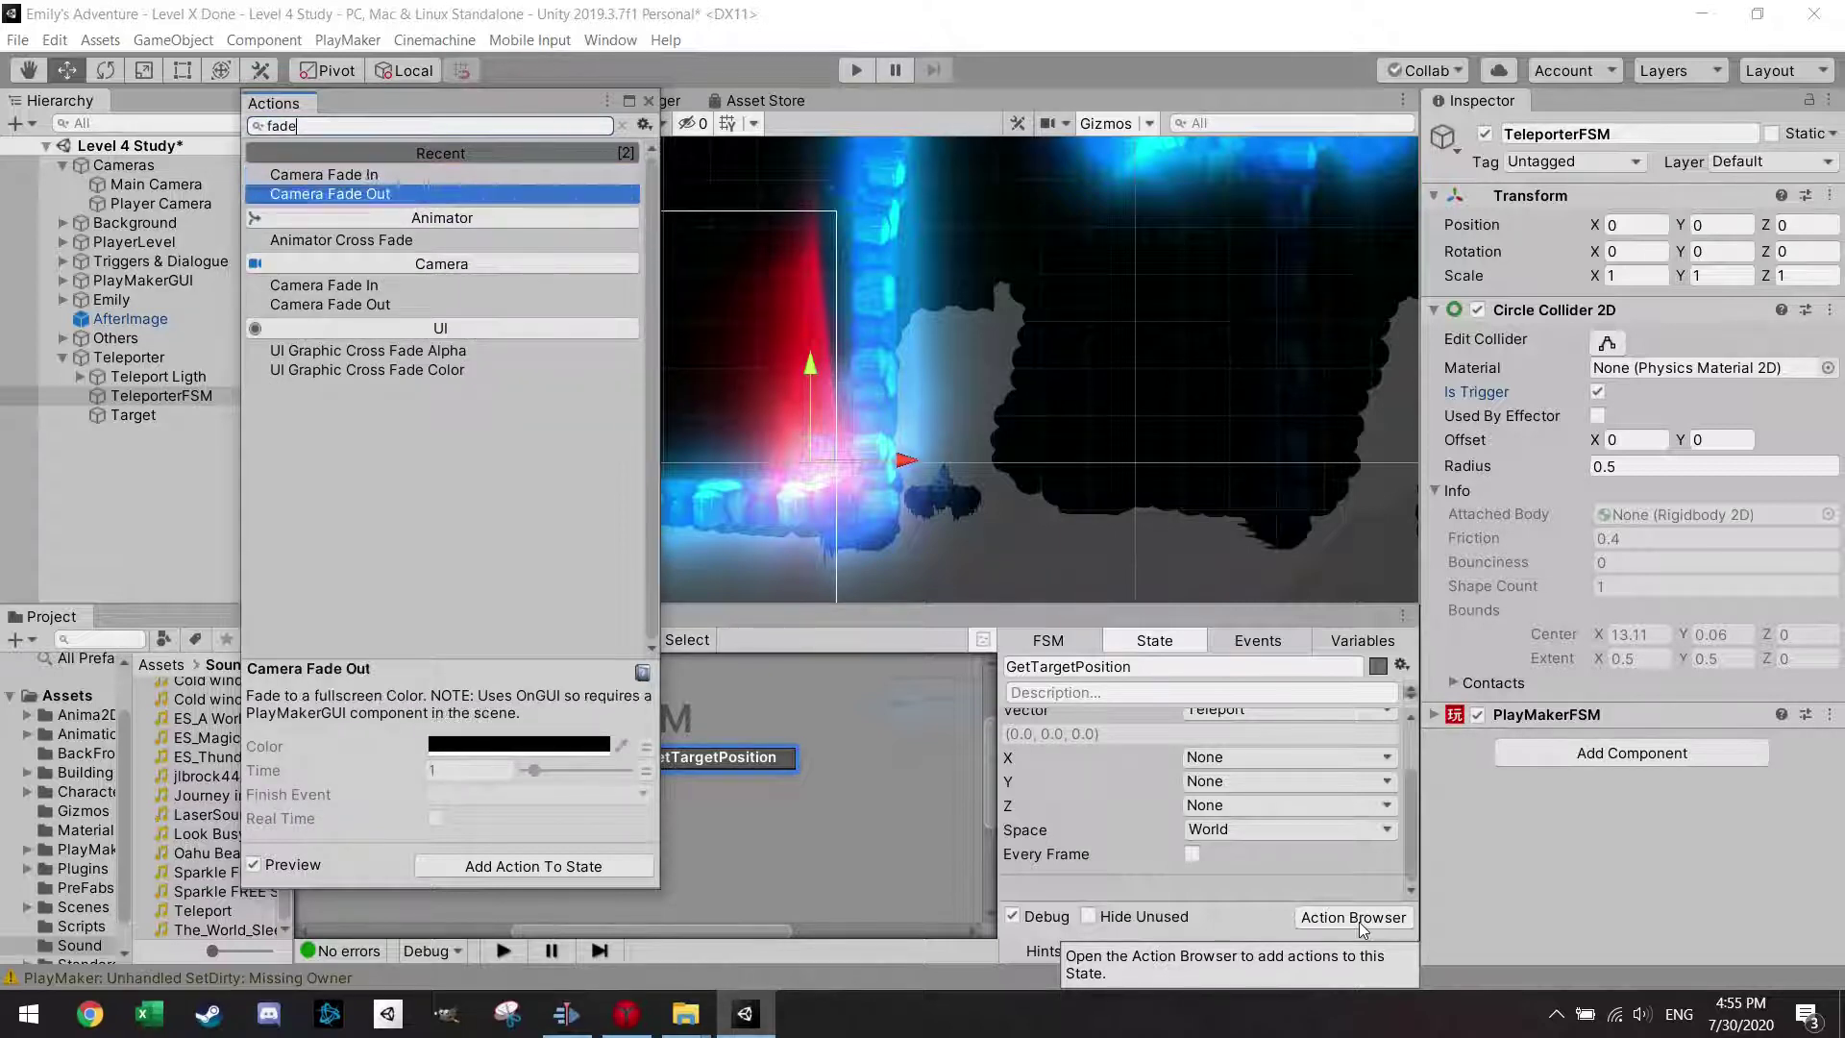
pyautogui.press('Return')
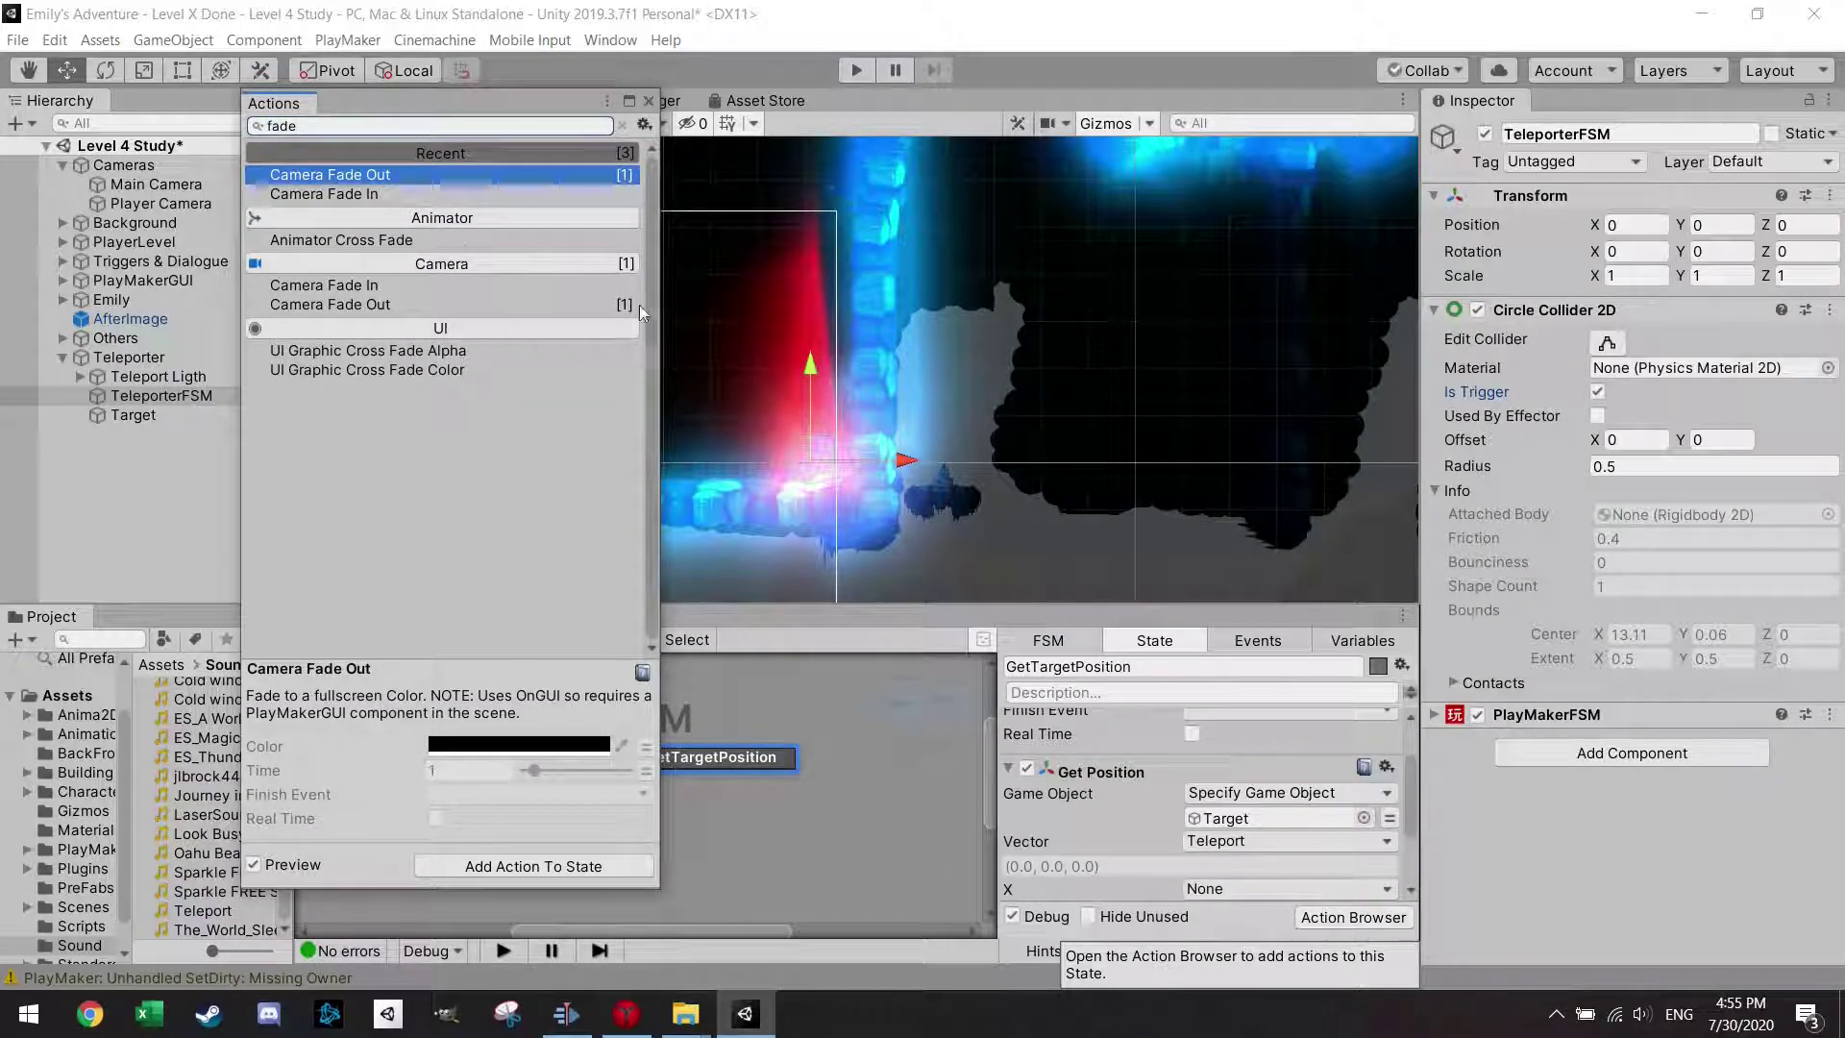
pyautogui.click(649, 101)
# Set the fade-out colour to red with Alpha 175.
pyautogui.scroll(2, 1149, 751)
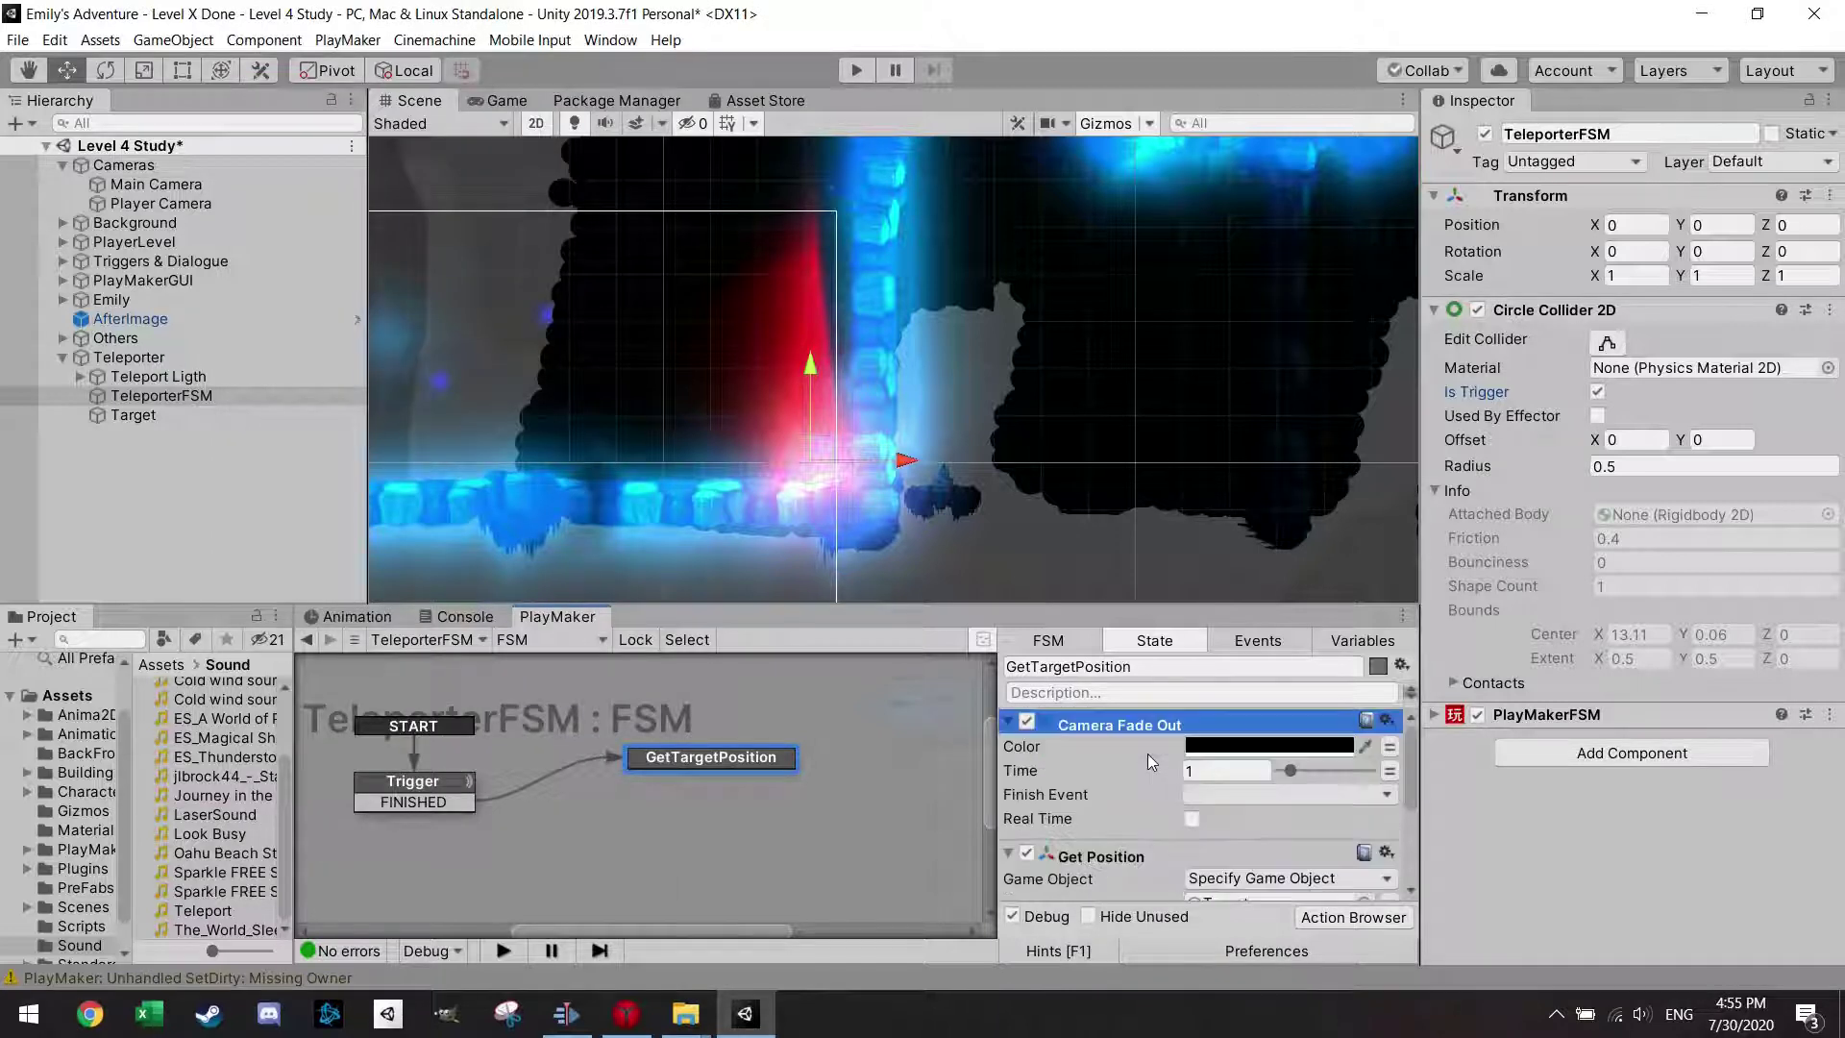
pyautogui.click(1324, 747)
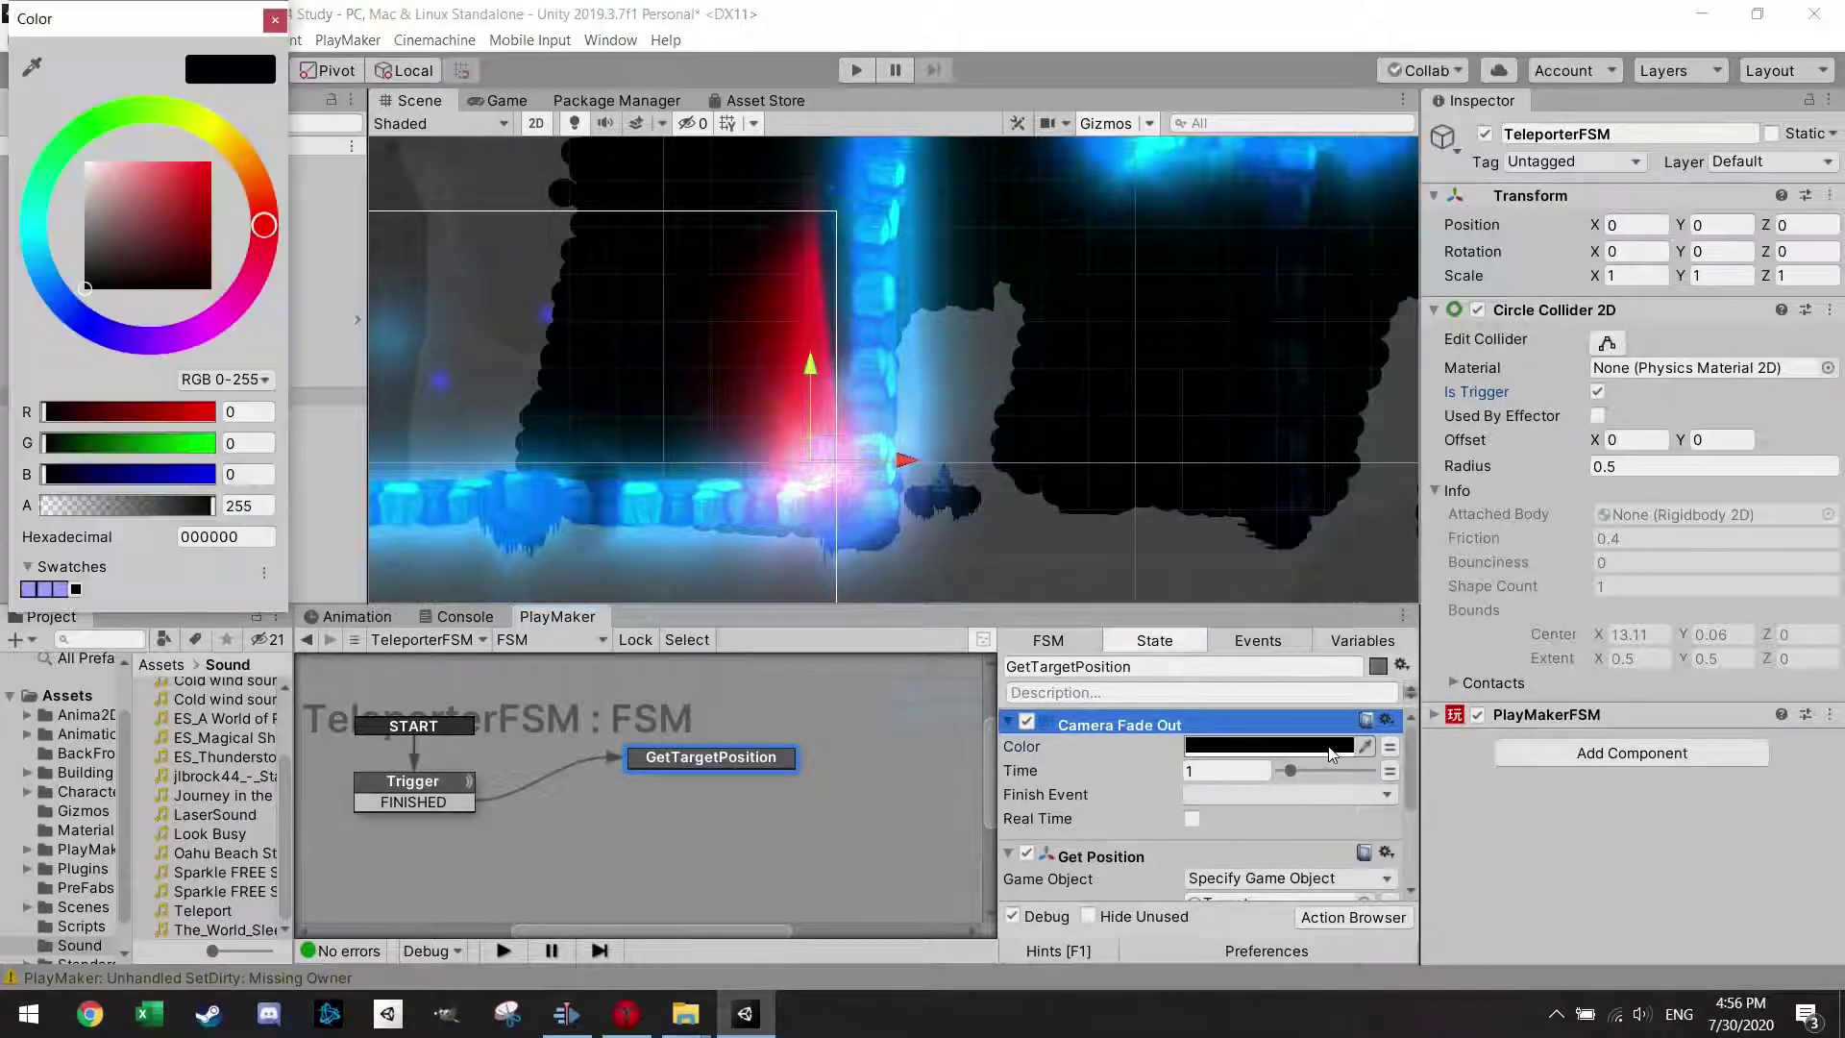
pyautogui.moveTo(197, 185); pyautogui.dragTo(211, 168)
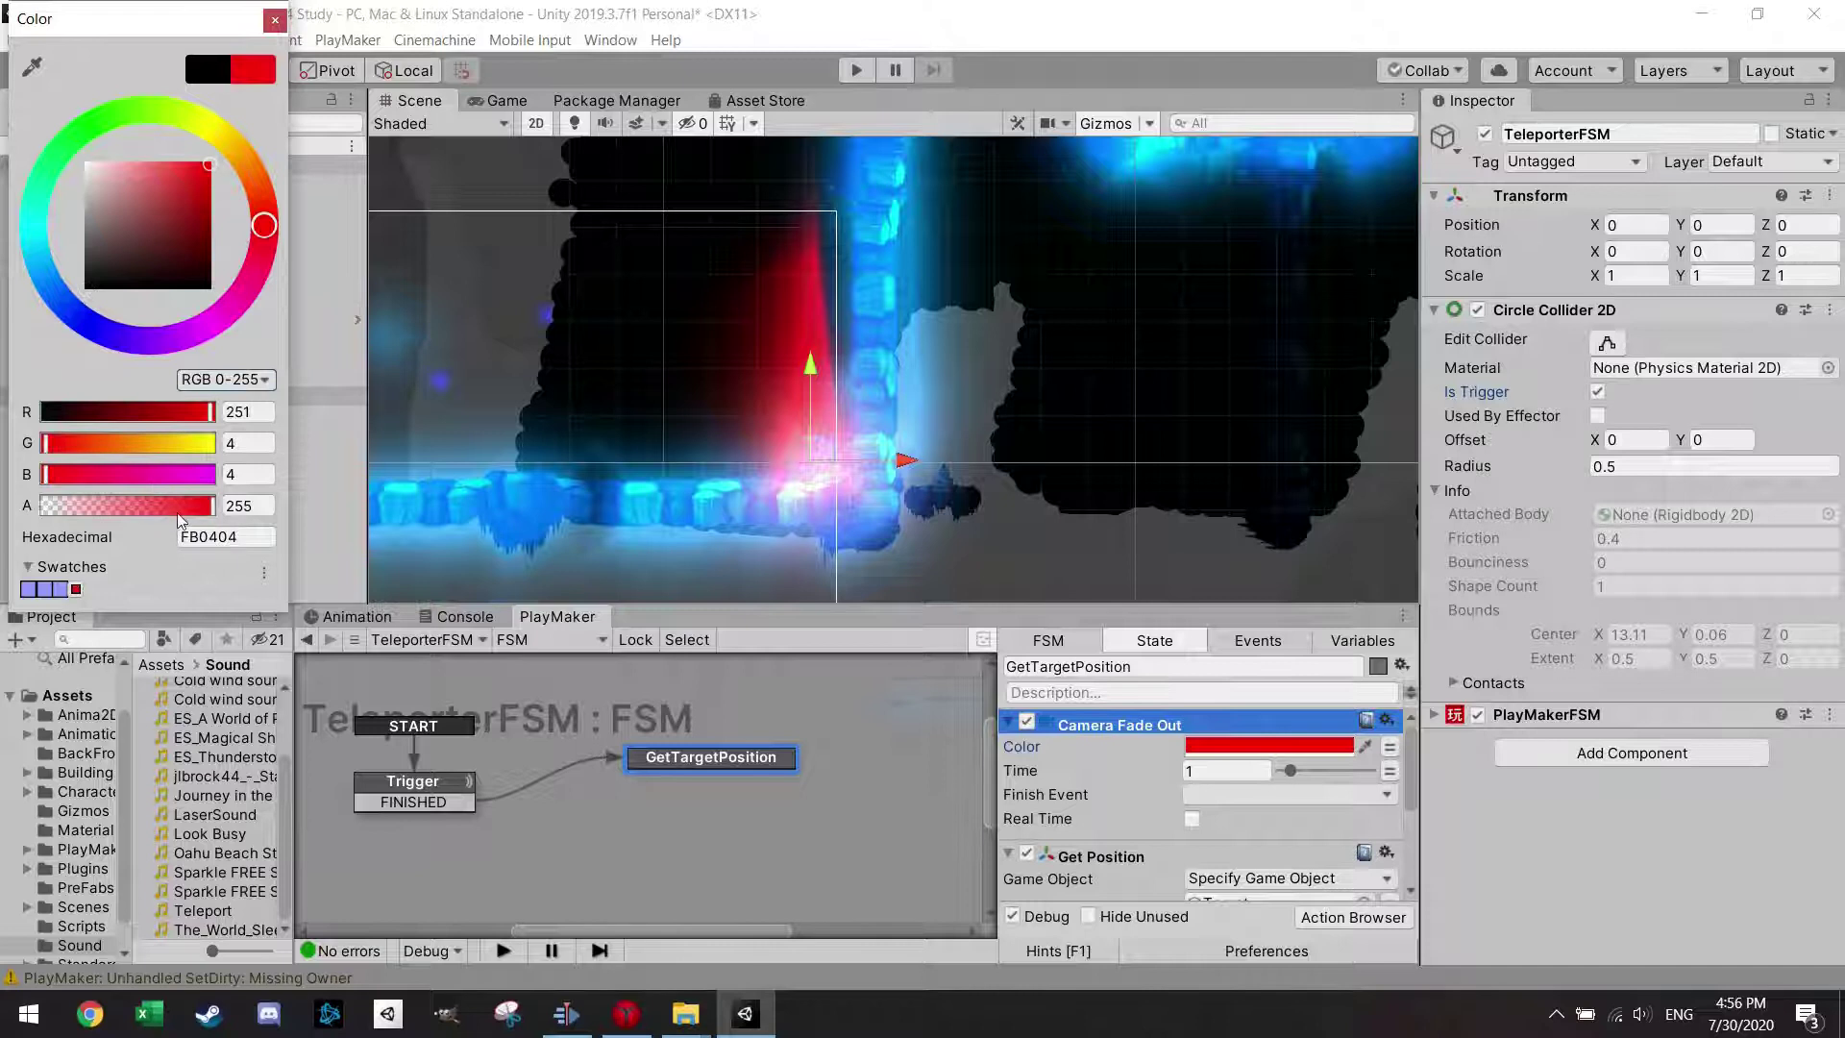
pyautogui.moveTo(185, 506); pyautogui.dragTo(164, 506)
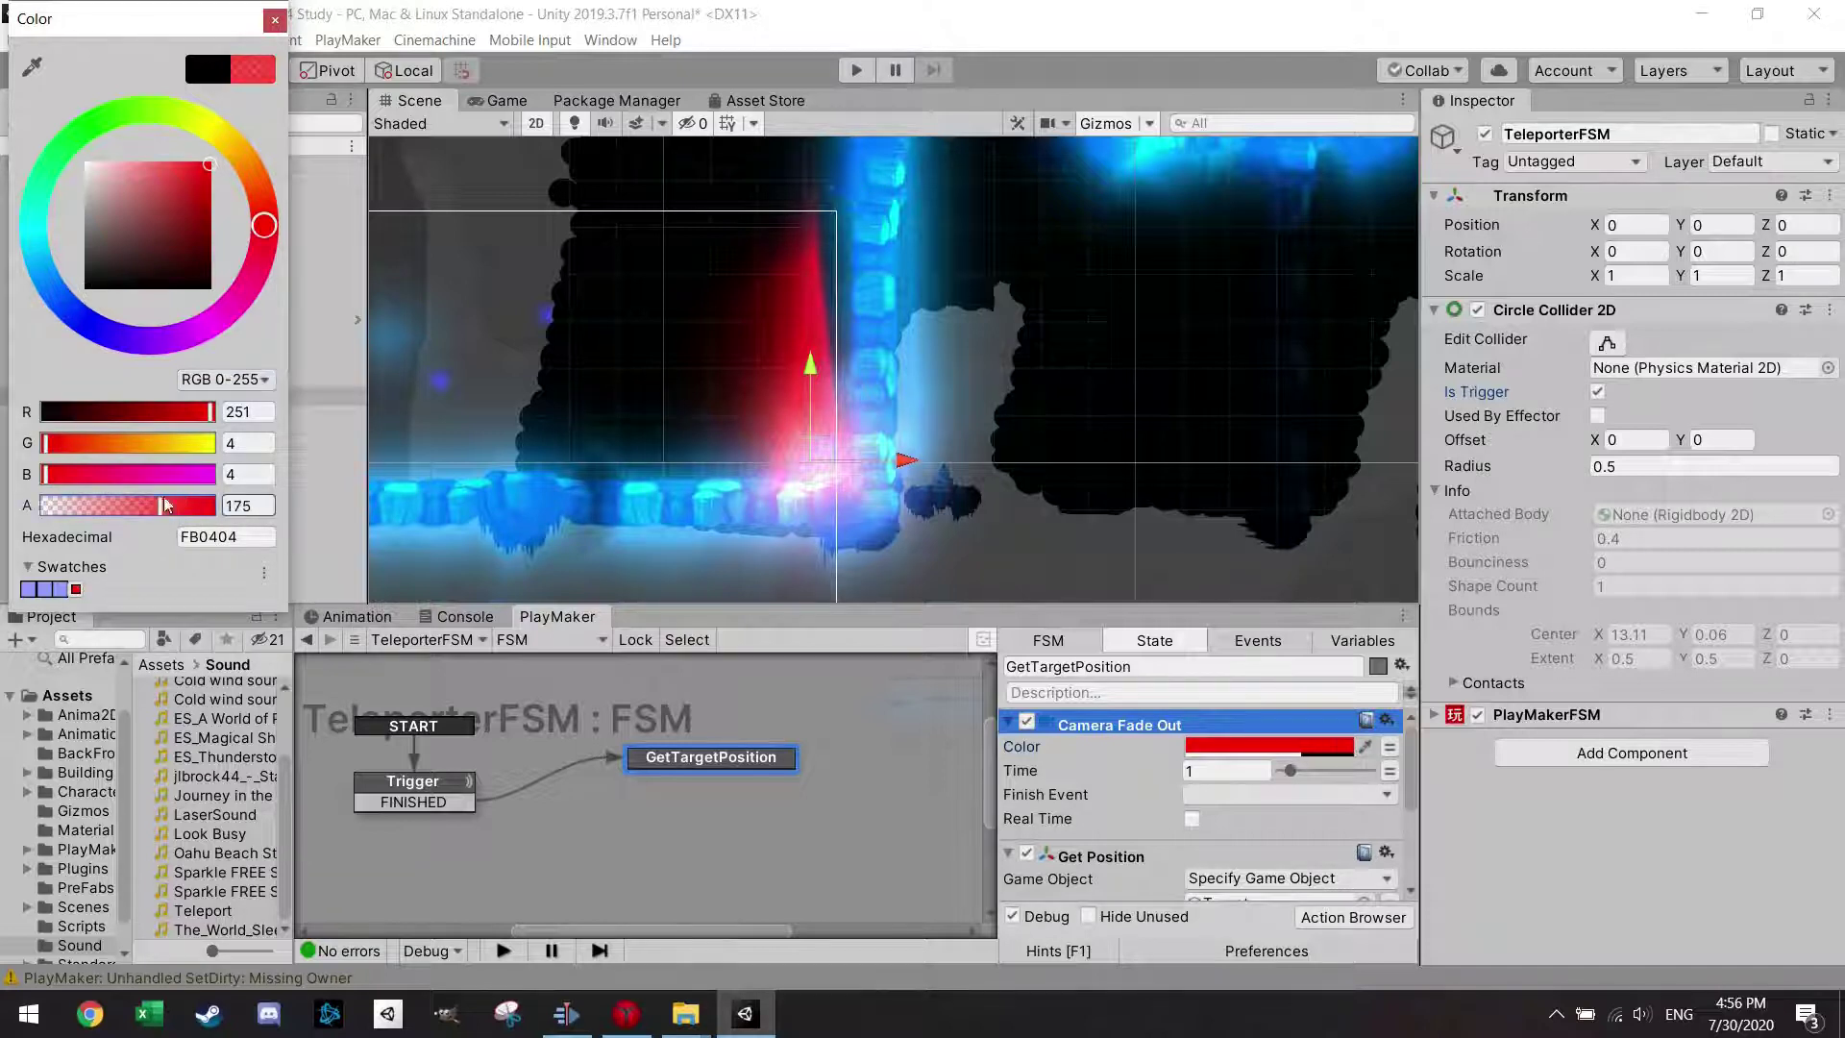
pyautogui.click(275, 20)
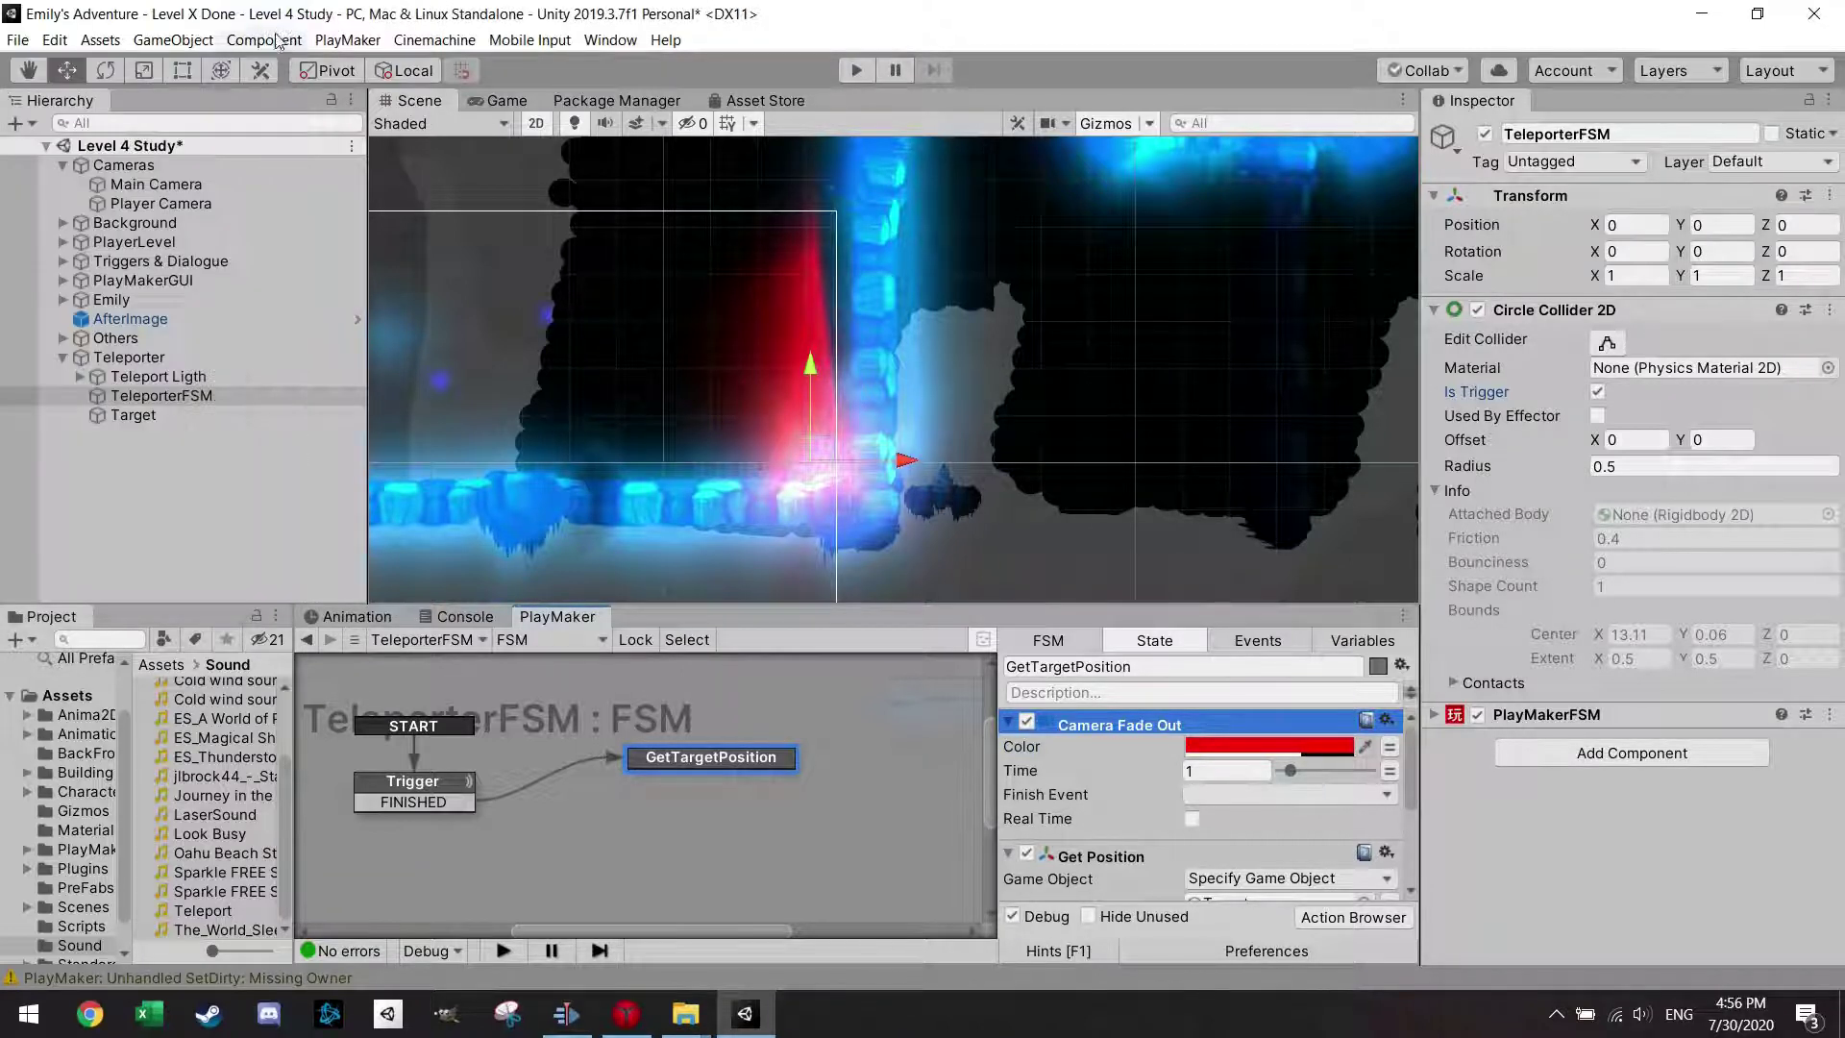
# Set the fade-out Time to 2 and its Finish Event to FINISHED.
pyautogui.click(1253, 797)
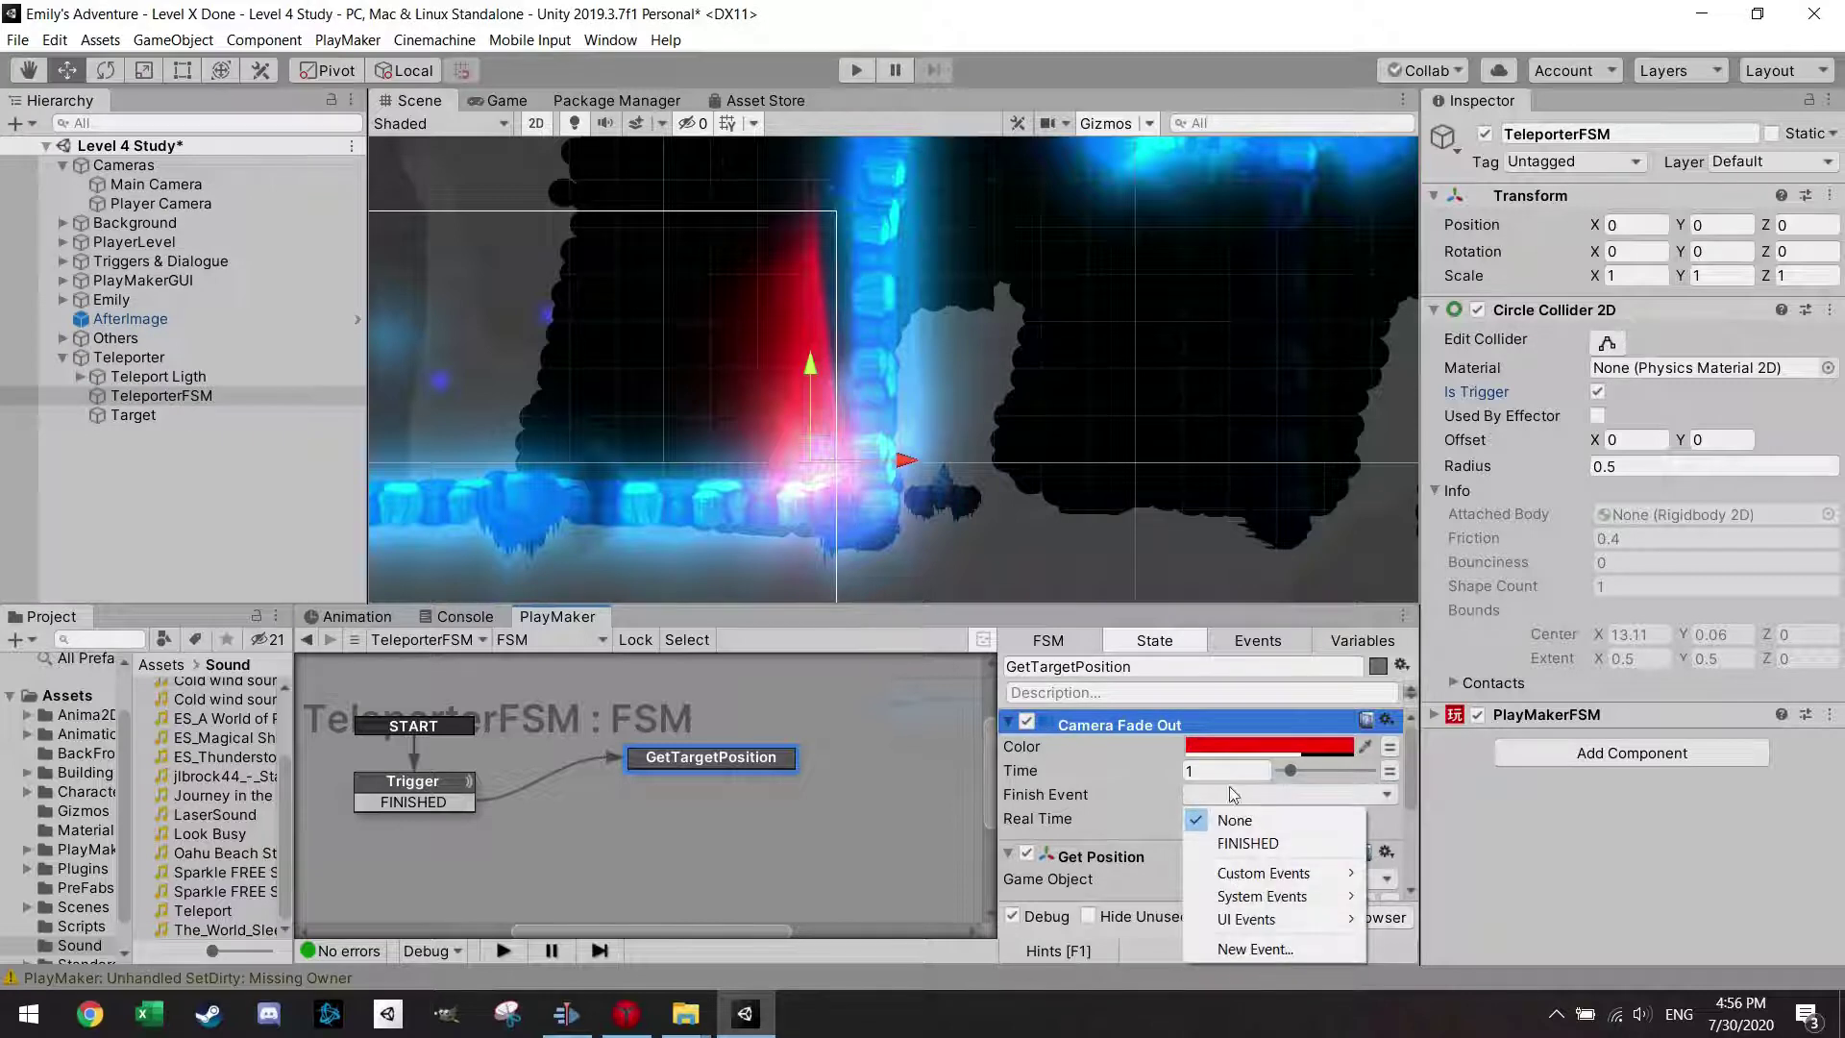
pyautogui.click(1169, 771)
pyautogui.click(1169, 771)
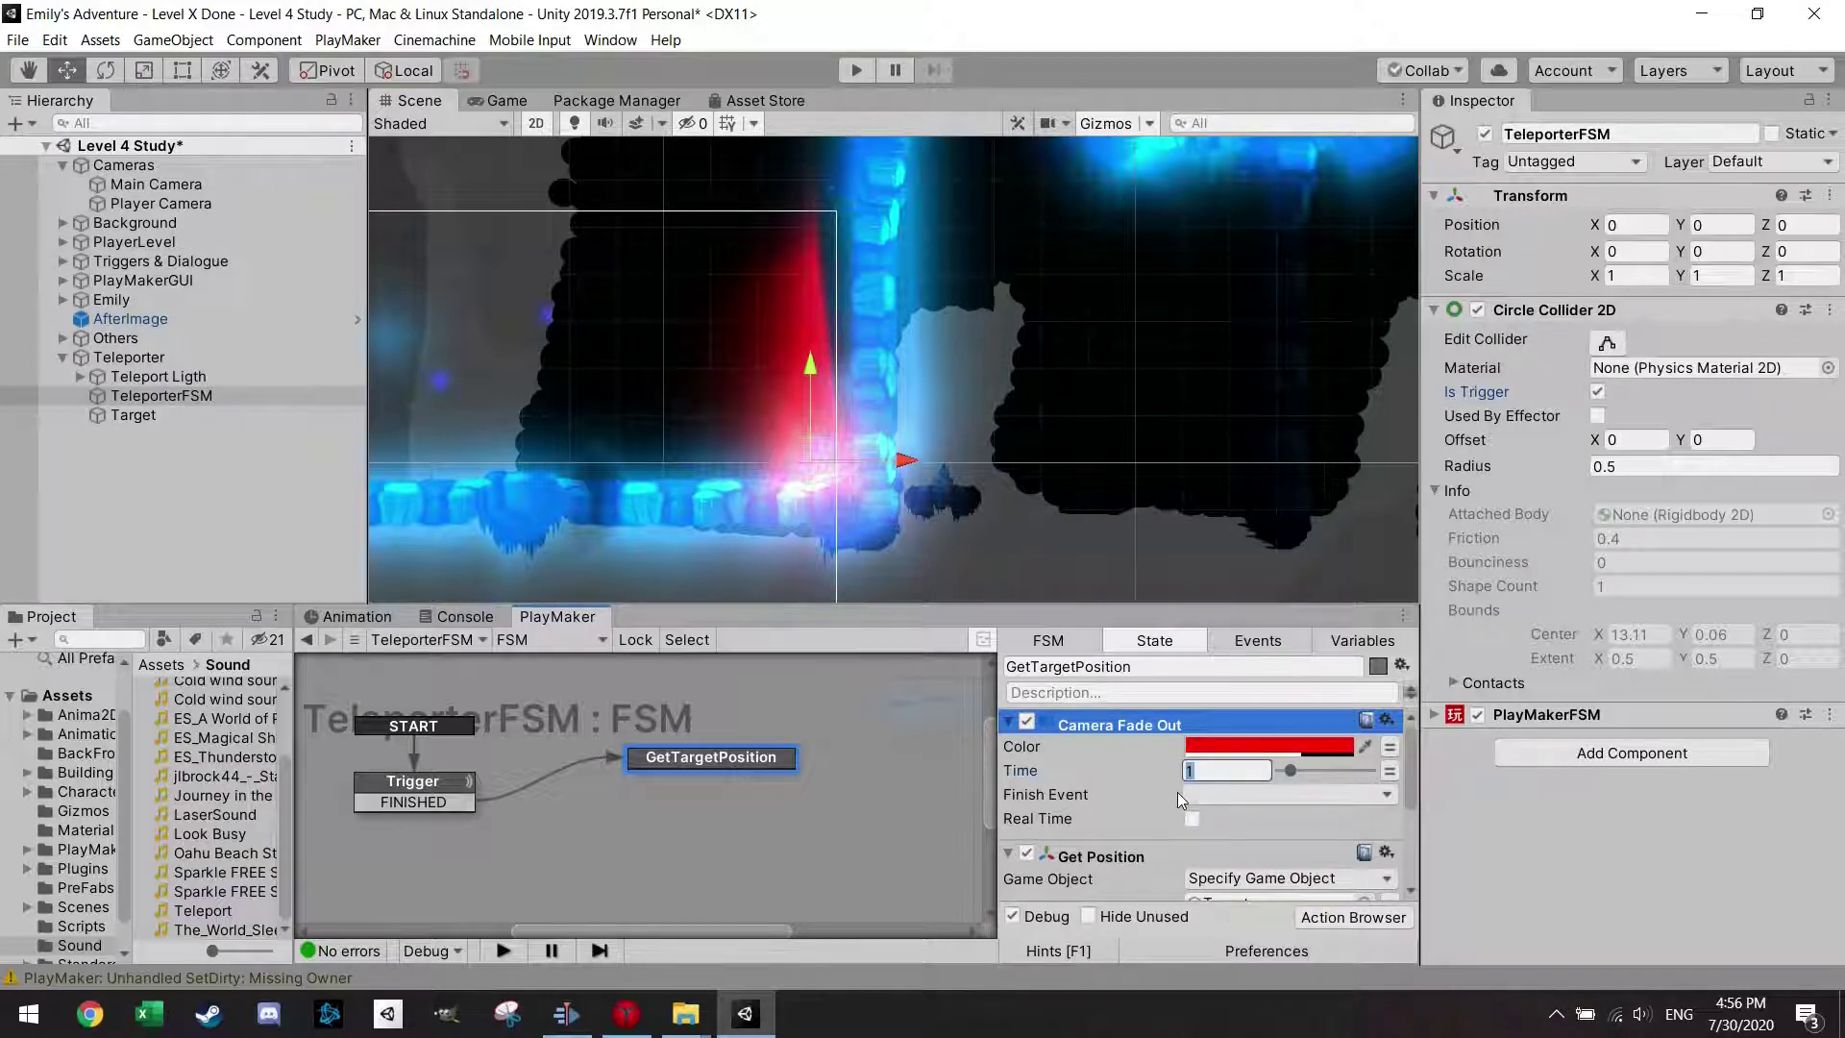
pyautogui.write('2')
pyautogui.click(1237, 793)
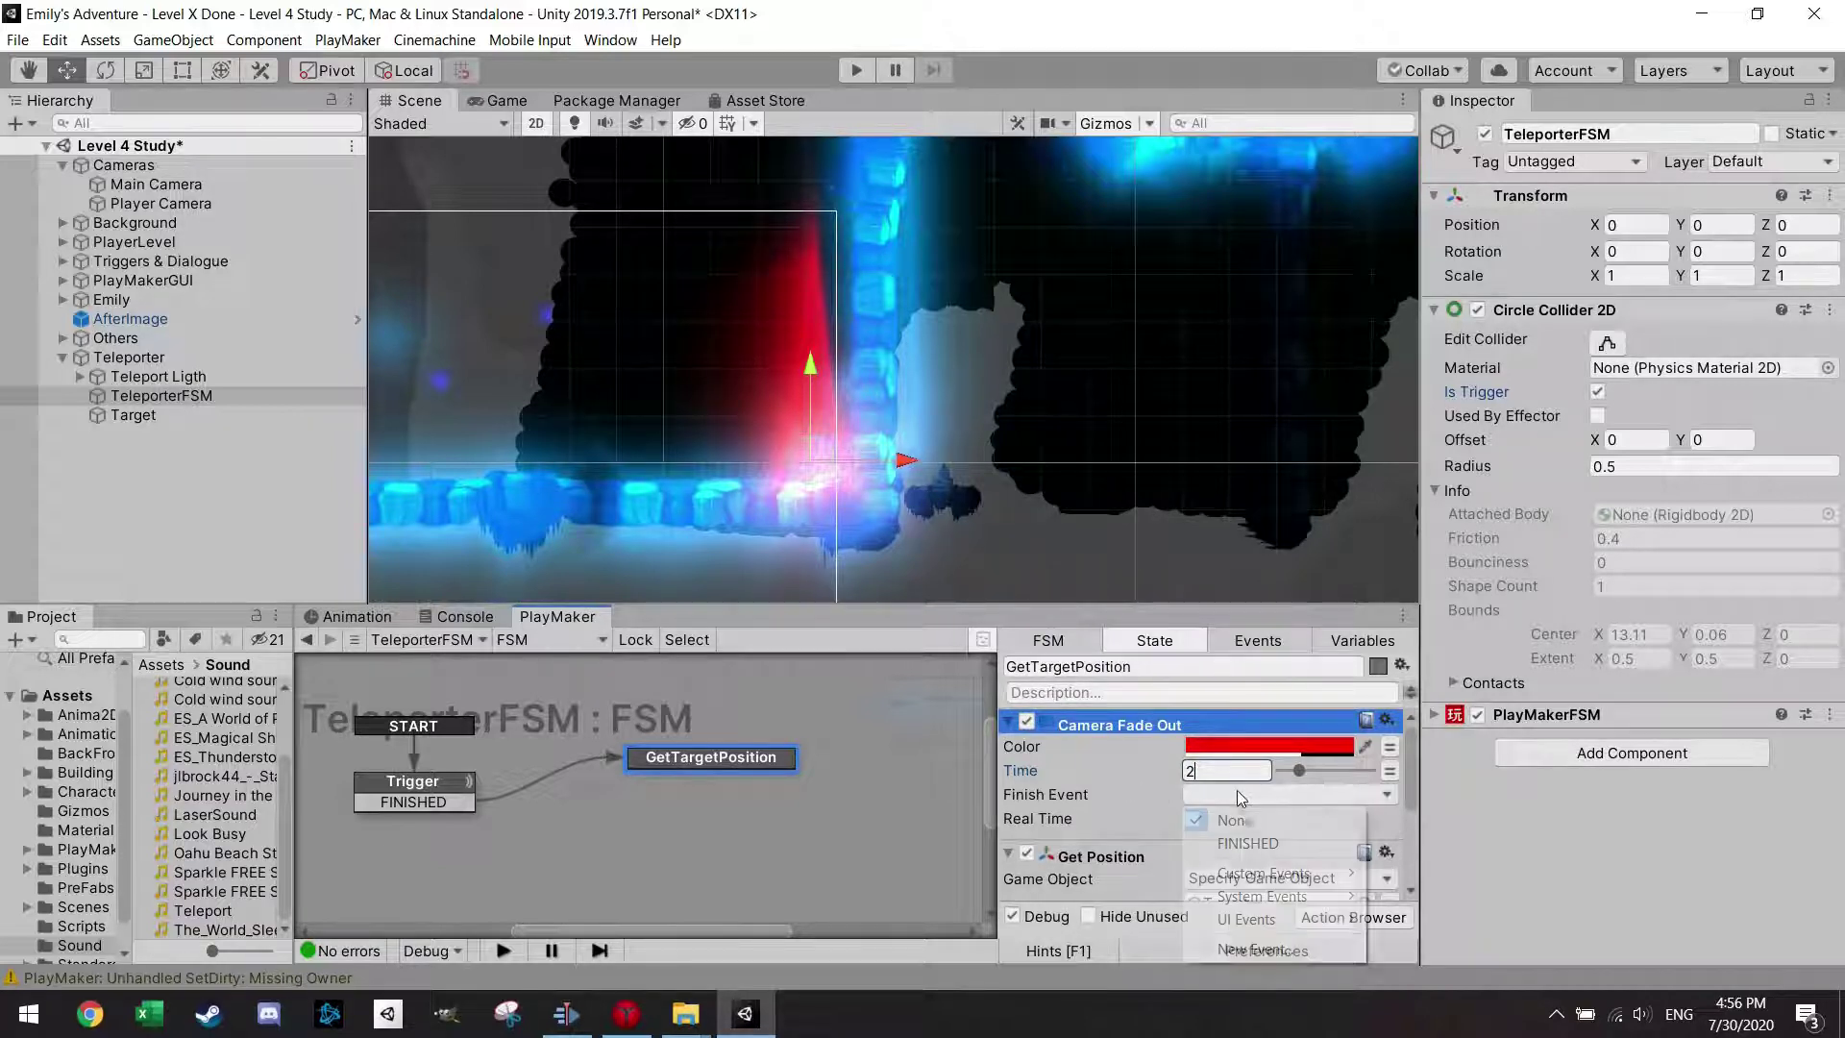
pyautogui.click(1251, 844)
pyautogui.scroll(-3, 1124, 798)
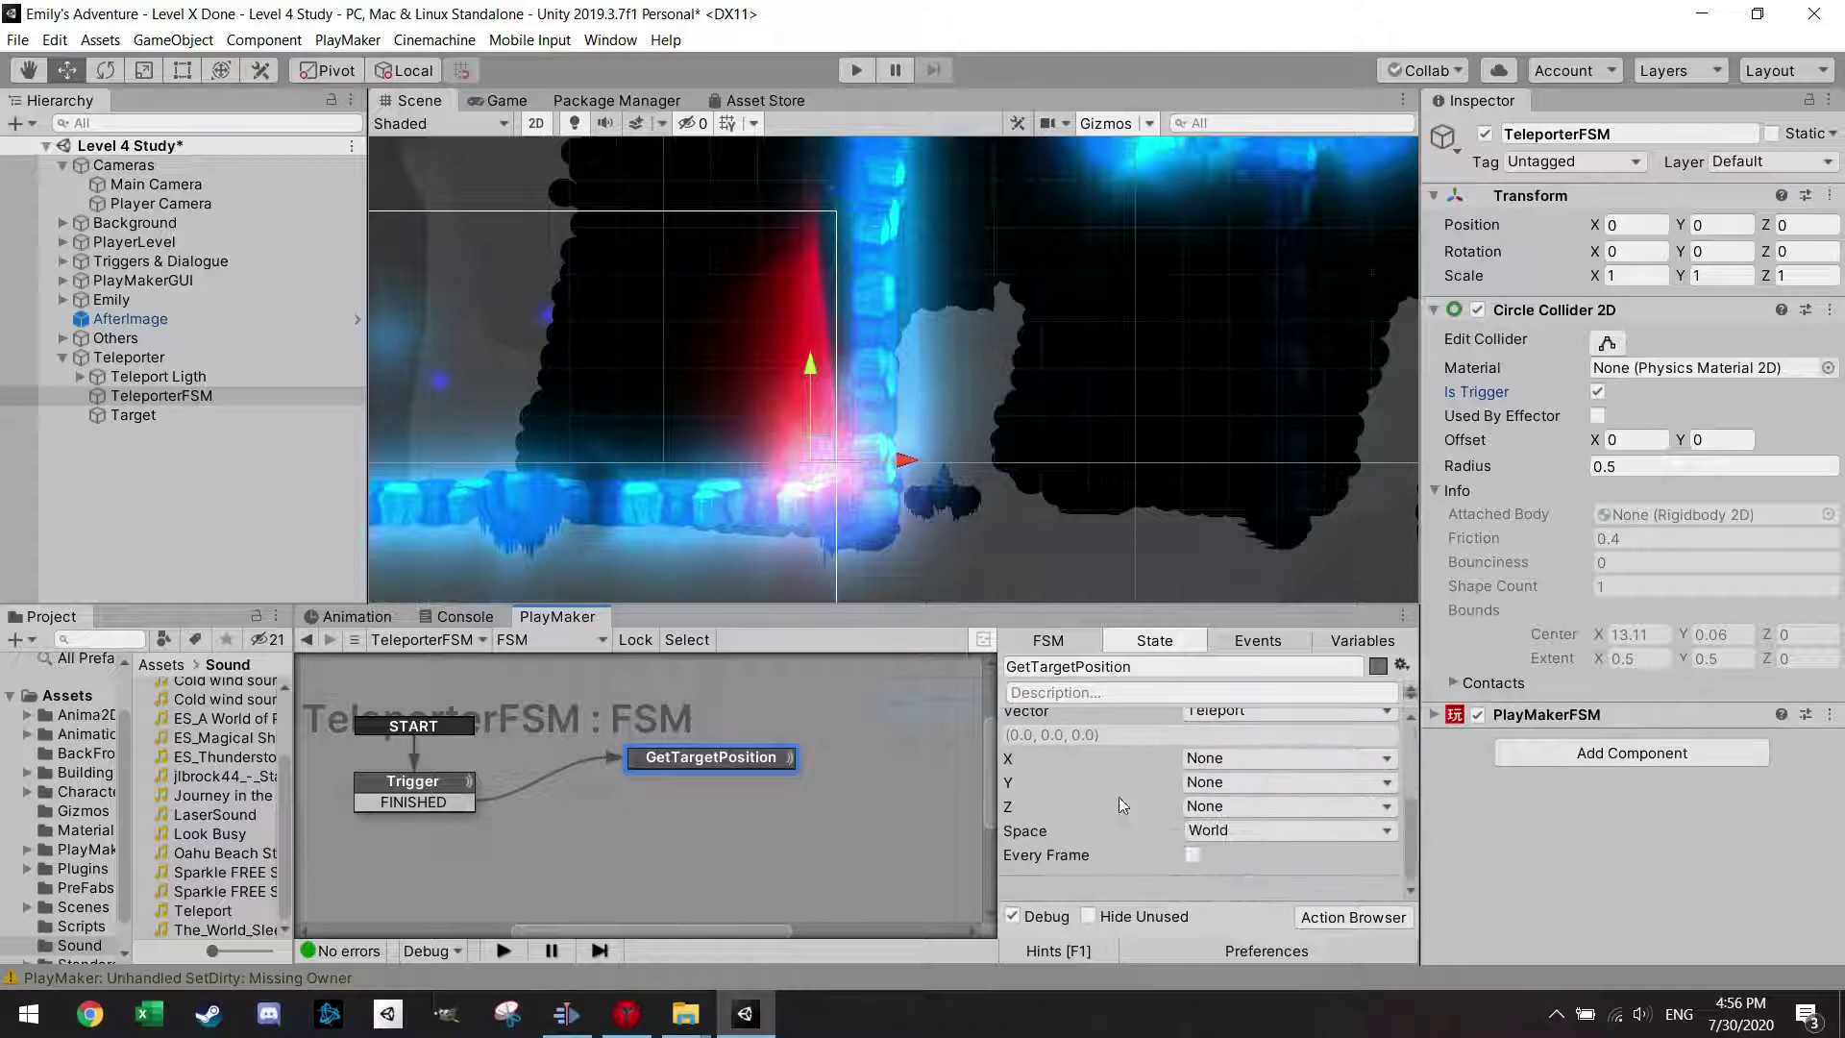
# Add a Play Sound action to the GetTargetPosition state.
pyautogui.click(1329, 915)
pyautogui.write('sou')
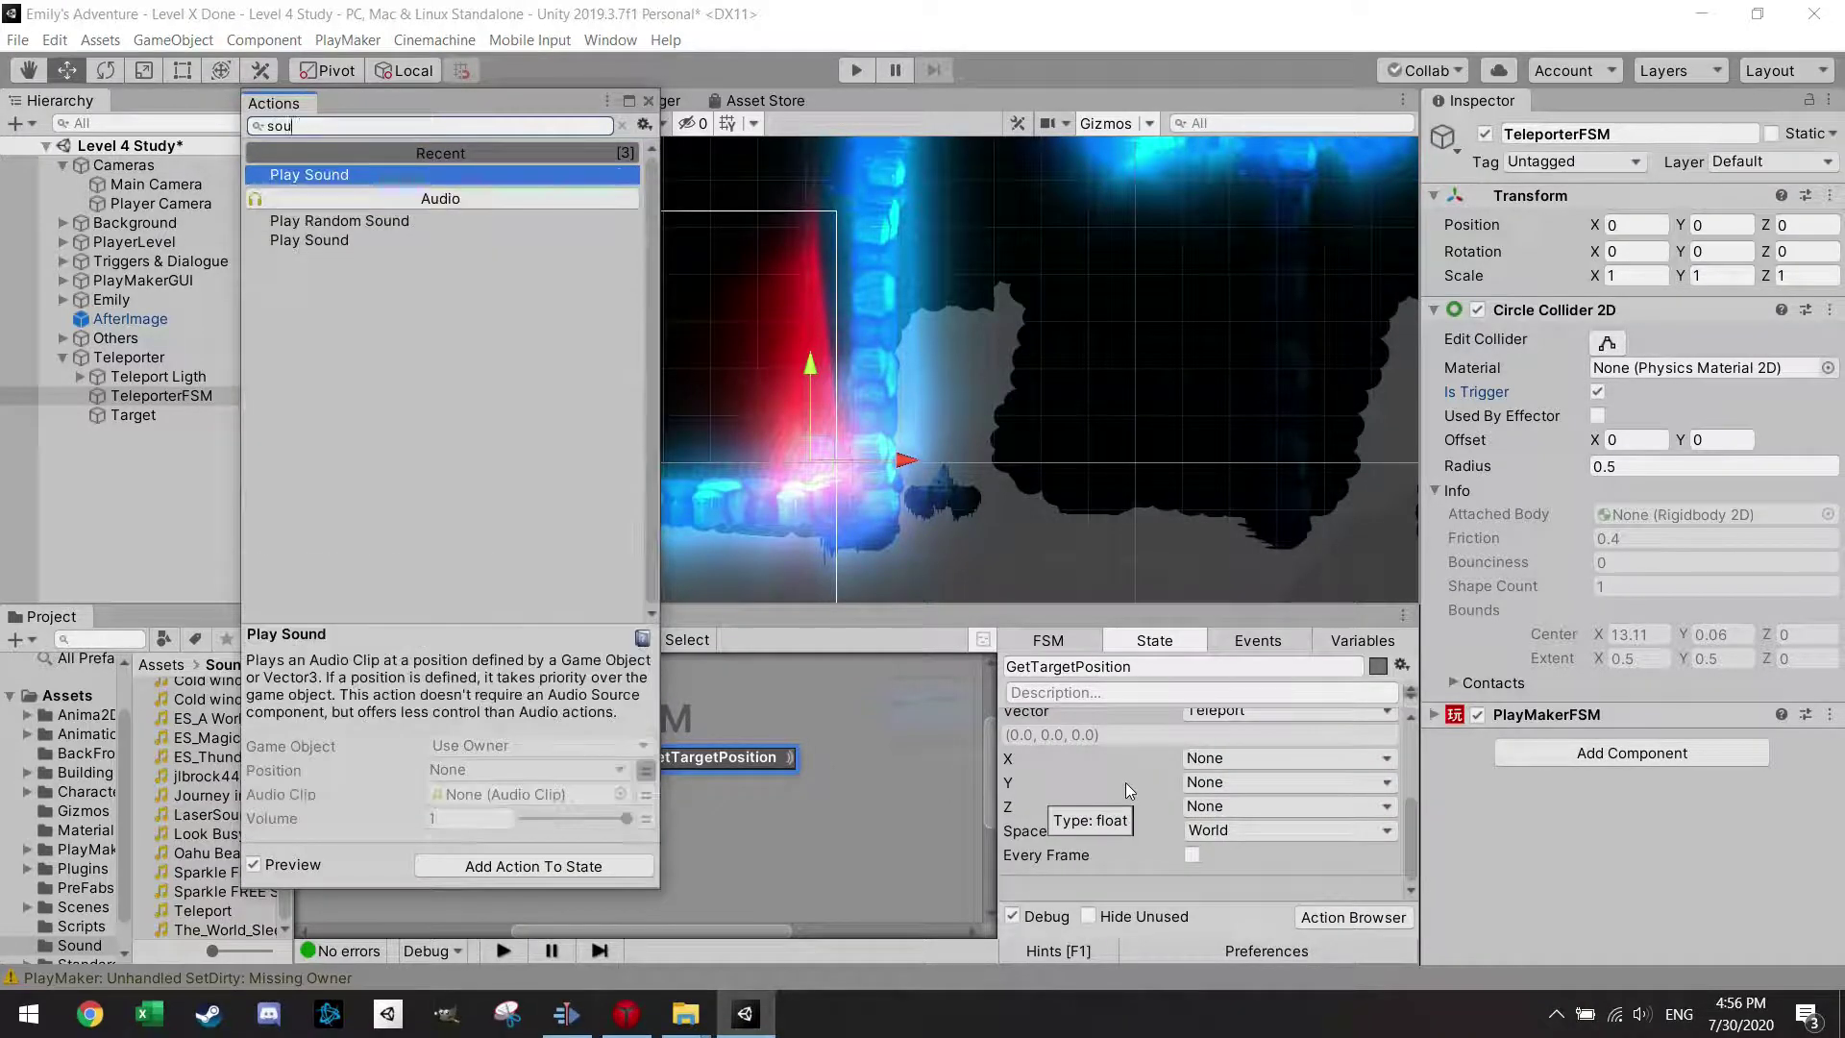
pyautogui.write('nd')
pyautogui.scroll(3, 1127, 784)
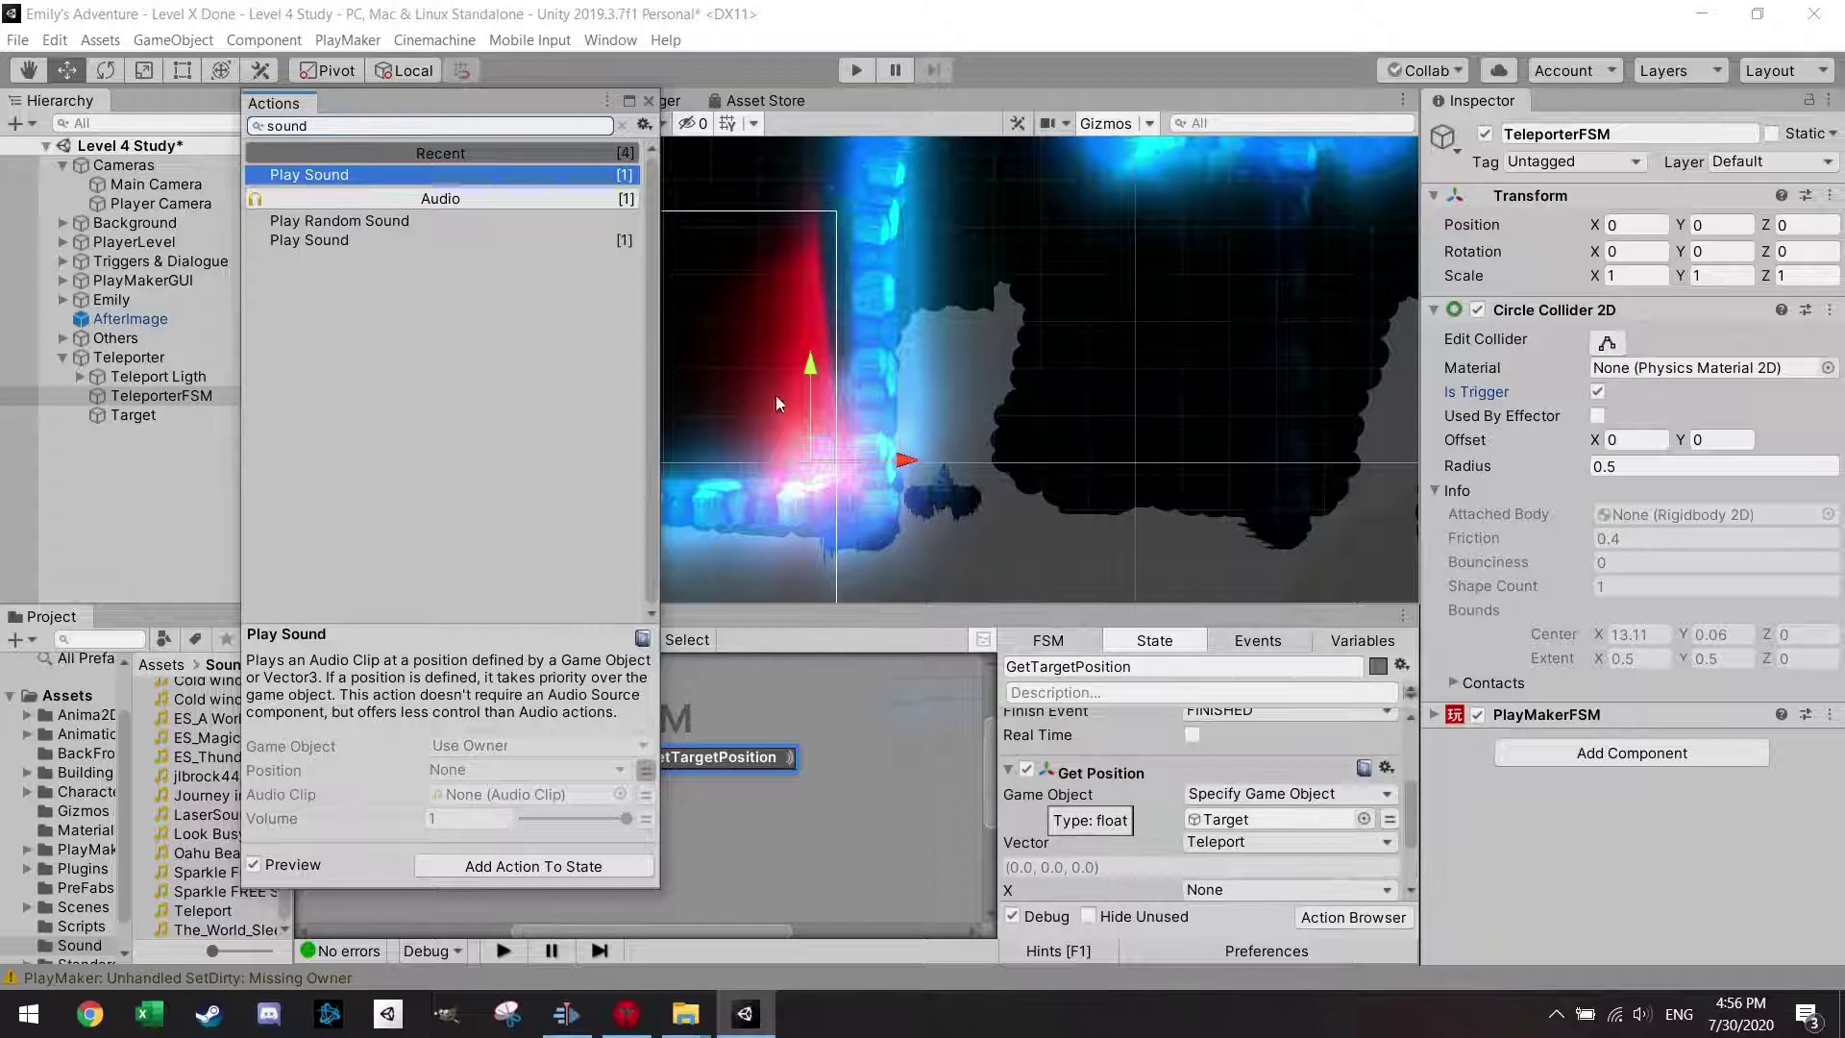
pyautogui.click(649, 100)
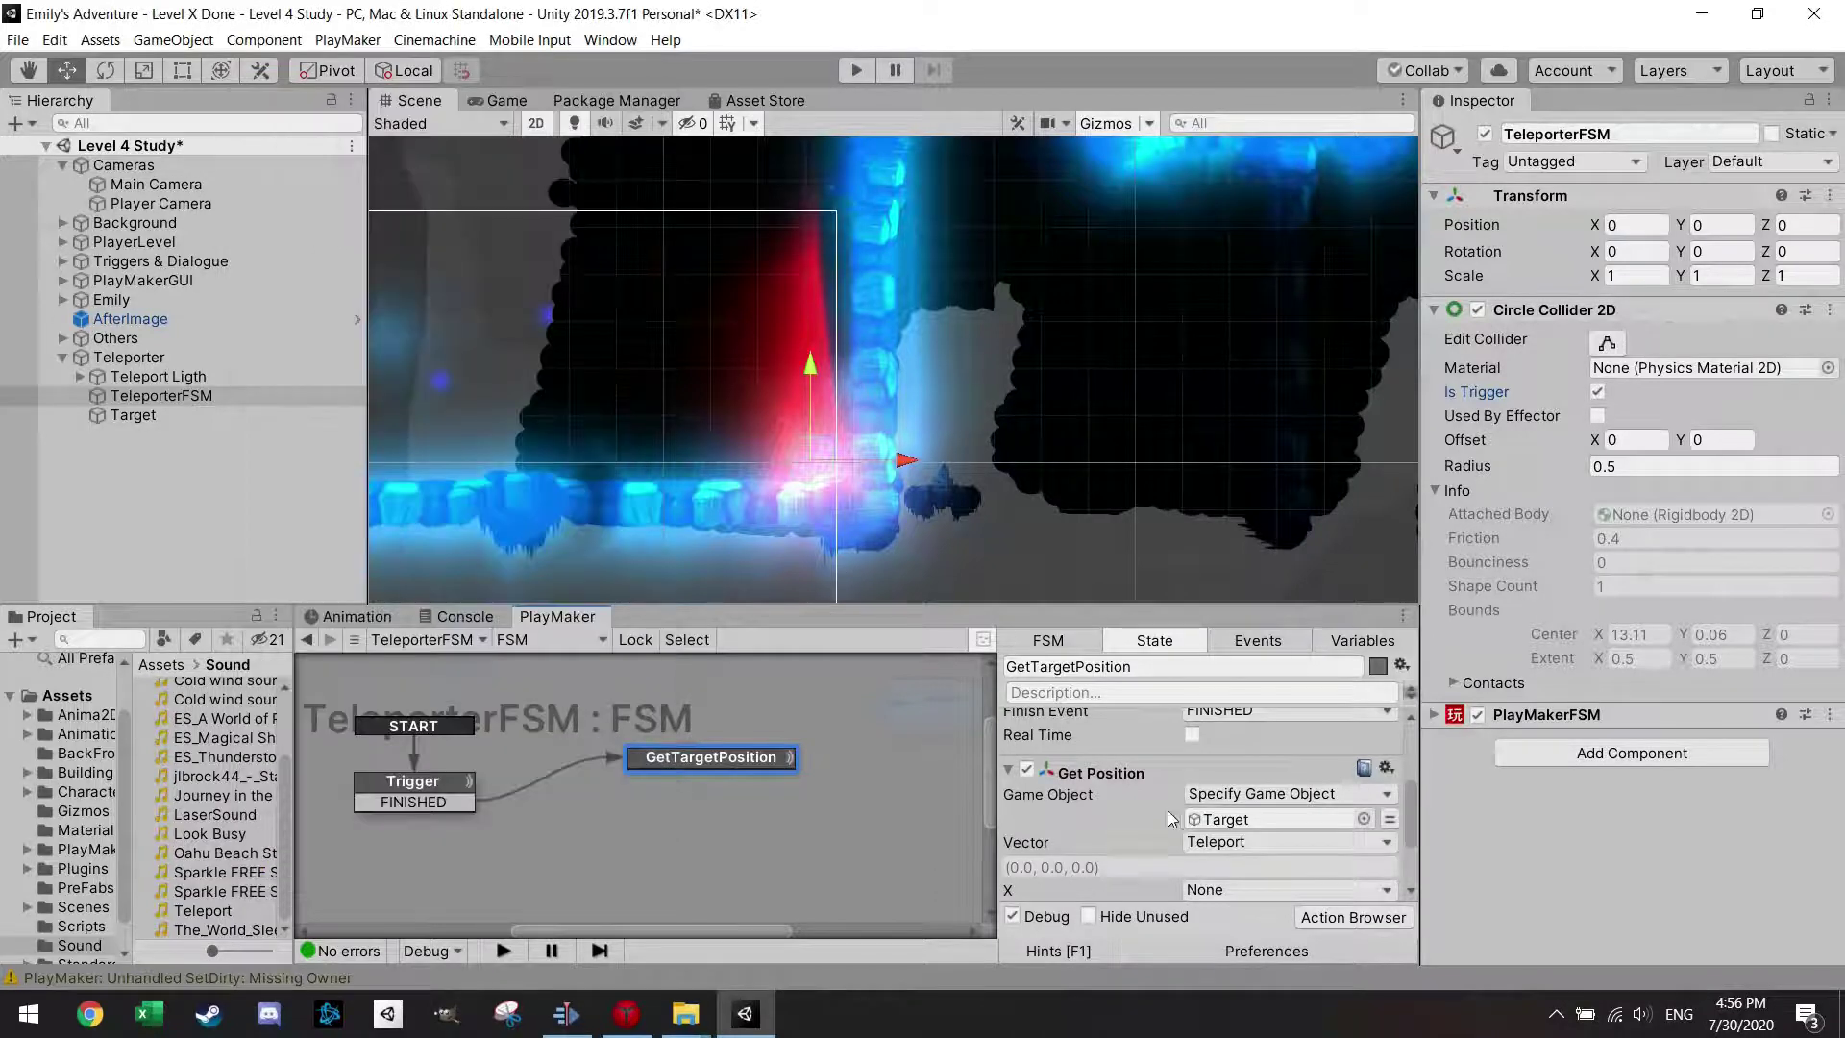
pyautogui.scroll(-10, 1163, 811)
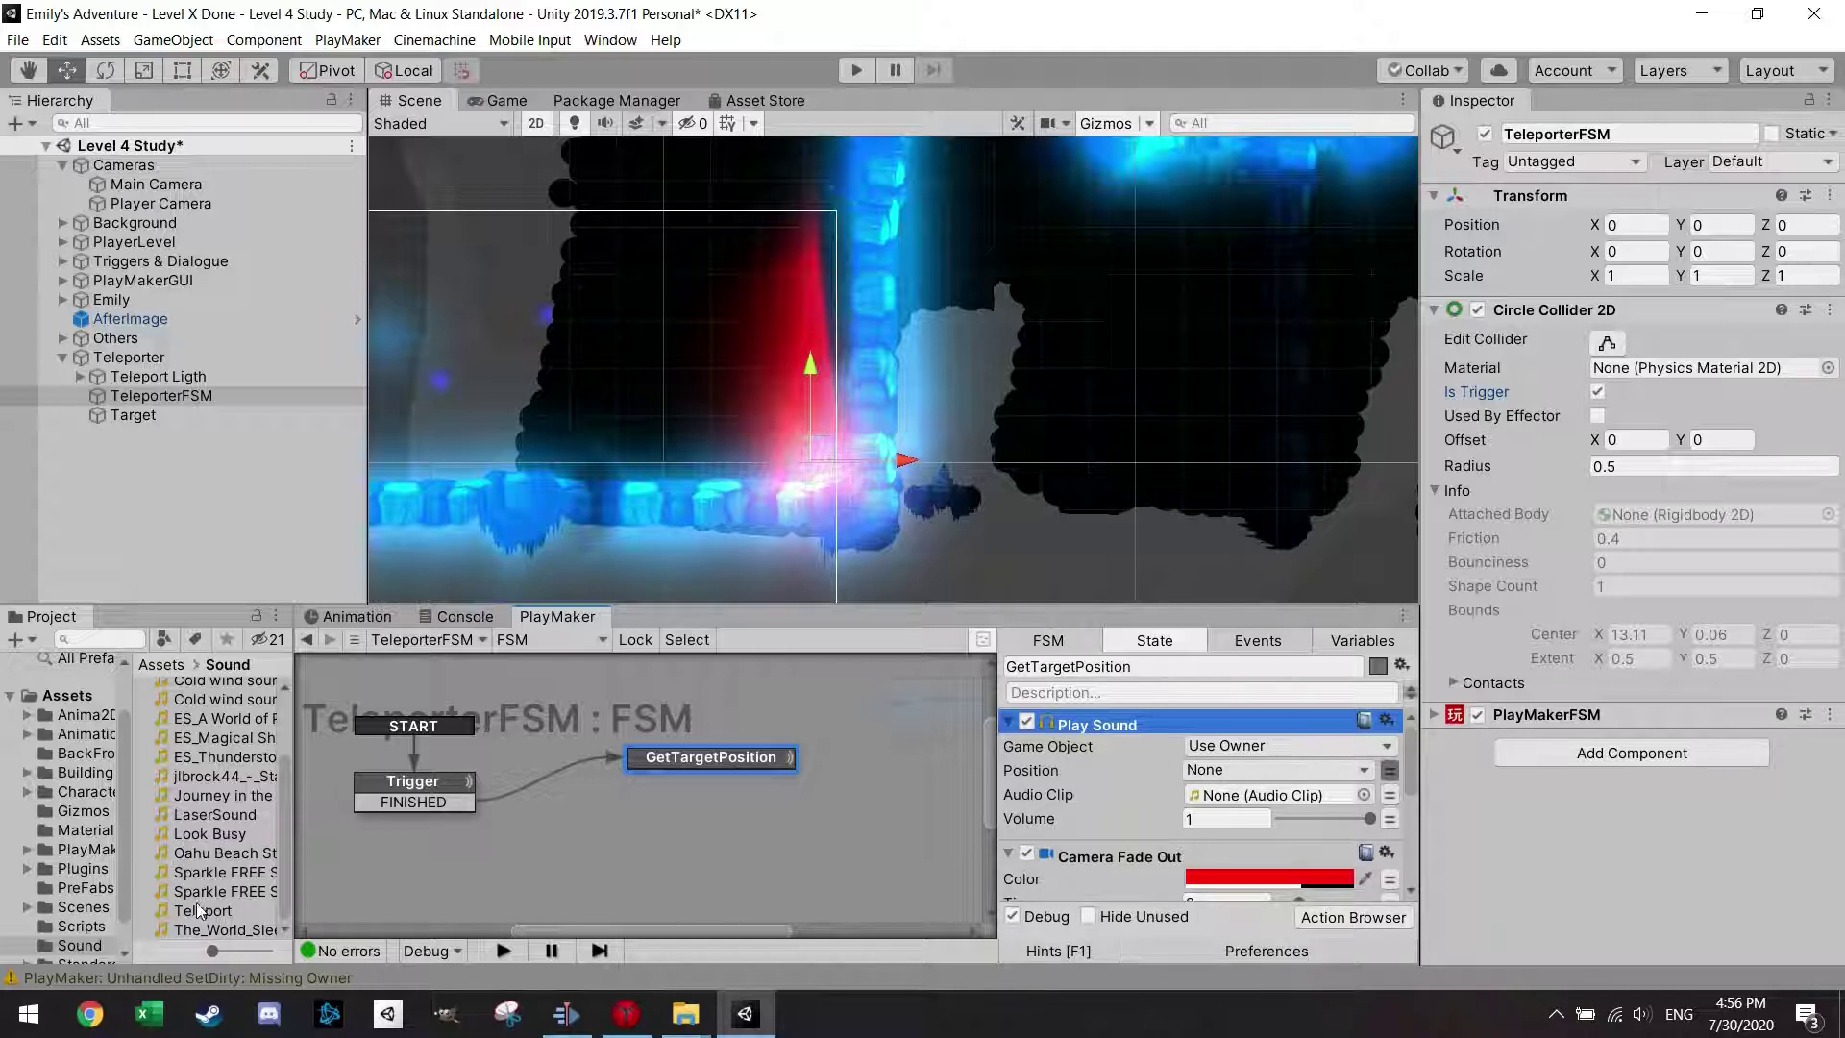
# Assign the Teleport clip as the Audio Clip and lower Volume to about 0.18.
pyautogui.moveTo(197, 911); pyautogui.dragTo(1227, 804)
pyautogui.moveTo(1371, 818); pyautogui.dragTo(1298, 821)
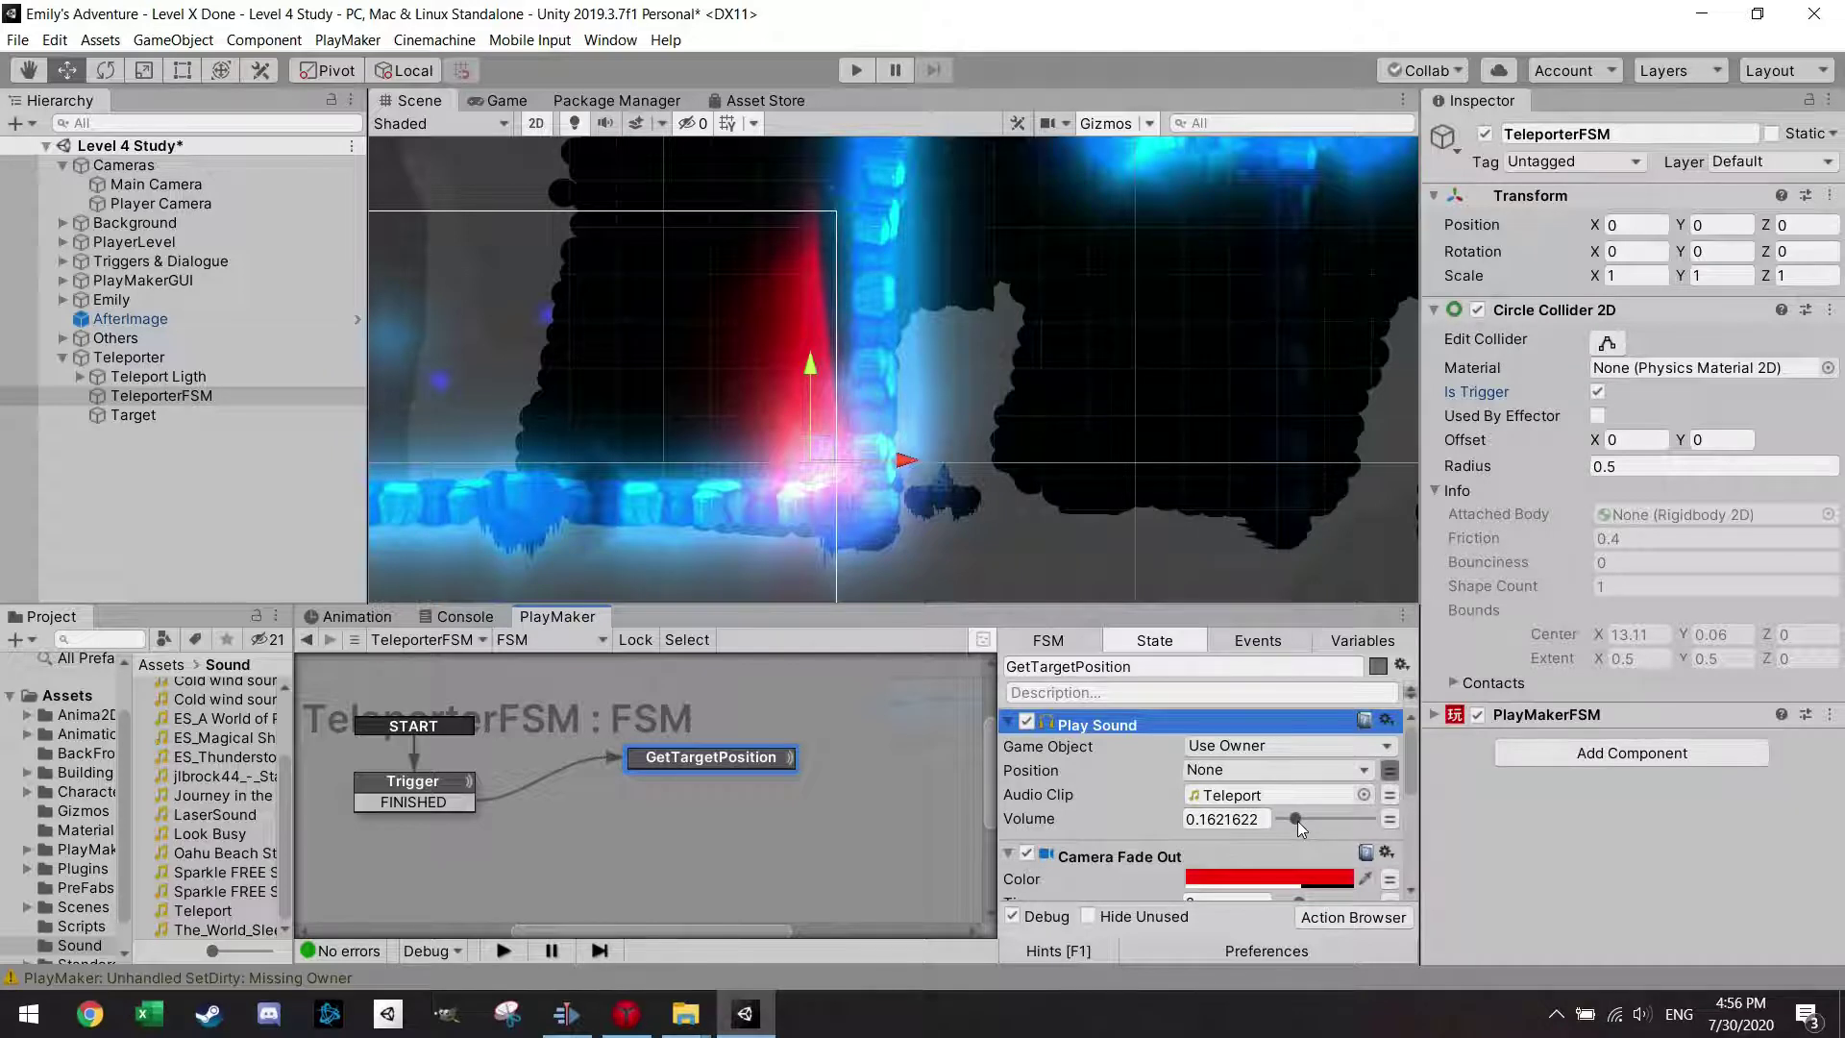
pyautogui.moveTo(1298, 821); pyautogui.dragTo(1299, 821)
pyautogui.scroll(-3, 1086, 787)
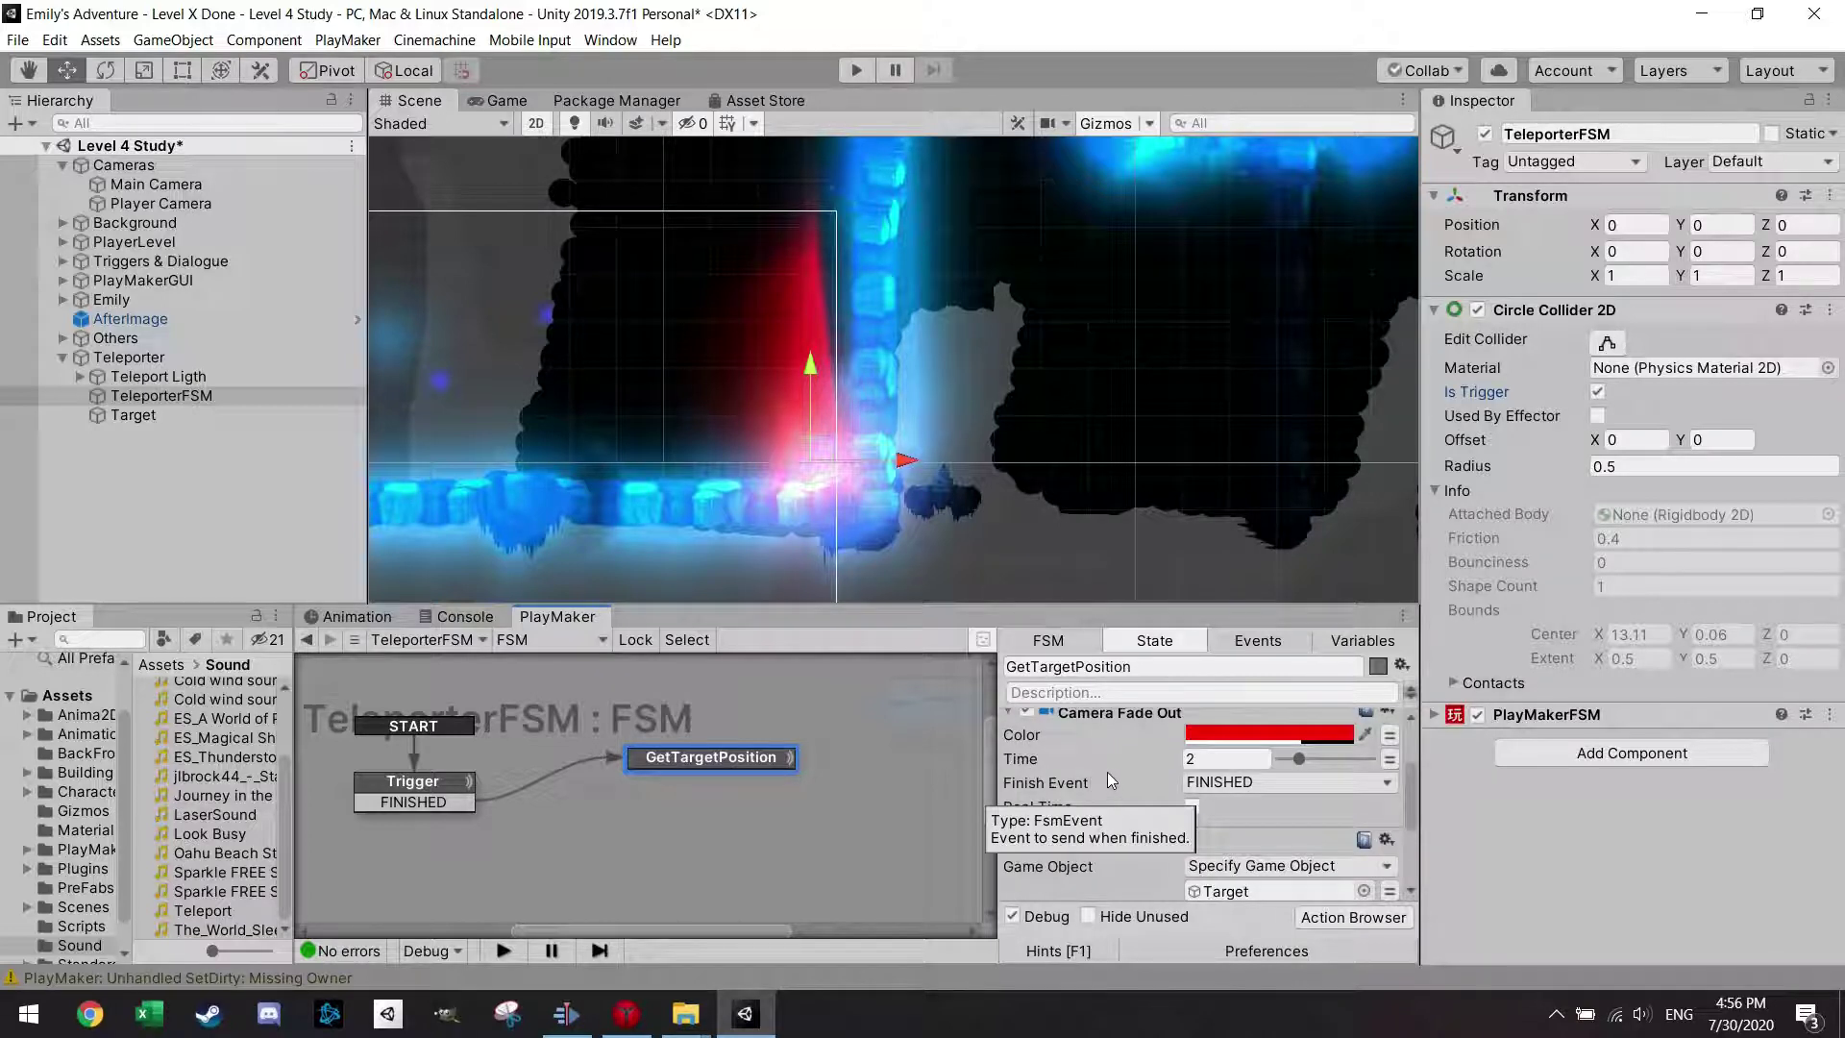
pyautogui.scroll(-4, 1105, 772)
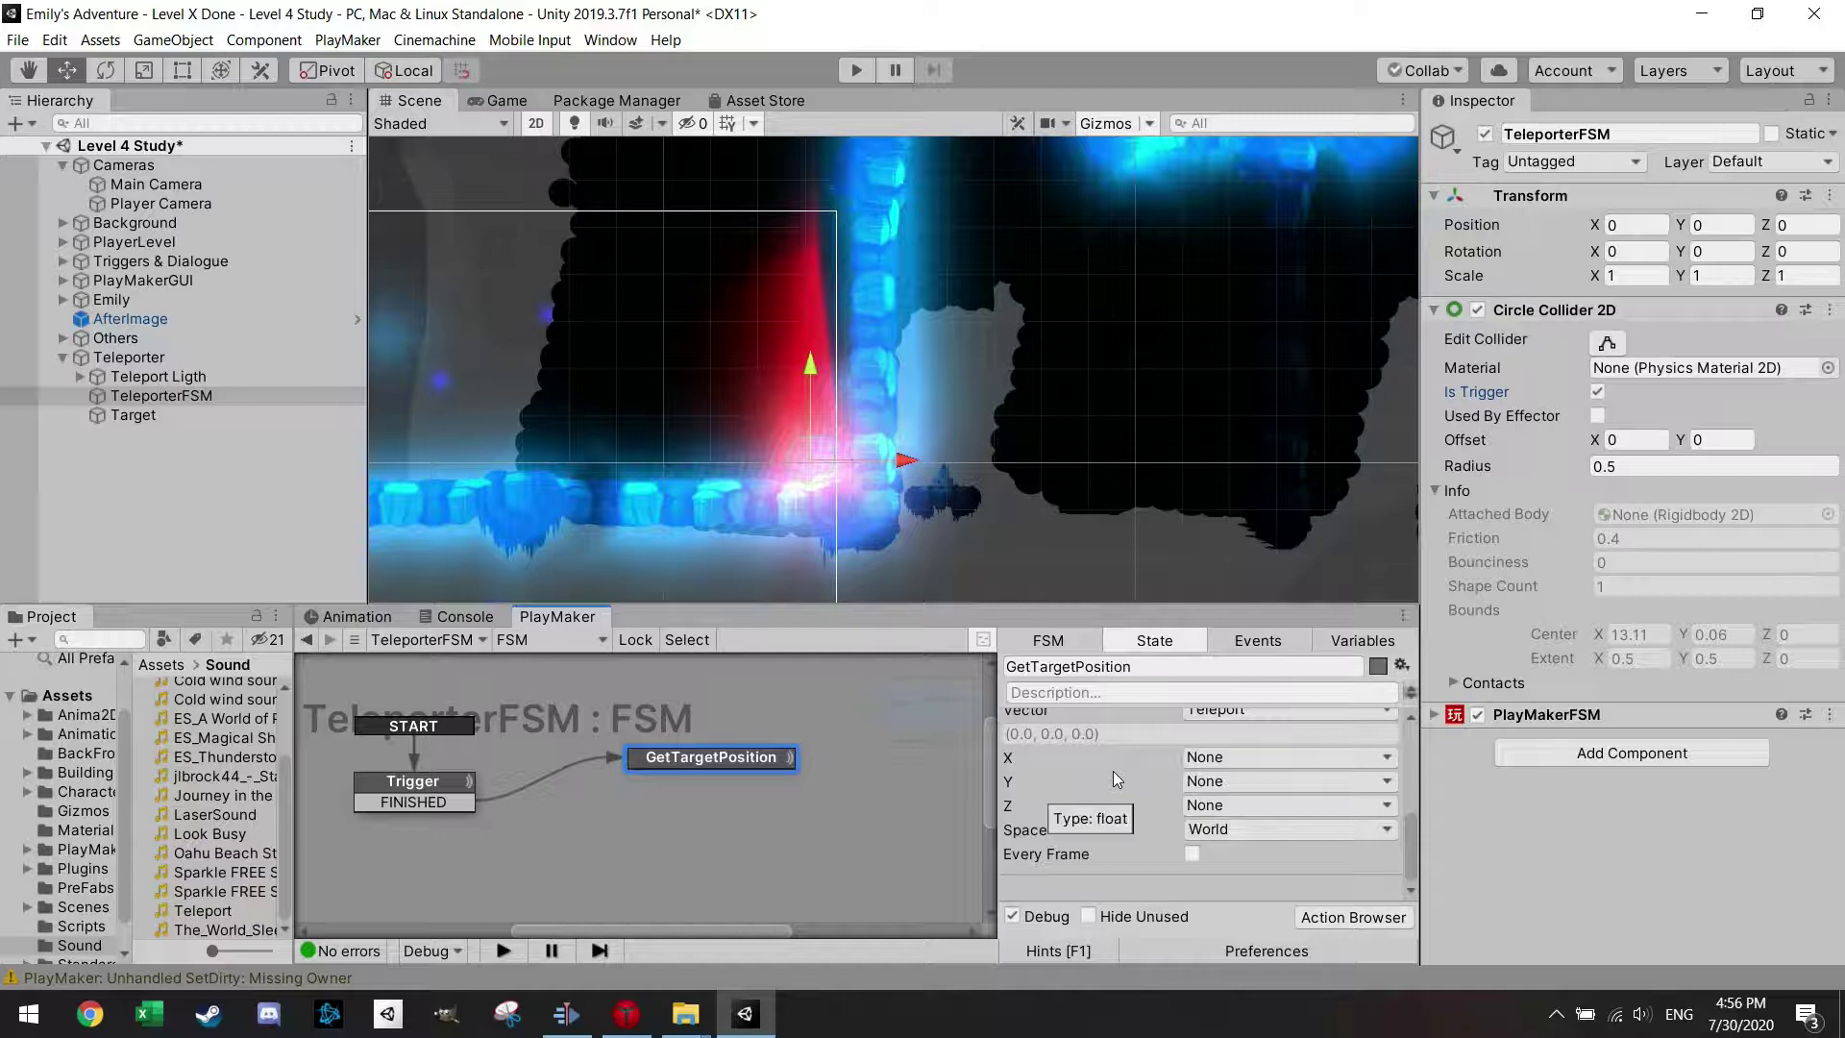
# Add a FINISHED transition from GetTargetPosition to a new state named Teleport.
pyautogui.rightClick(725, 759)
pyautogui.moveTo(873, 535)
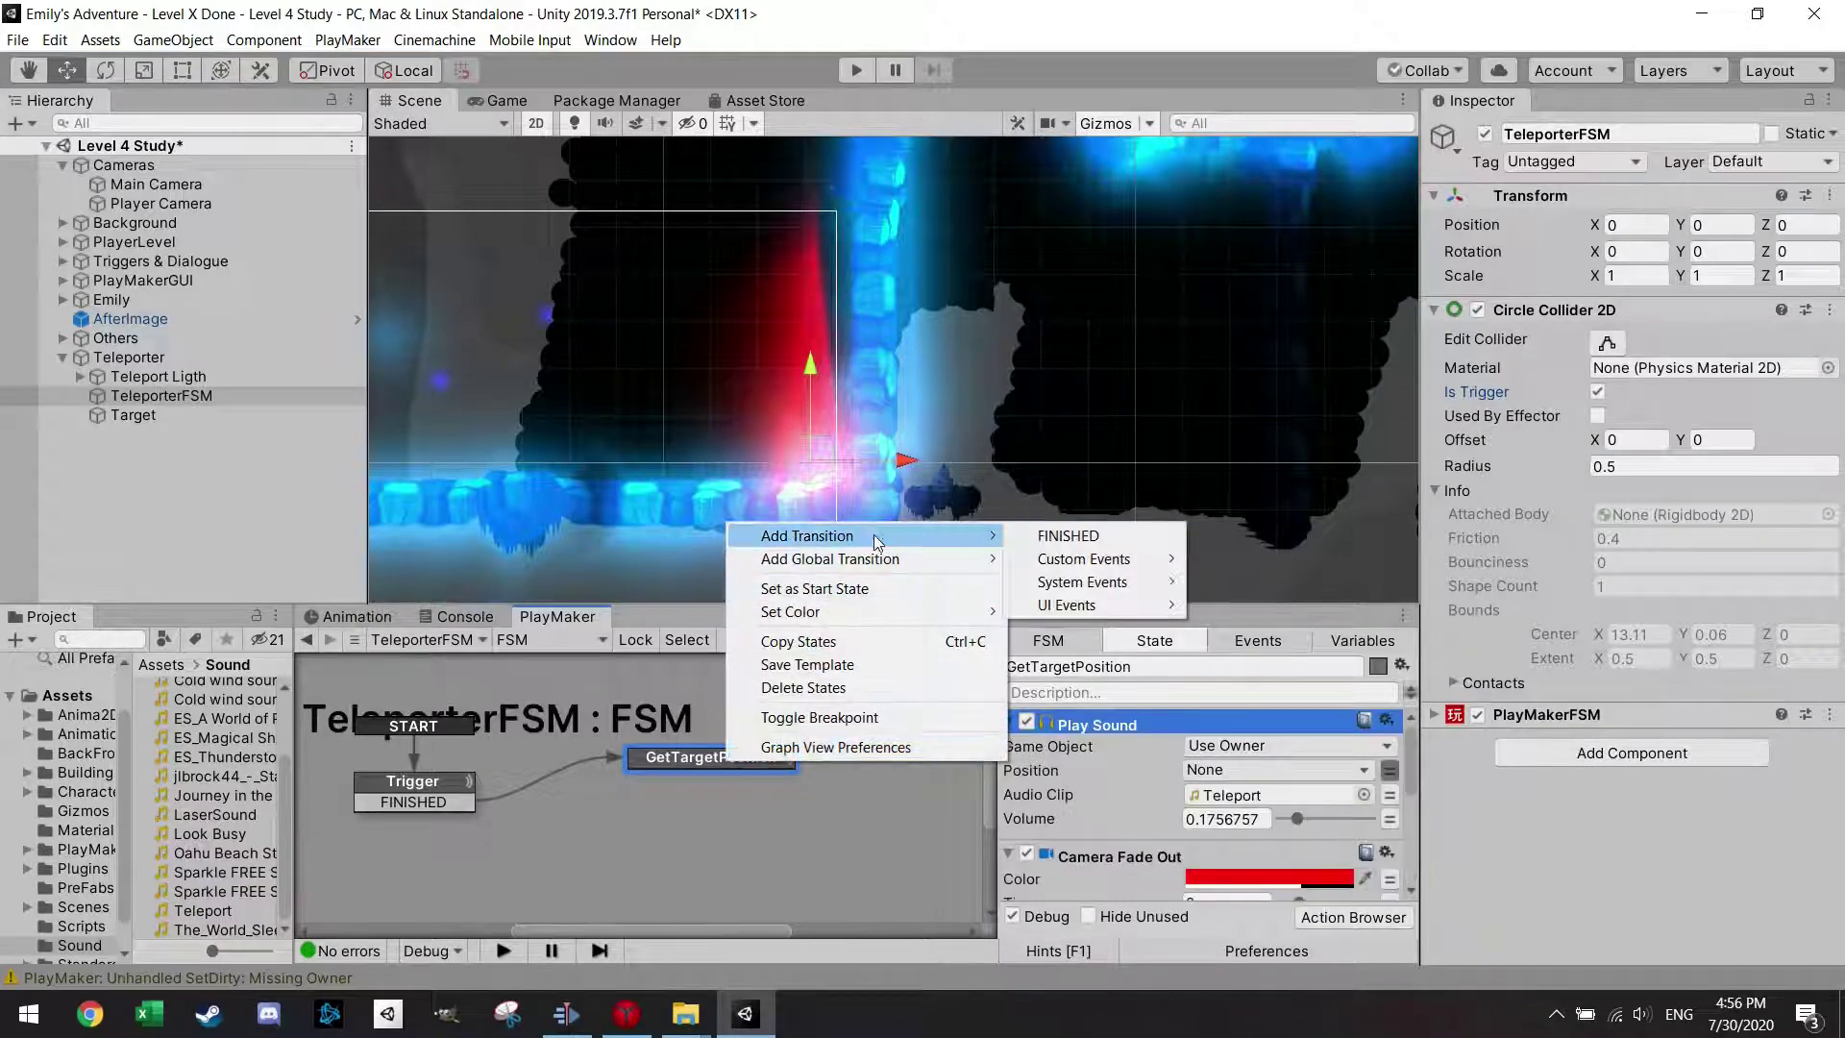
pyautogui.click(1065, 537)
pyautogui.rightClick(682, 872)
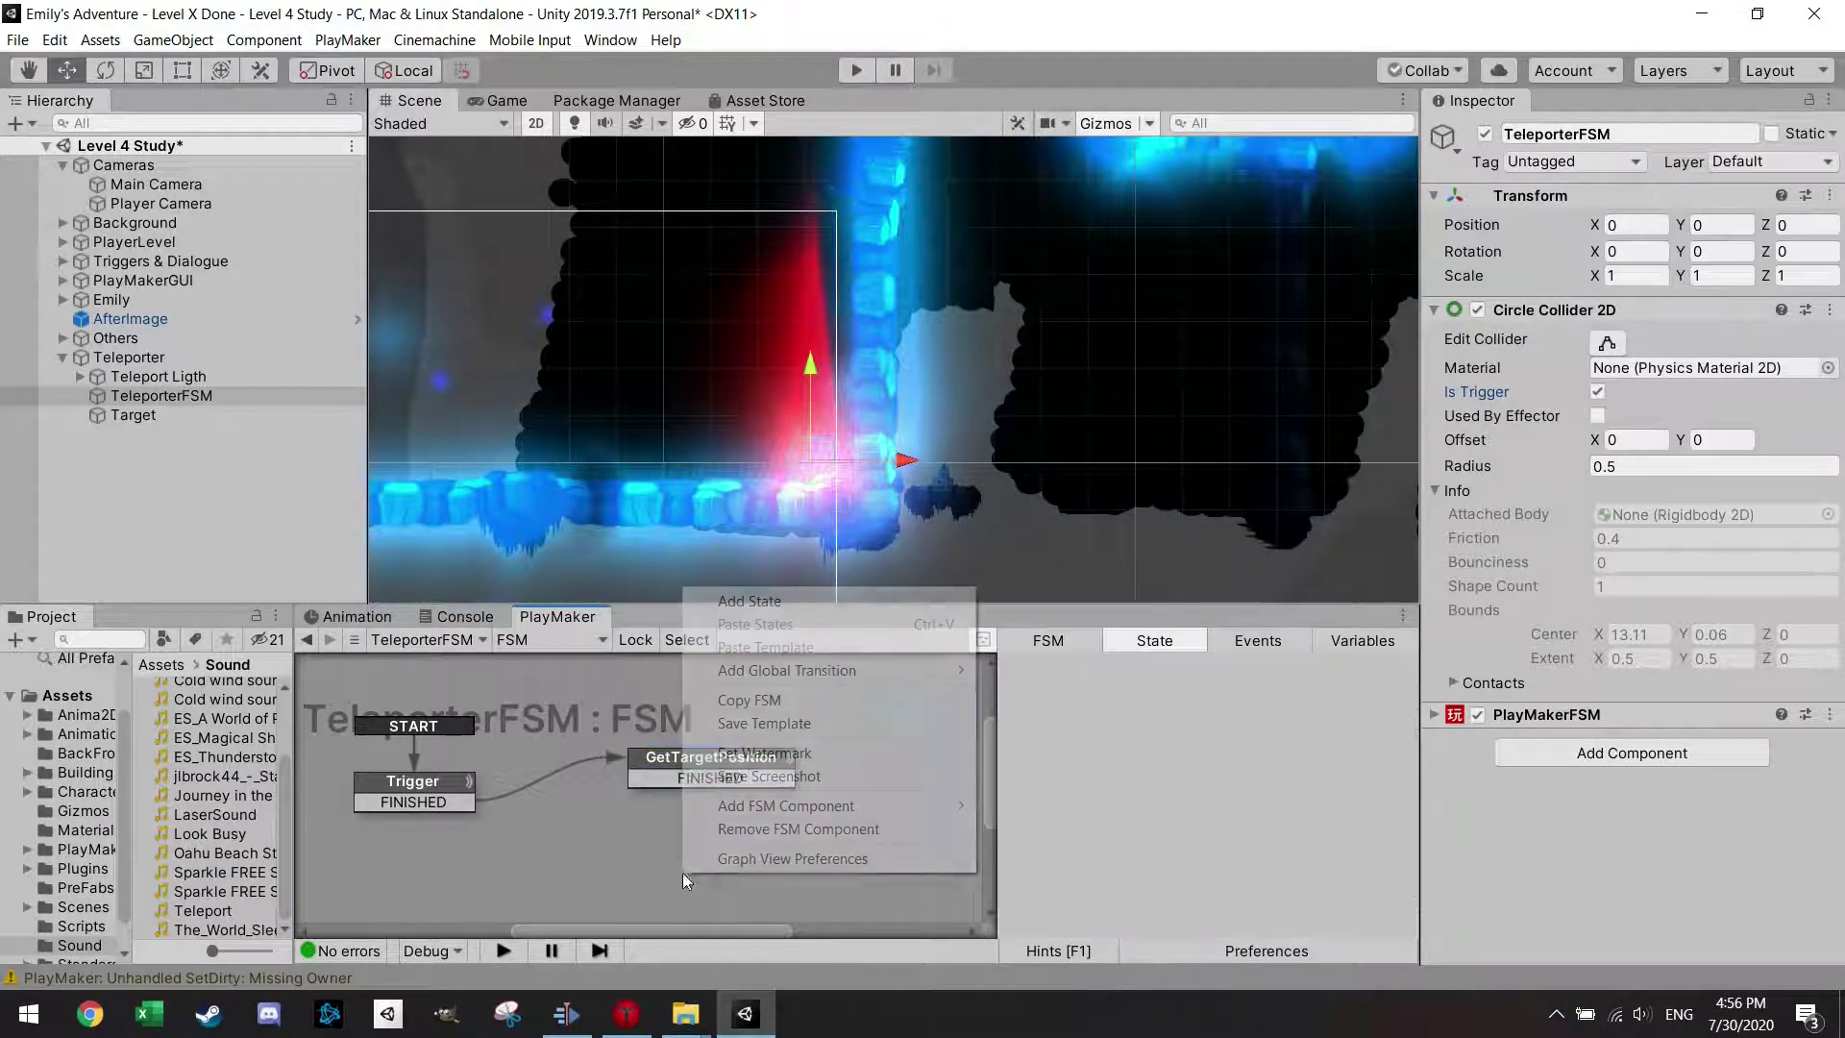
pyautogui.click(740, 602)
pyautogui.moveTo(710, 778); pyautogui.dragTo(677, 890)
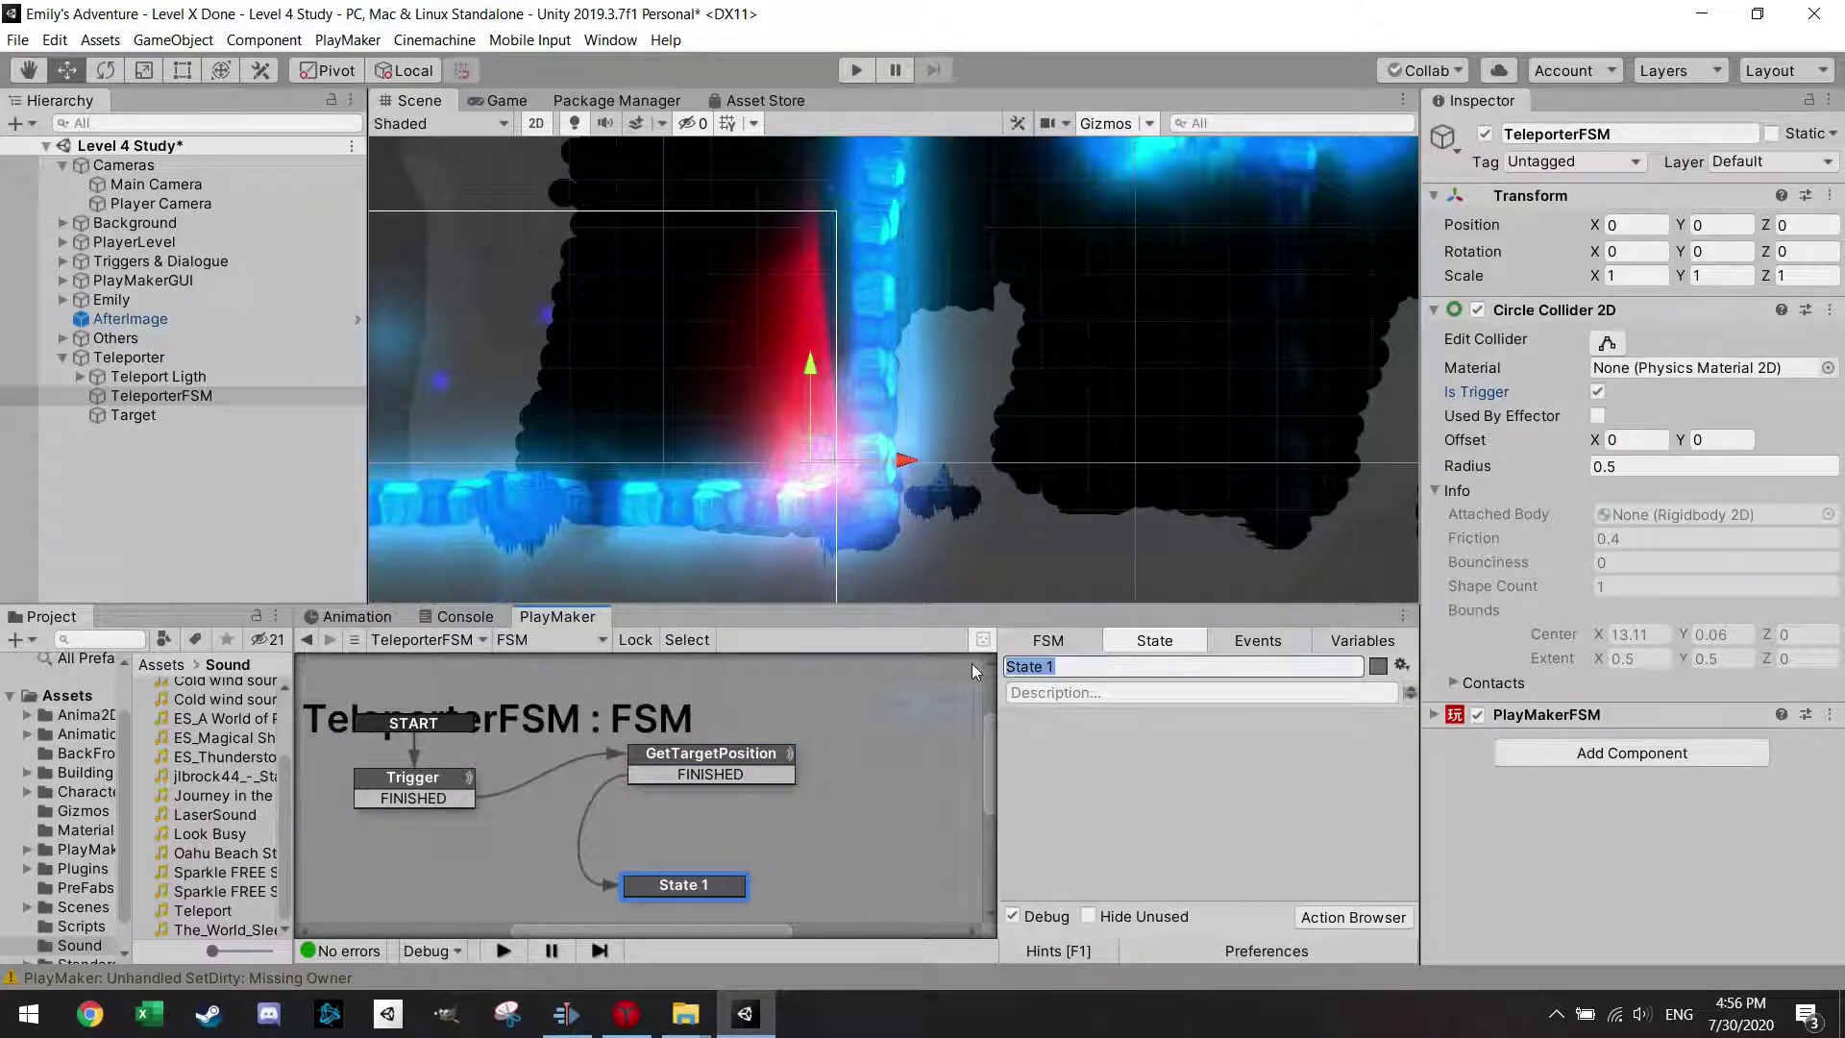
pyautogui.write('Teleport')
# Add a Camera Fade In action to Teleport, coloured semi-transparent red (alpha 179).
pyautogui.click(1353, 917)
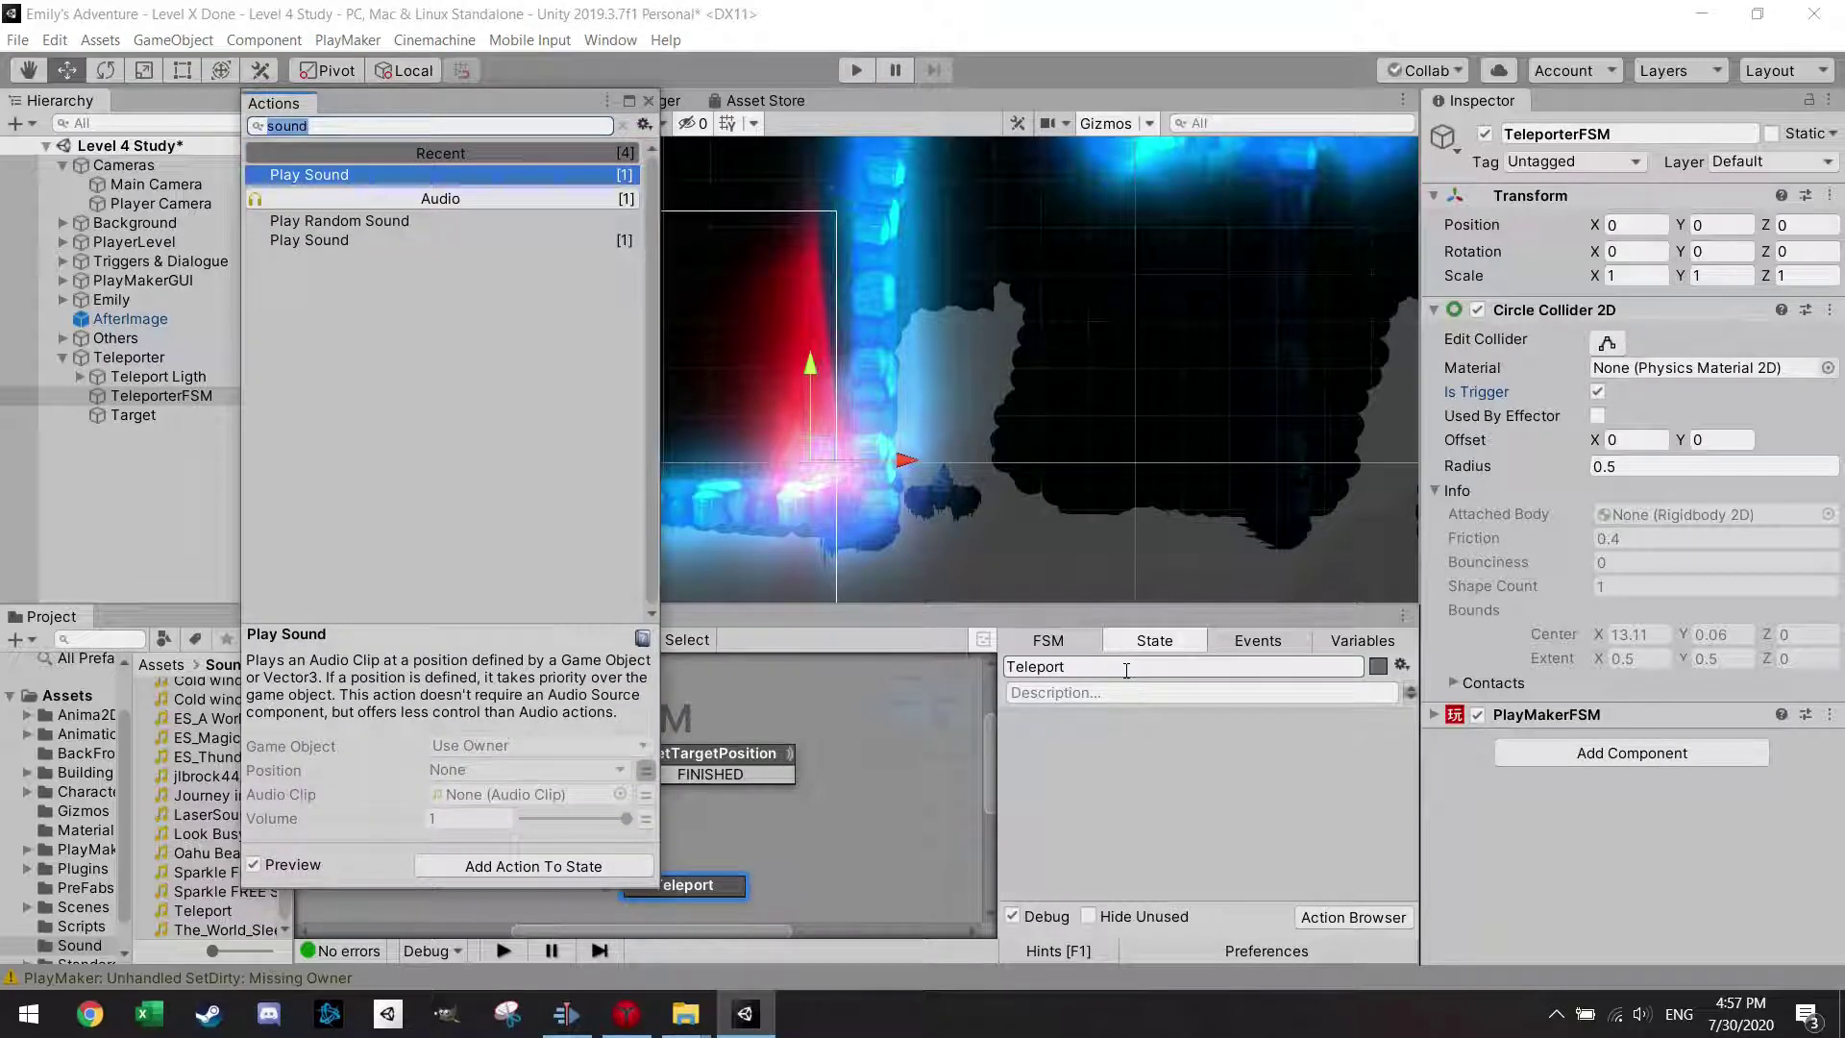
pyautogui.write('fade')
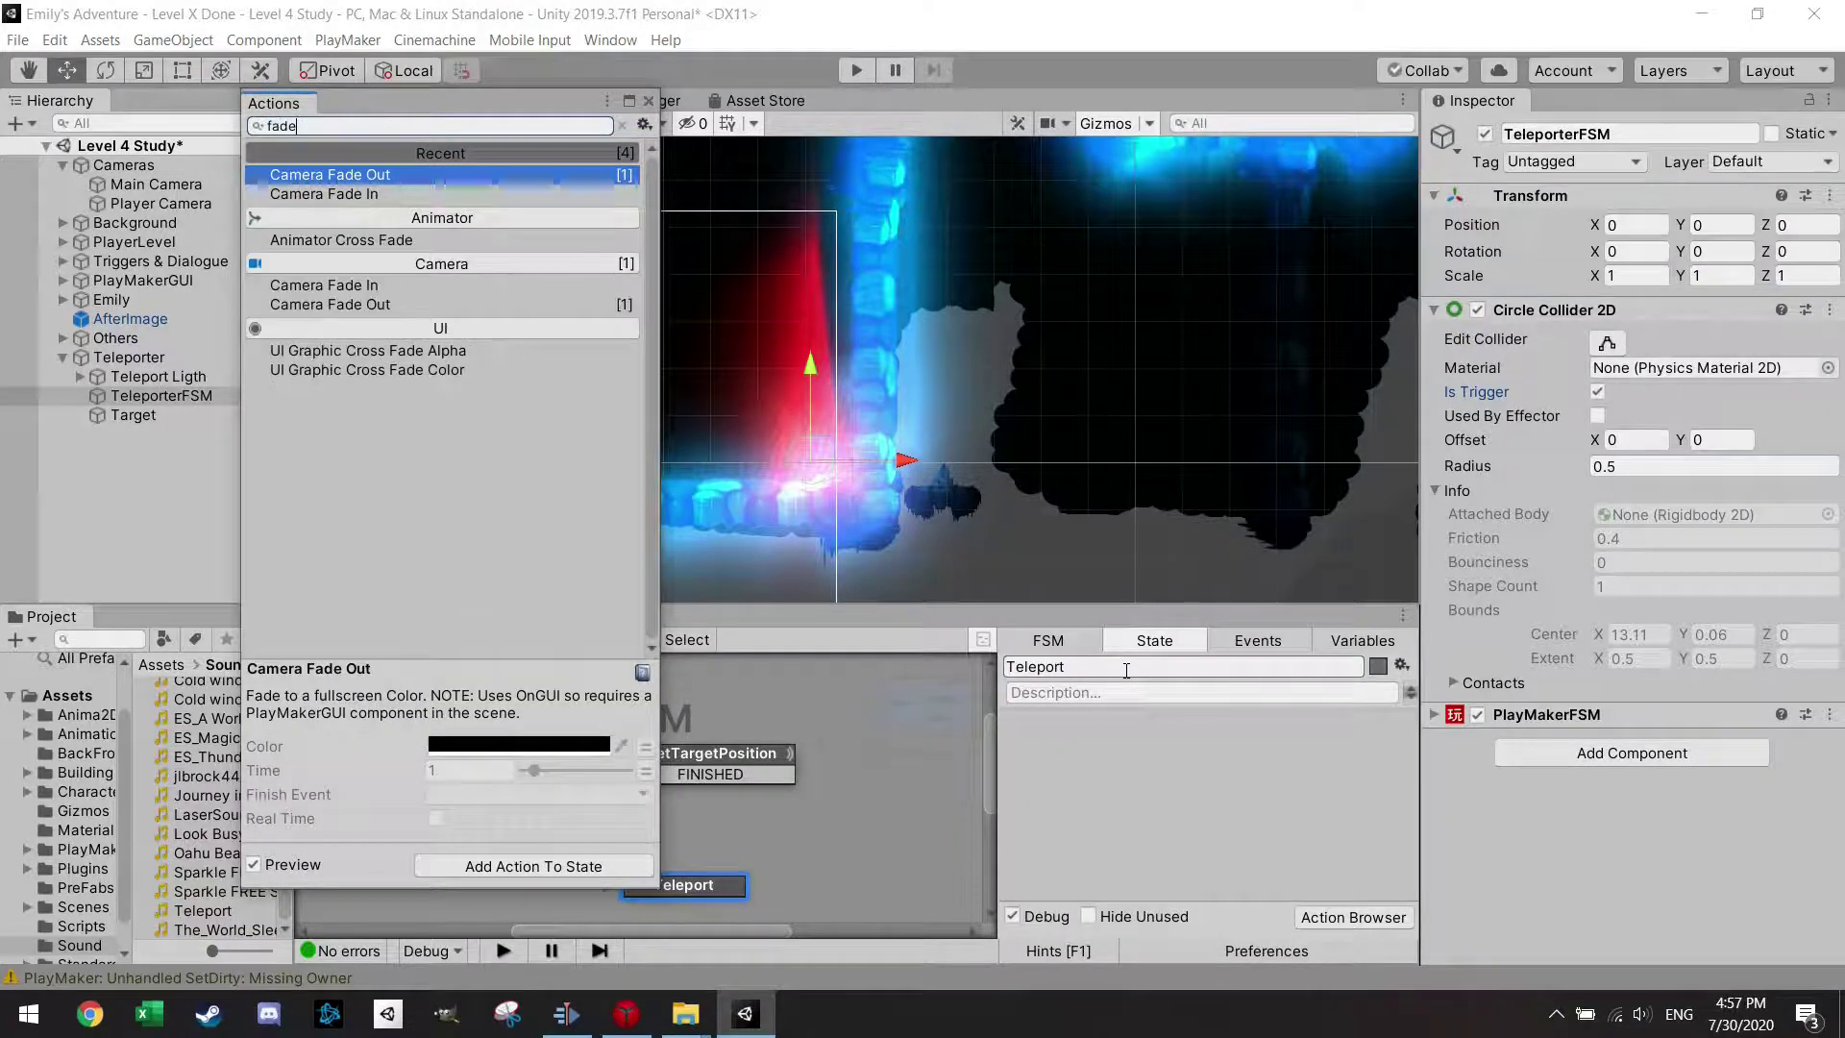
pyautogui.press('Down')
pyautogui.press('Return')
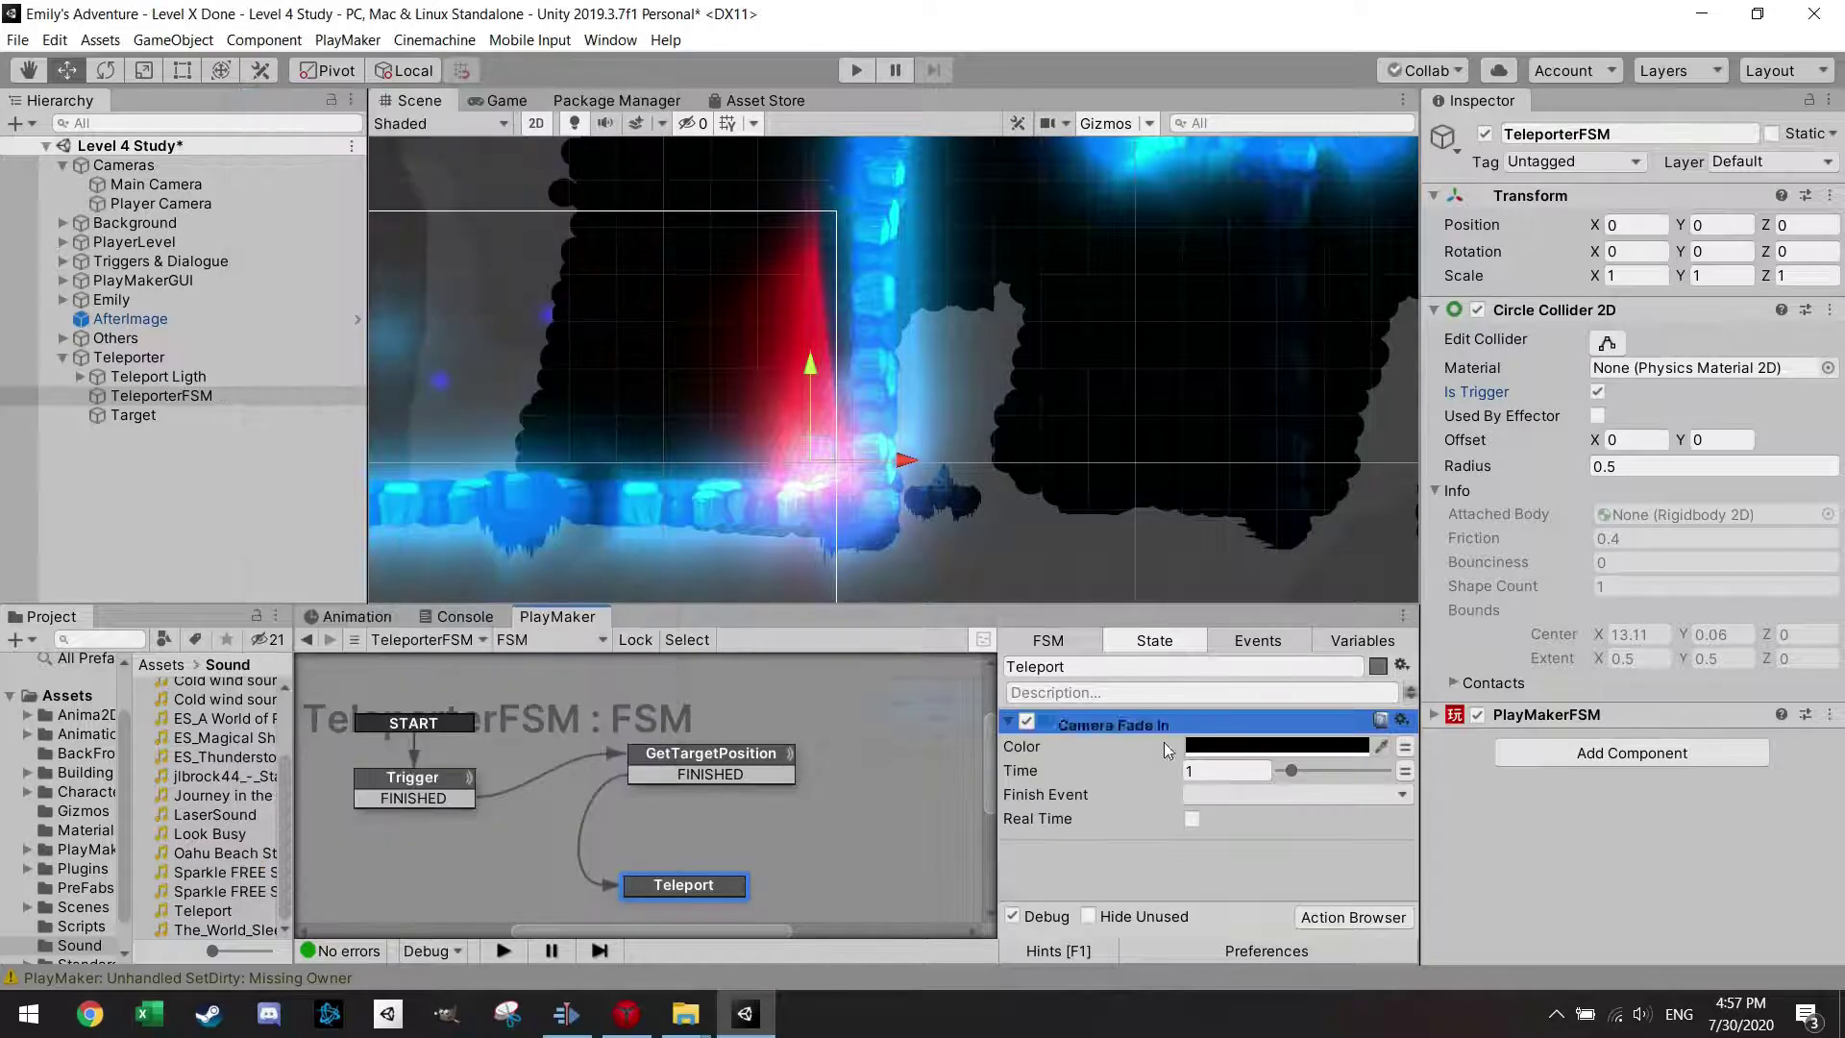
pyautogui.click(1278, 746)
pyautogui.moveTo(208, 181); pyautogui.dragTo(222, 158)
pyautogui.moveTo(212, 507); pyautogui.dragTo(162, 516)
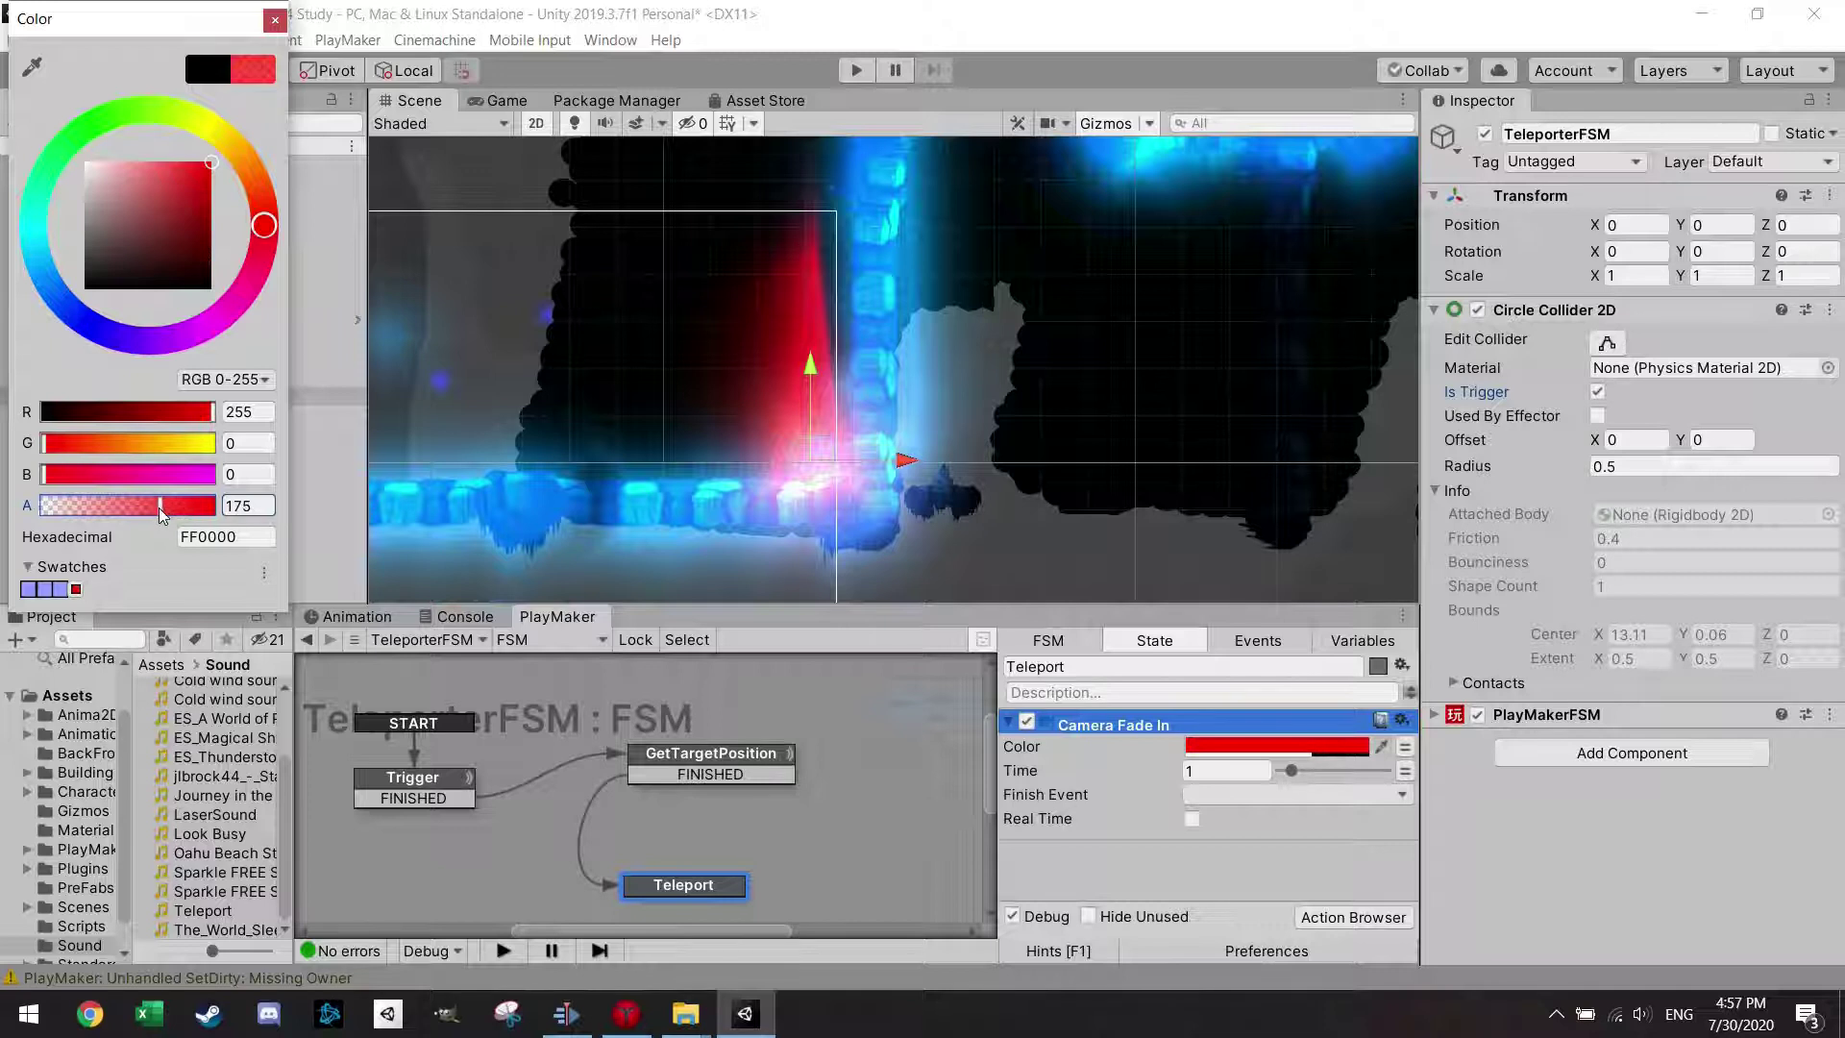
pyautogui.click(275, 19)
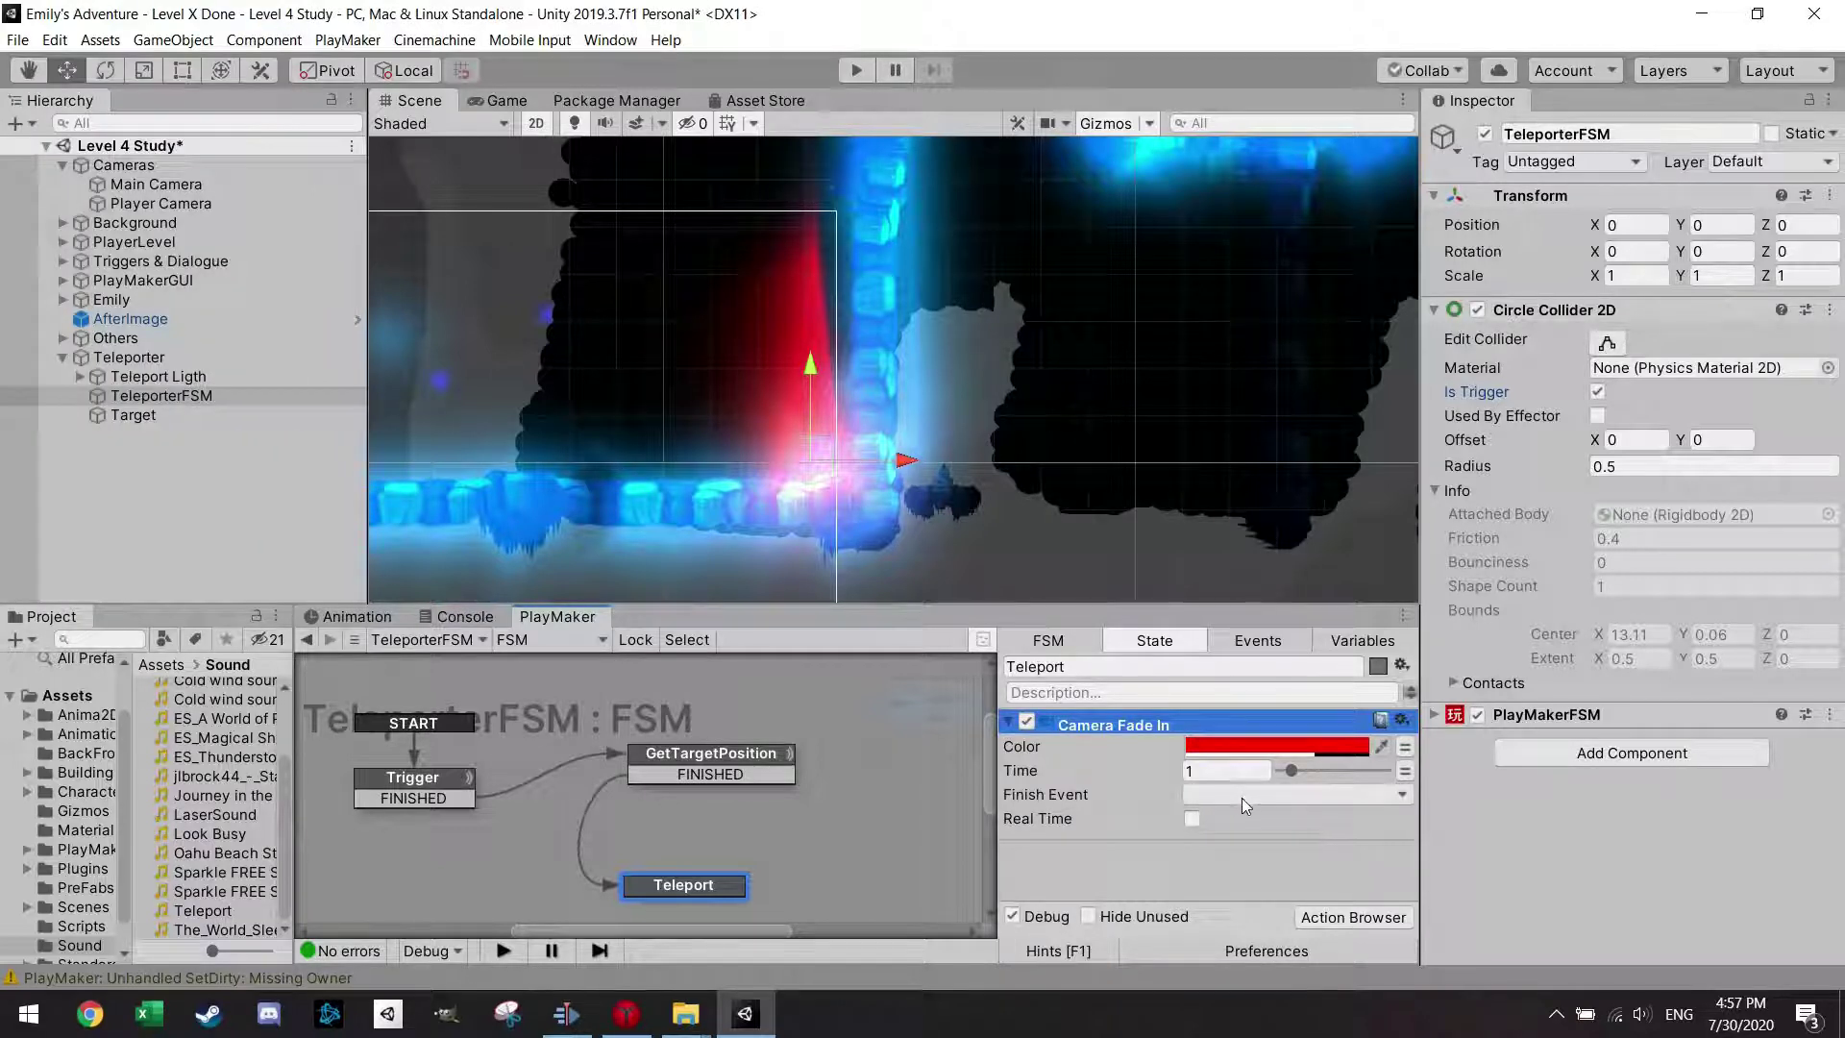
# Set the fade-in Time to 0.5 and its Finish Event to FINISHED.
pyautogui.click(1221, 770)
pyautogui.write('0.5')
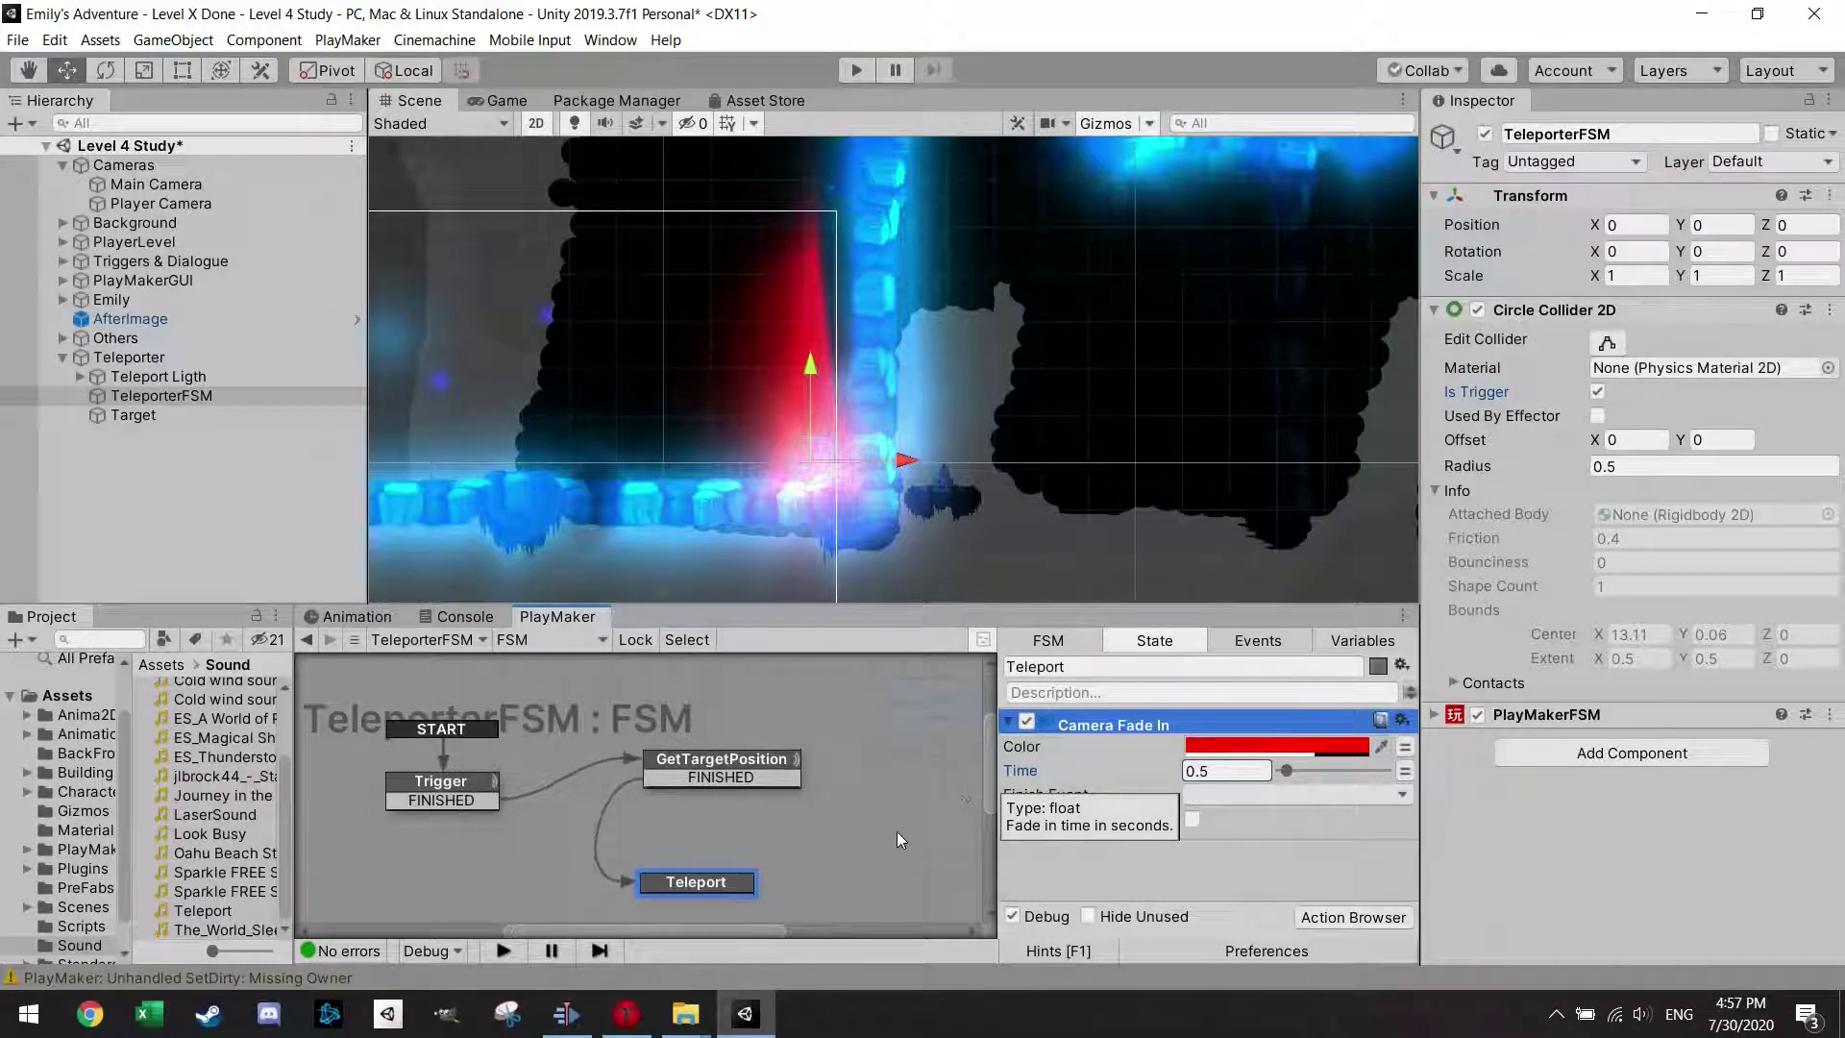
pyautogui.click(1262, 796)
pyautogui.click(1247, 843)
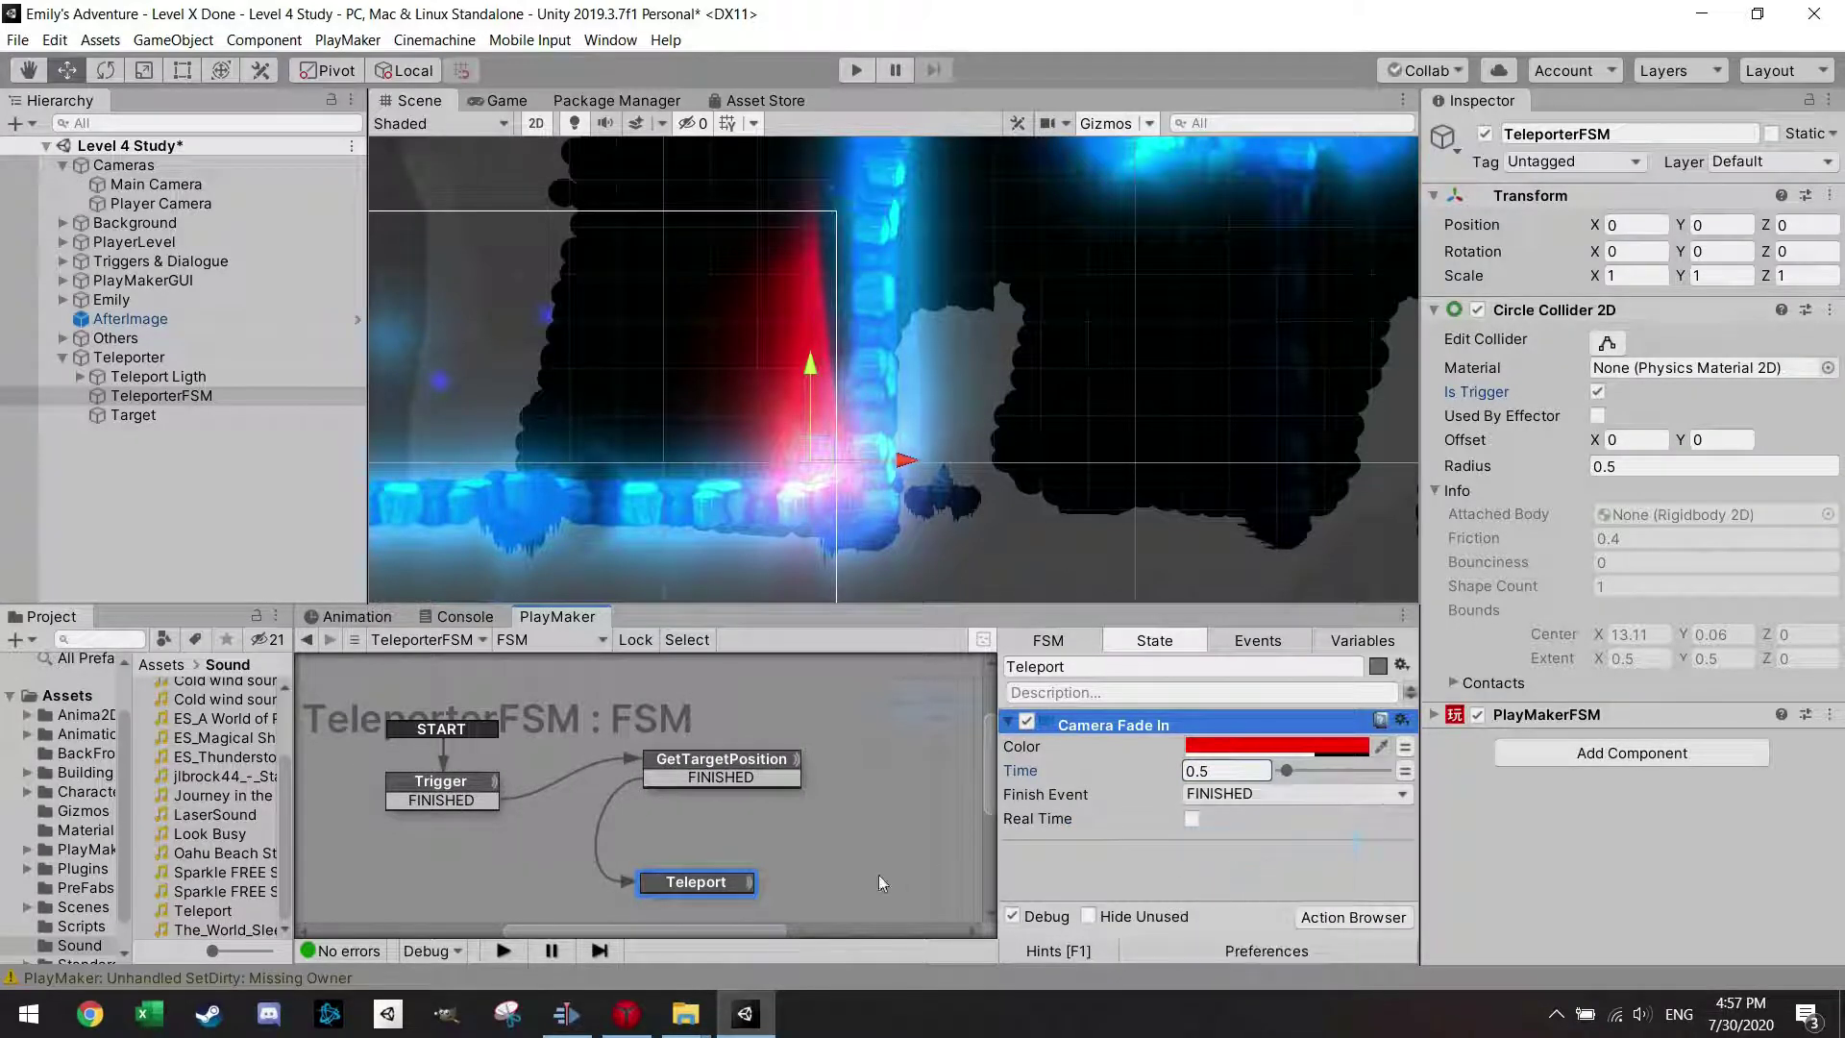
pyautogui.moveTo(776, 885); pyautogui.dragTo(796, 817, button='middle')
# Add Set Position to Teleport, moving Emily to the global Teleport vector.
pyautogui.click(1379, 918)
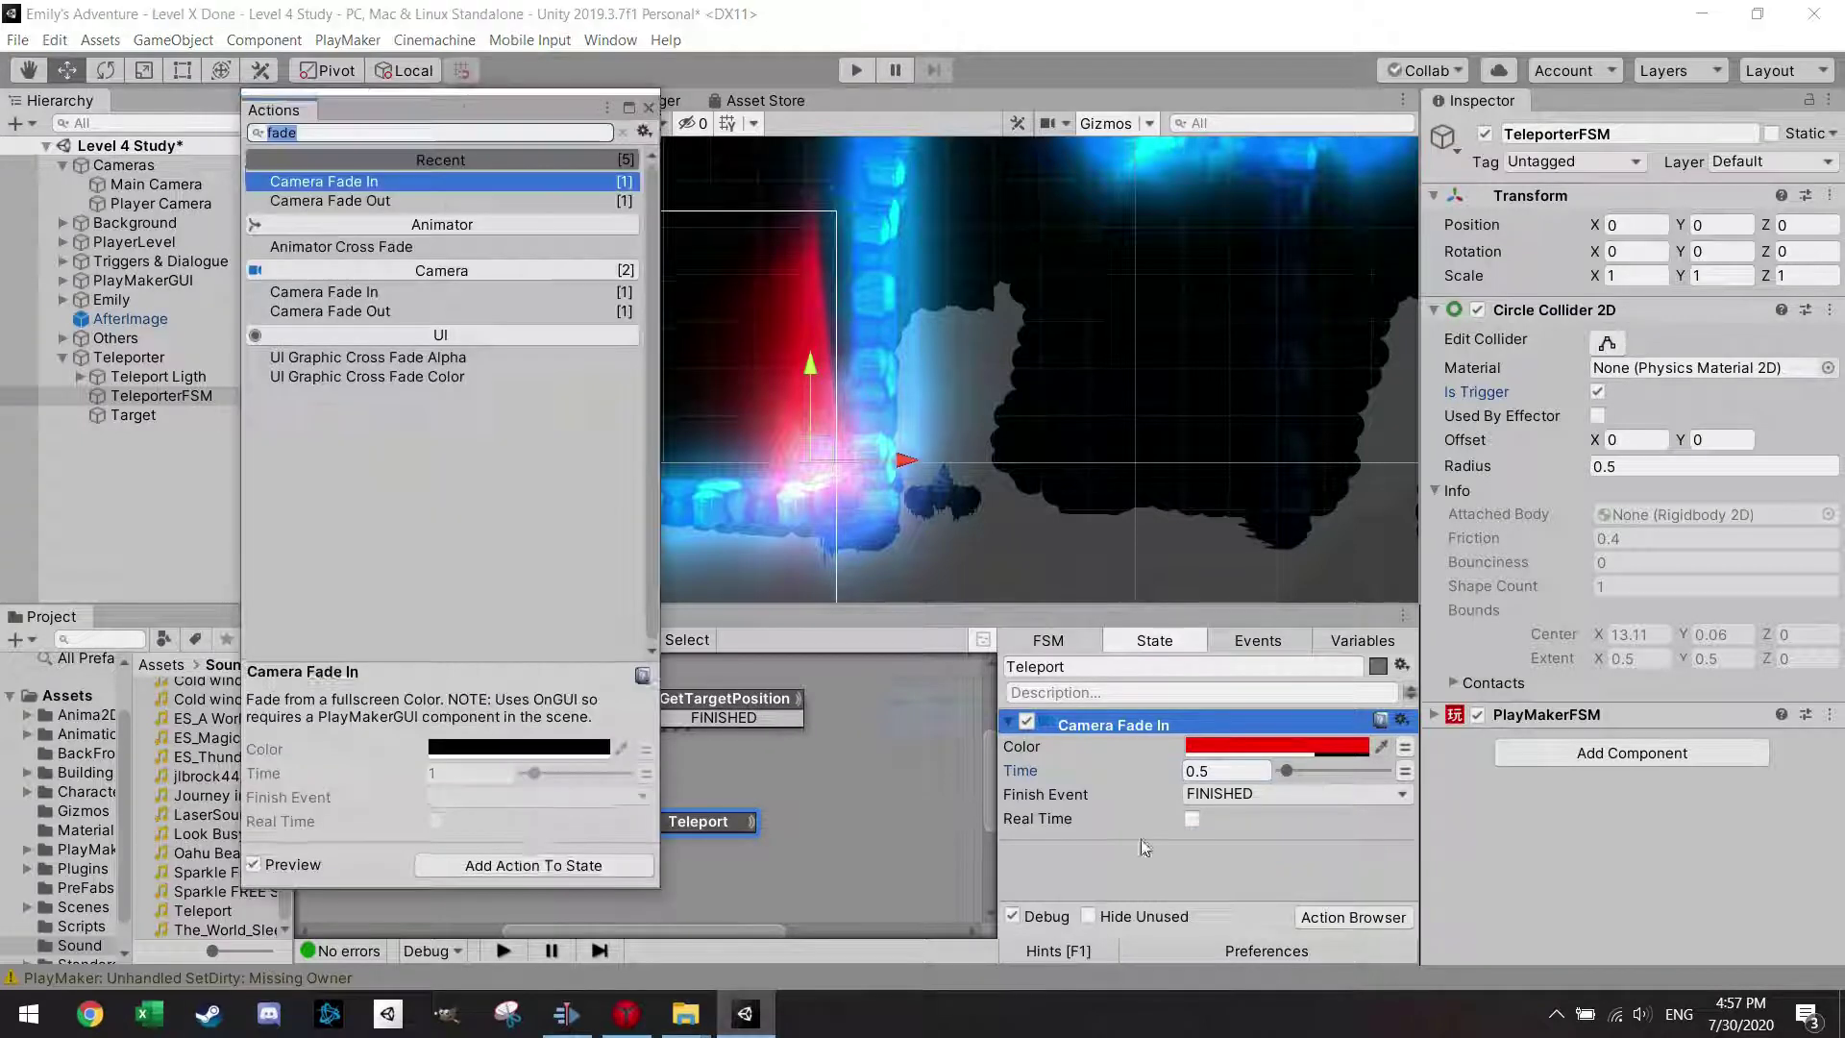
pyautogui.write('set')
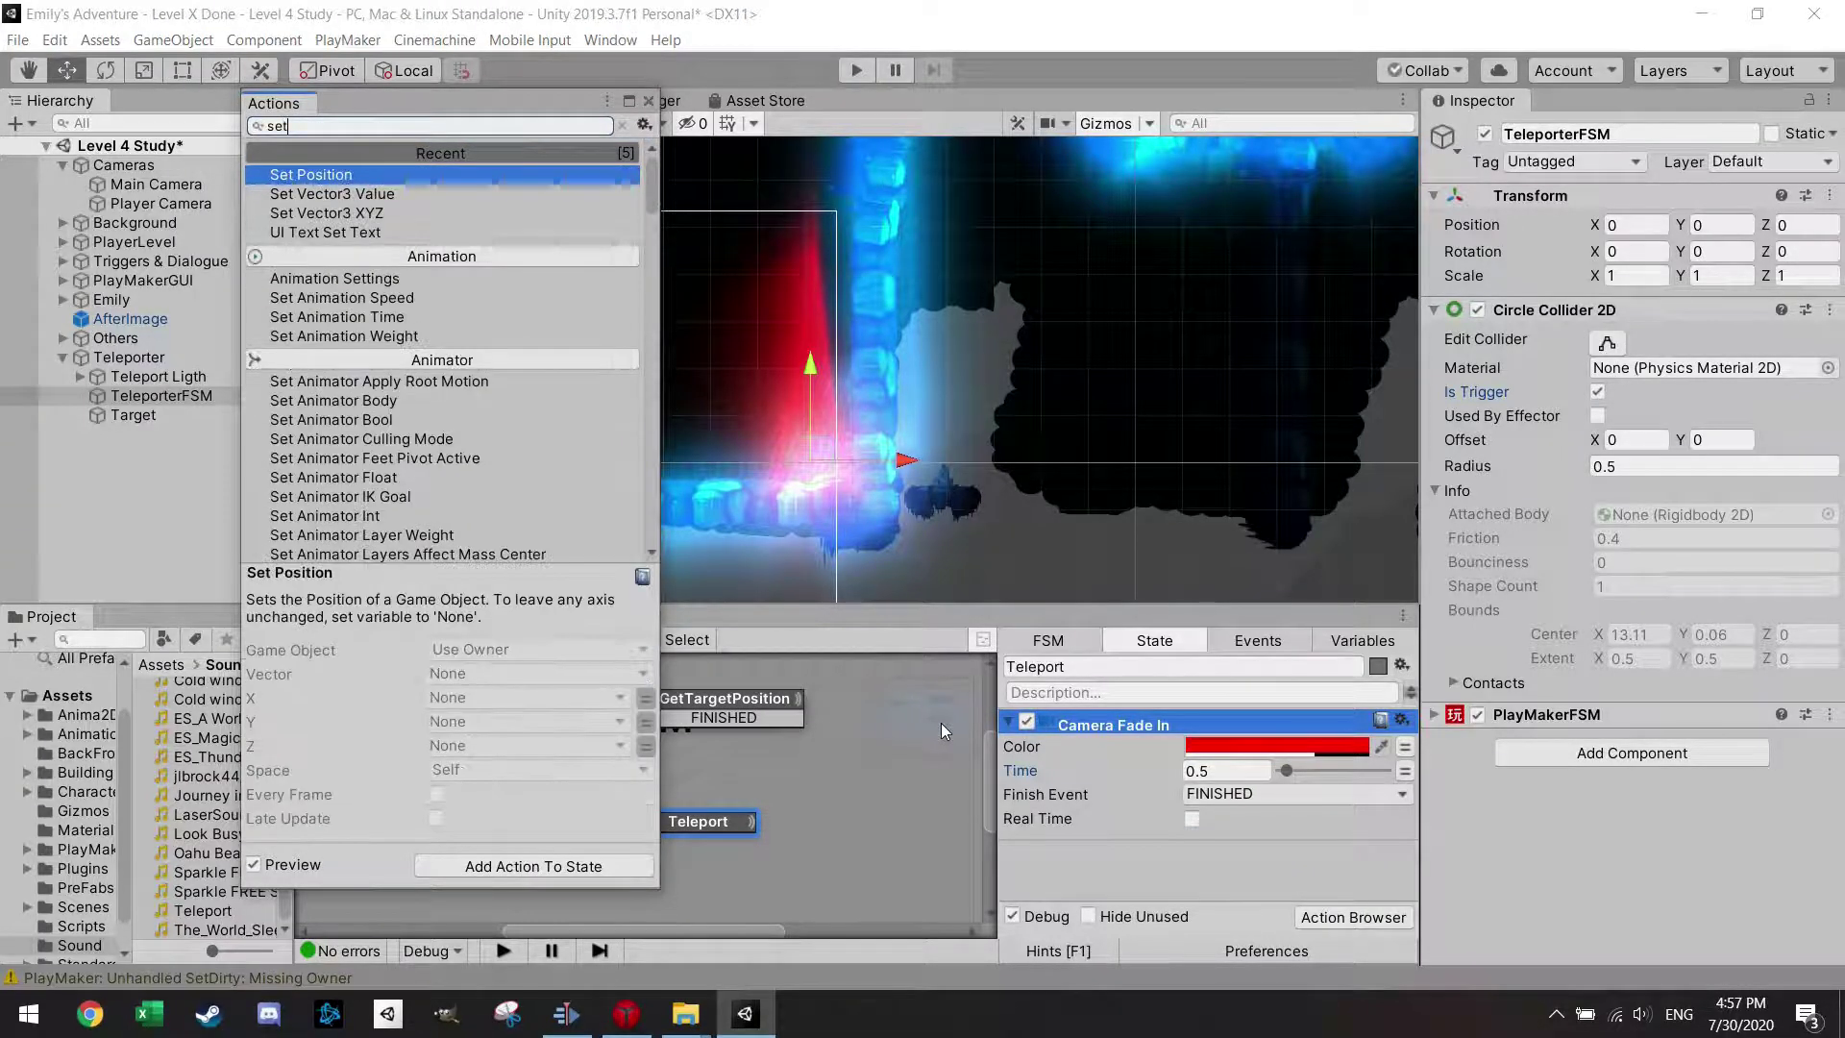
pyautogui.press('Return')
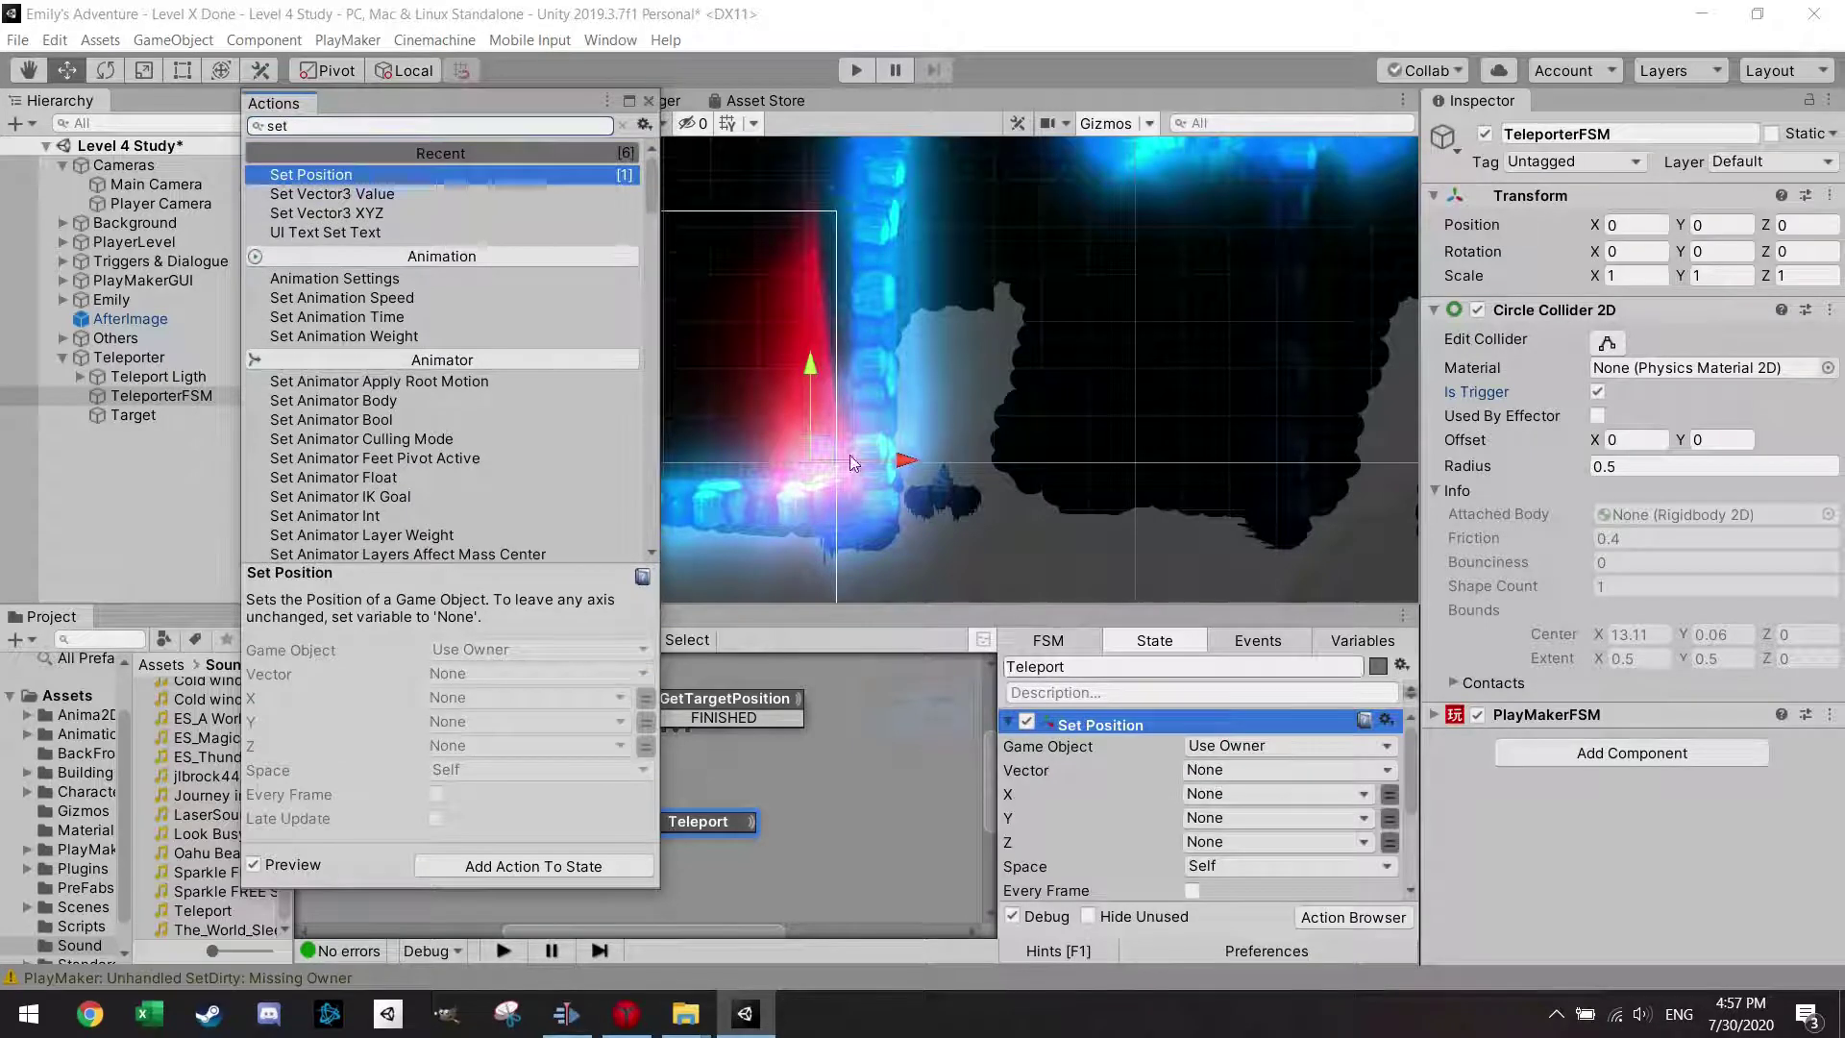
pyautogui.click(650, 100)
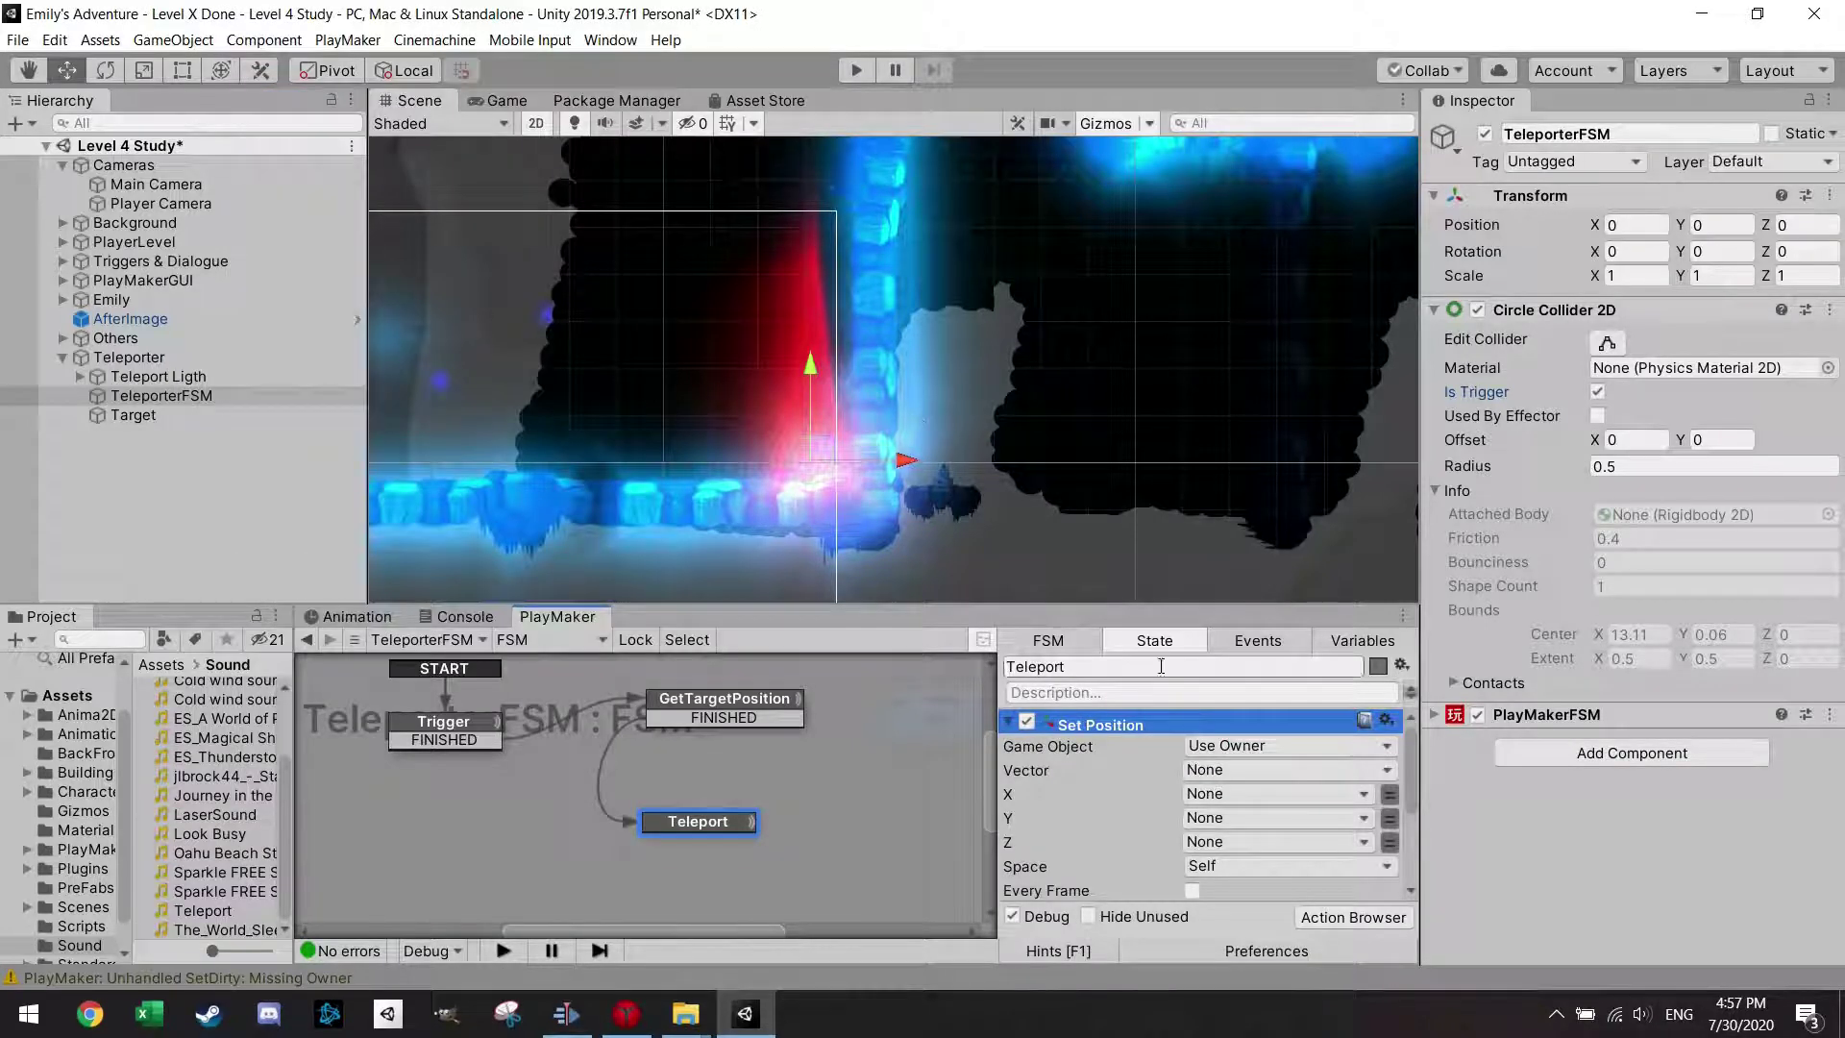
pyautogui.click(1238, 747)
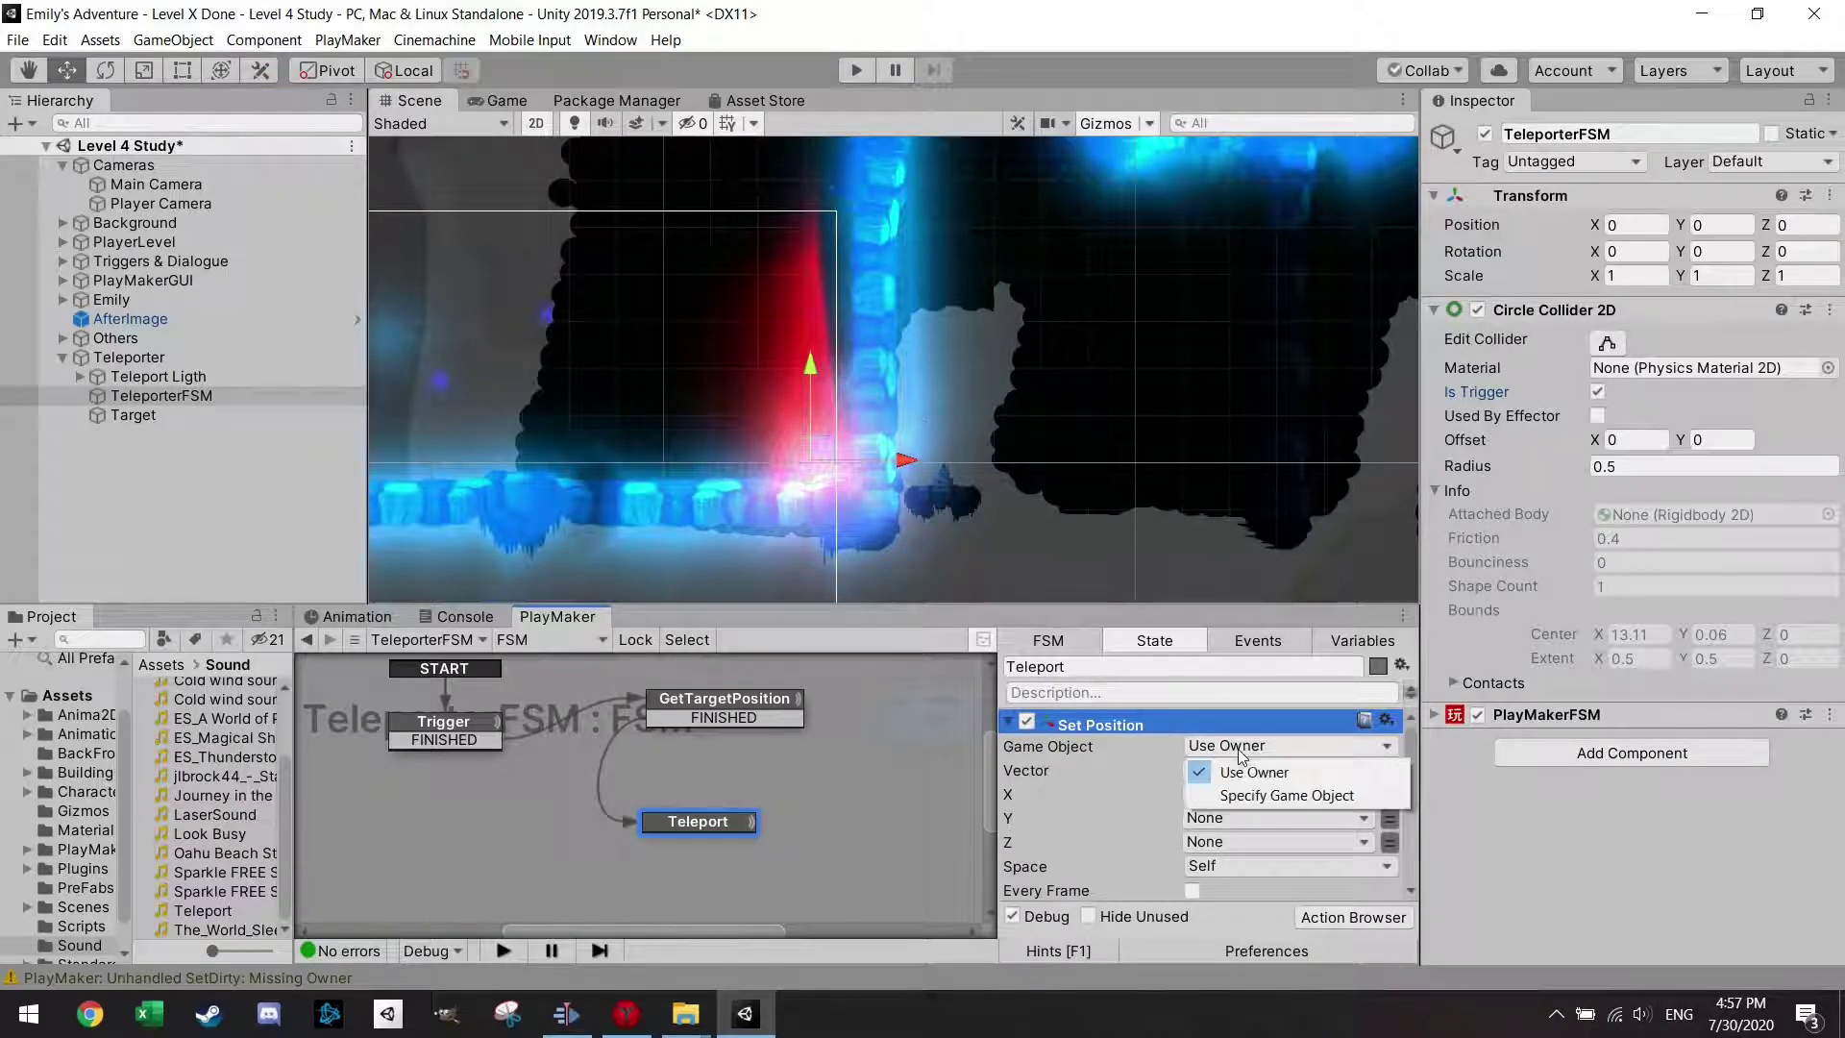
pyautogui.click(1253, 796)
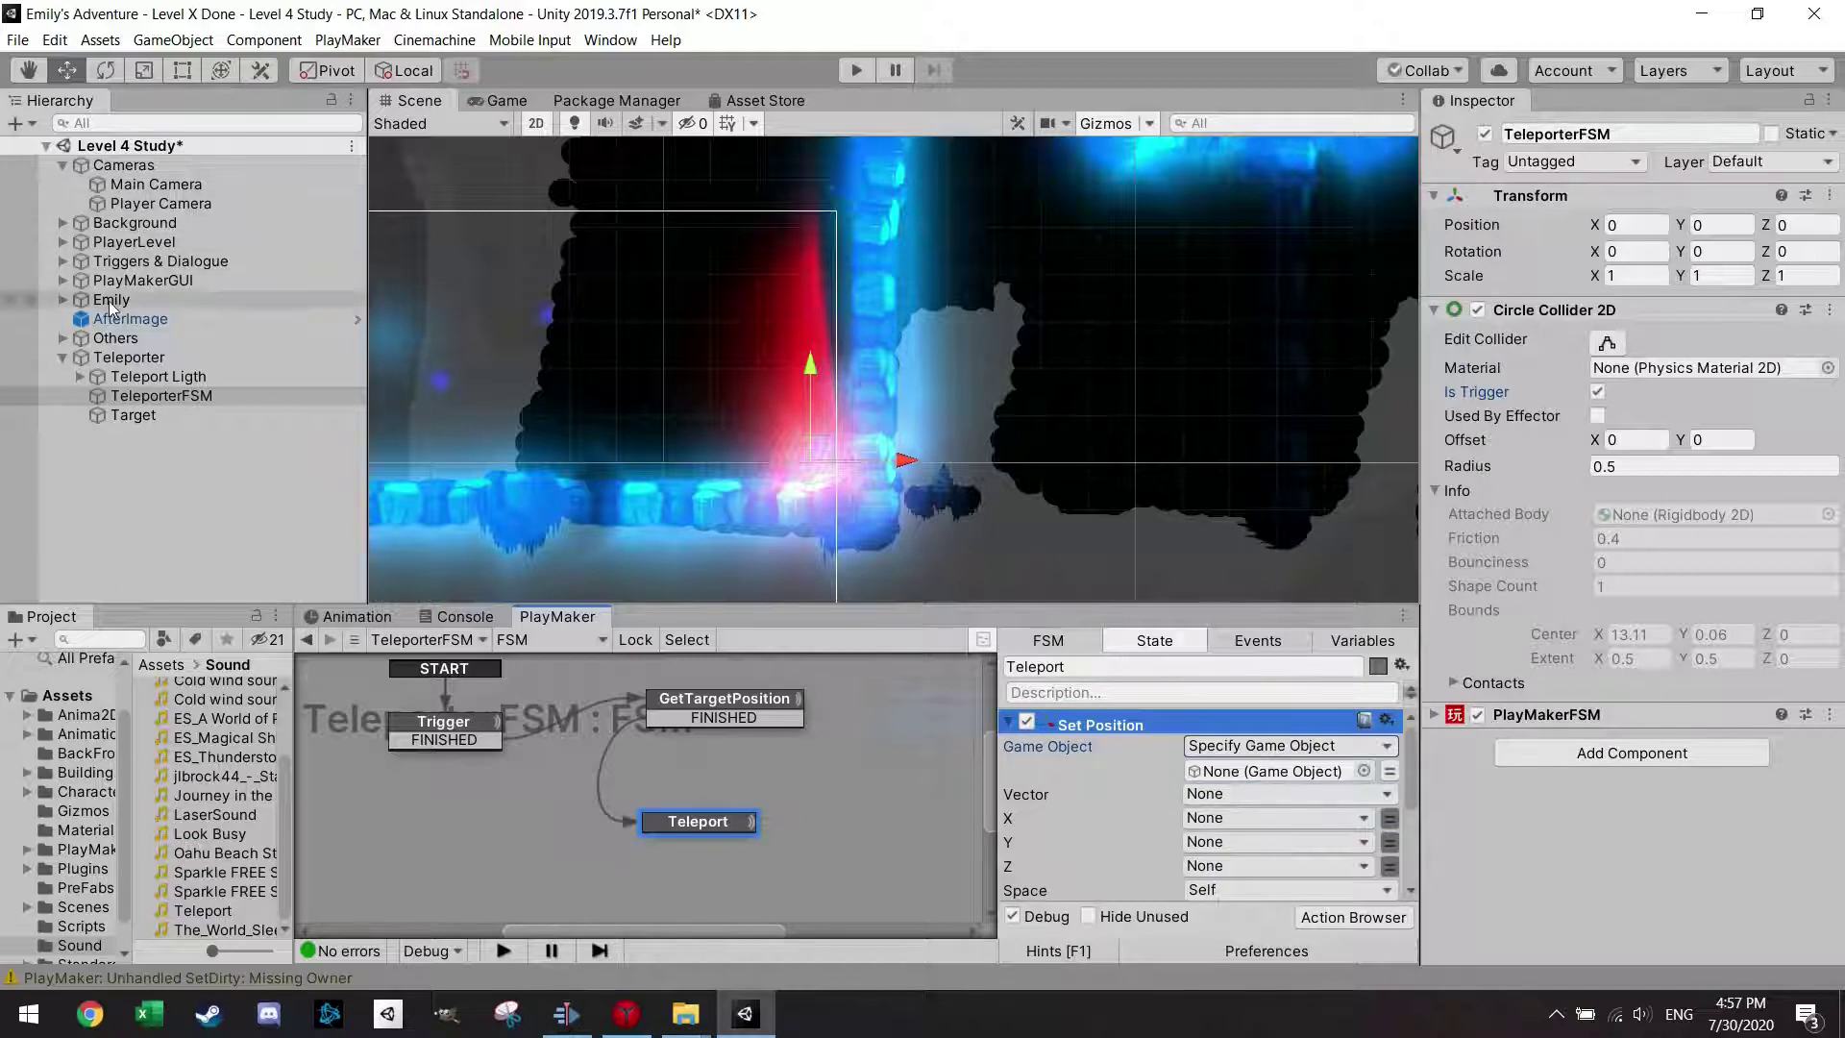
pyautogui.moveTo(112, 305); pyautogui.dragTo(1259, 778)
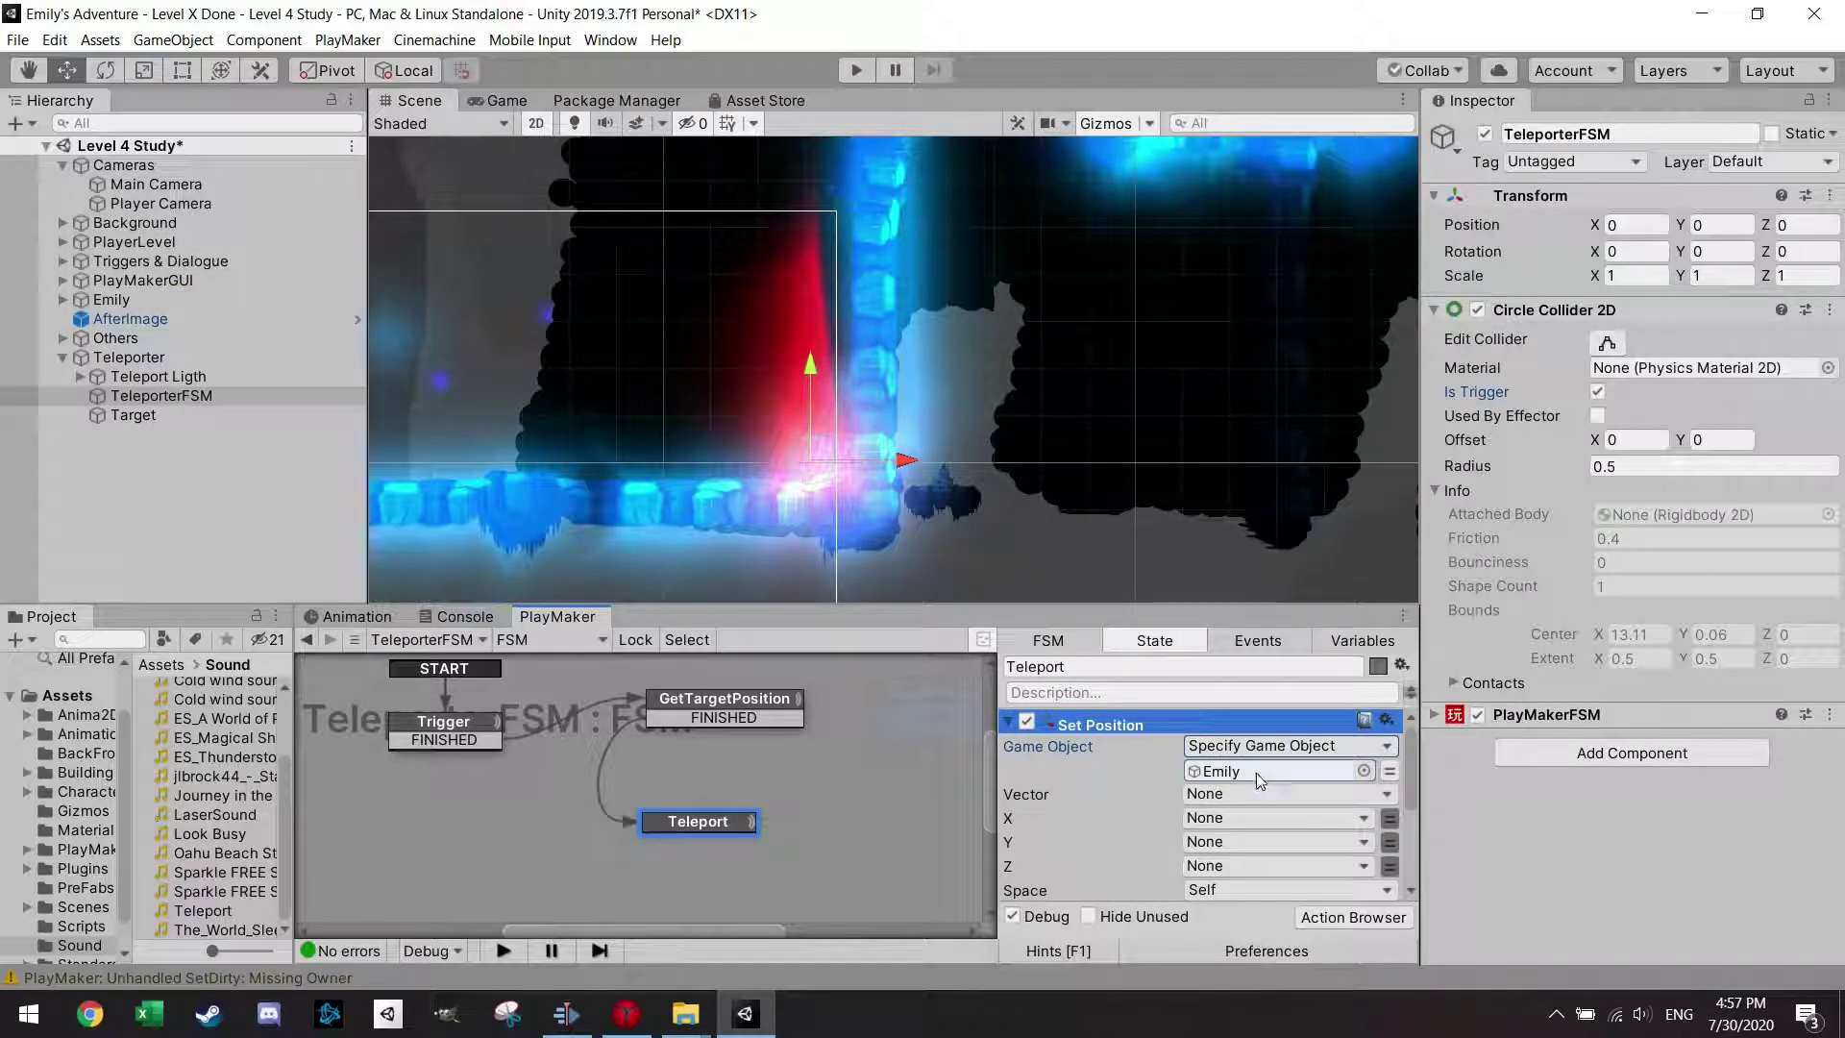
pyautogui.click(1345, 795)
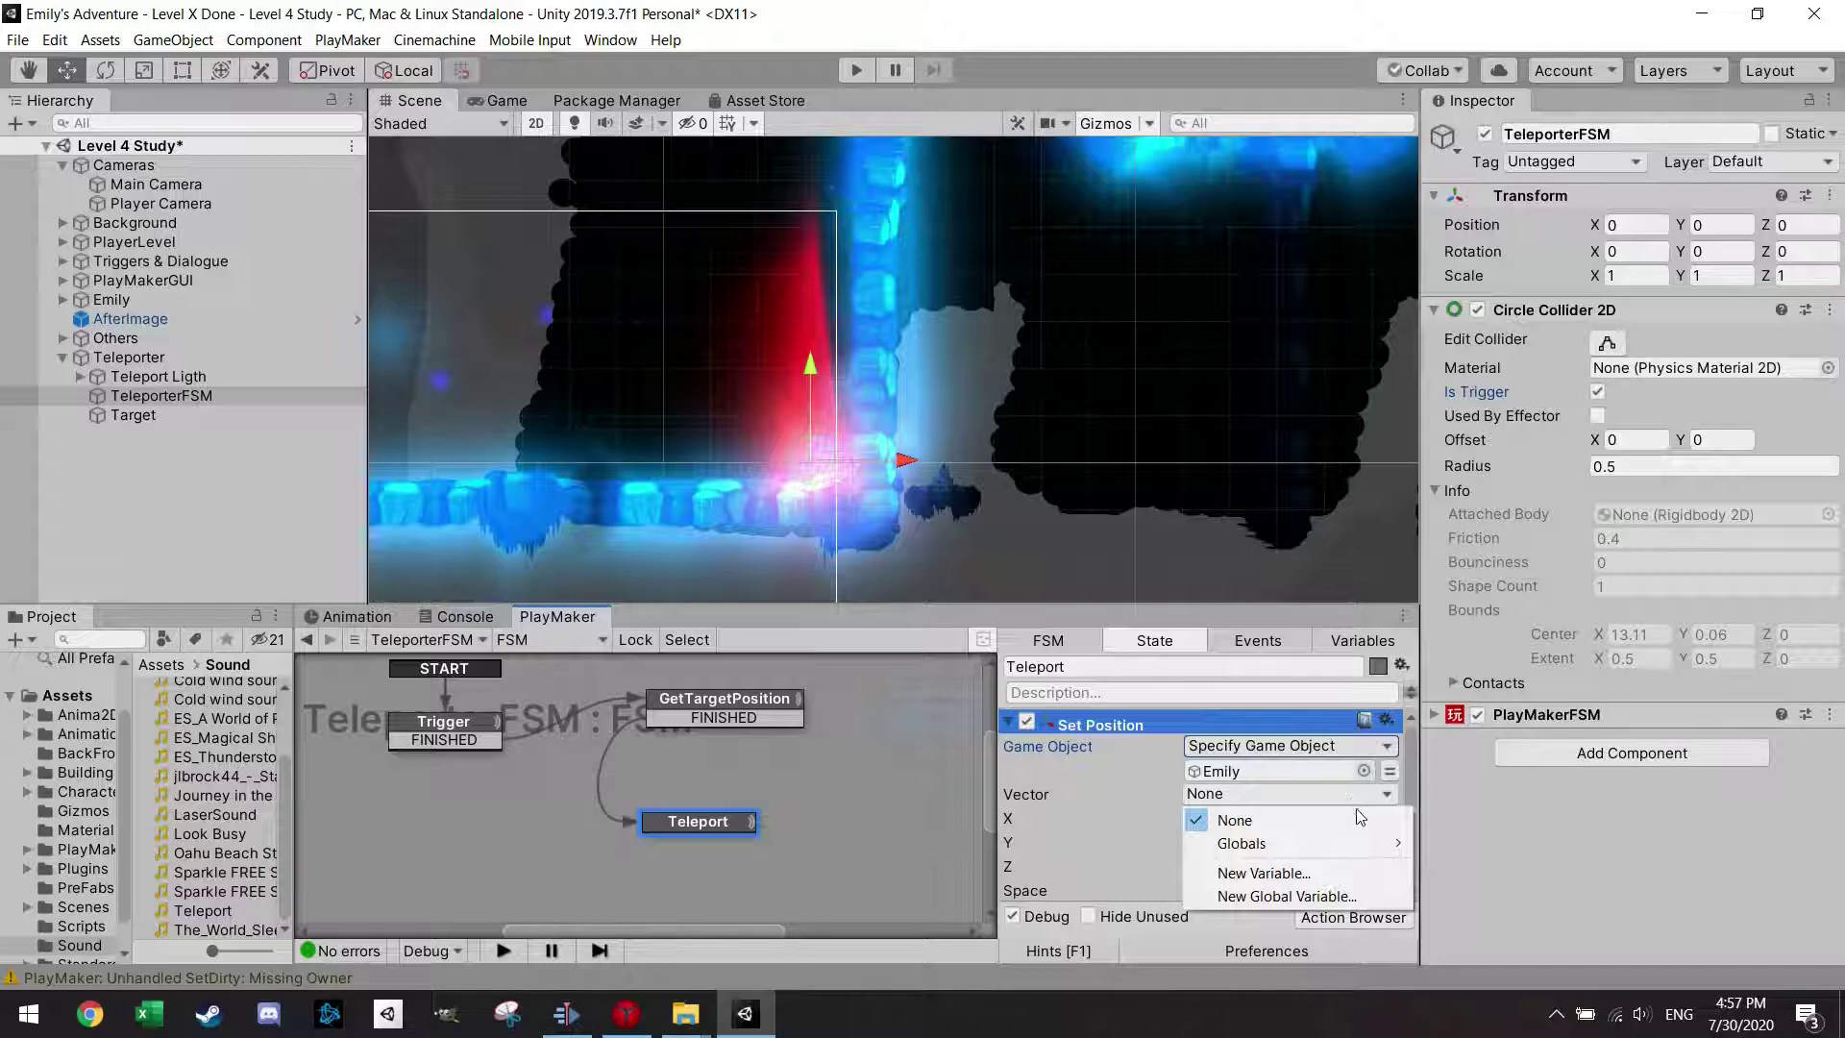
pyautogui.moveTo(1357, 843)
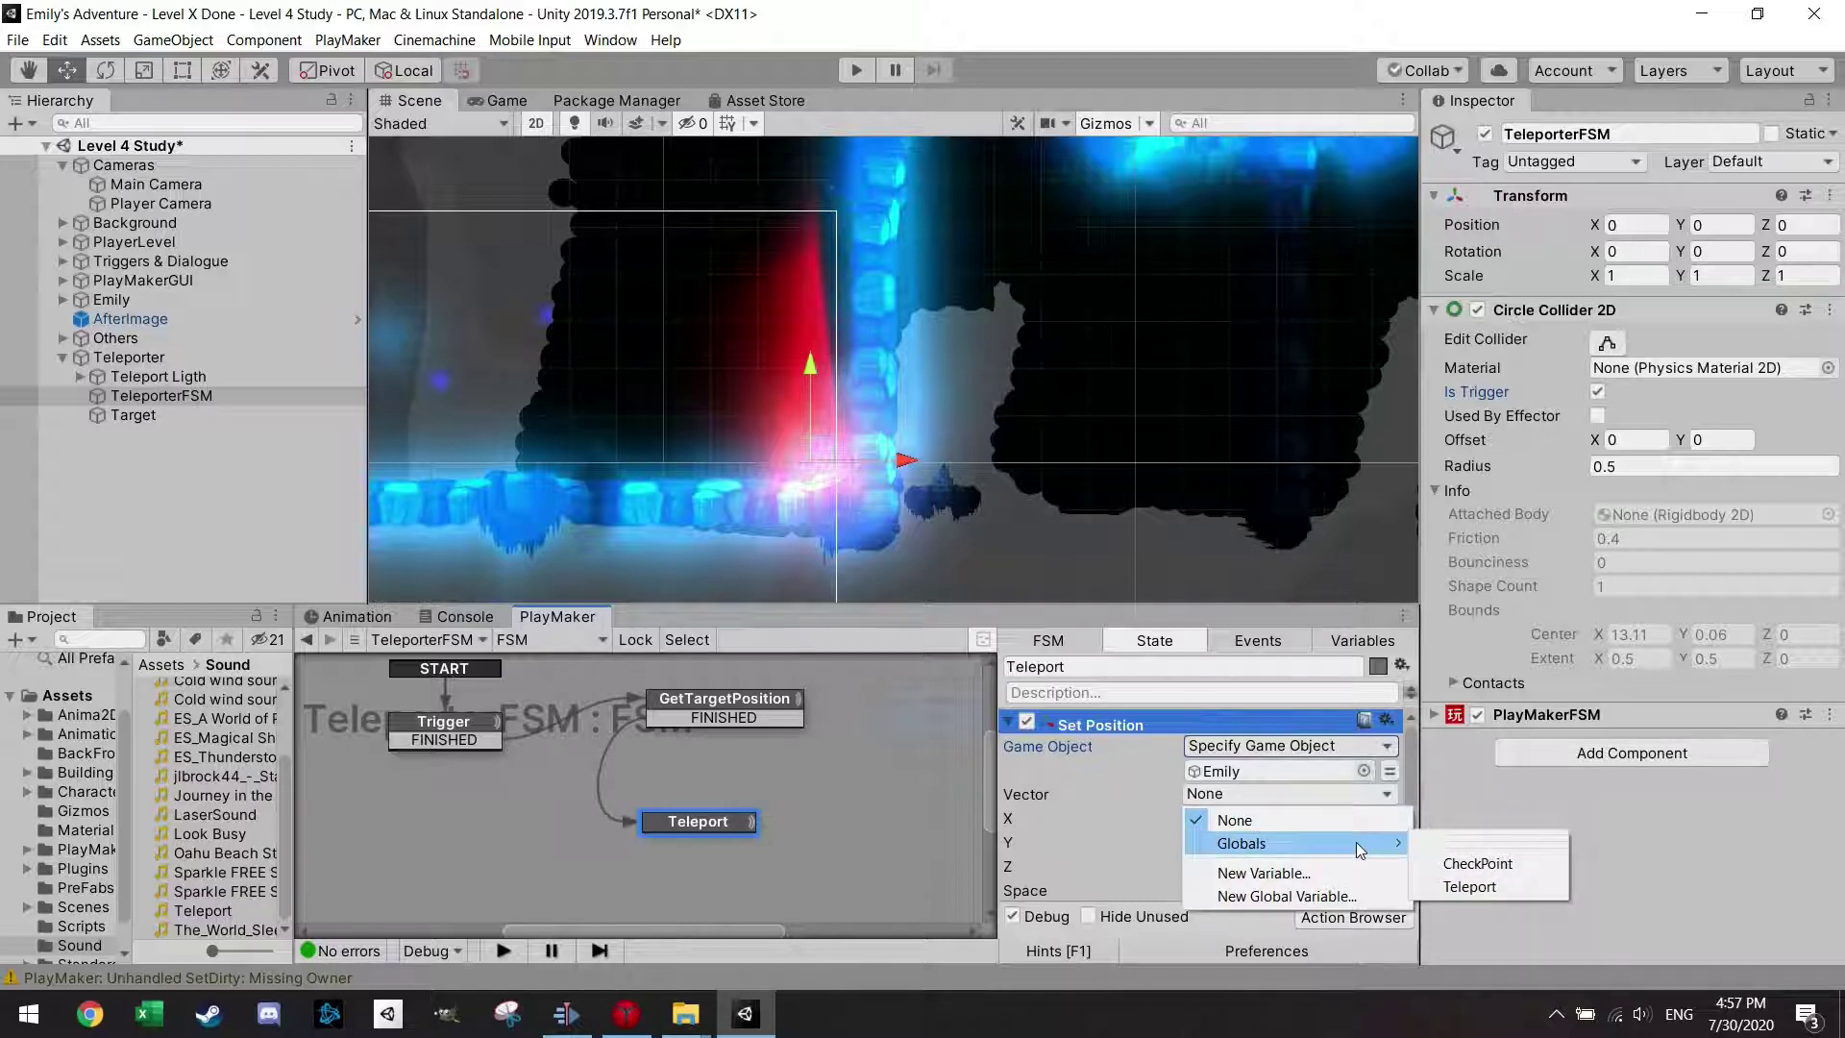
pyautogui.click(1486, 886)
# Add a FINISHED transition from Teleport back to the Trigger state.
pyautogui.rightClick(699, 830)
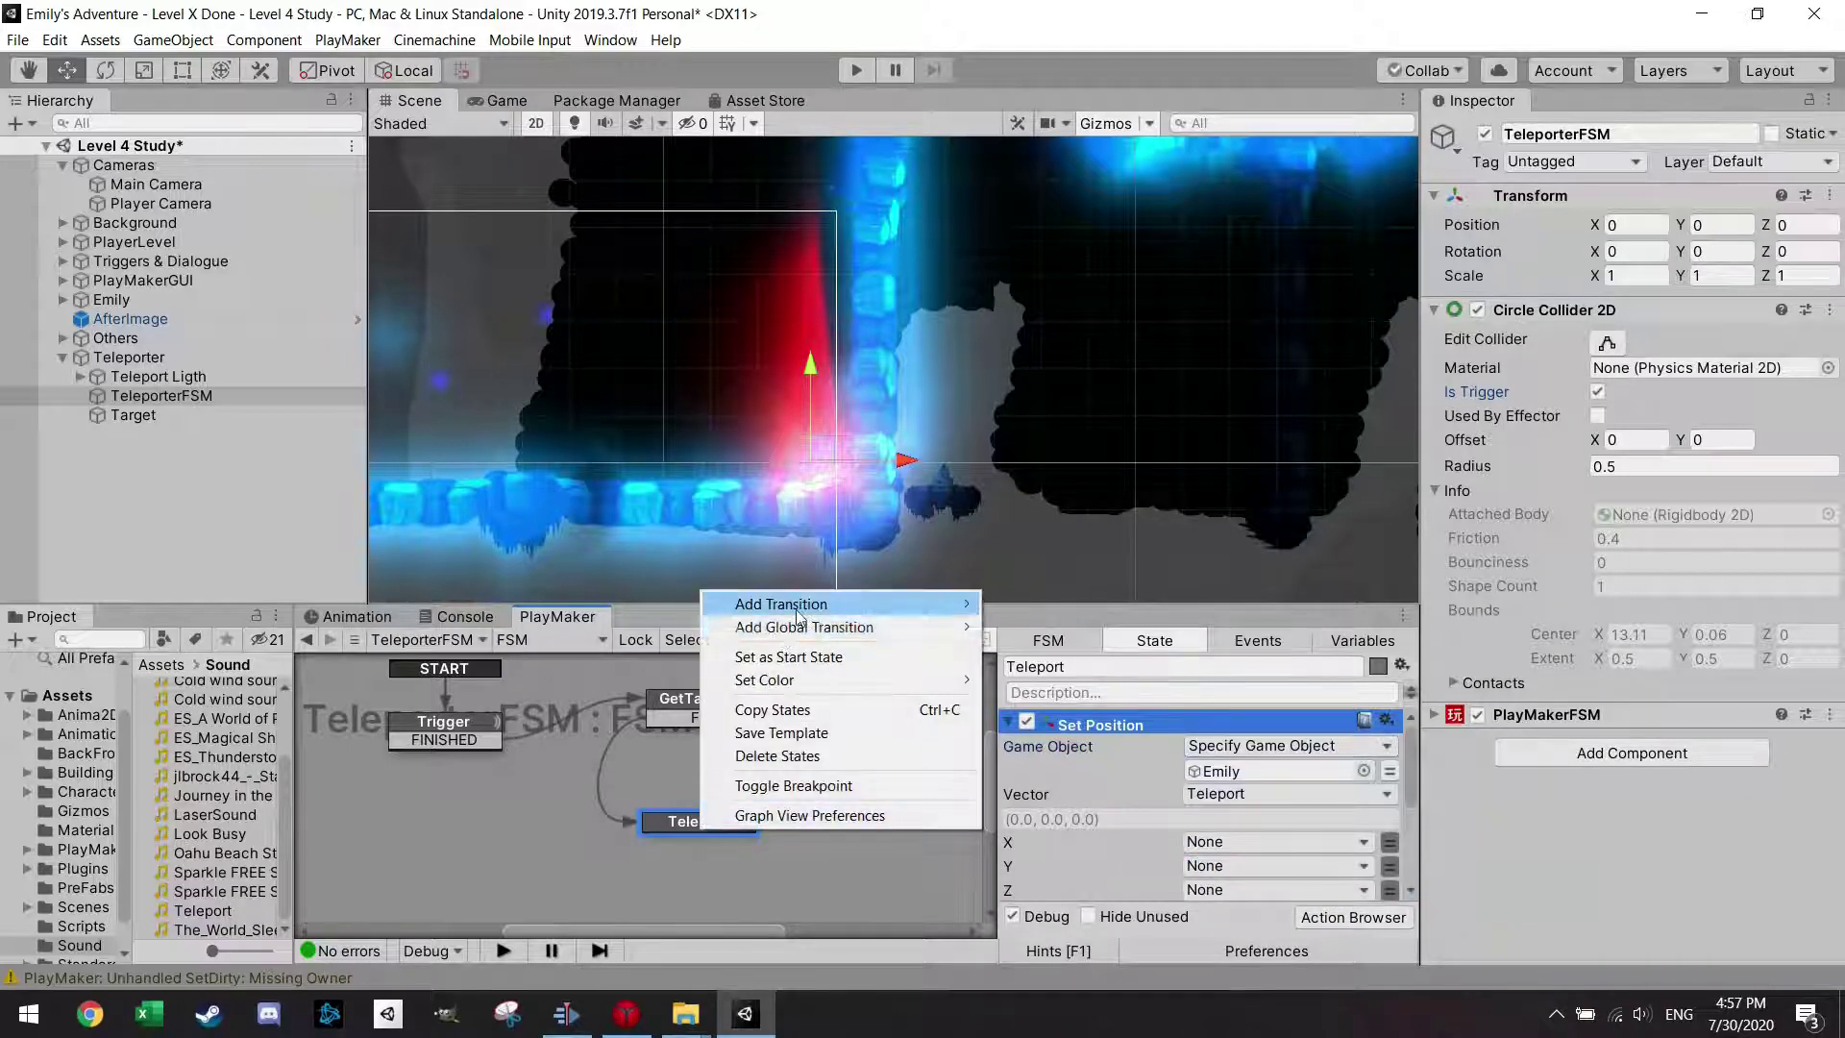
pyautogui.moveTo(766, 601)
pyautogui.click(1046, 604)
pyautogui.moveTo(725, 840); pyautogui.dragTo(443, 741)
pyautogui.moveTo(708, 819); pyautogui.dragTo(739, 830)
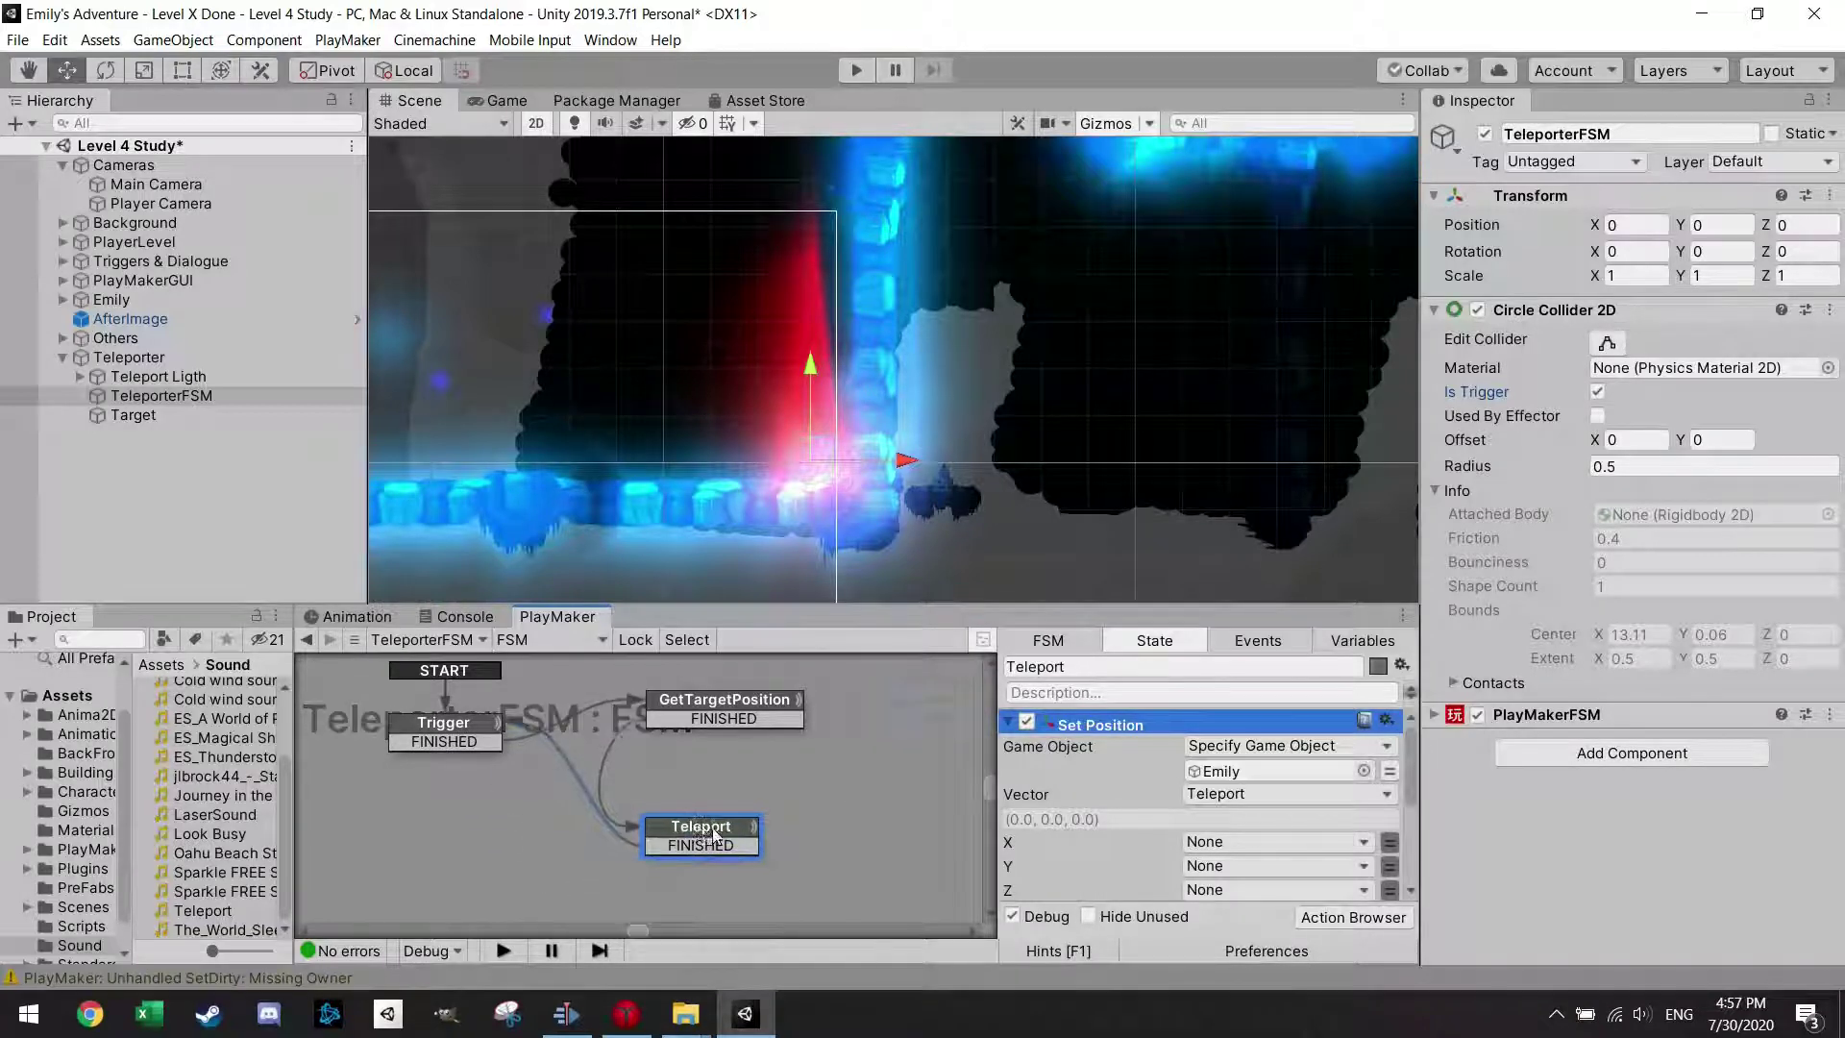
pyautogui.click(500, 100)
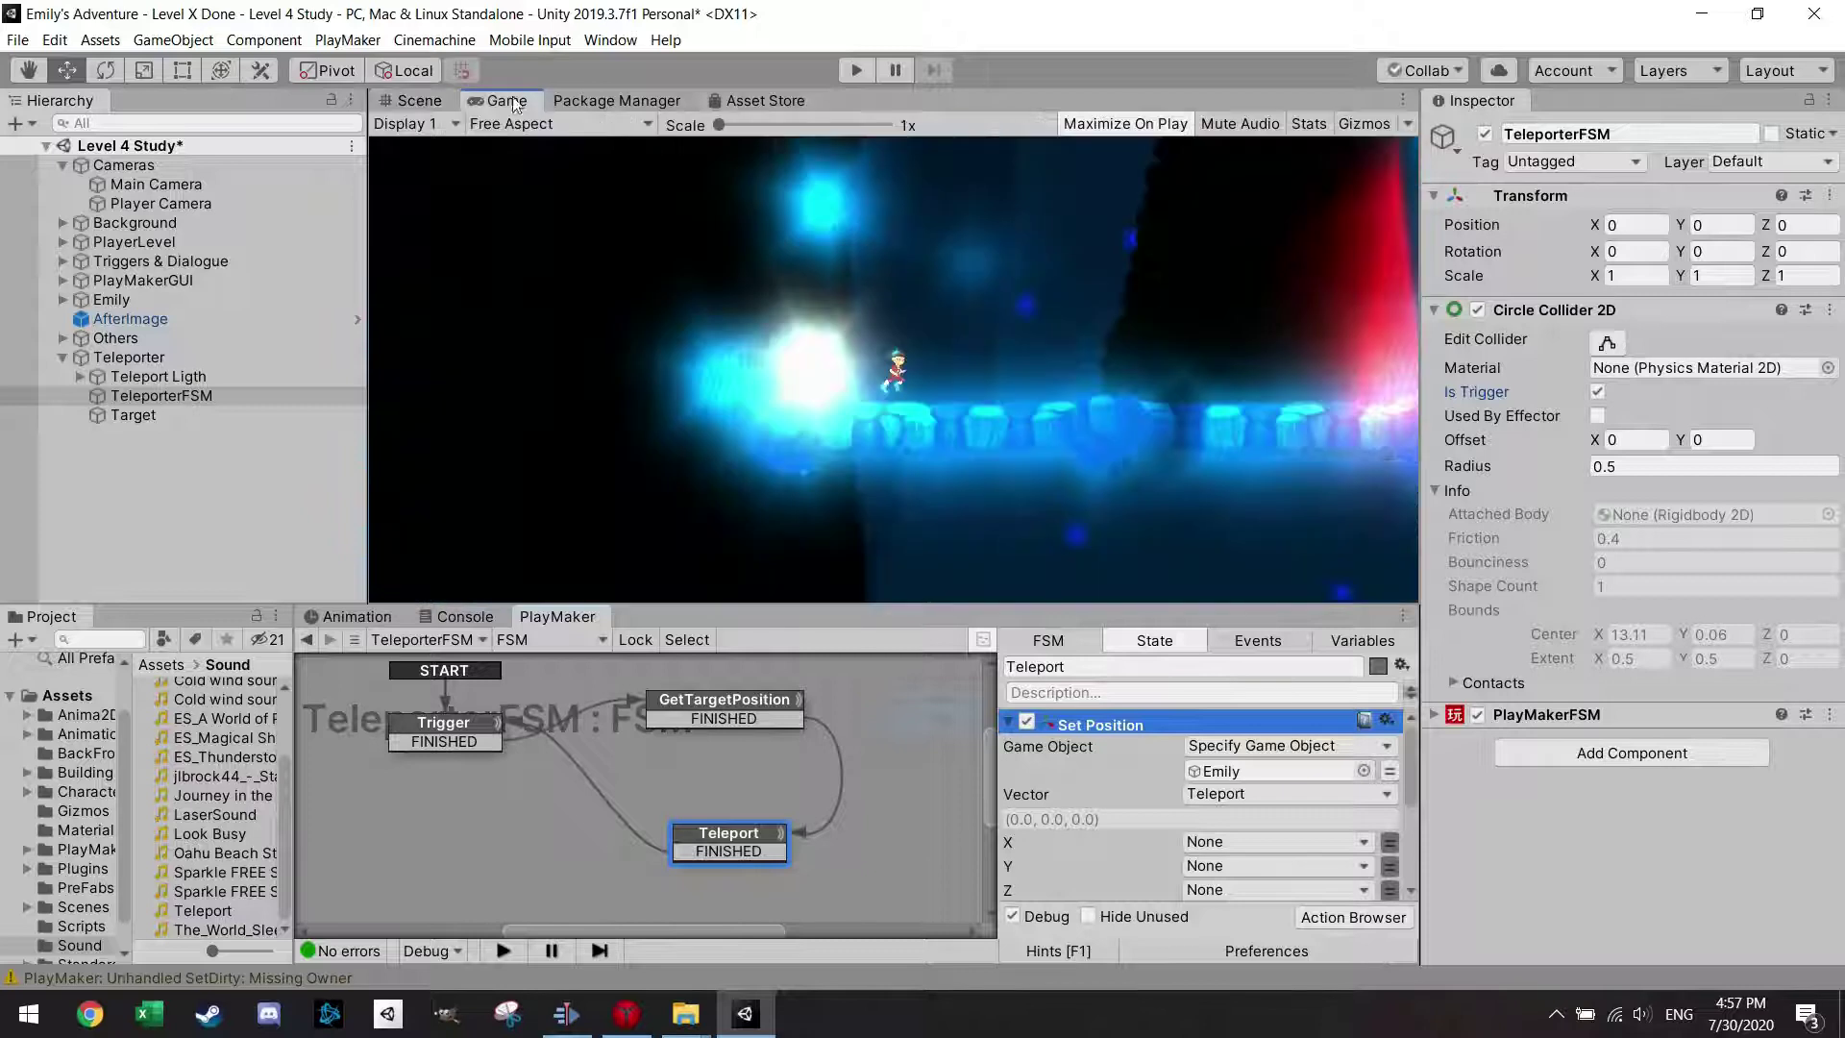
pyautogui.click(418, 101)
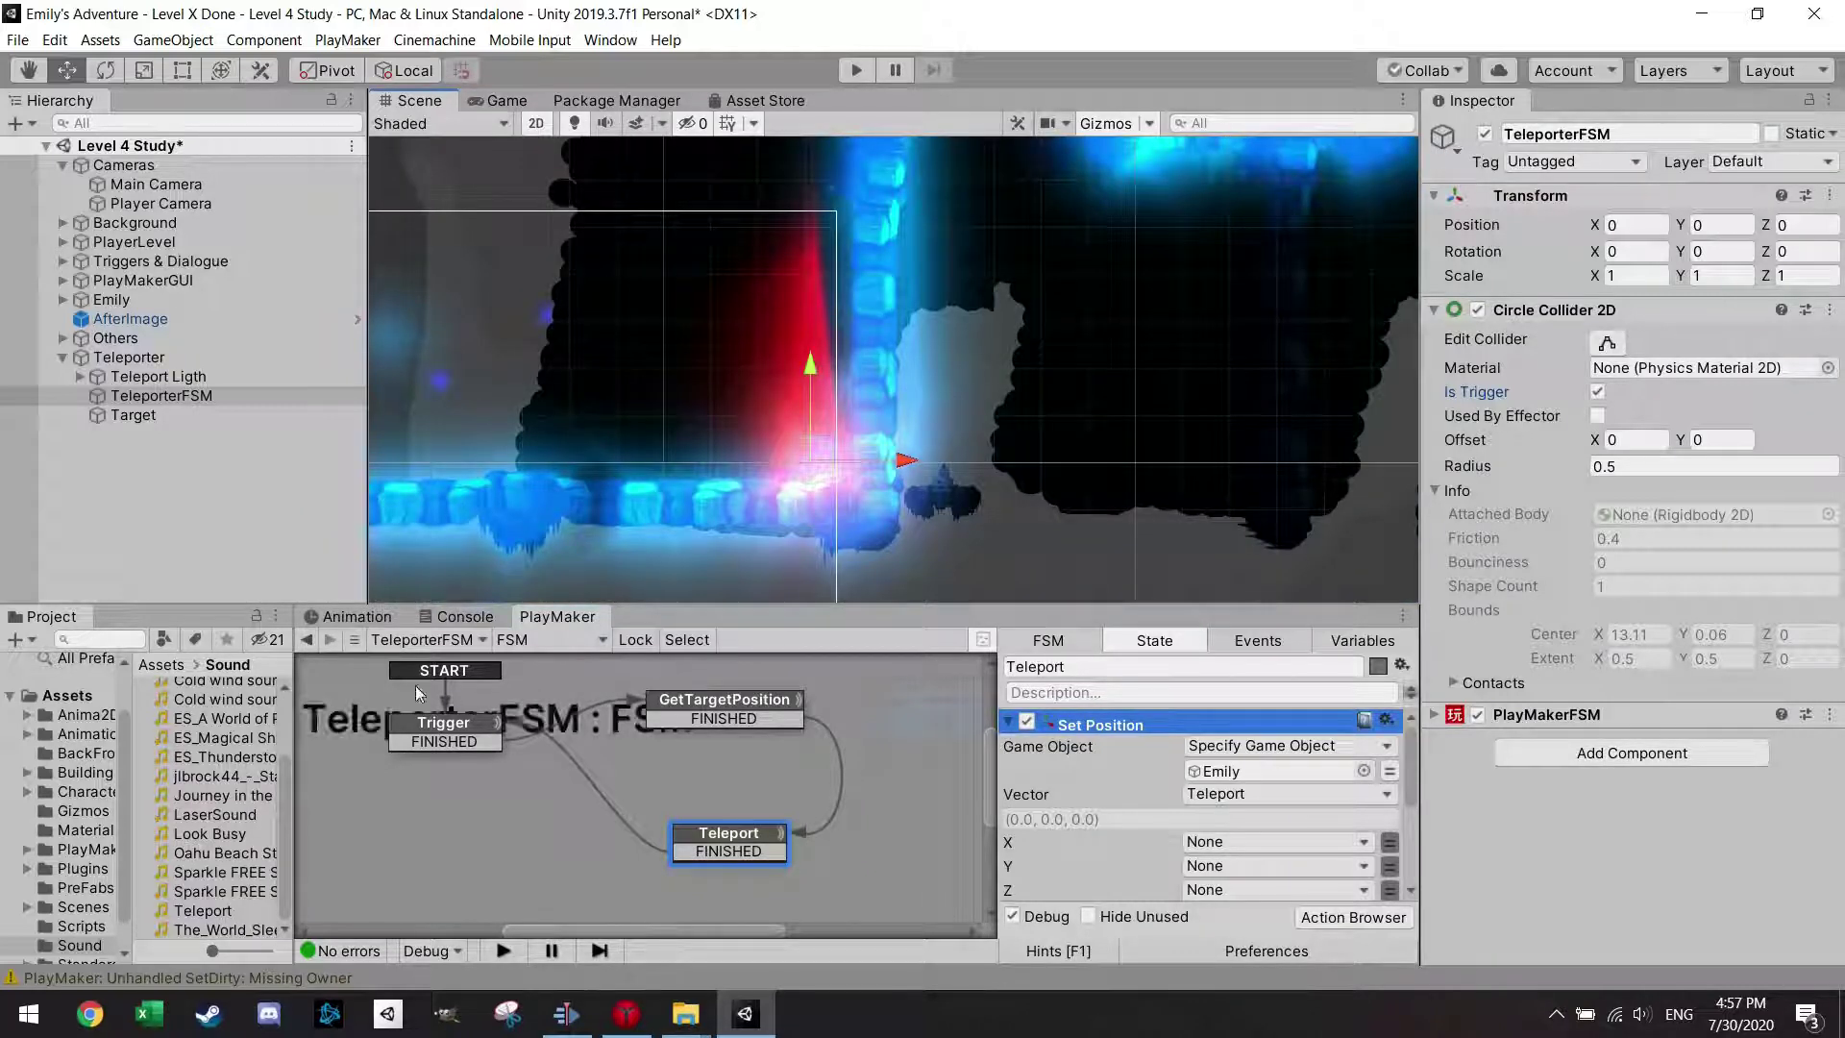
pyautogui.click(856, 73)
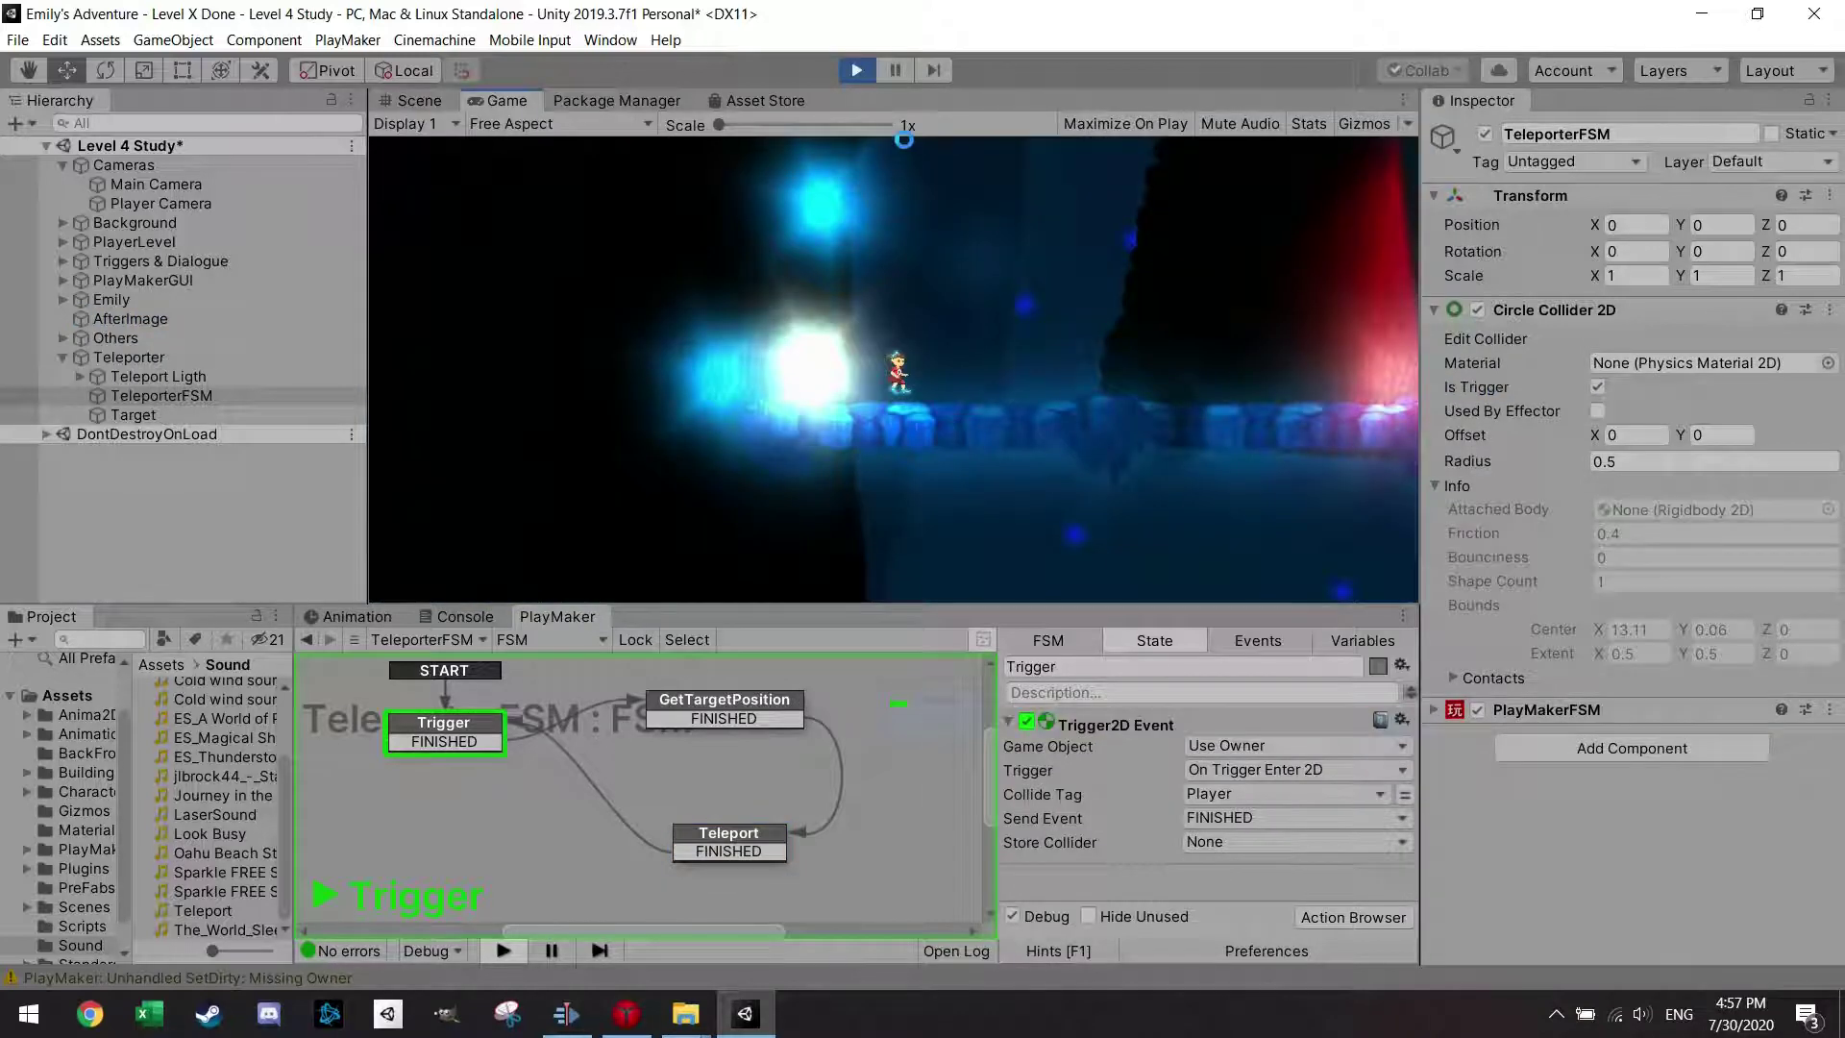
pyautogui.press('Right')
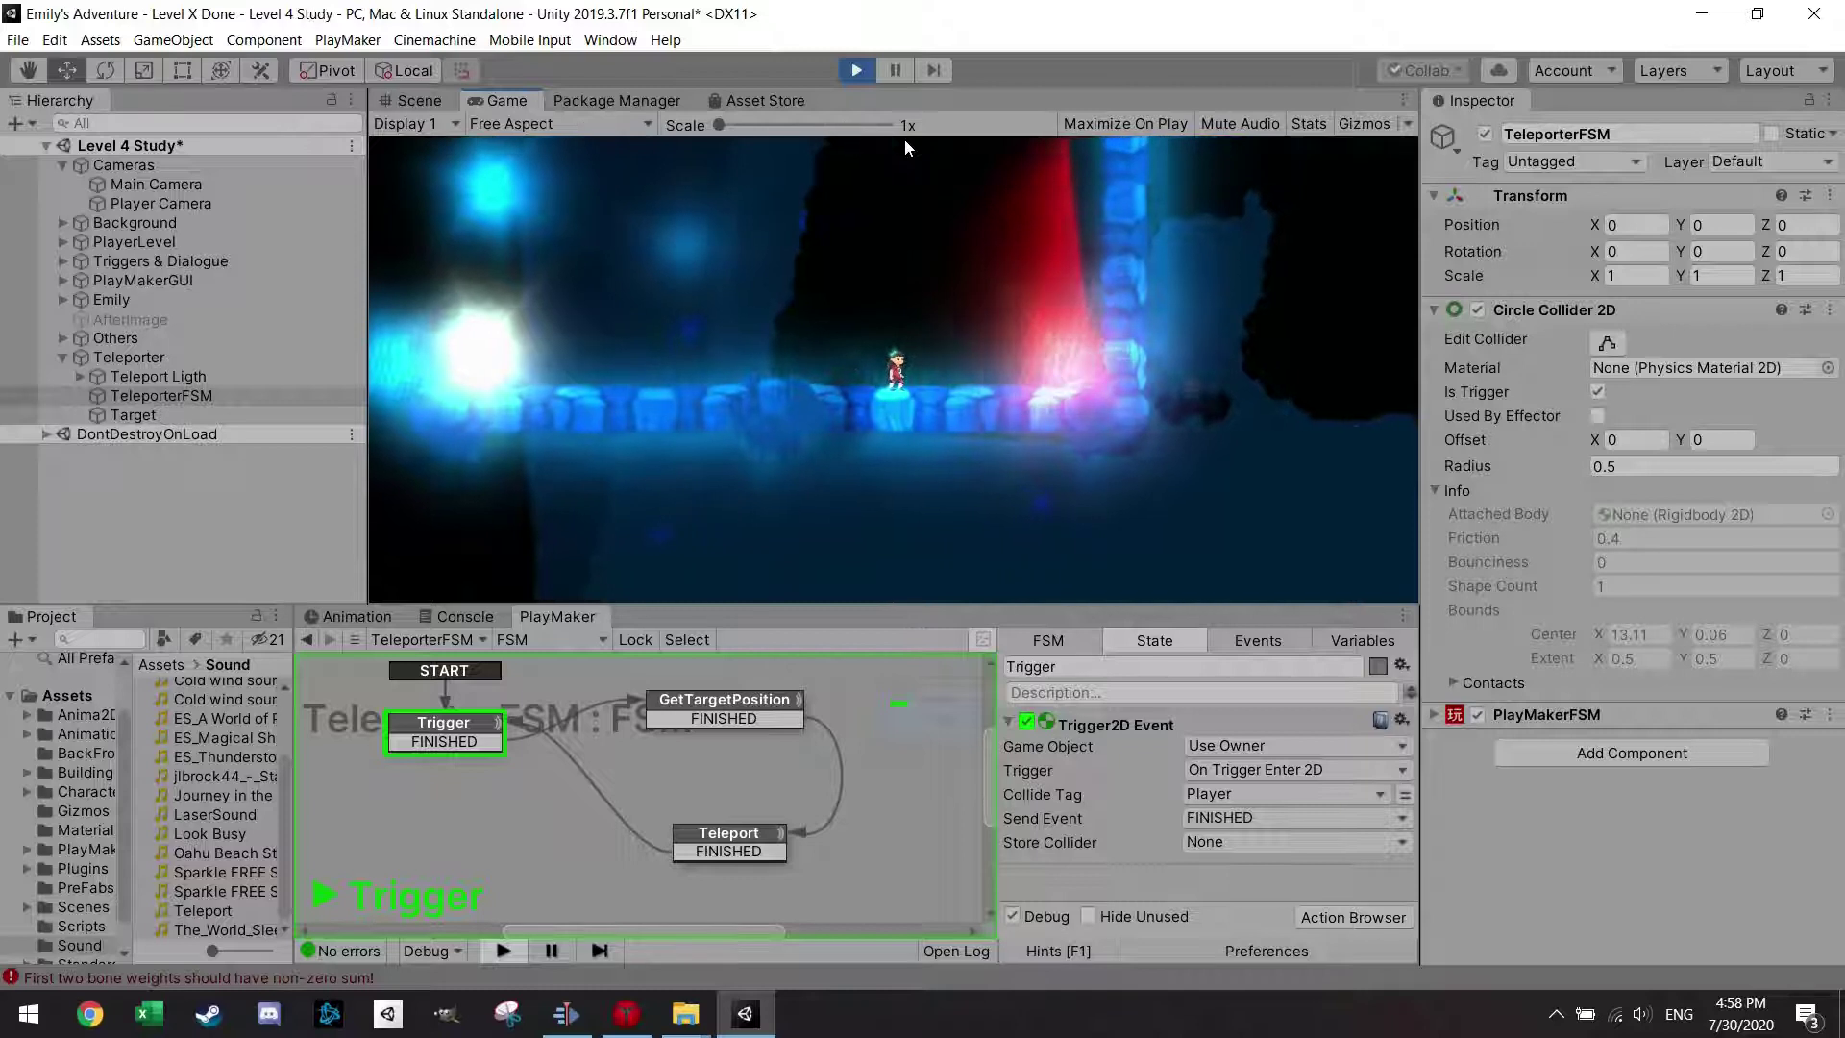
pyautogui.press('Right')
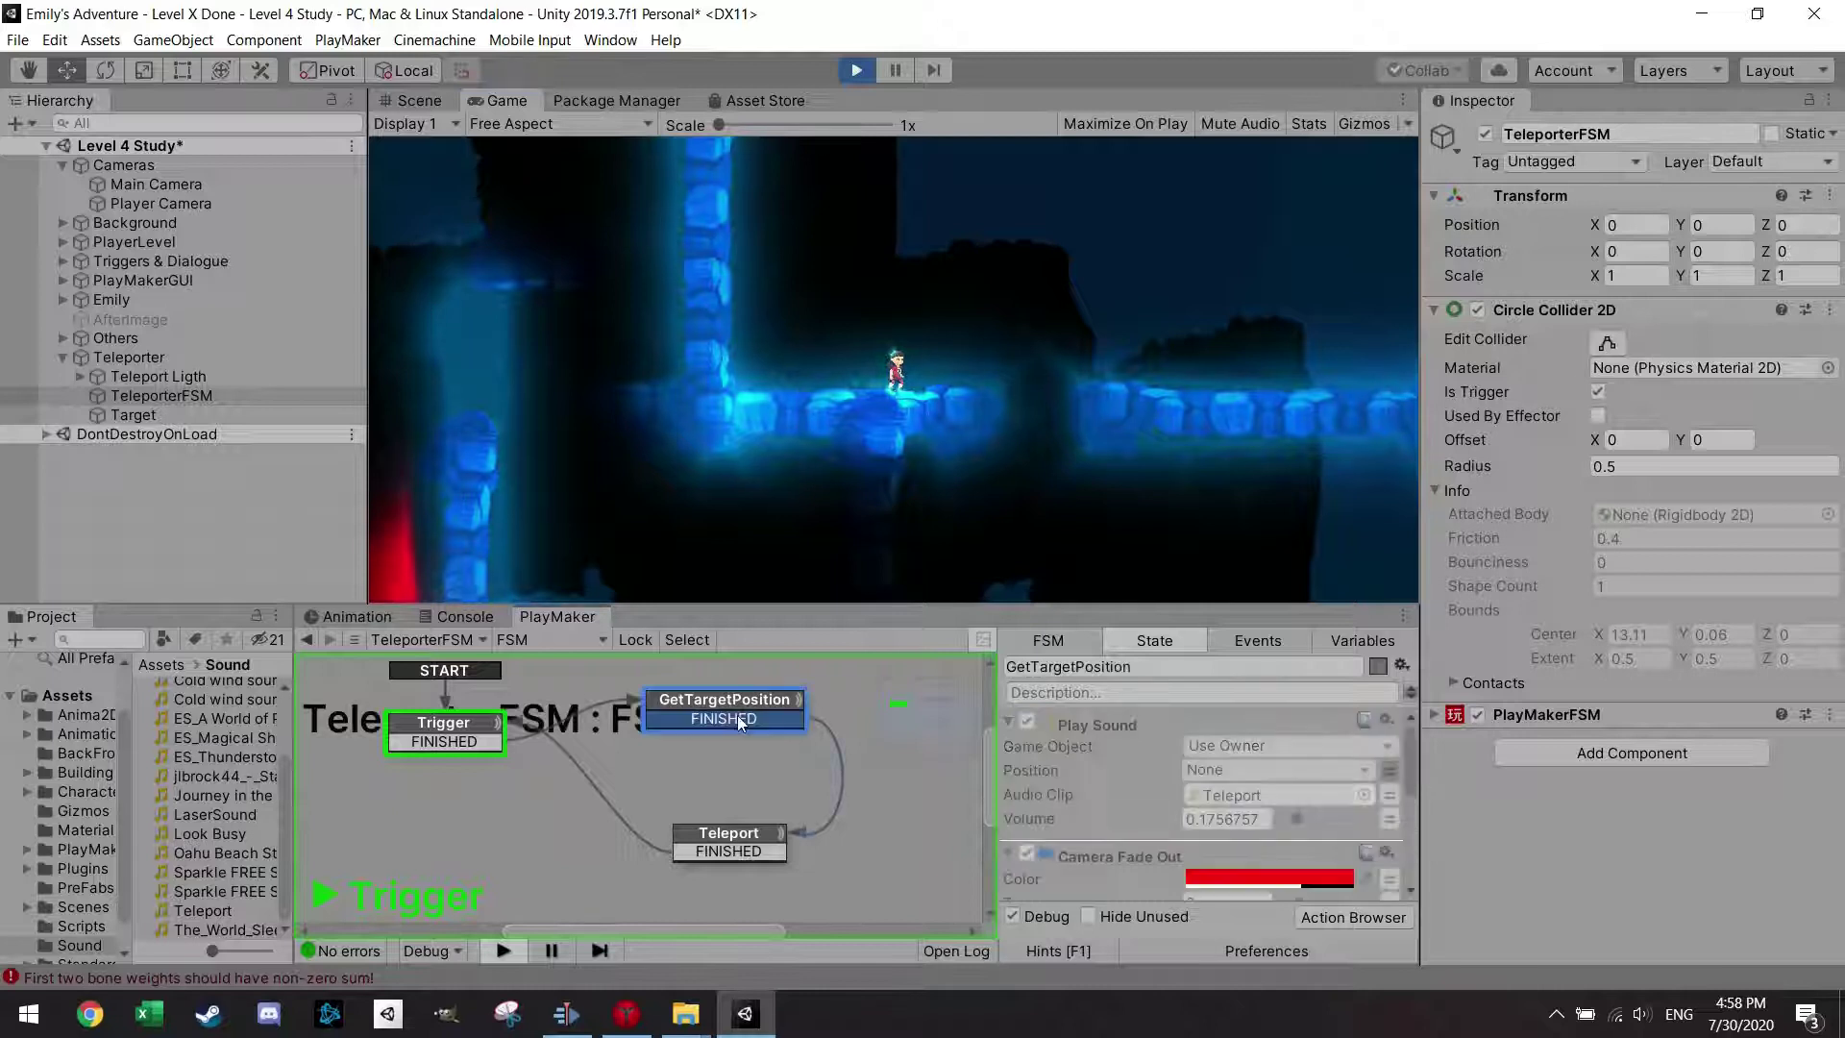
pyautogui.scroll(-3, 1117, 761)
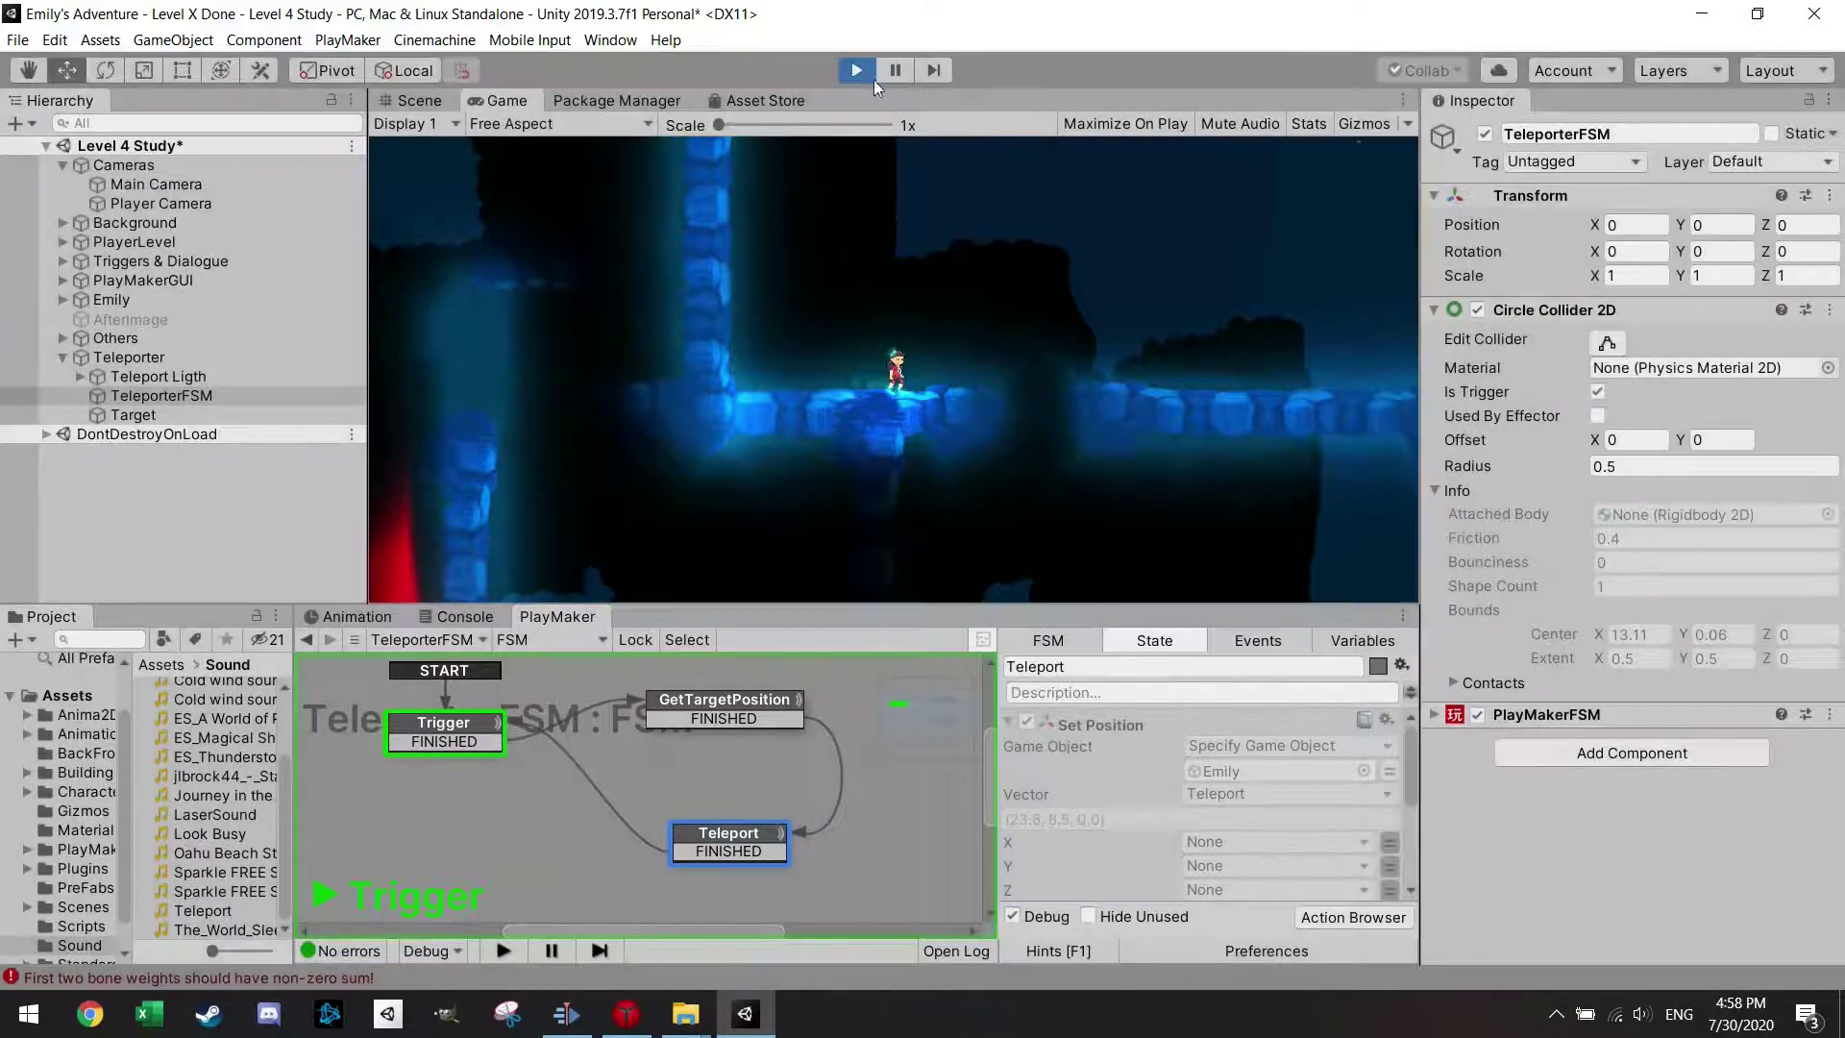
pyautogui.click(871, 77)
# Duplicate the Teleporter and place Teleporter (1) on the upper platform.
pyautogui.click(142, 359)
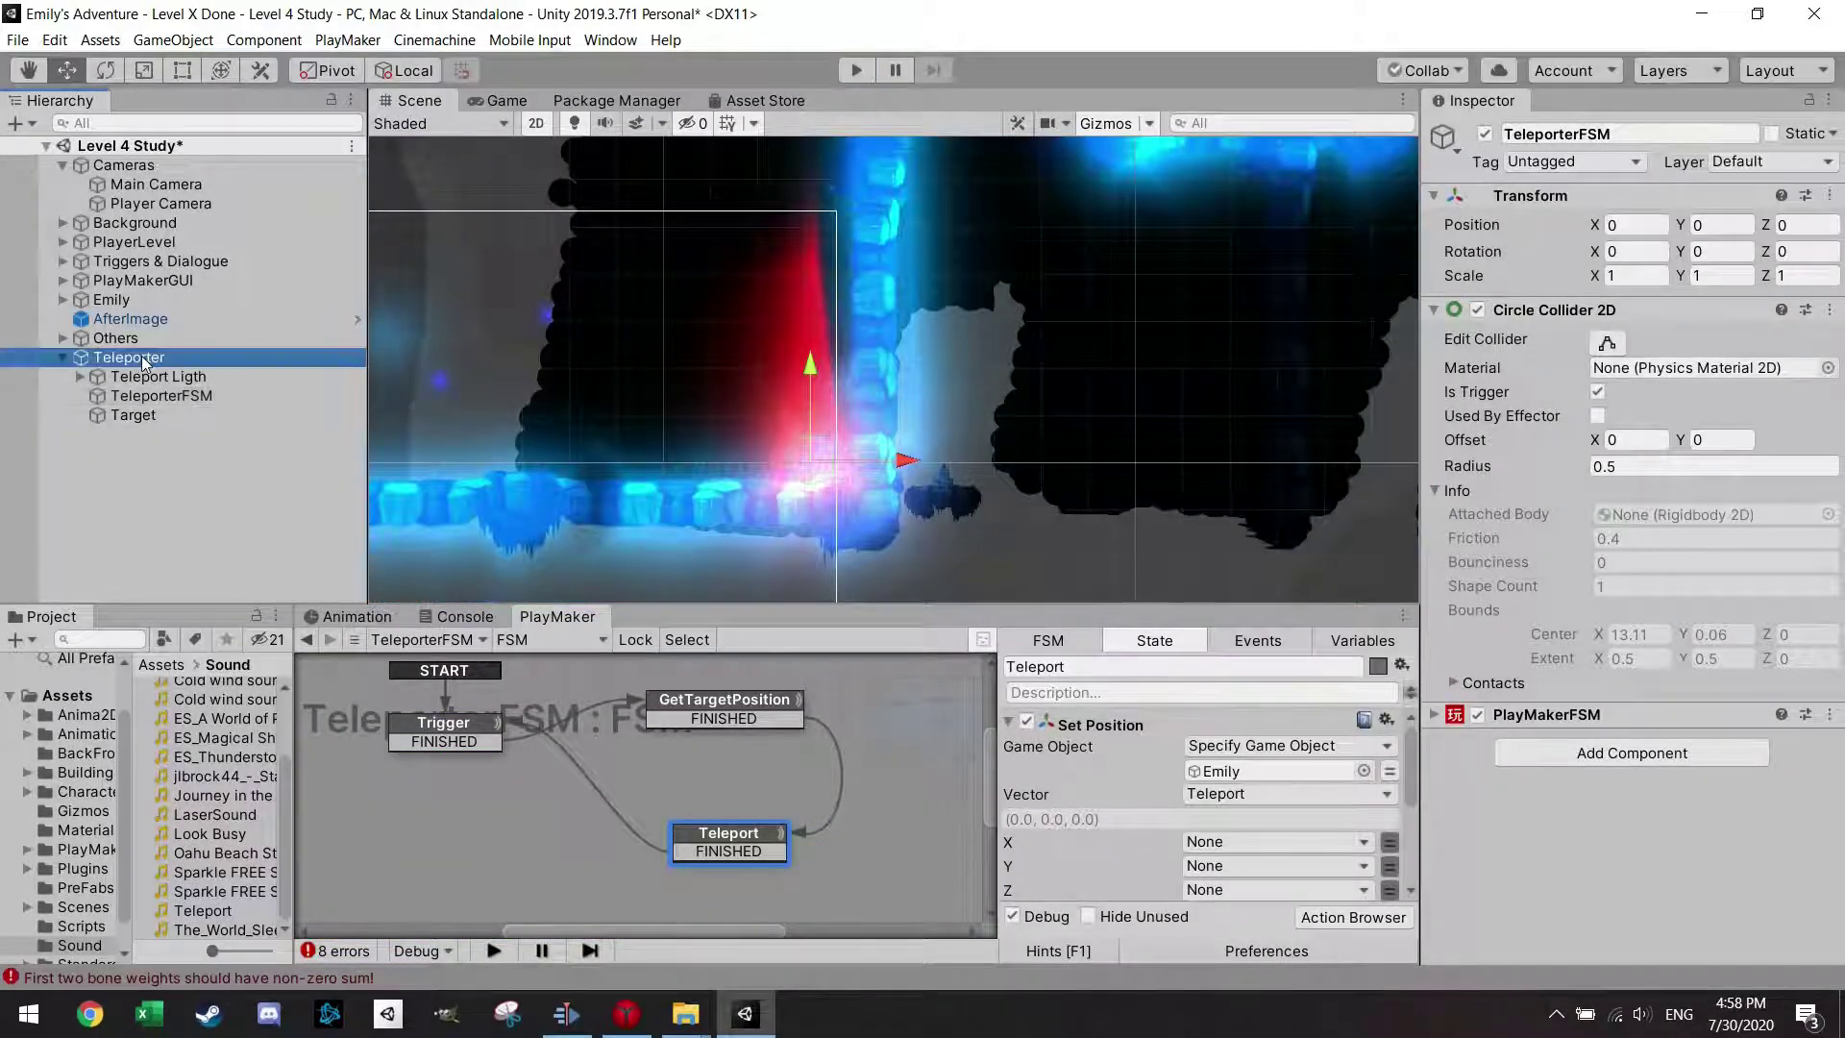
pyautogui.doubleClick(145, 359)
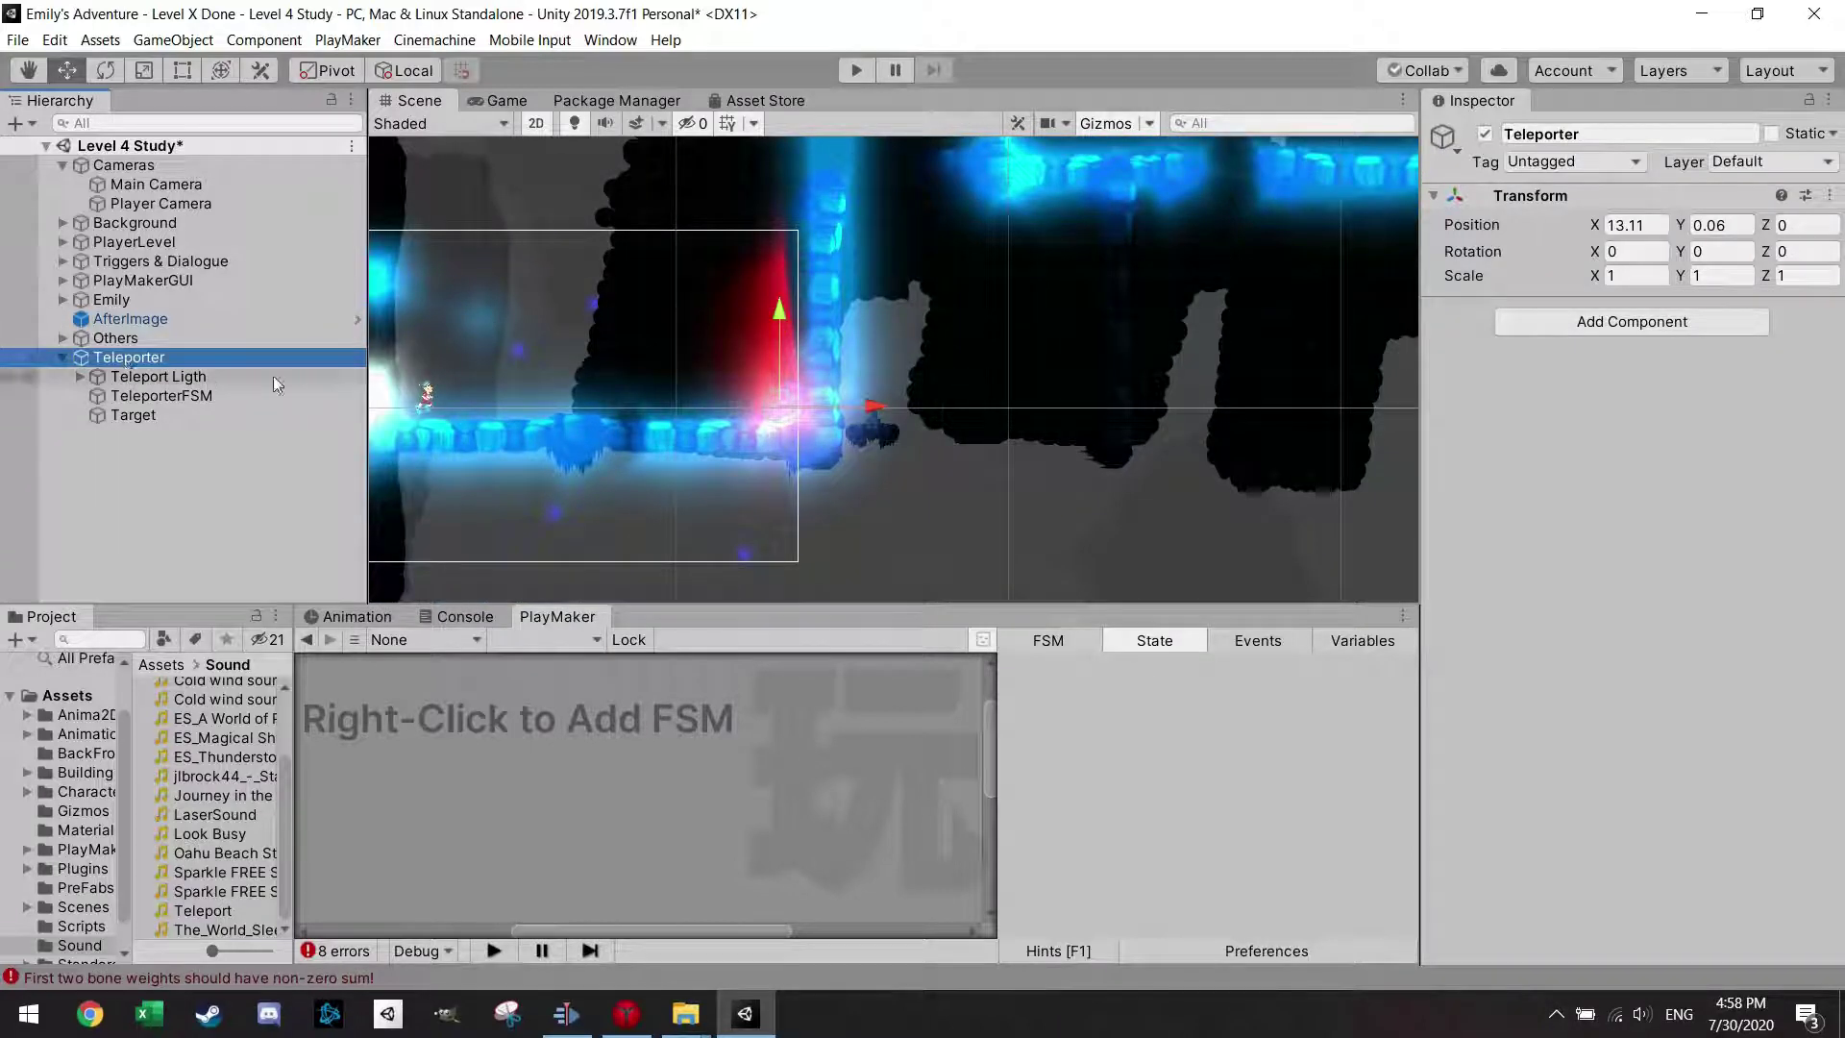
pyautogui.hotkey('ctrl', 'd')
pyautogui.moveTo(796, 394); pyautogui.dragTo(1007, 197)
pyautogui.moveTo(1113, 190); pyautogui.dragTo(983, 328, button='middle')
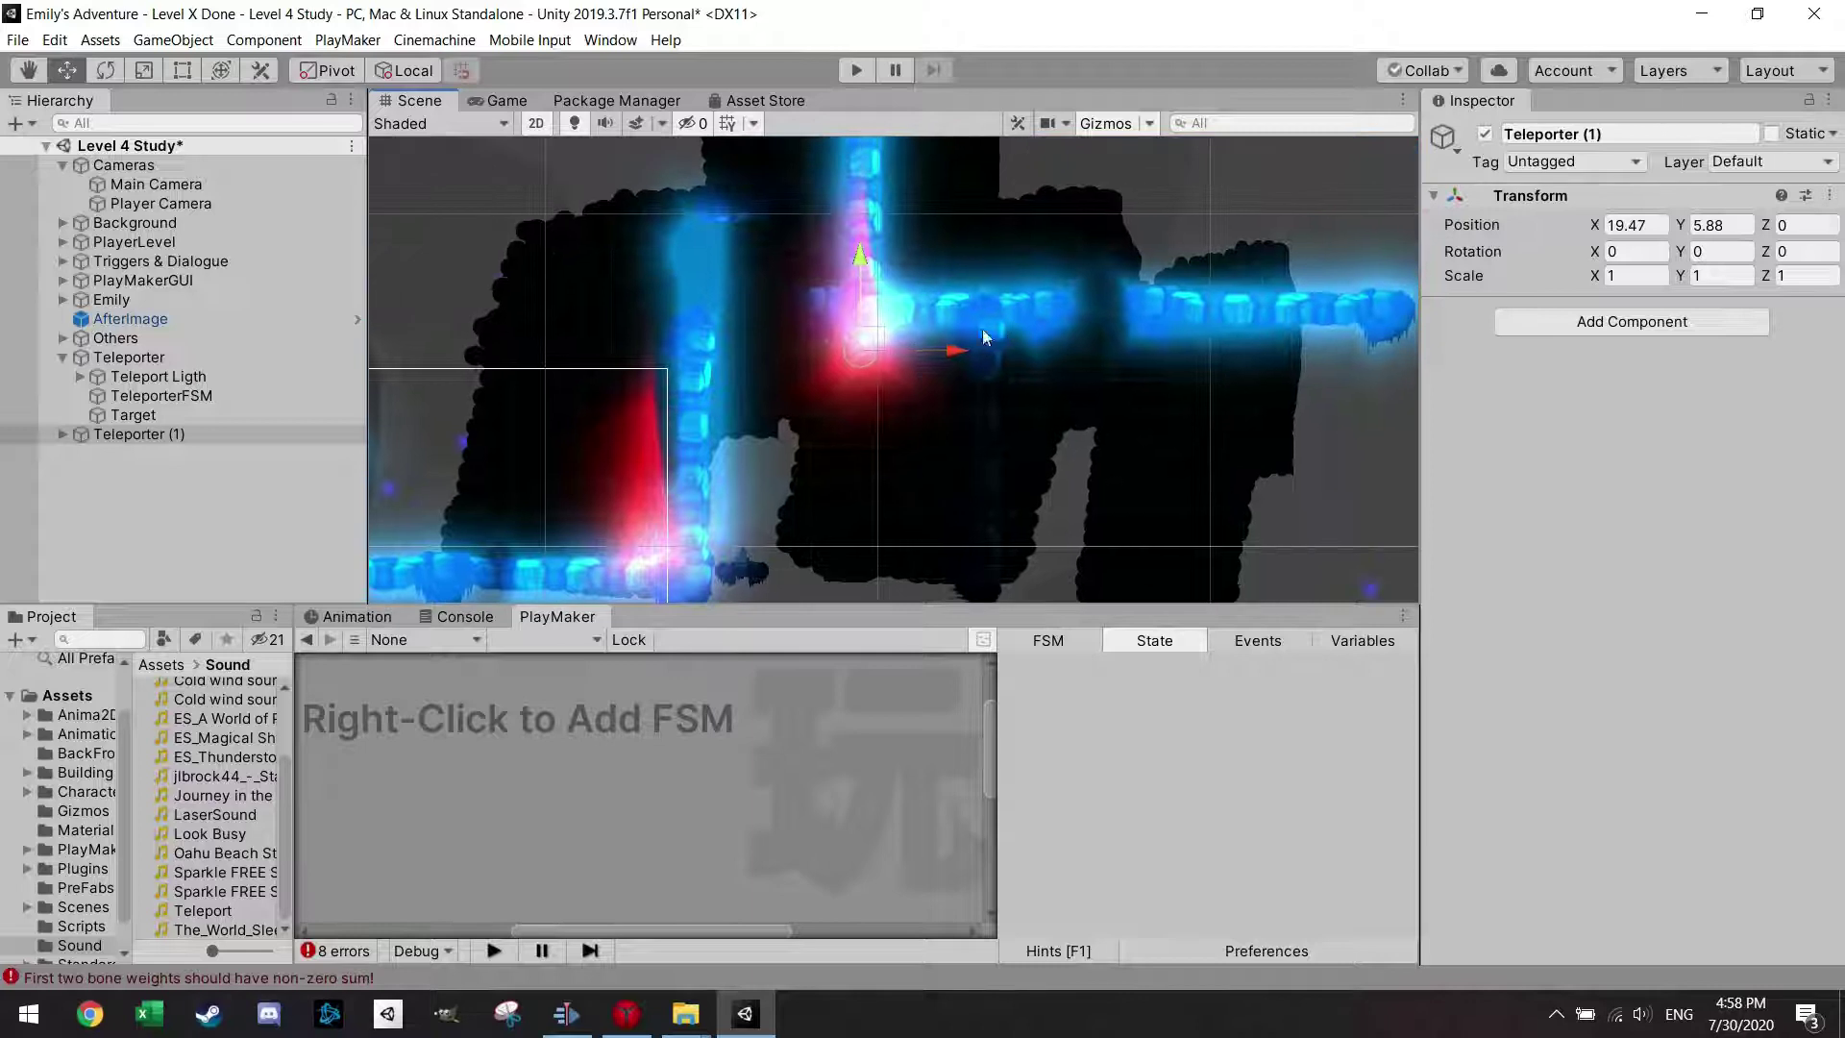
pyautogui.moveTo(868, 337); pyautogui.dragTo(914, 258)
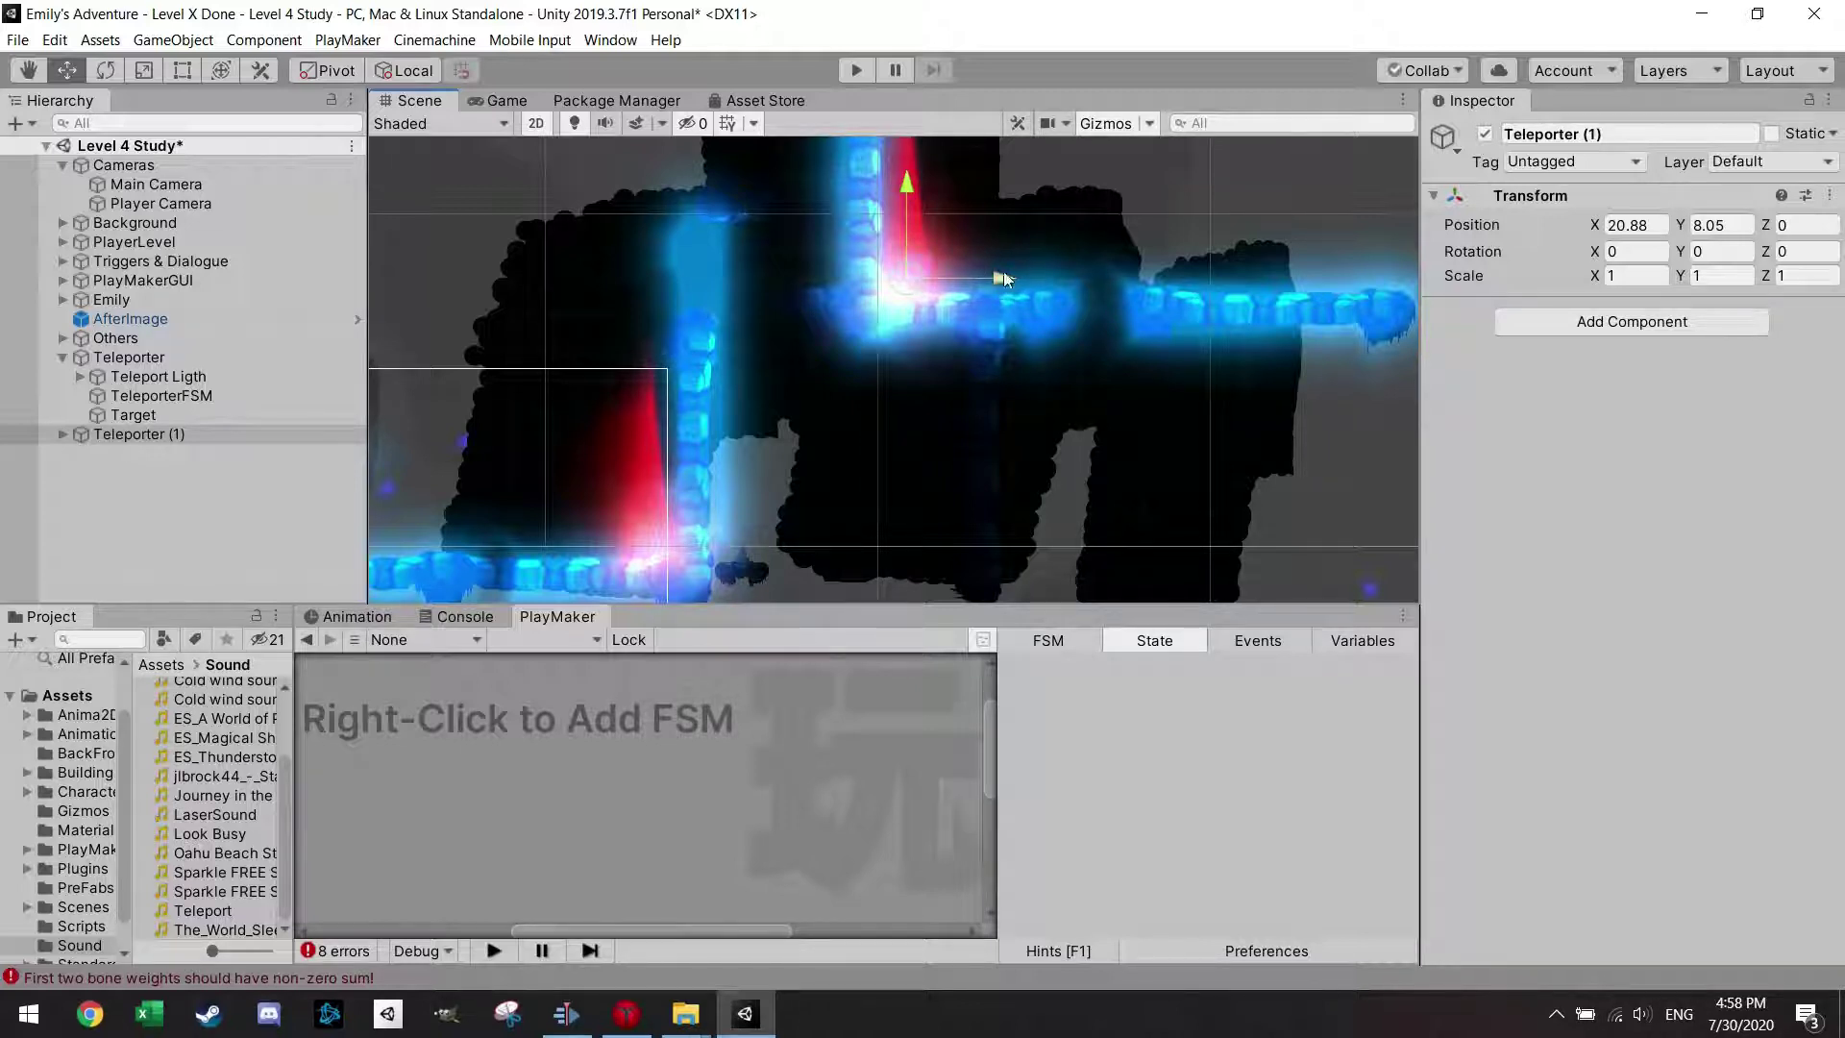
# Move Teleporter (1)'s Target to the lower-left platform (-10.04, -7.99) and start a play test.
pyautogui.click(63, 435)
pyautogui.click(141, 492)
pyautogui.scroll(-4, 1024, 292)
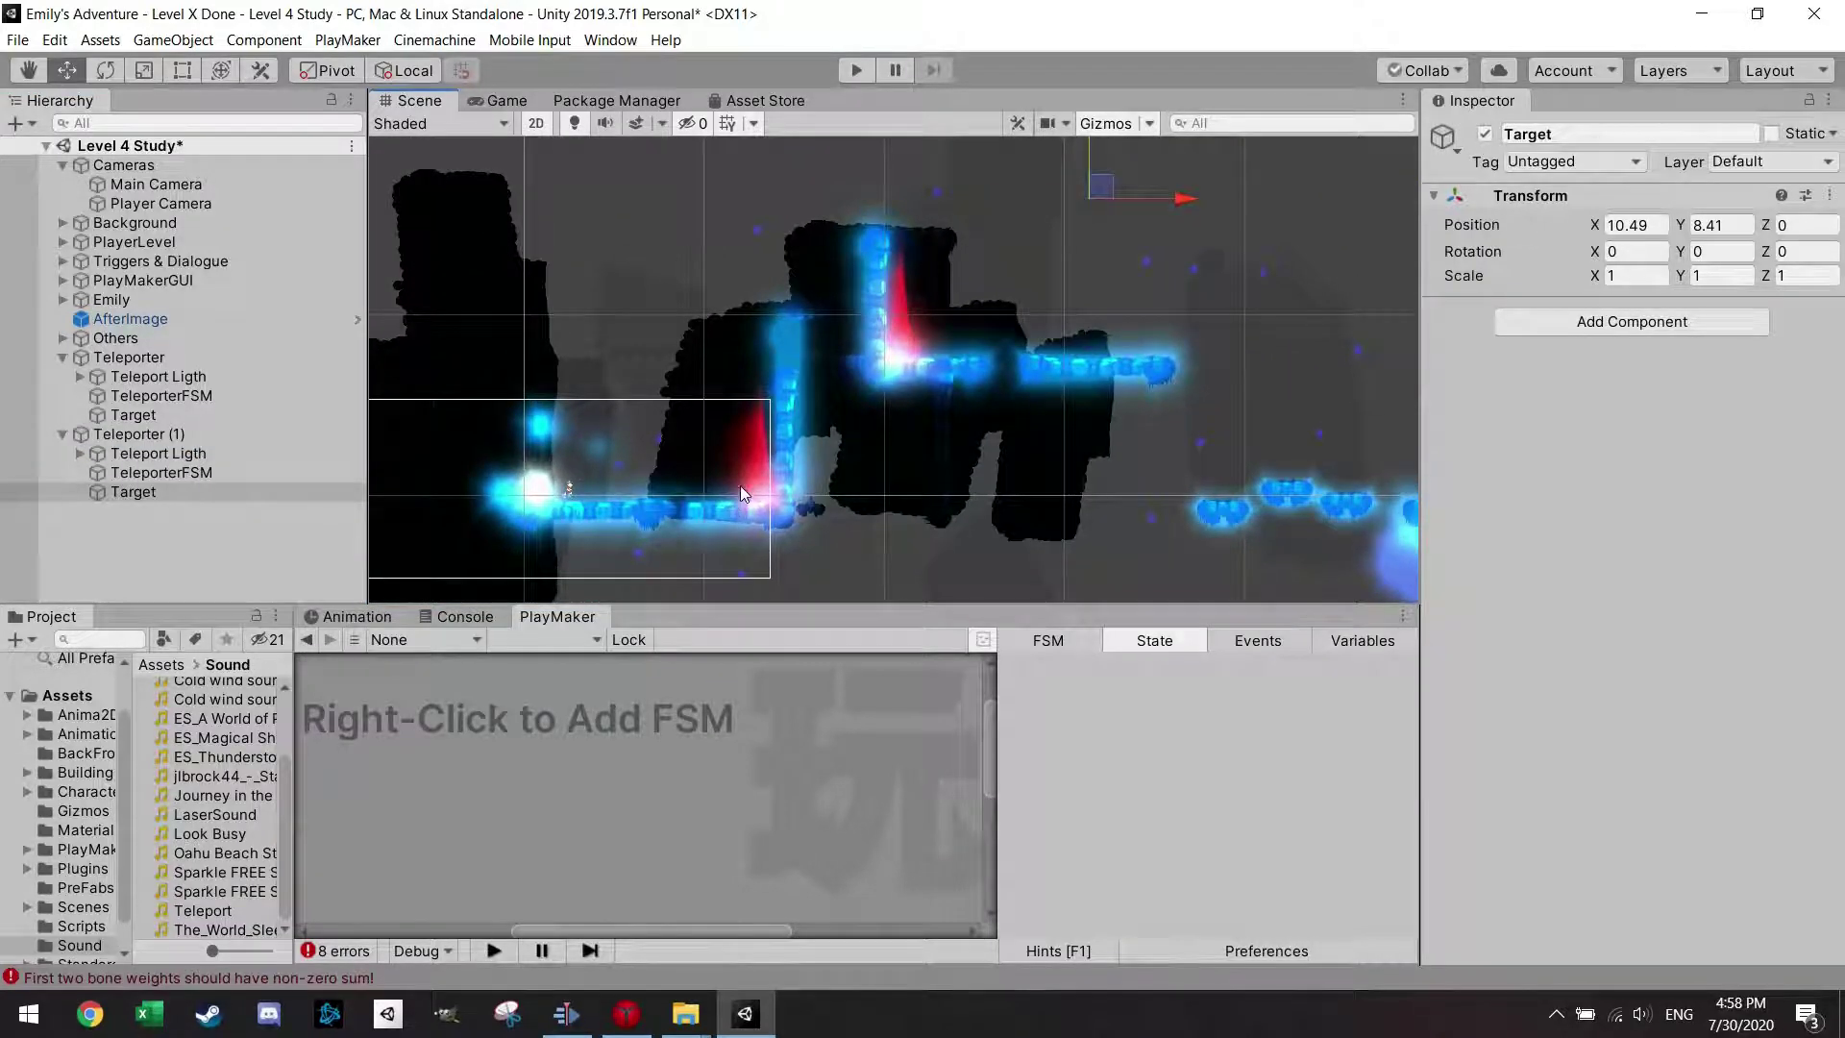
pyautogui.moveTo(1105, 187); pyautogui.dragTo(735, 482)
pyautogui.click(856, 70)
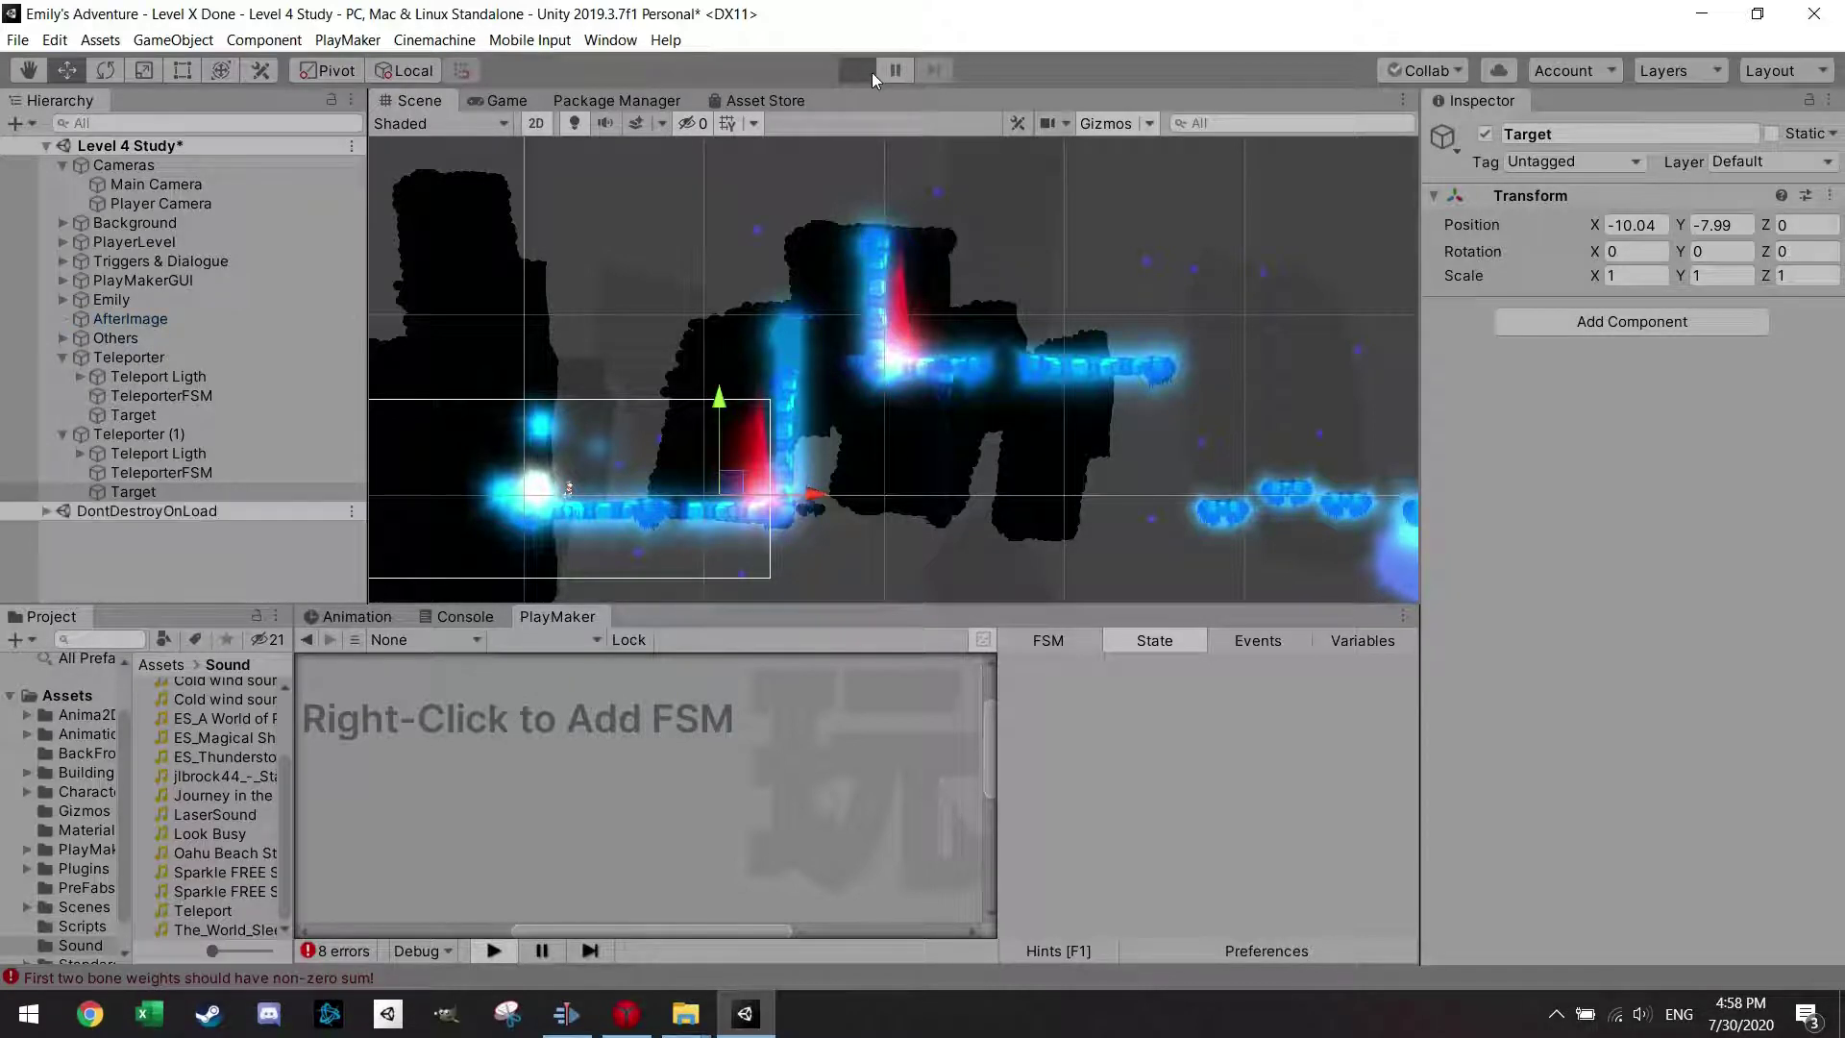
pyautogui.press('Right')
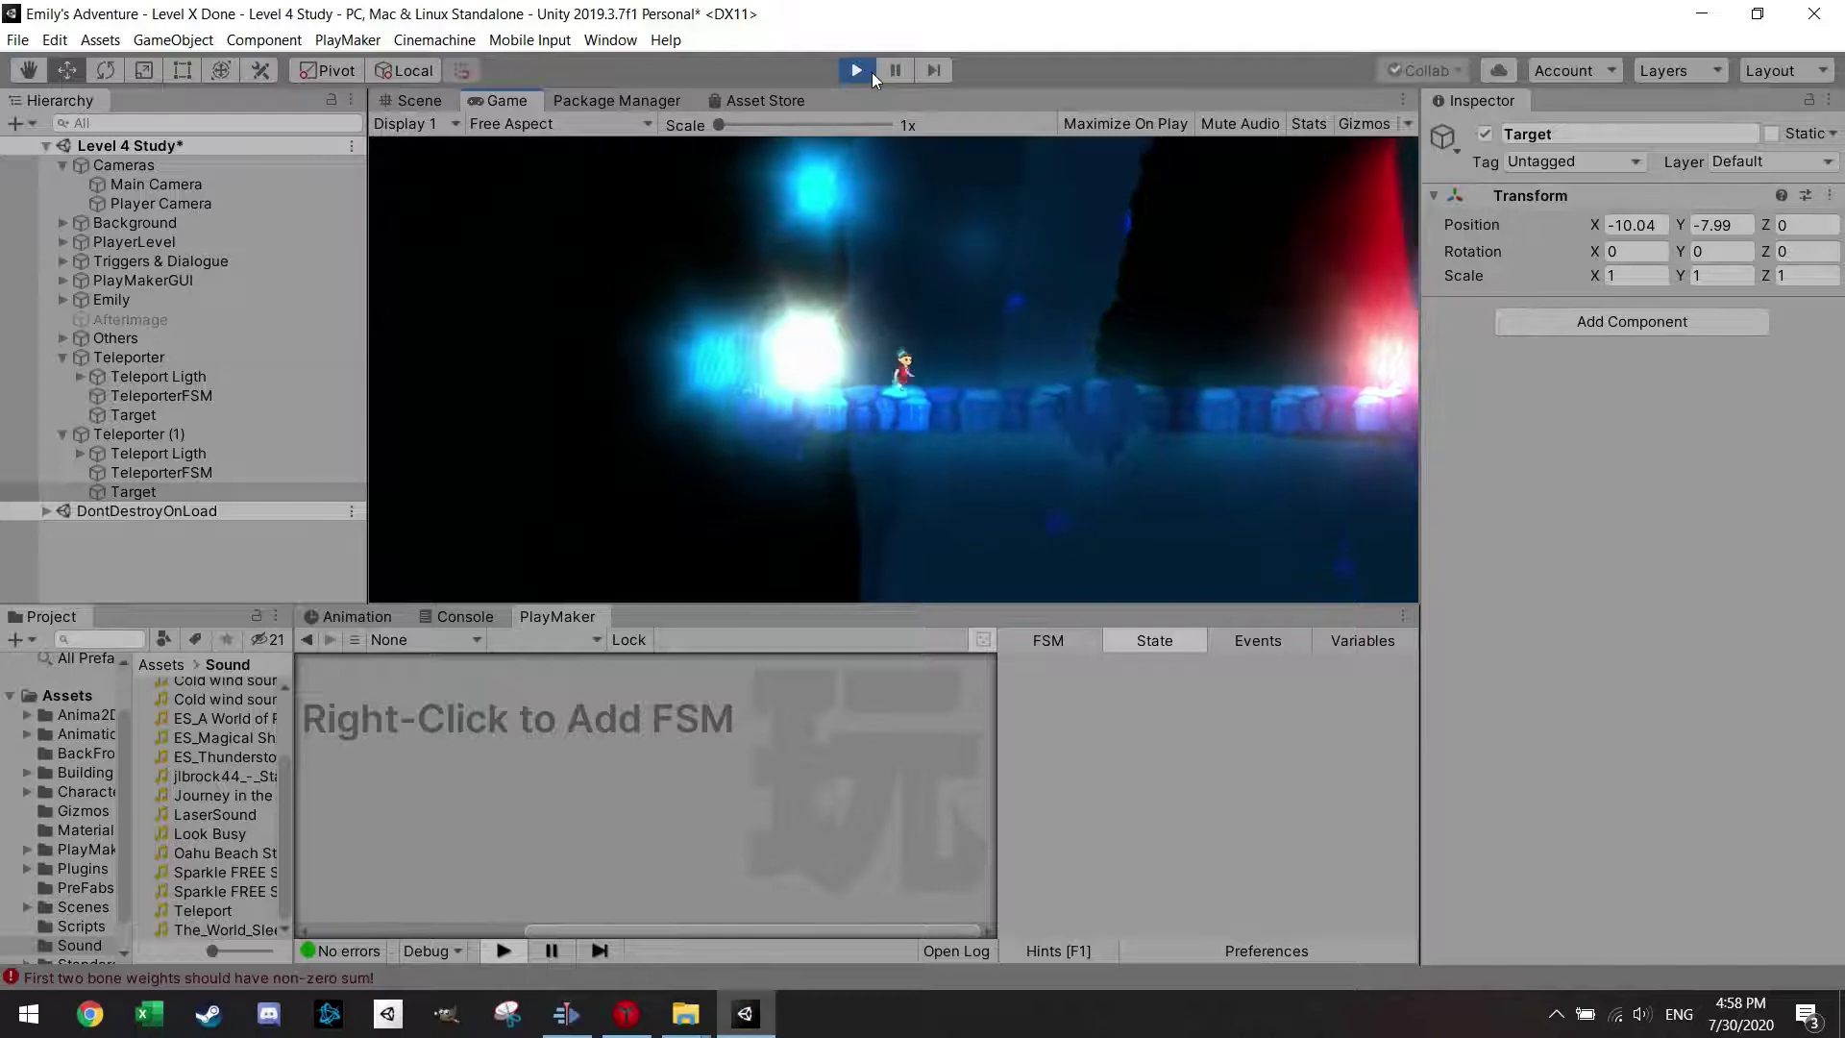
pyautogui.press('Right')
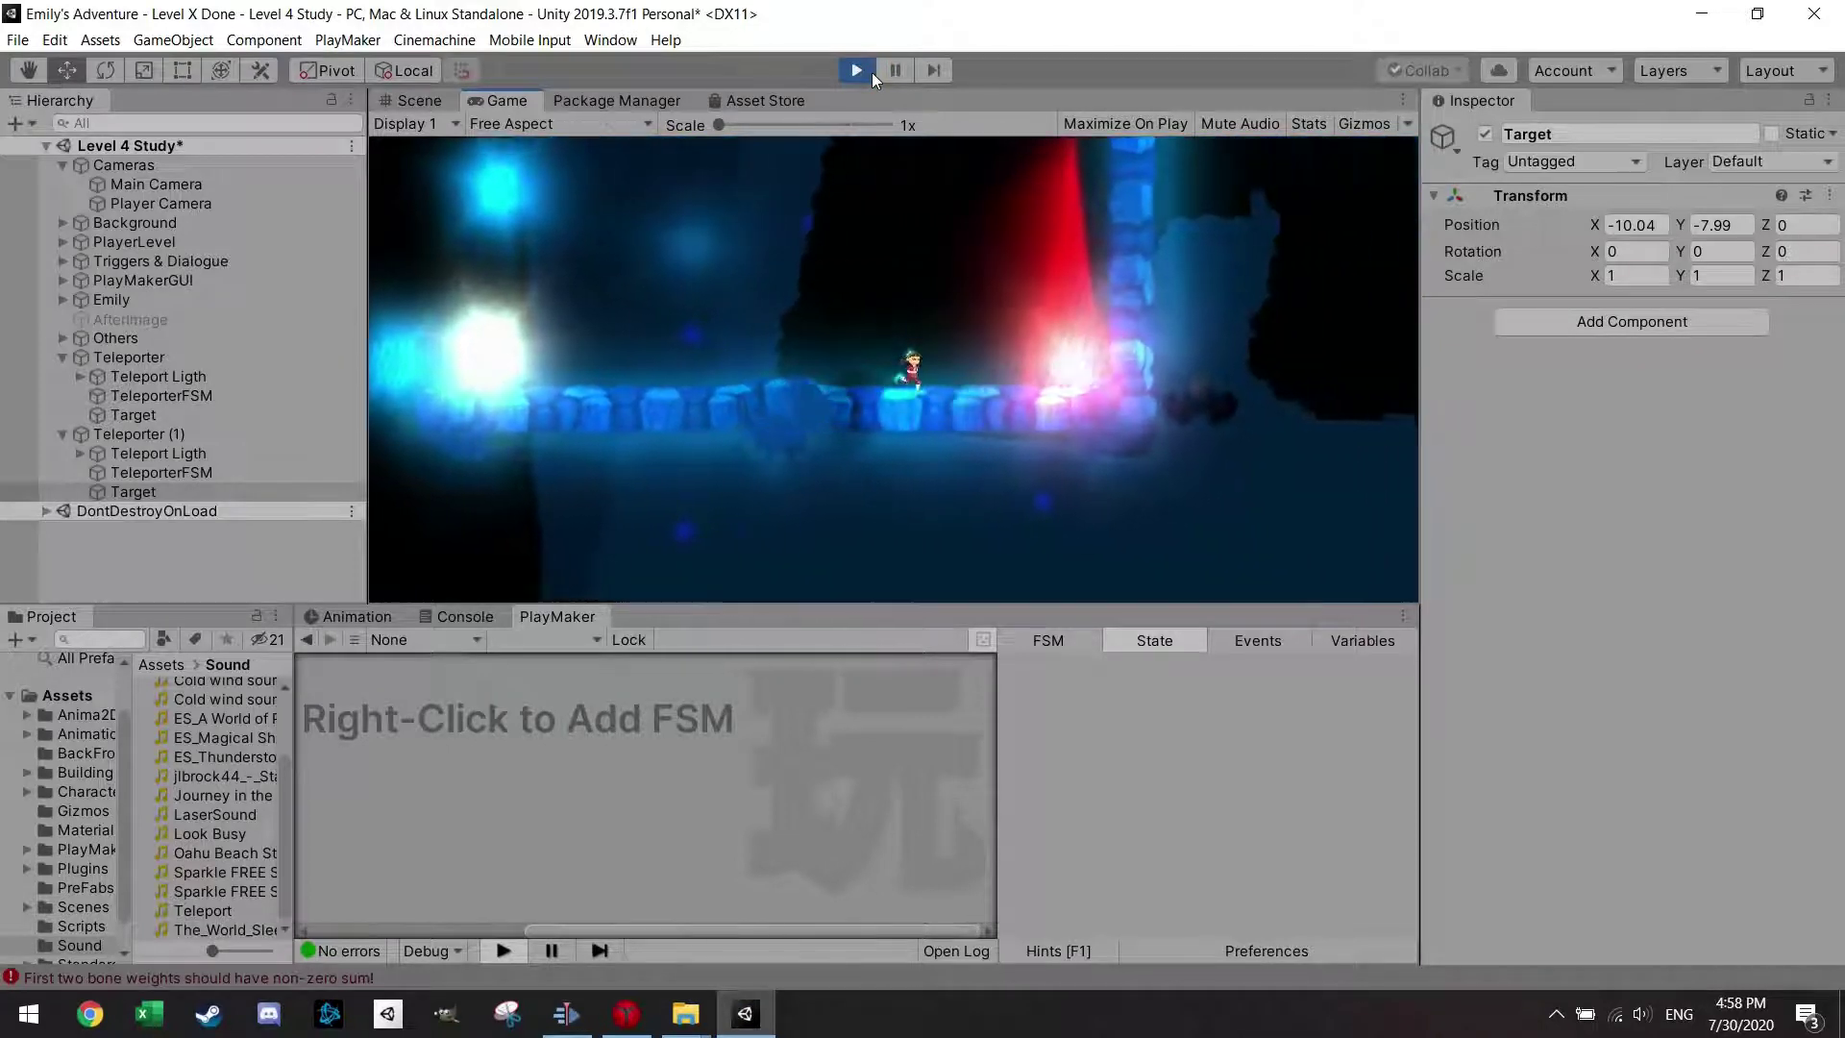
pyautogui.press('Right')
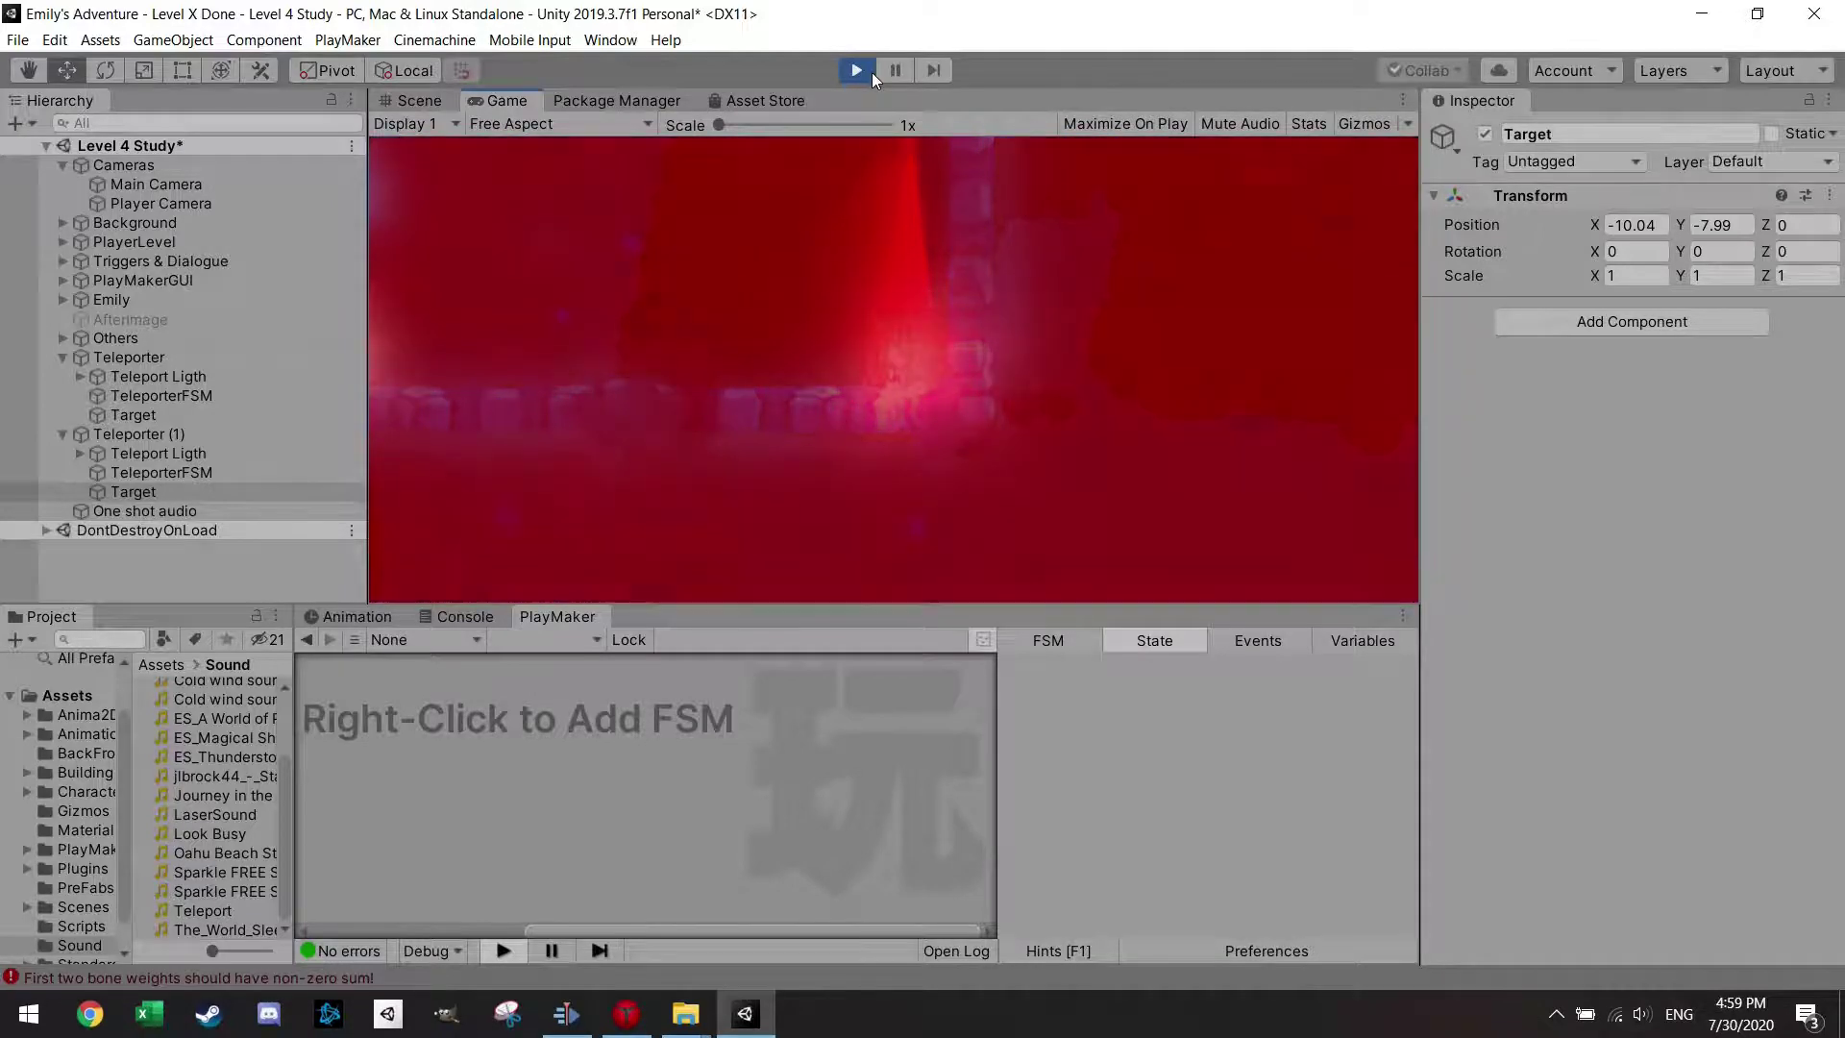
pyautogui.press('Left')
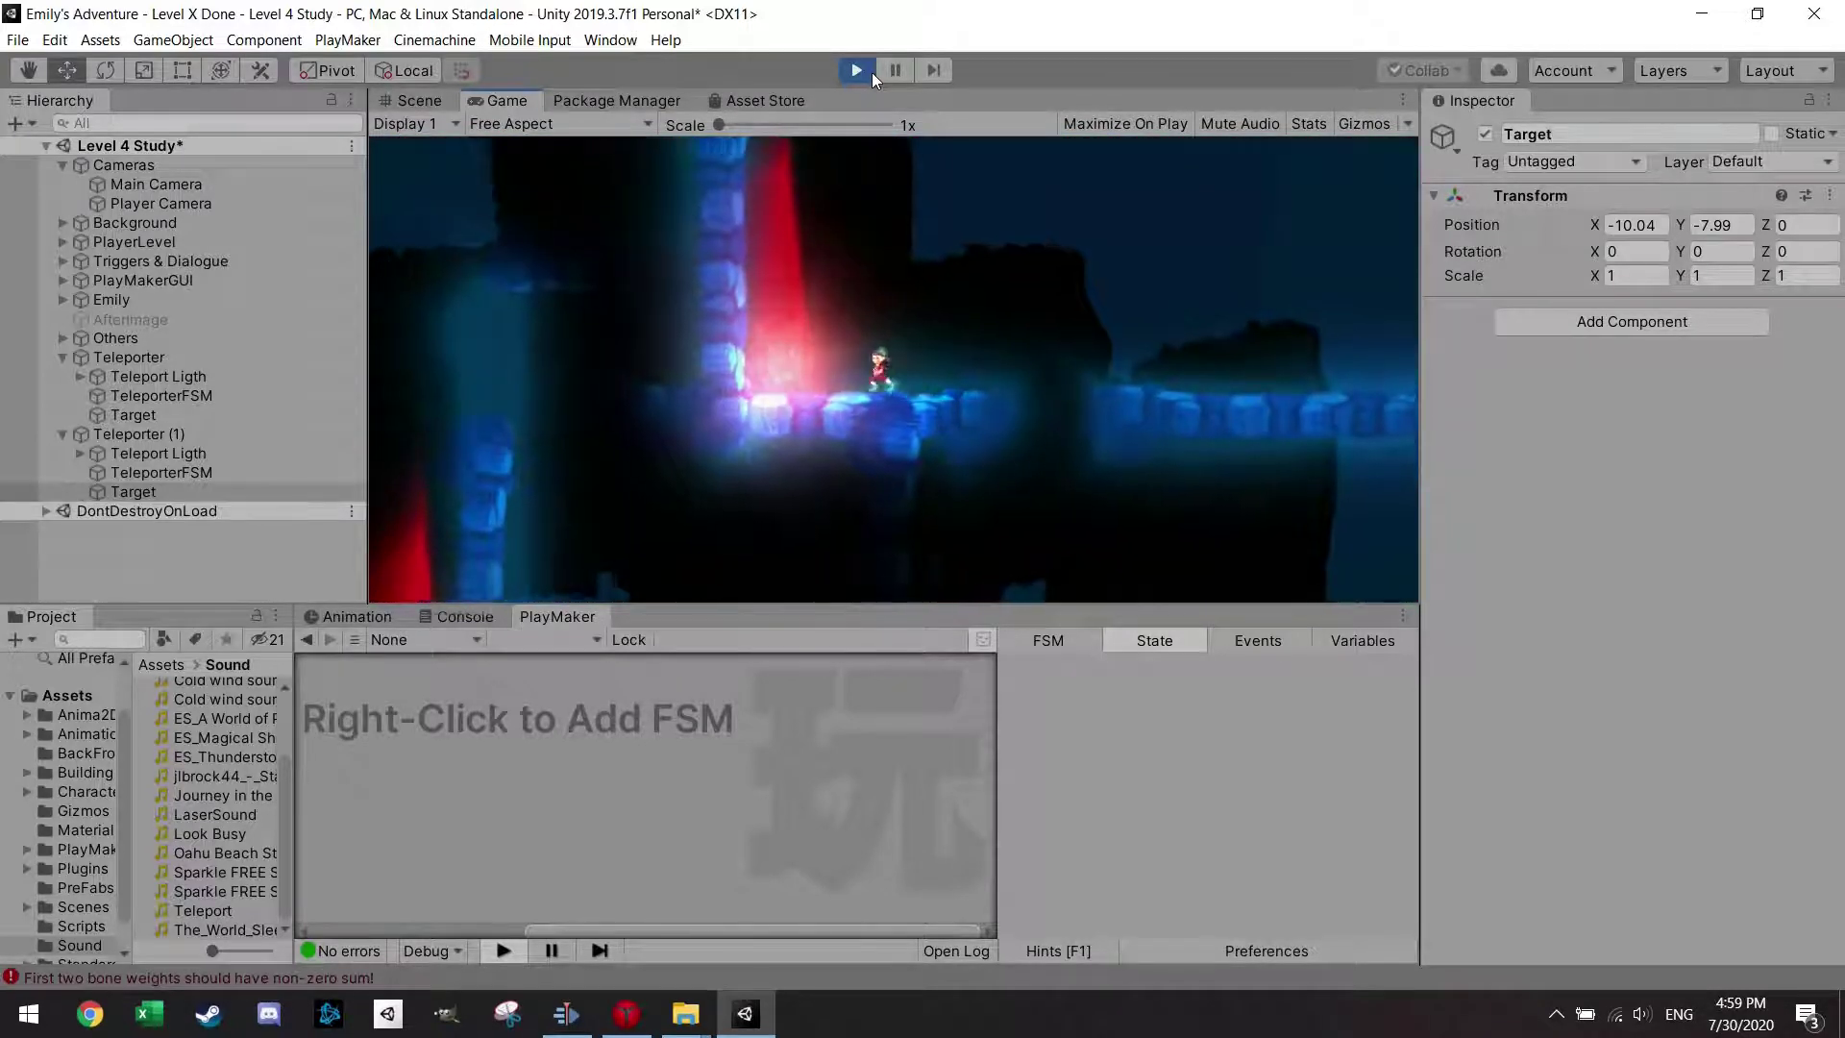